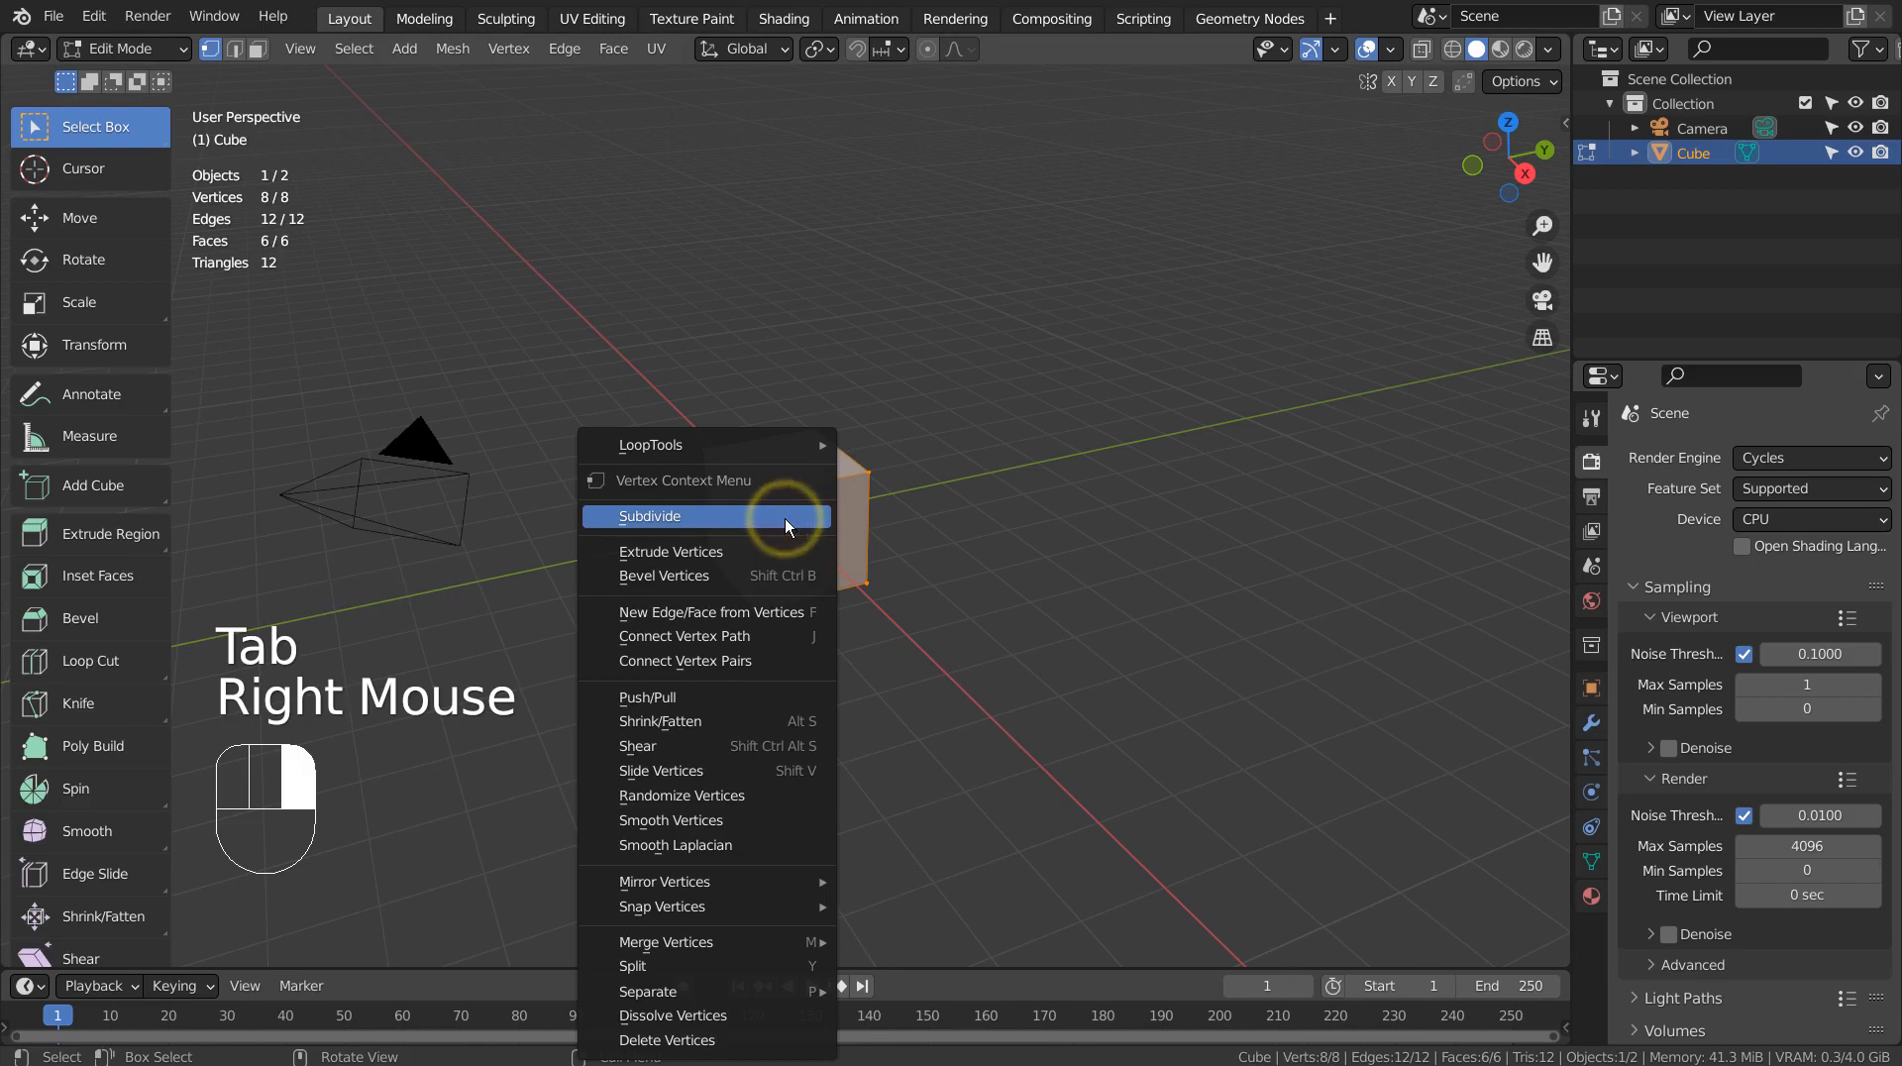
- Subdivide the cube once and round it into a ball with To Sphere
left_click(785, 519)
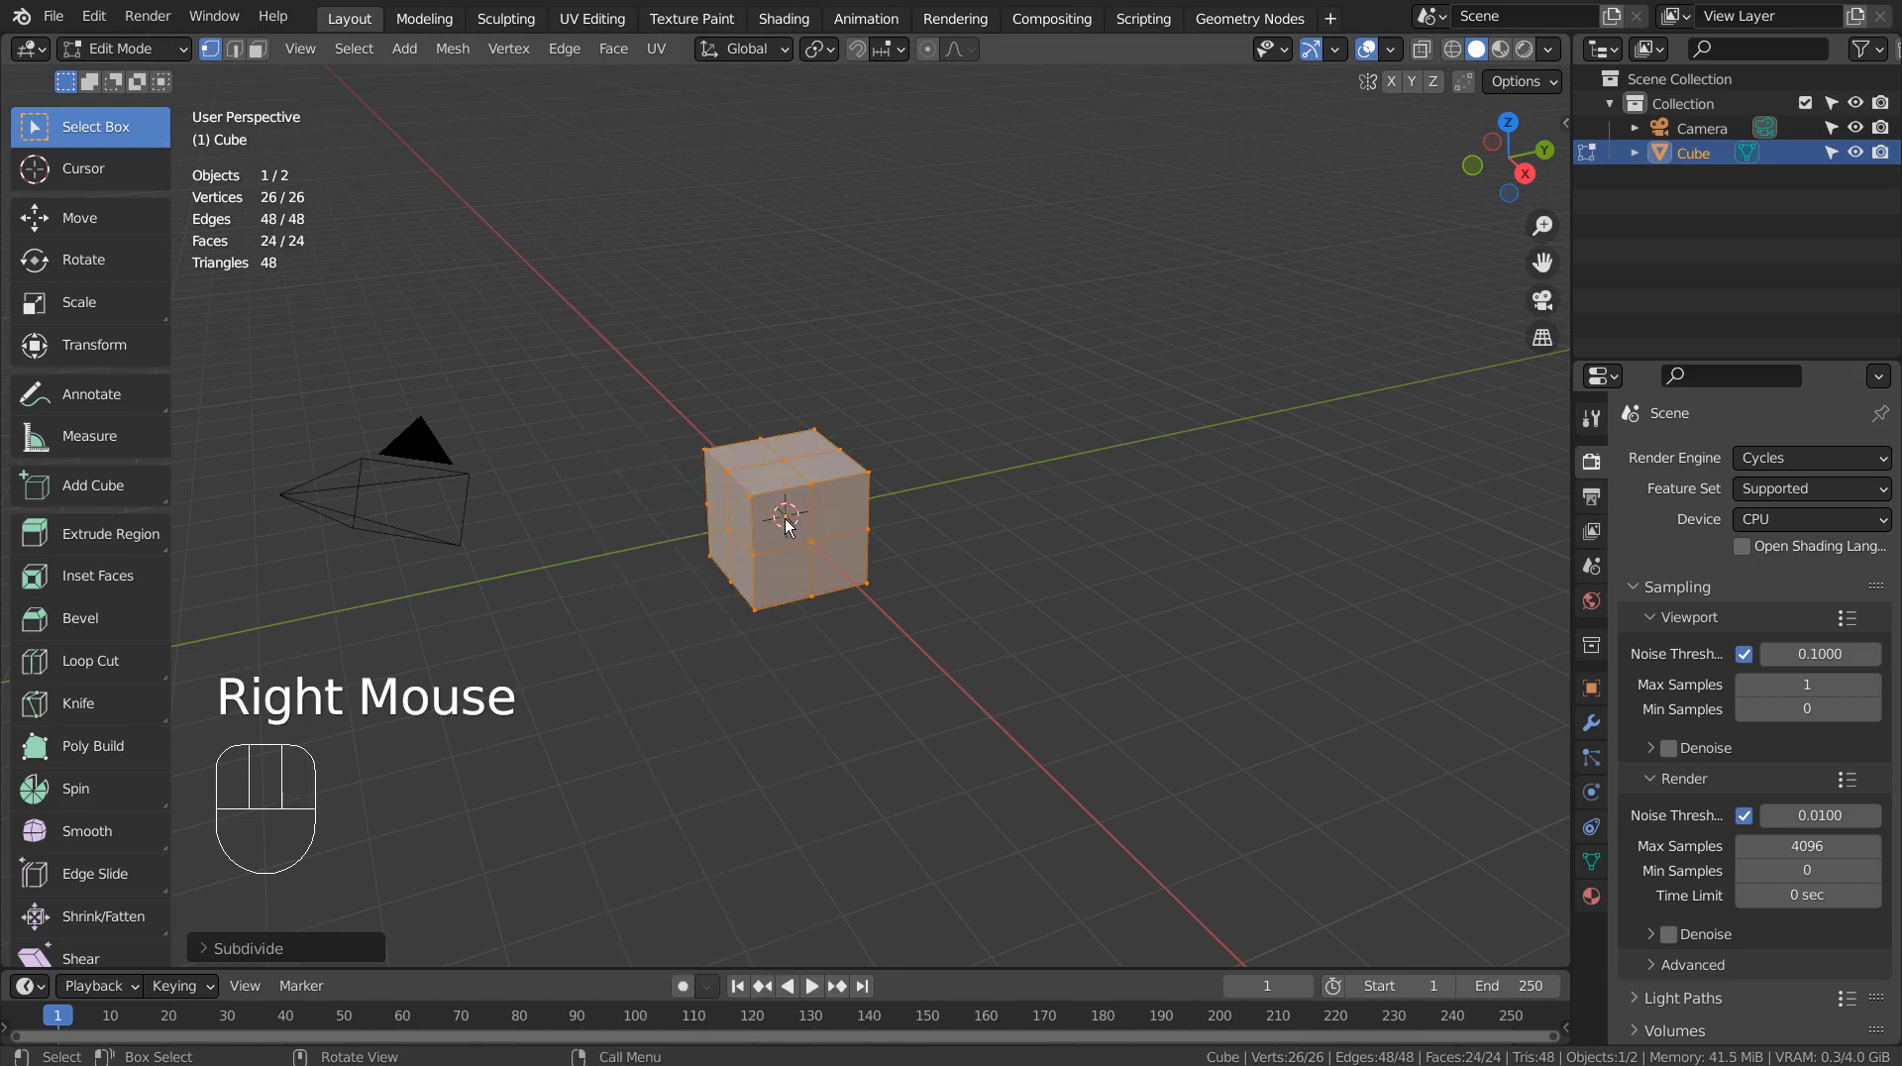
key("shift+alt")
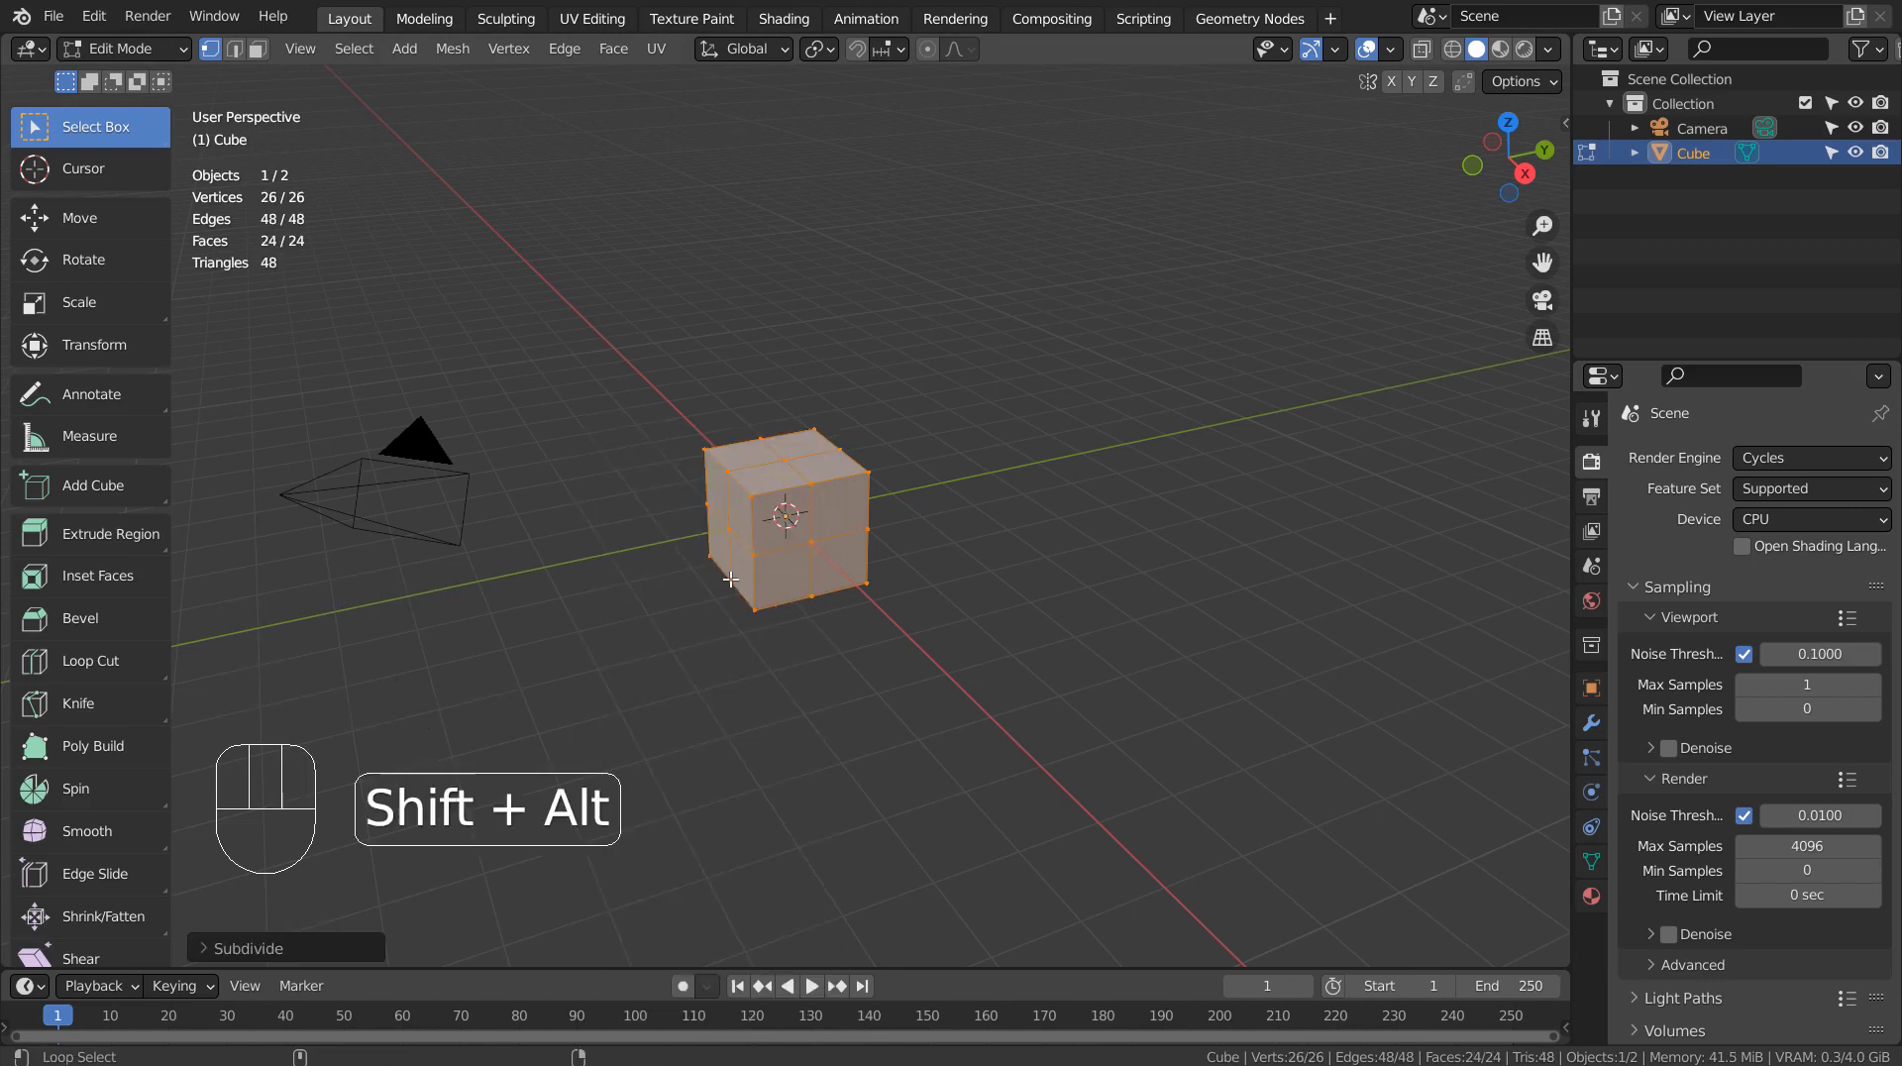
key("shift+alt+s")
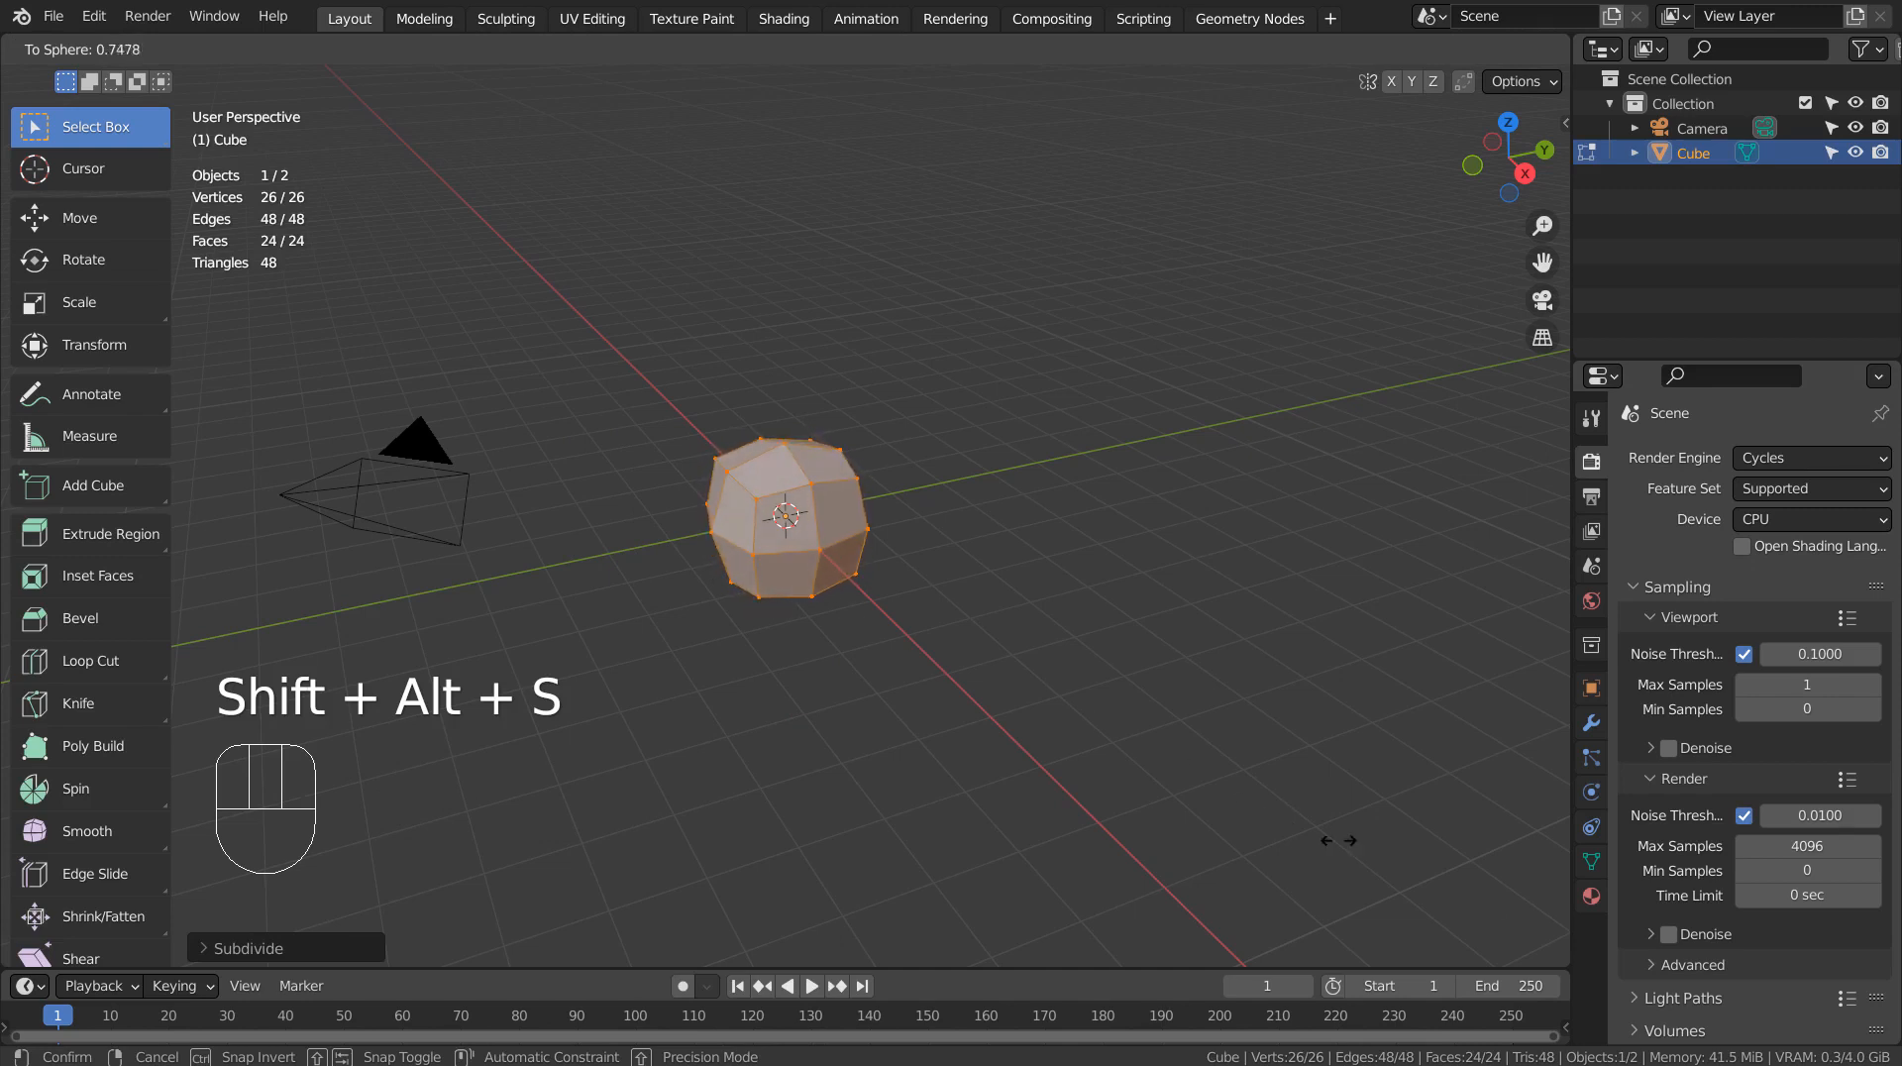
left_click(990, 424)
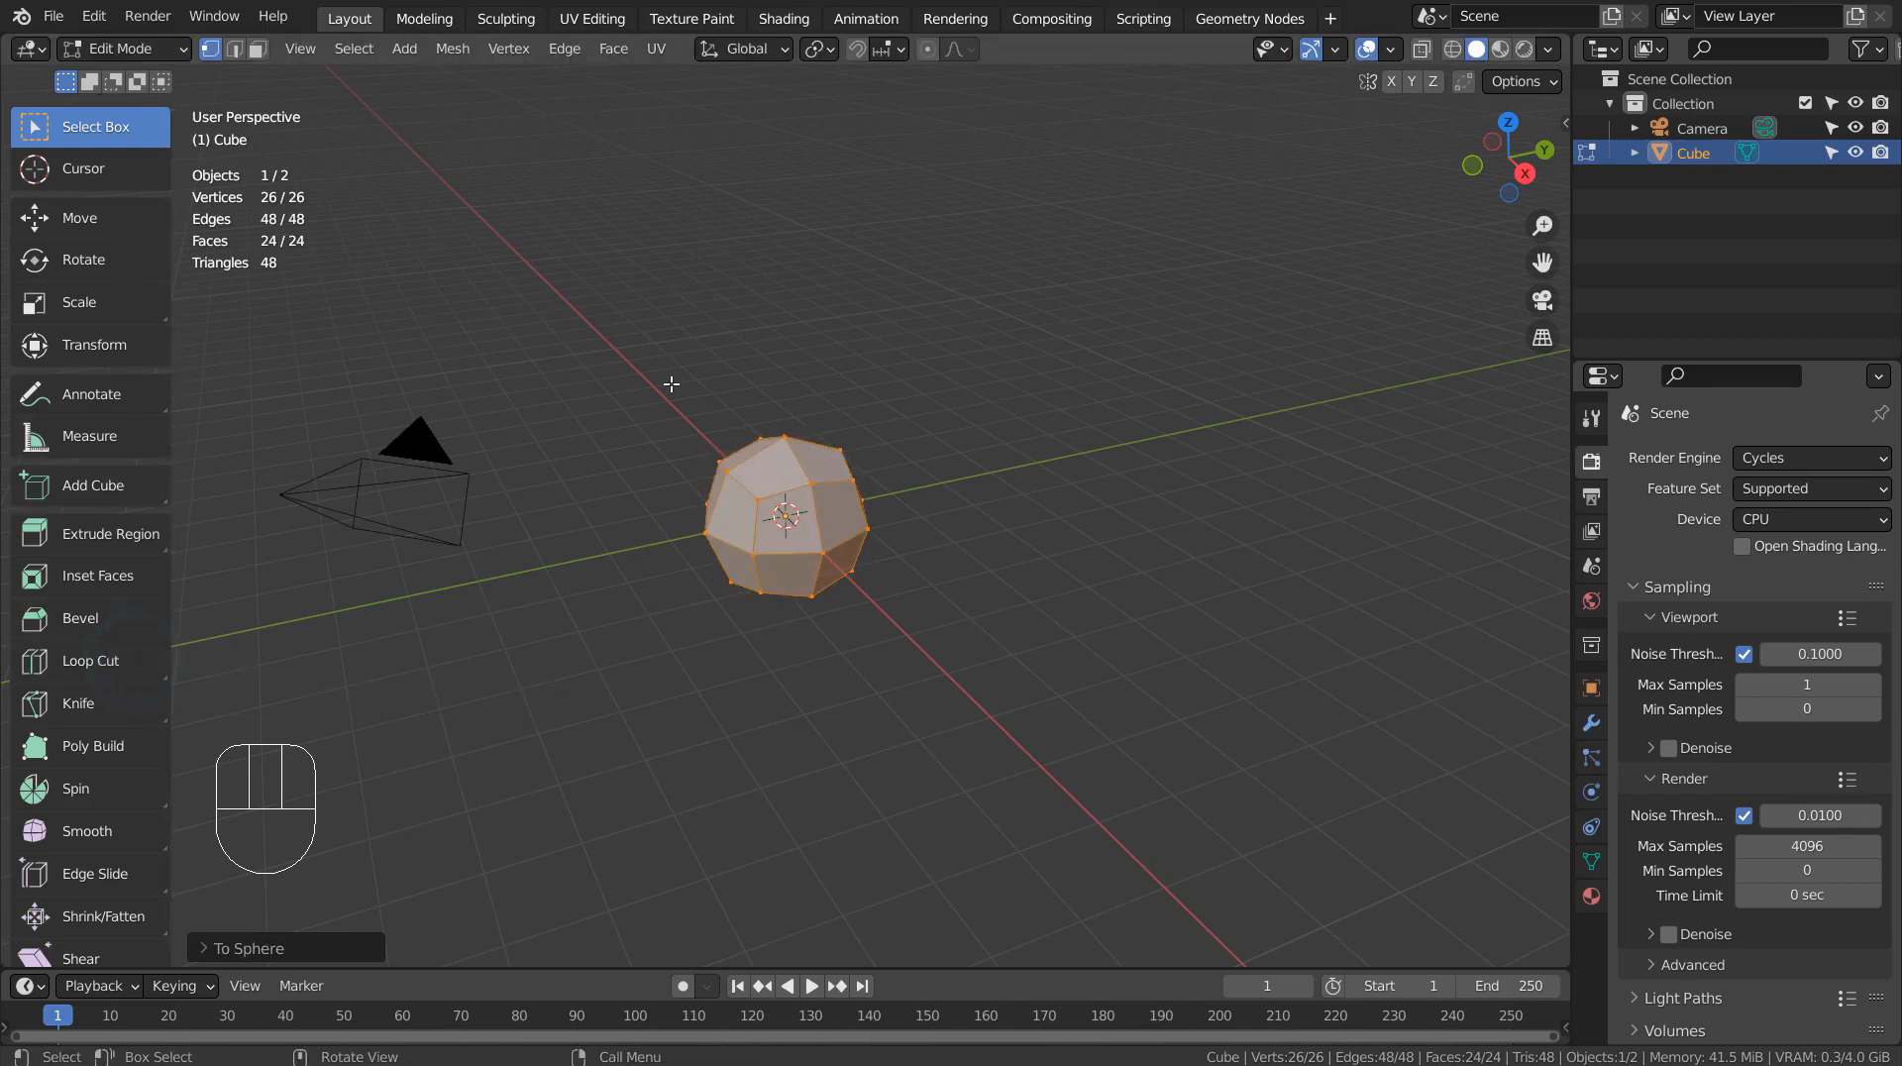
- Inset the four faces around the ball's lowest point together by about 0.48 m
middle_click_drag(1003, 651, 1023, 475)
scroll(969, 532, "up", 2)
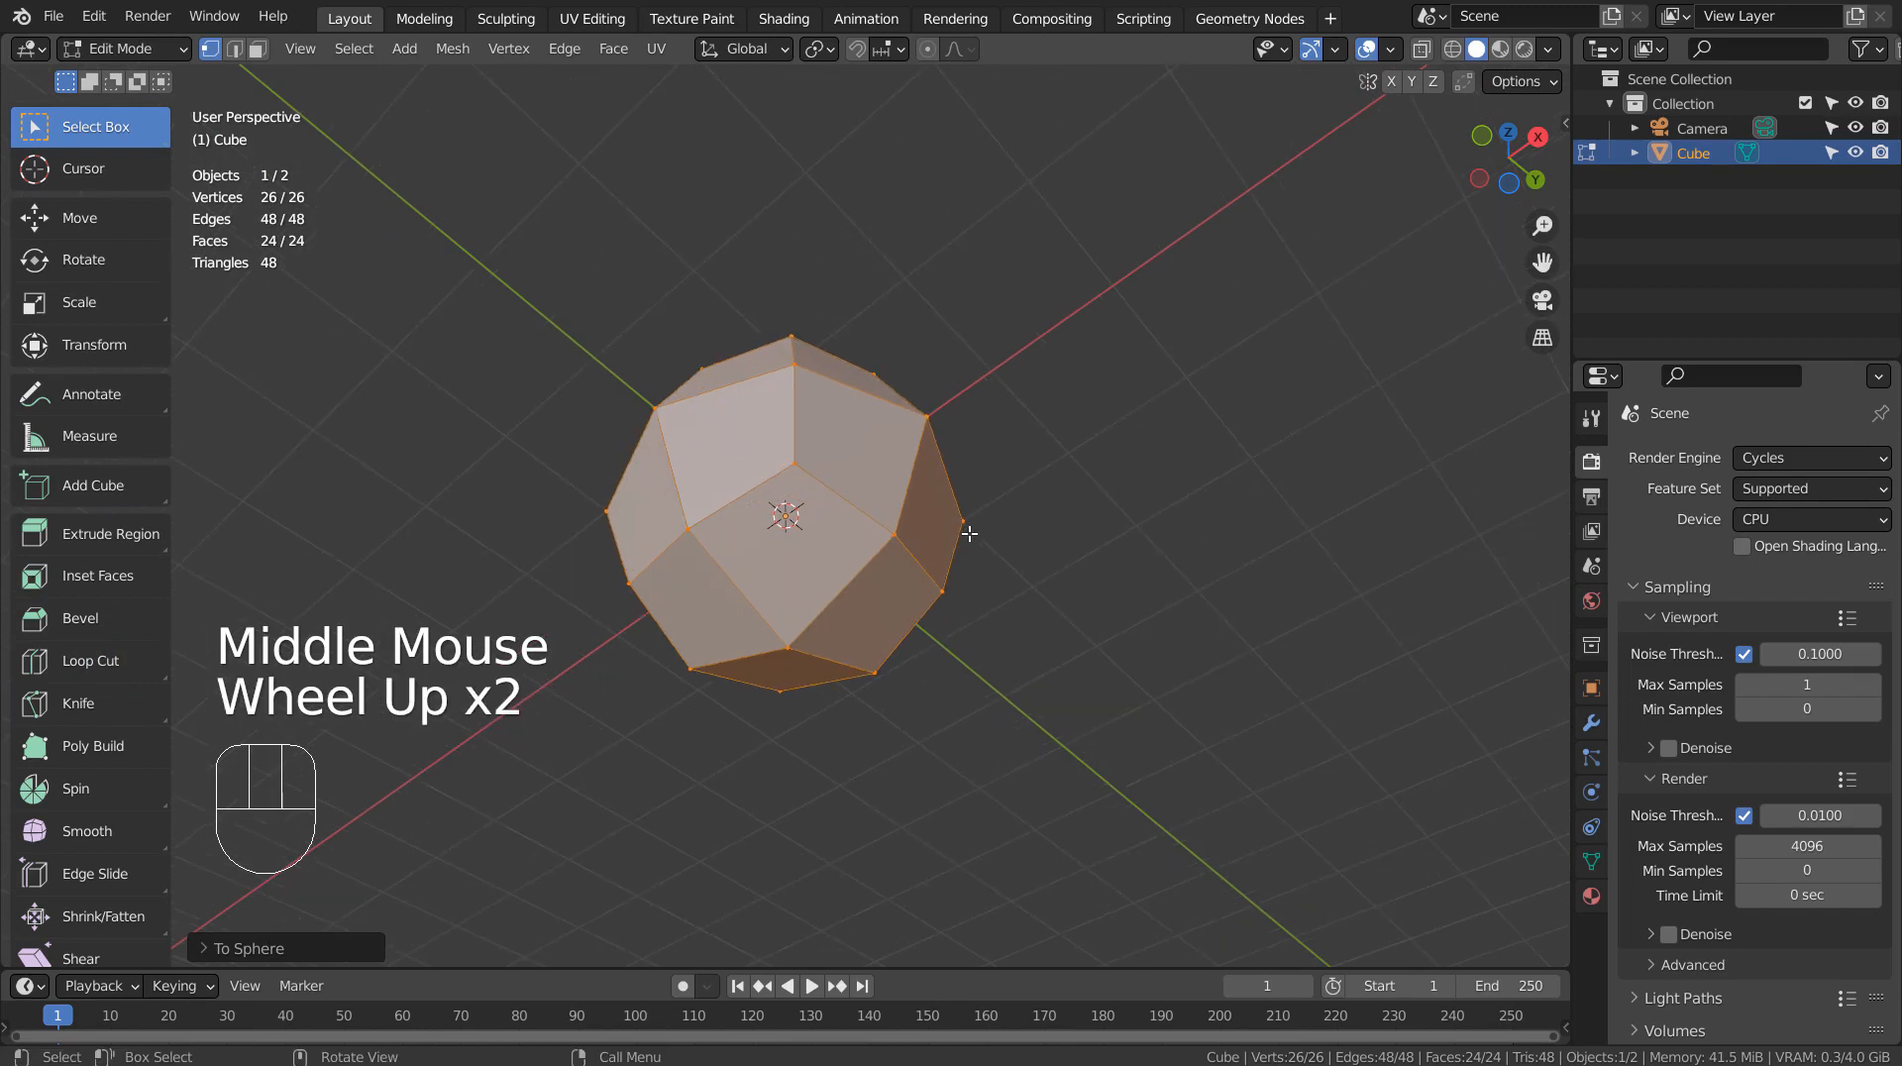
key("3")
left_click(780, 606)
left_click(818, 635, "shift")
left_click(790, 674, "shift")
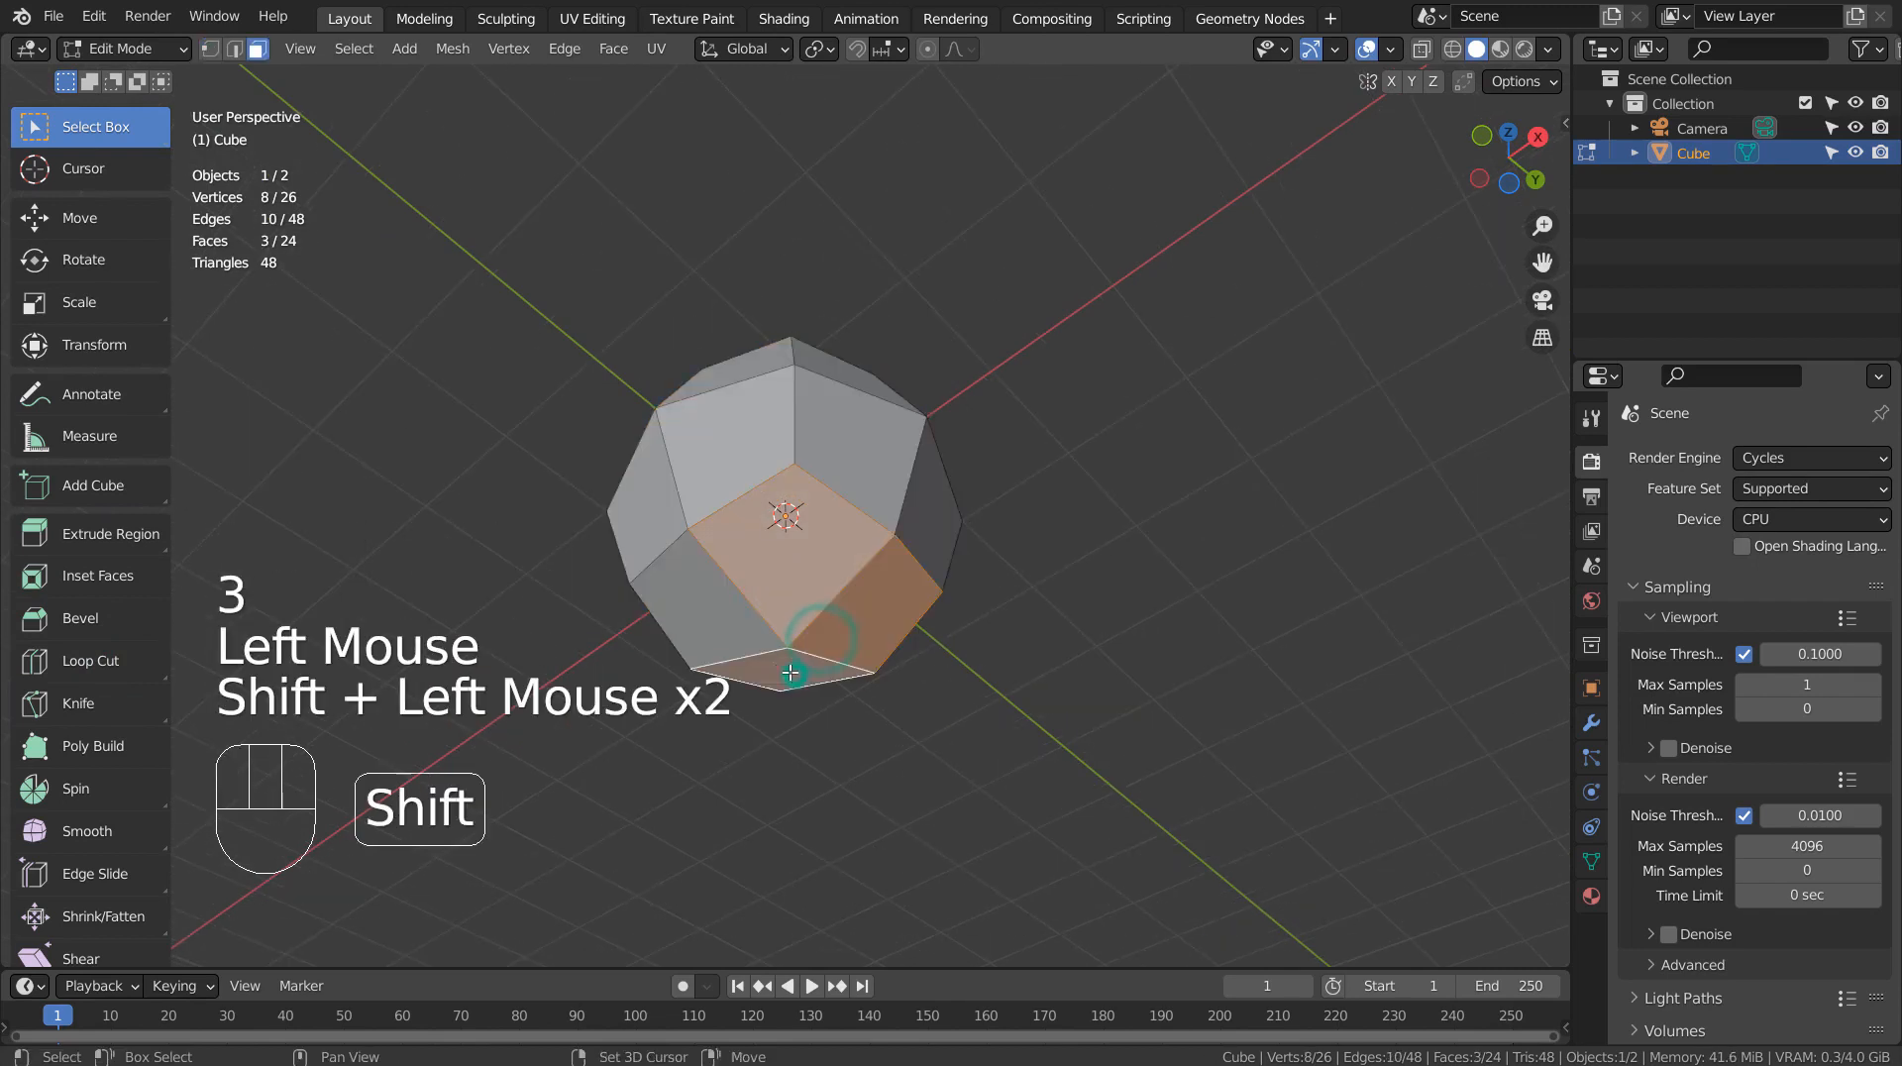
left_click(741, 620, "shift")
key("u")
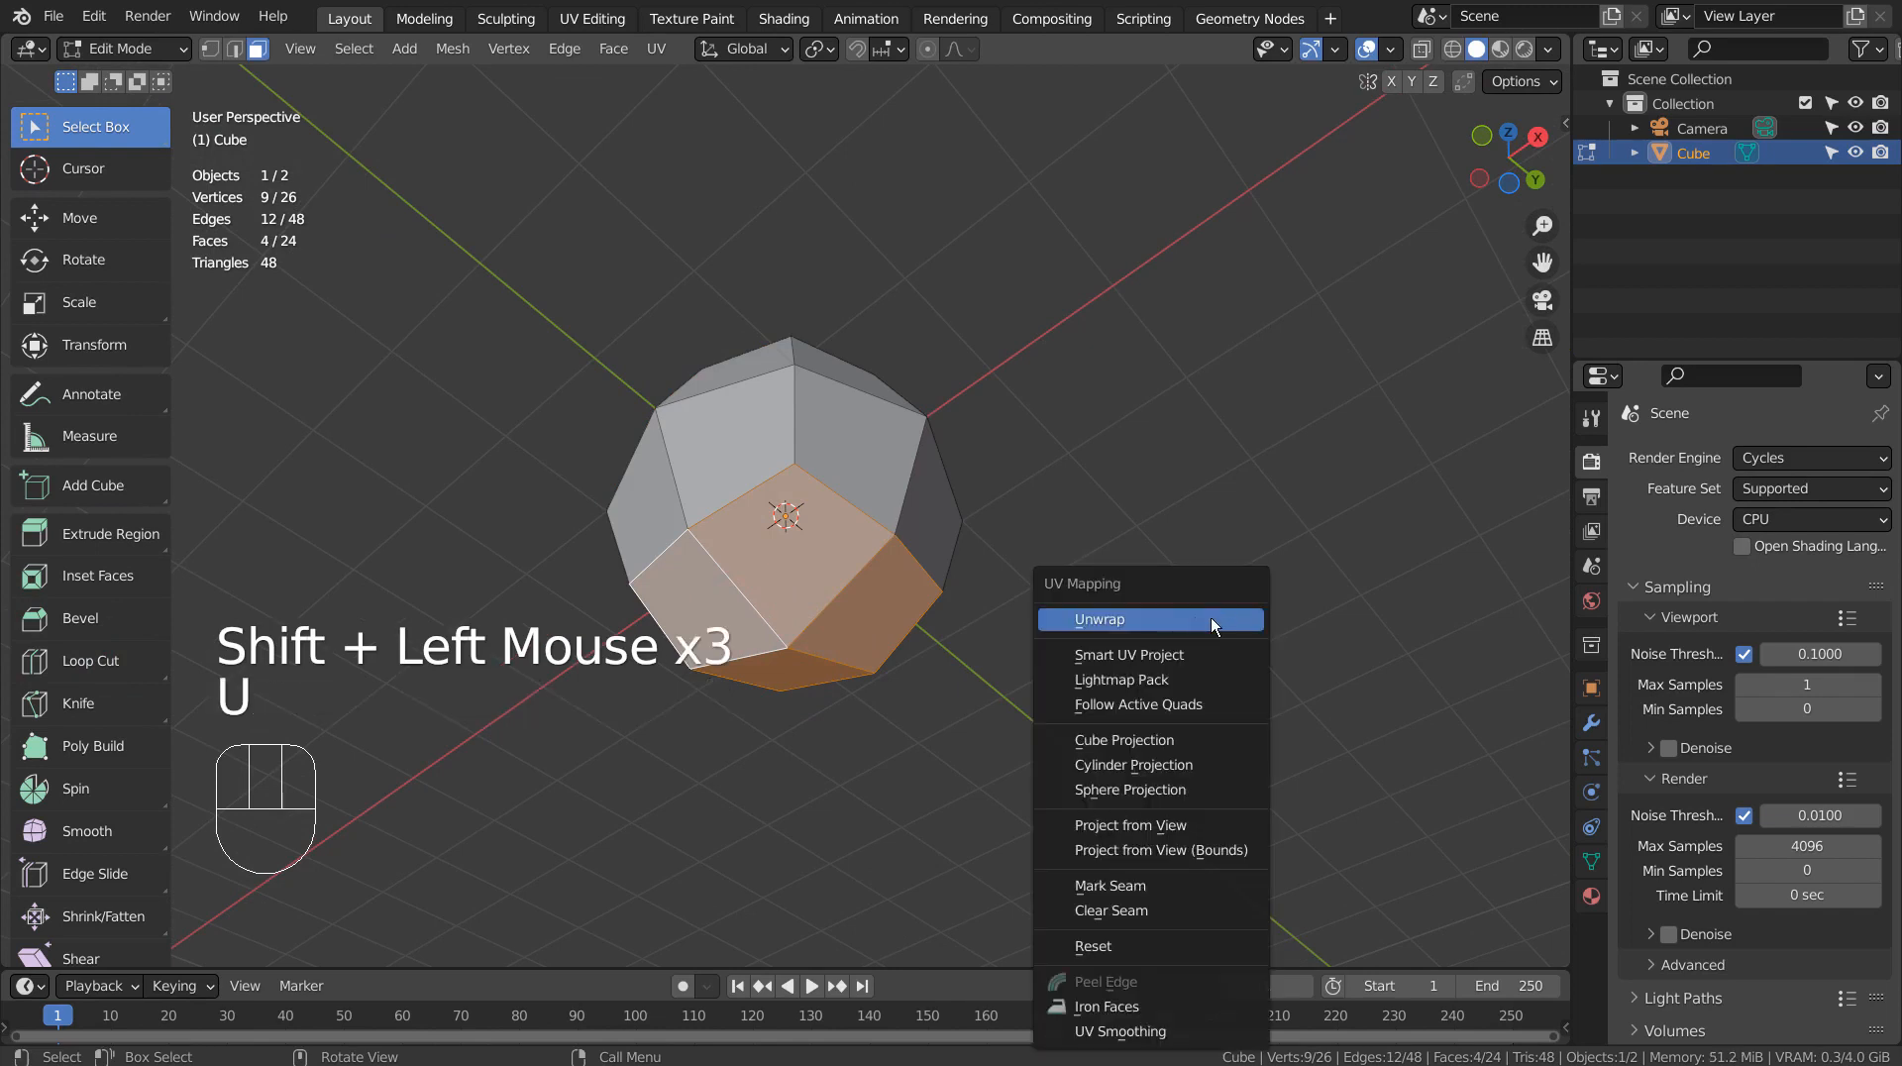
left_click(1166, 622)
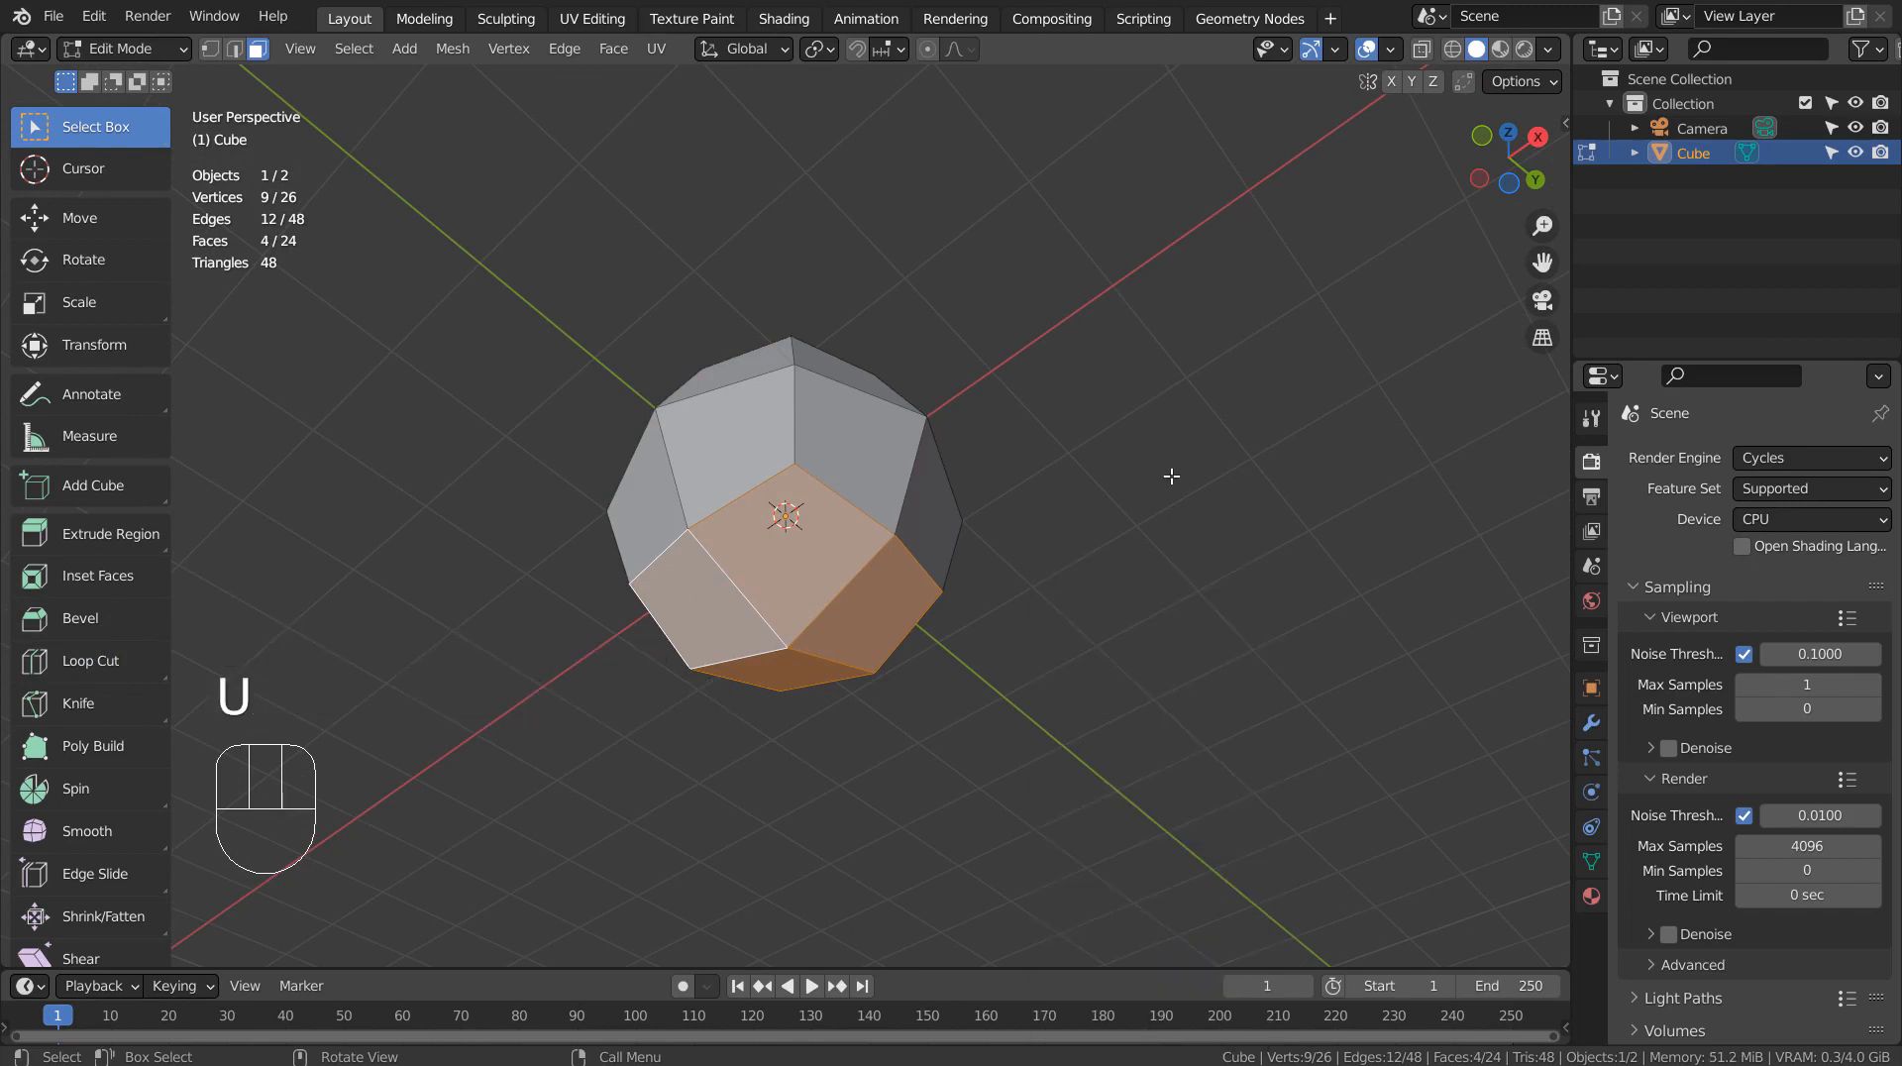
key("i")
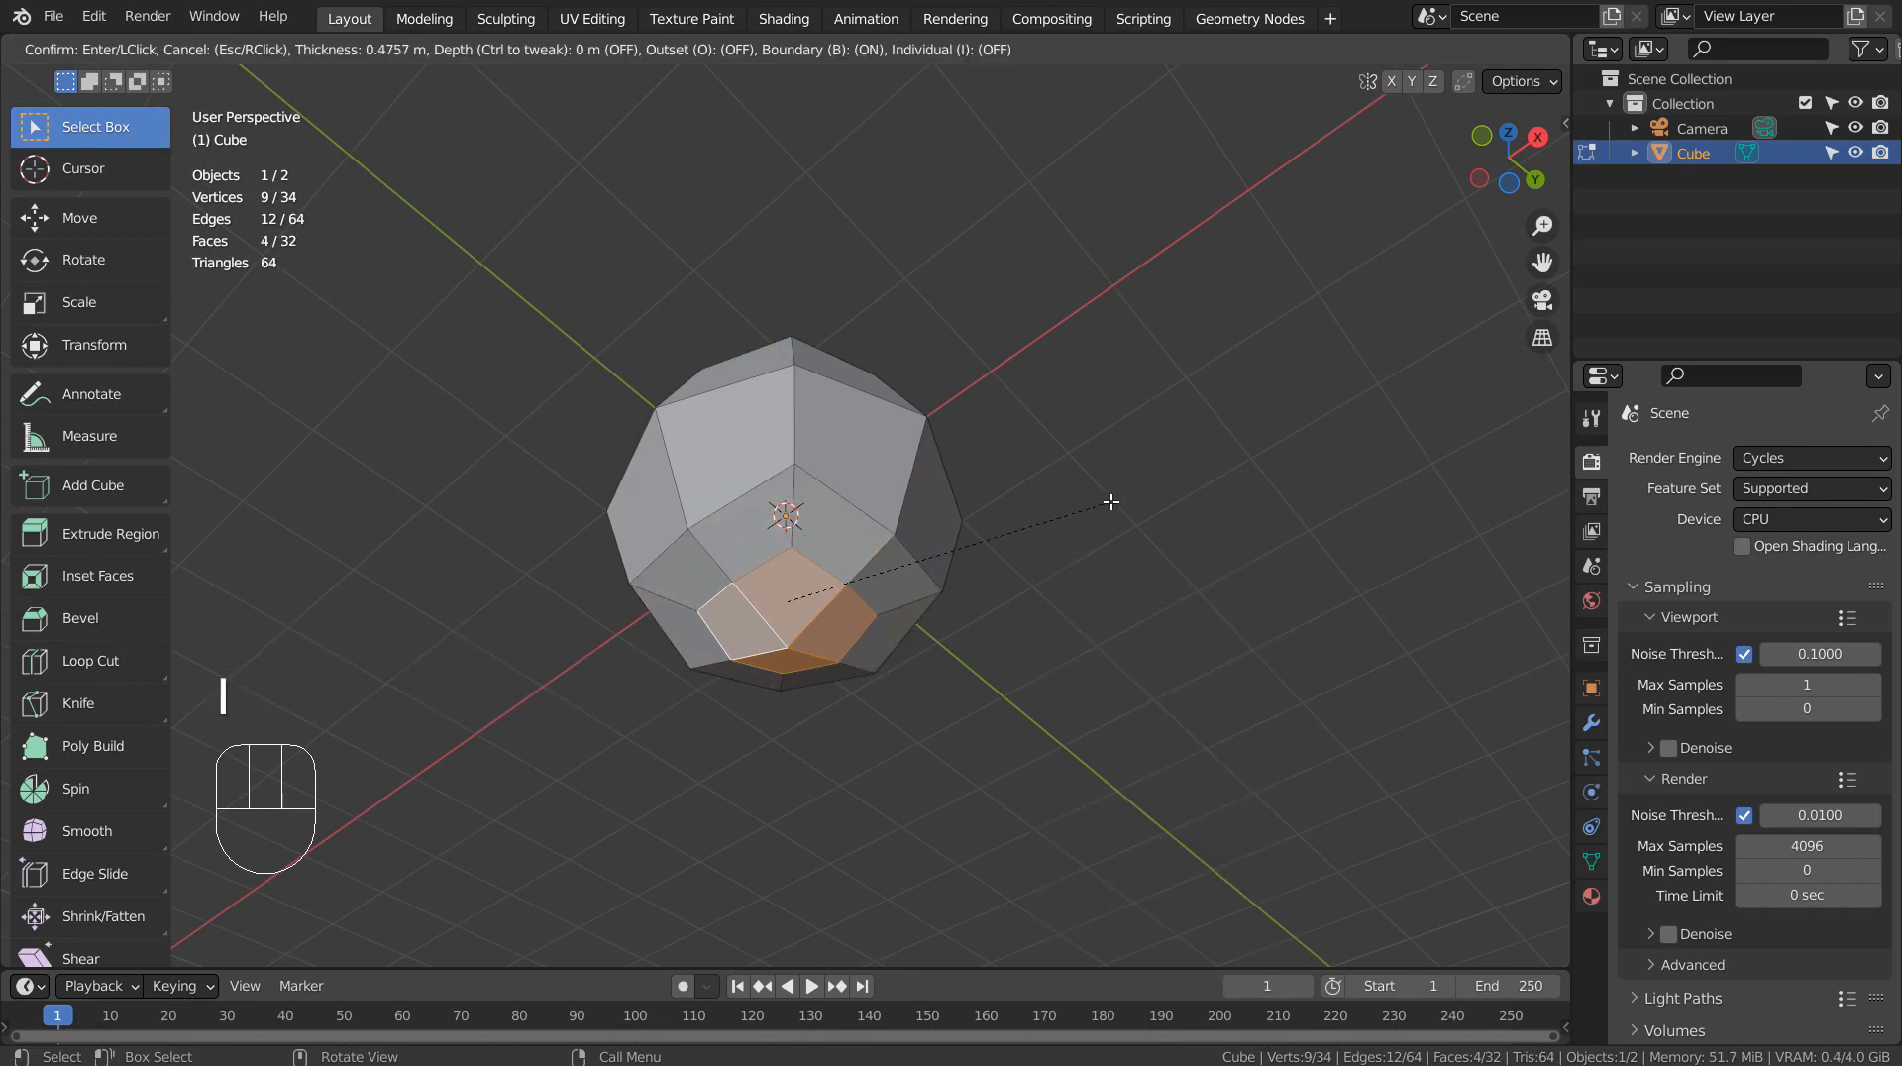
left_click(1111, 502)
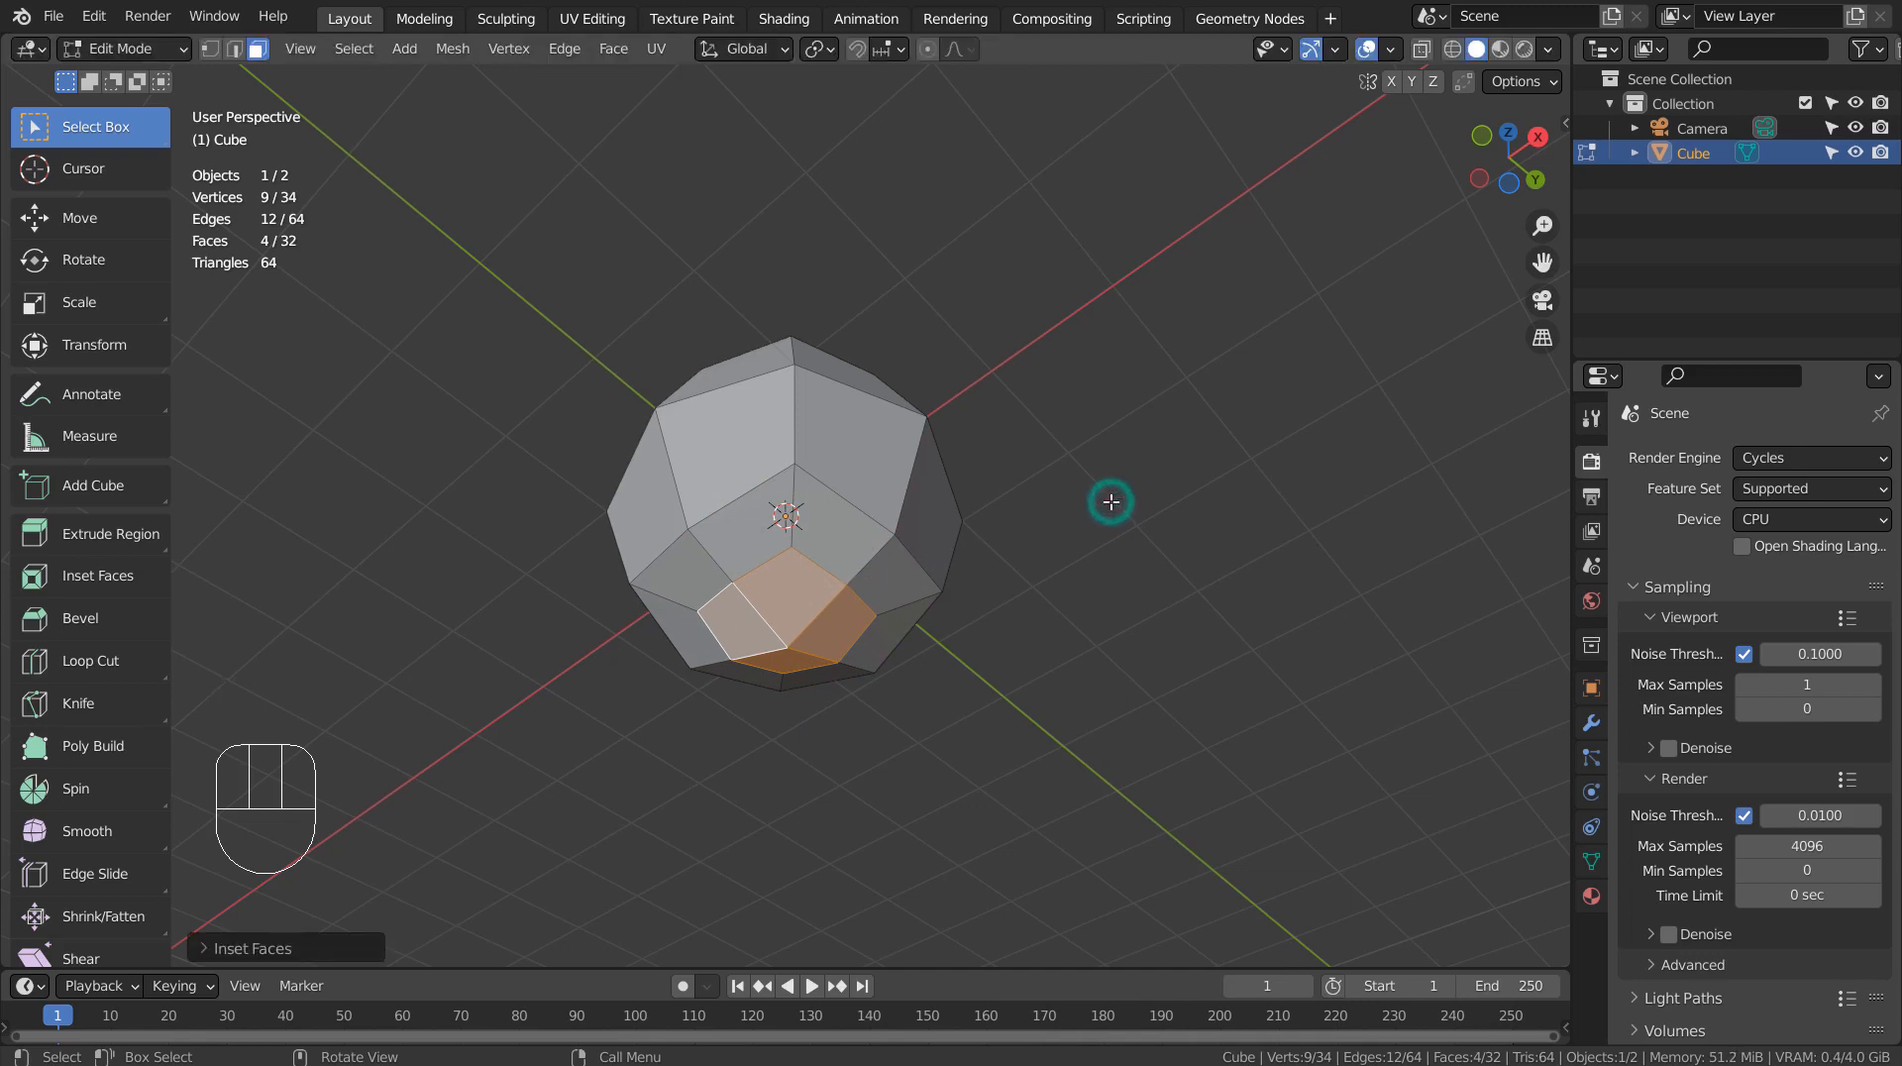
- Extrude the inset faces downward as a neck and flatten its underside by scaling it to 0 along Z
key("e")
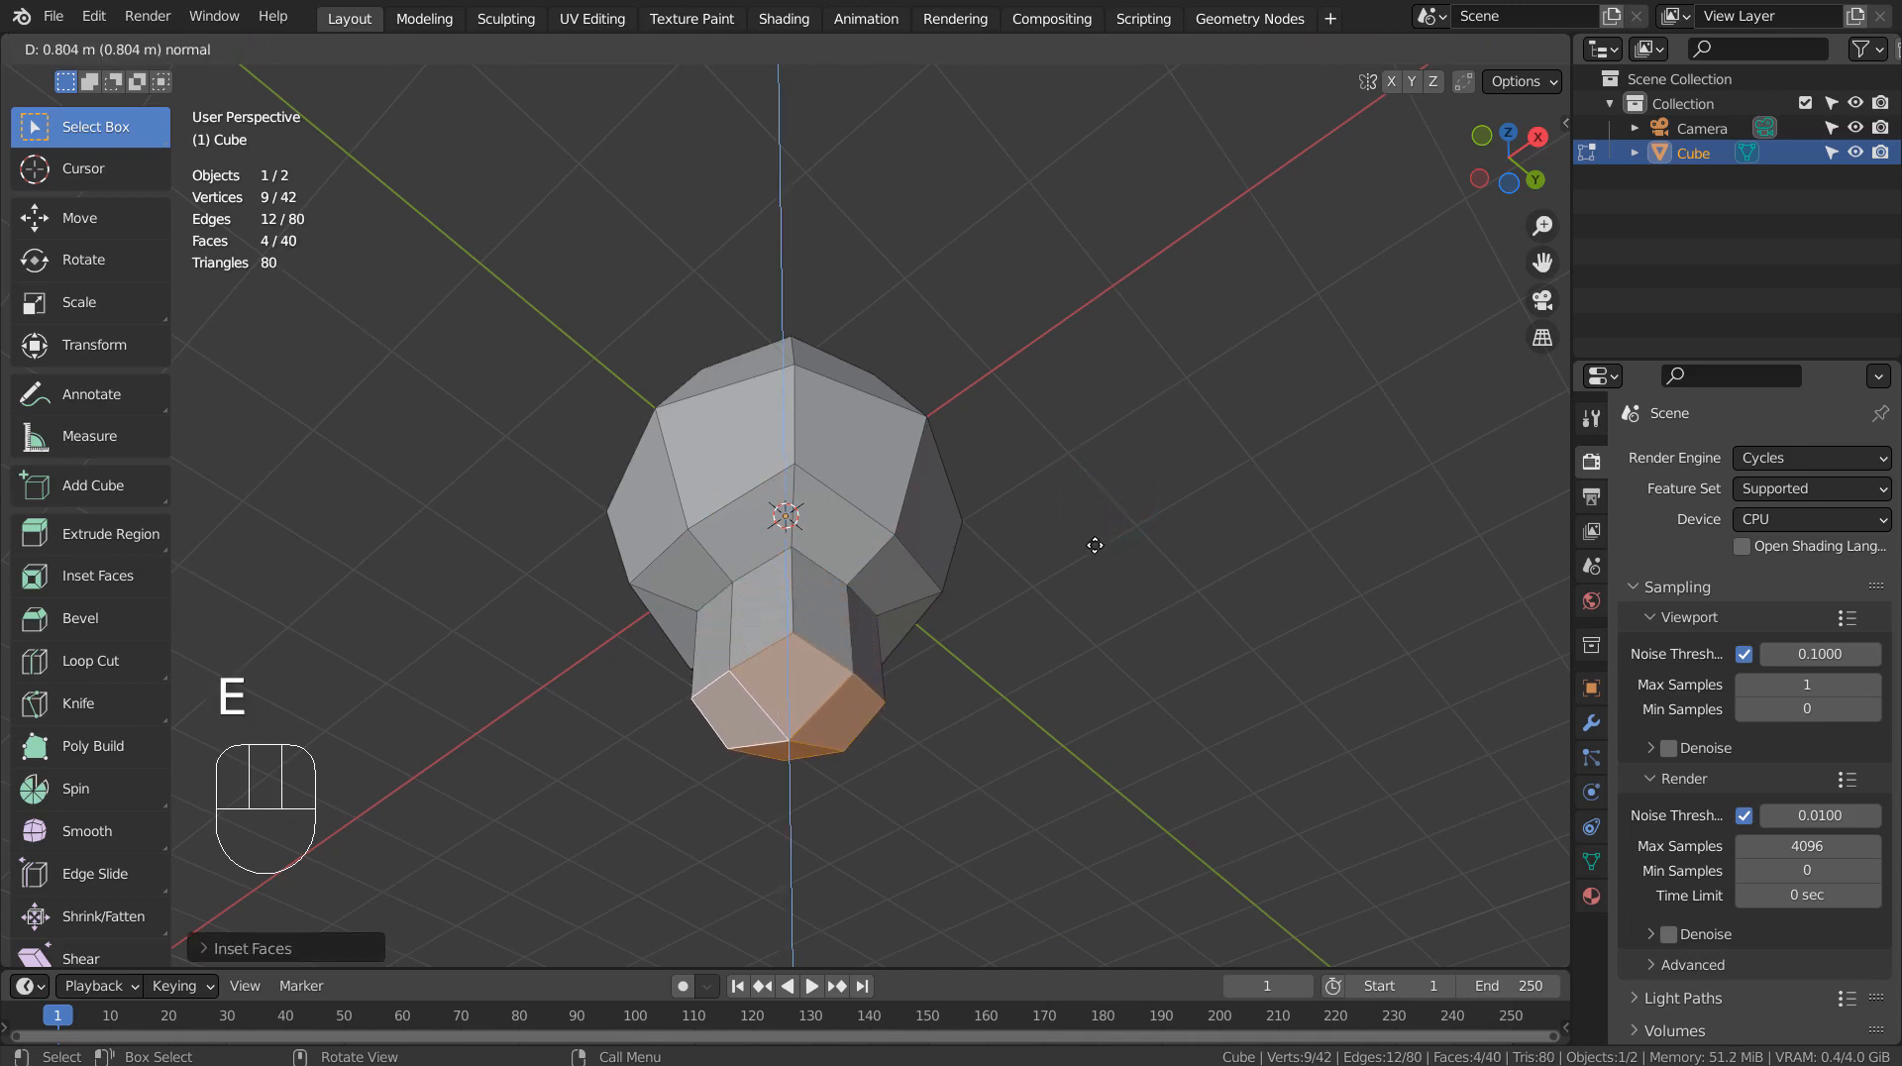
left_click(1095, 522)
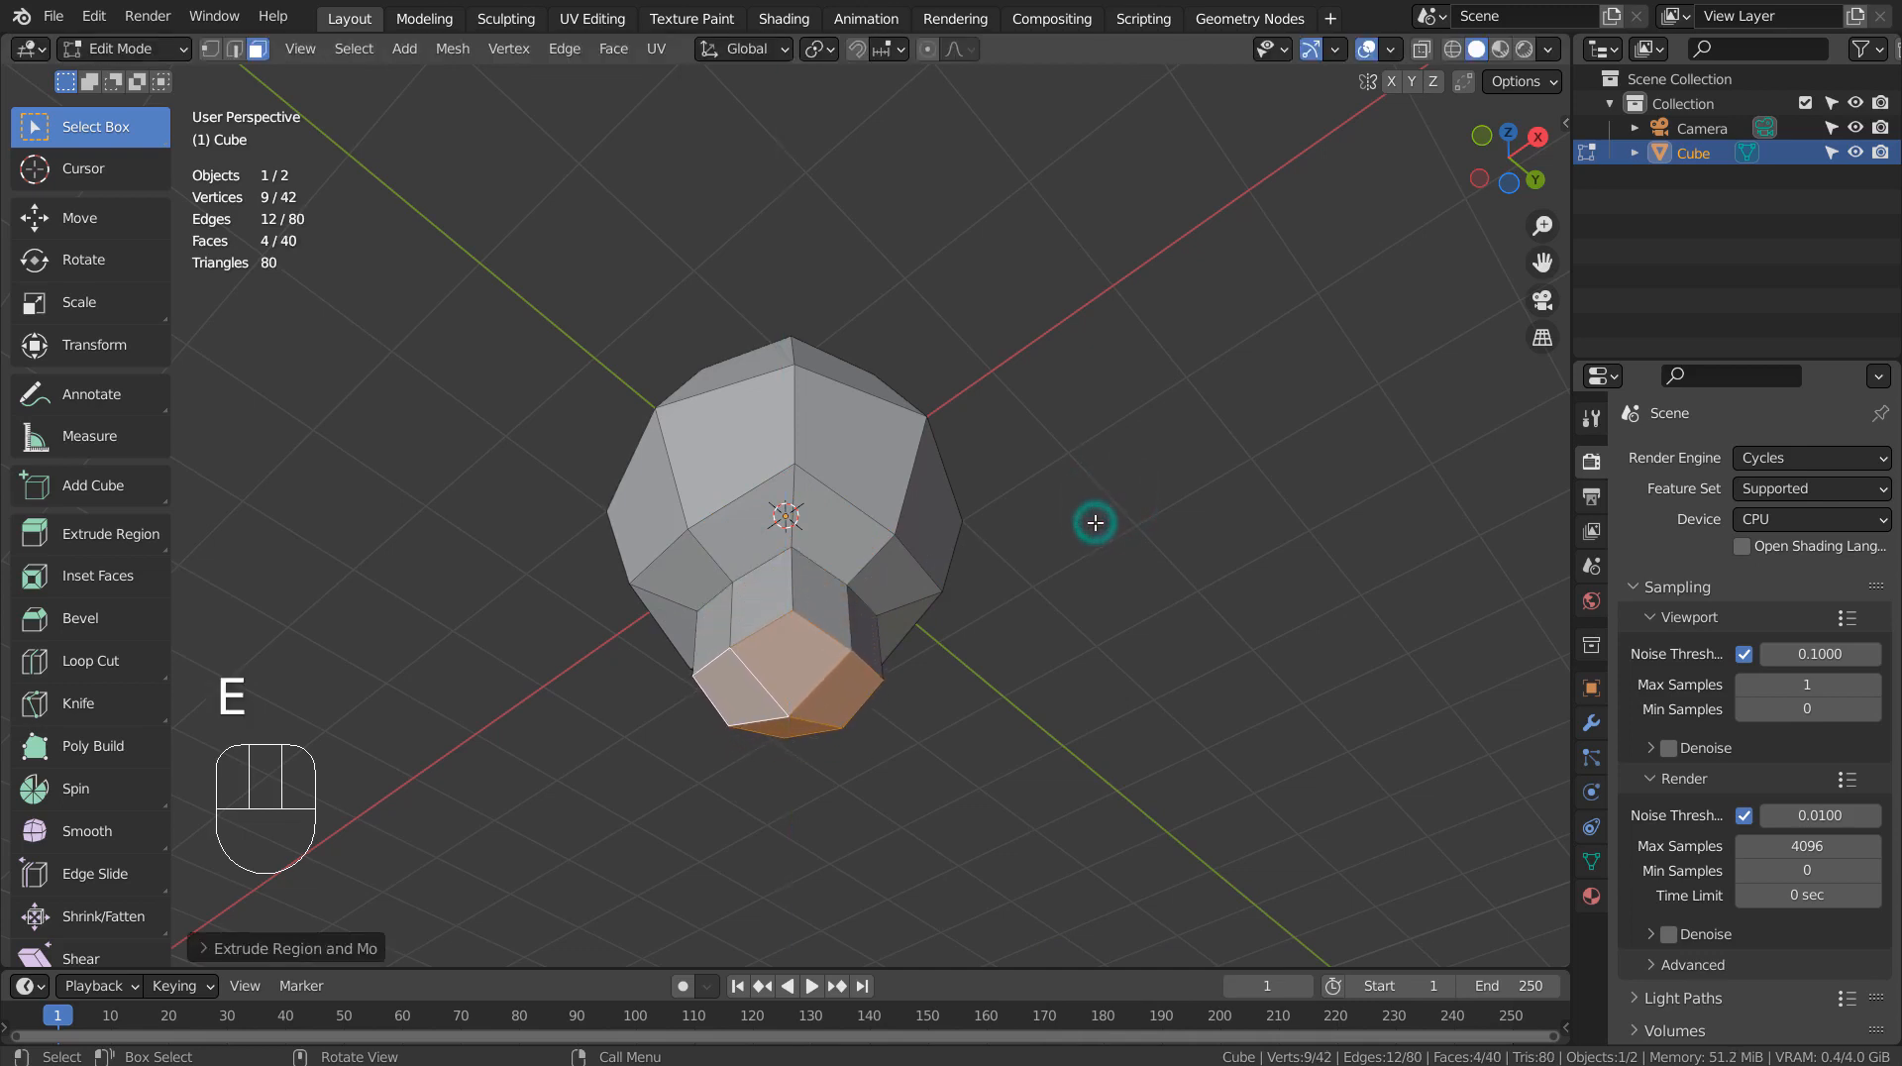
key("1")
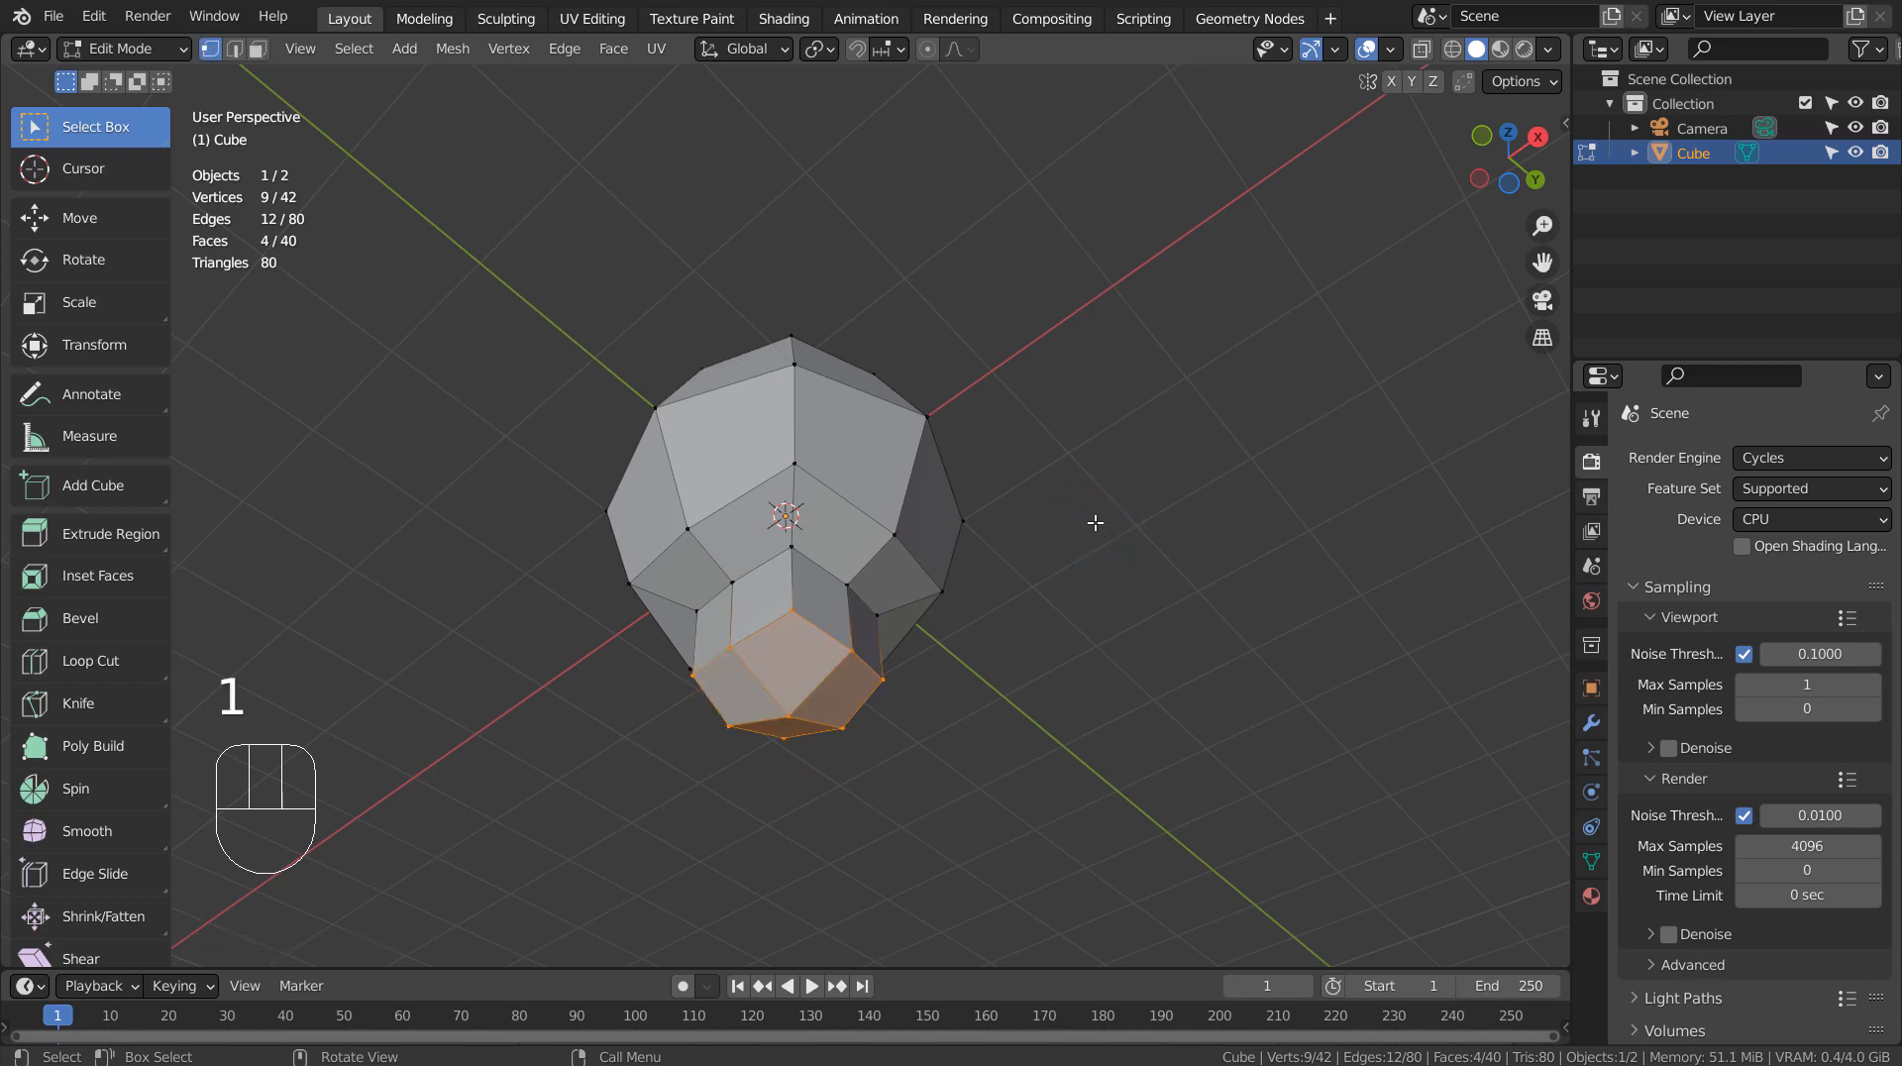
key("s")
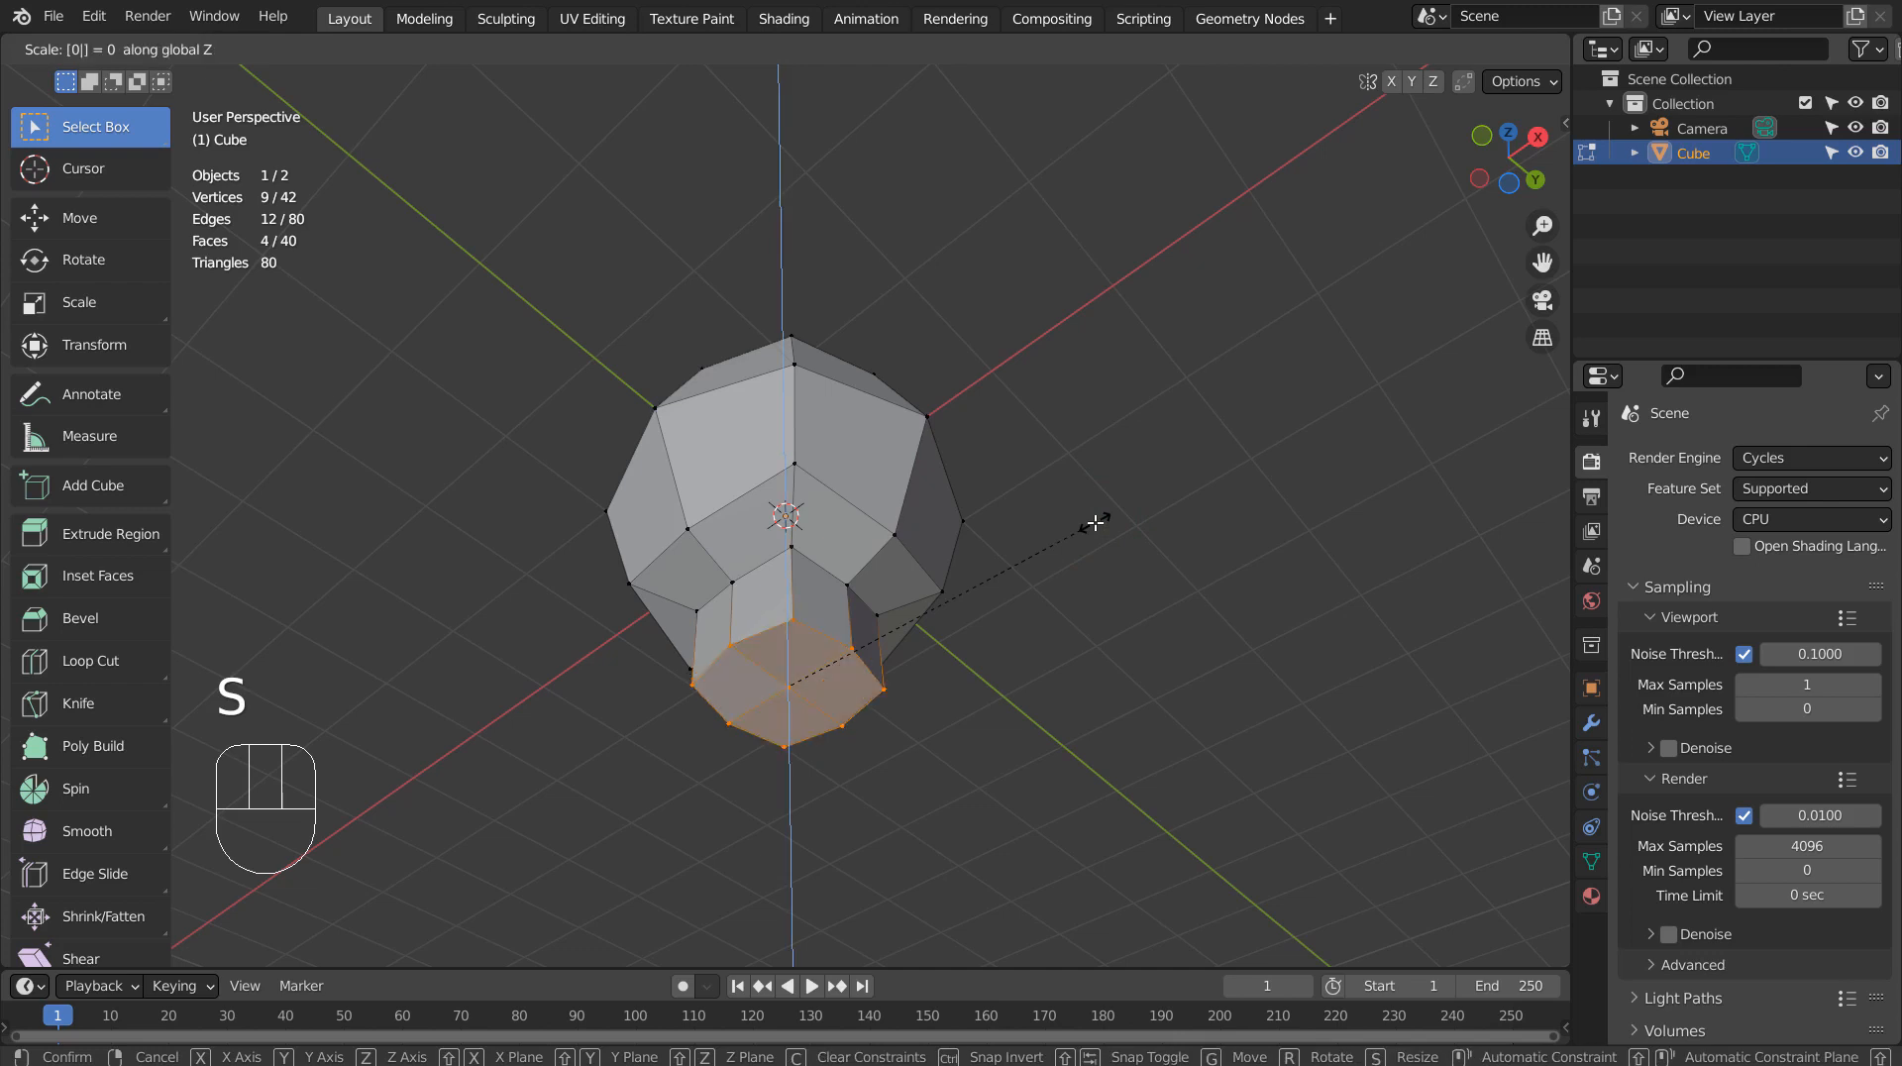
left_click(1094, 522)
- Widen the bottom of the neck along X by a factor of about 1.24
key("KP_1")
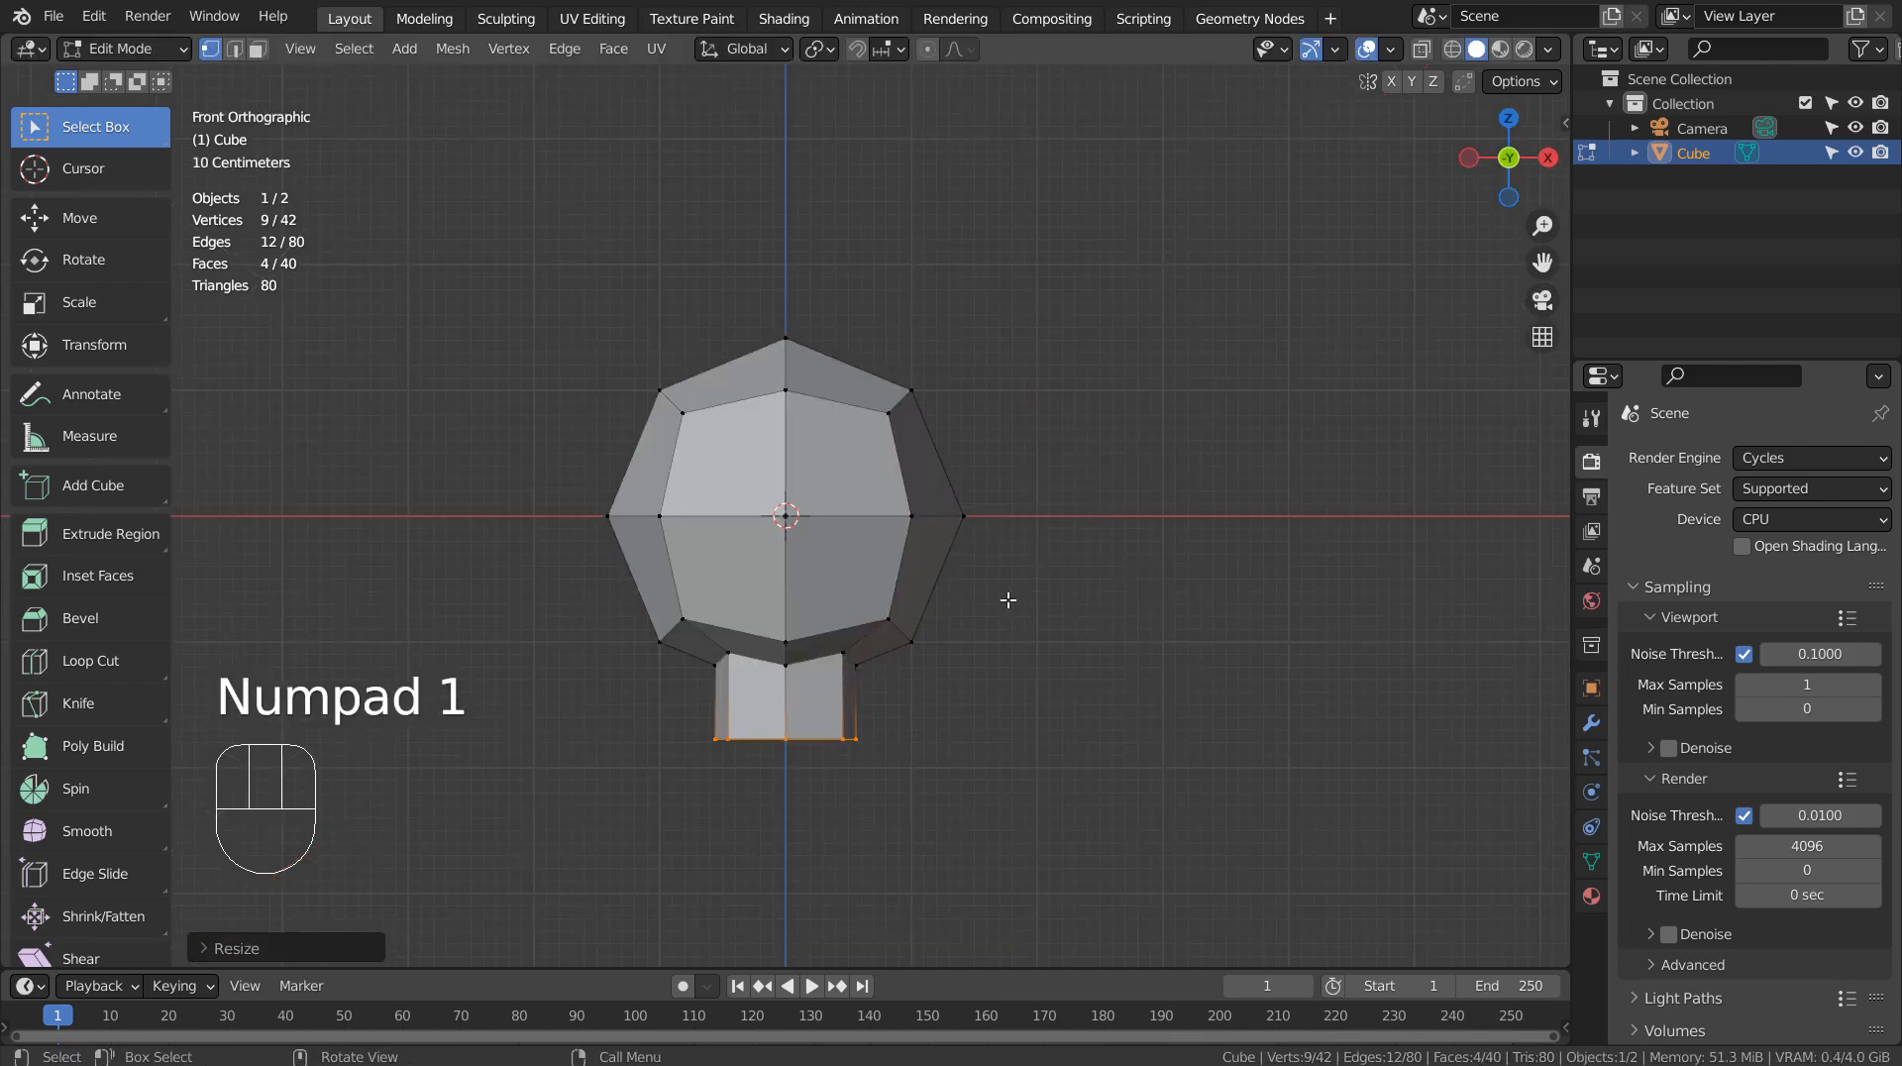
key("s")
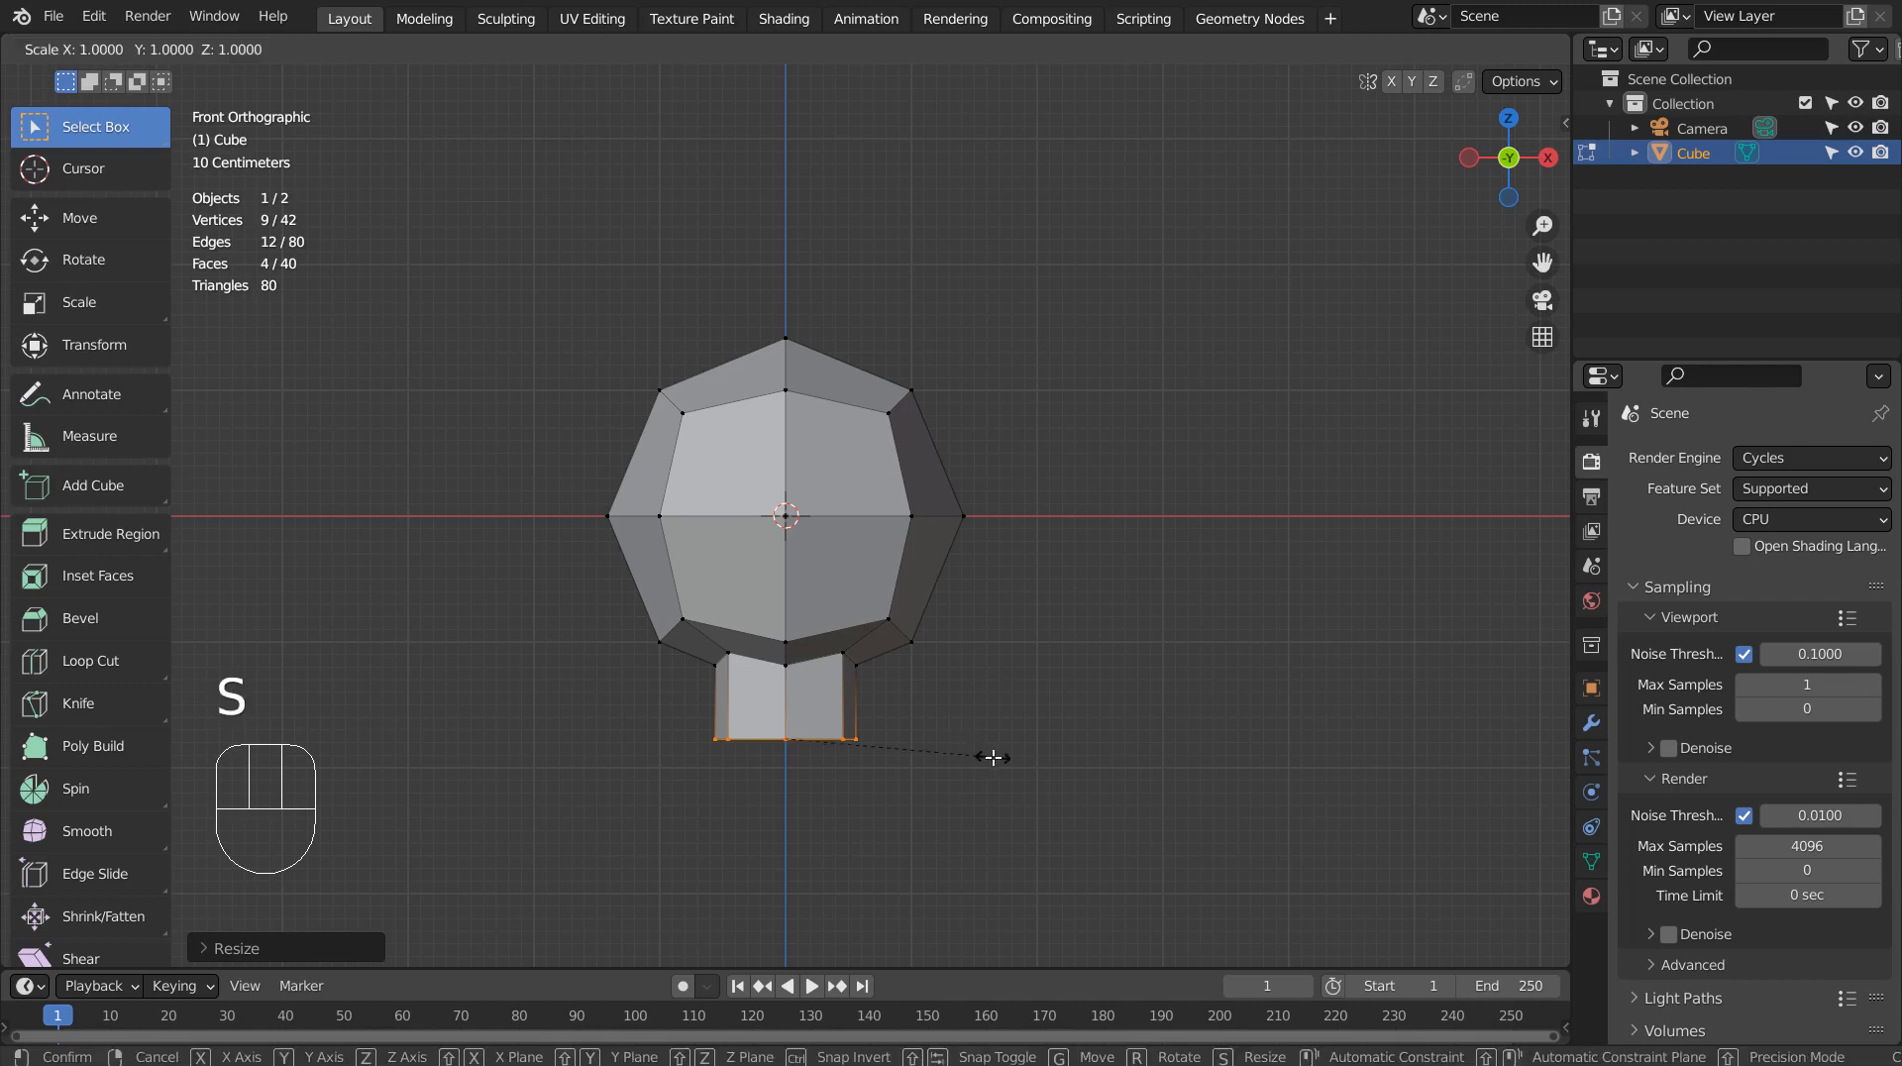
key("x")
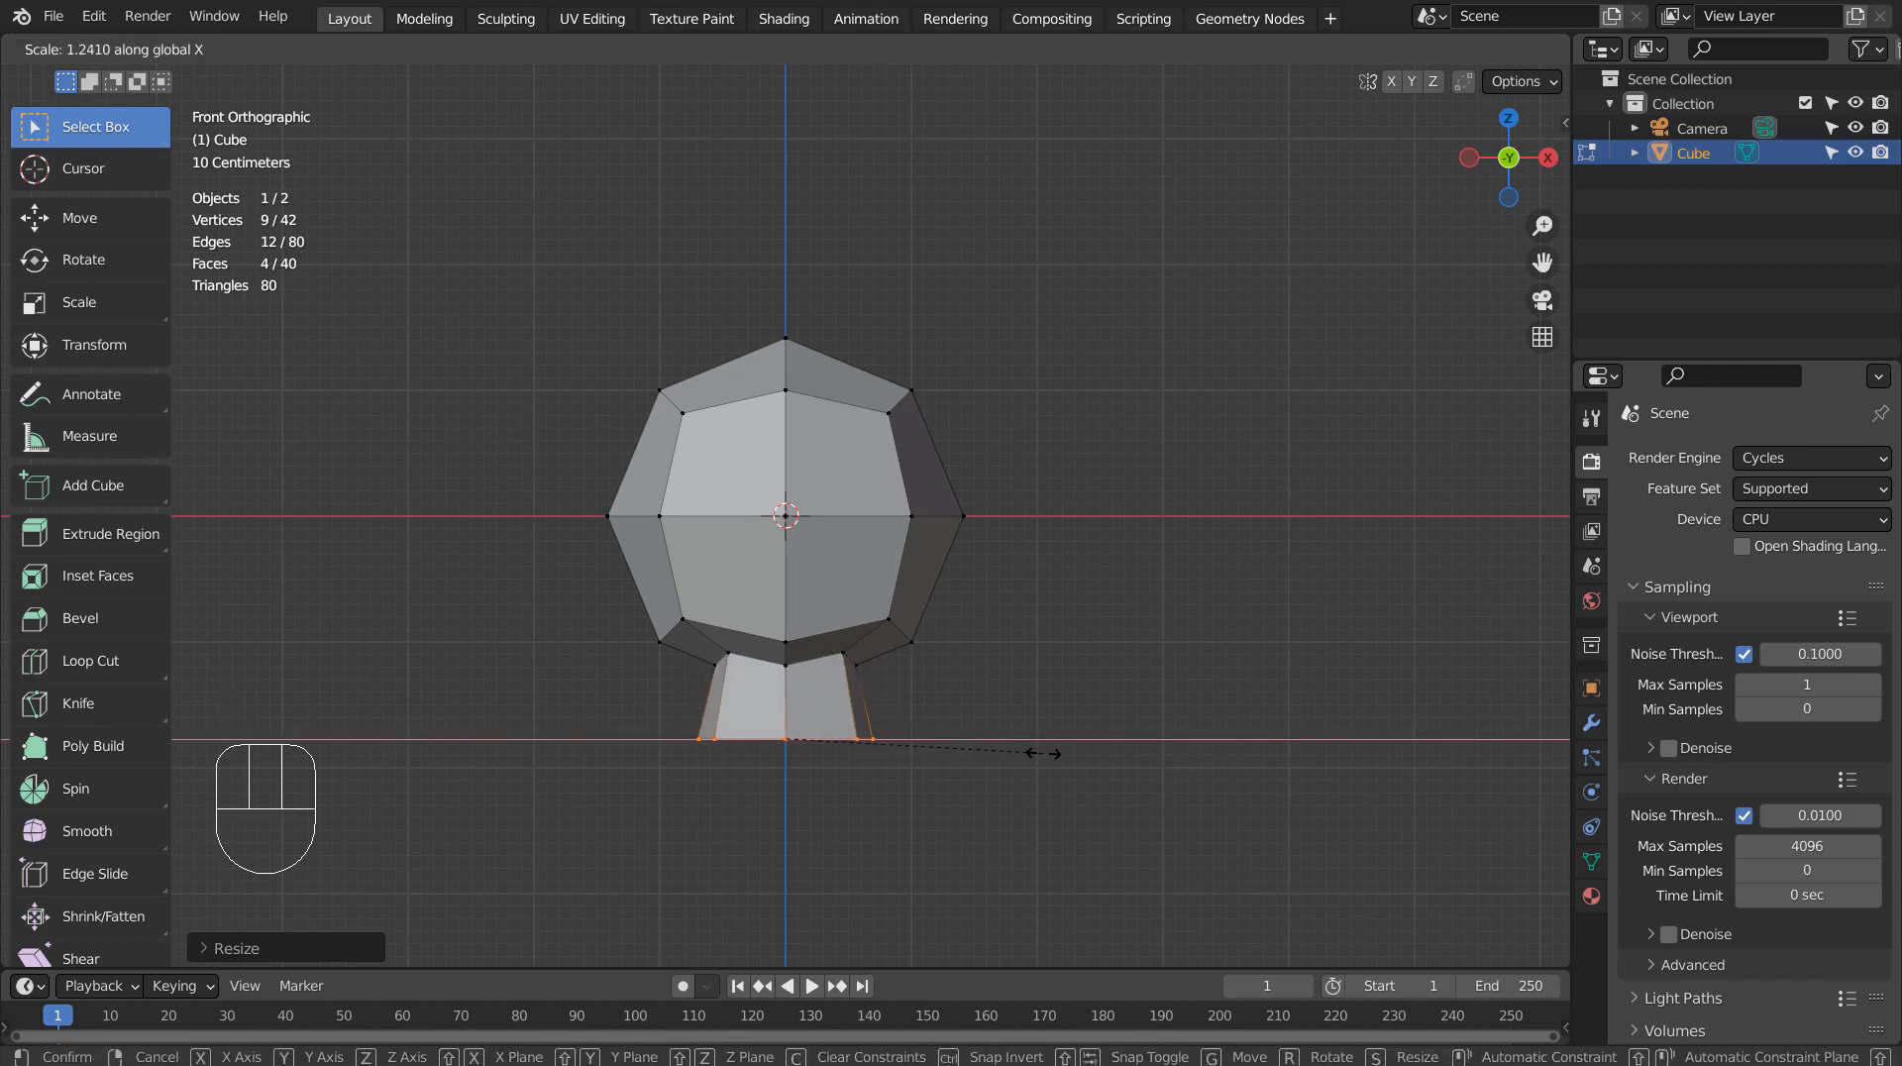
left_click(1042, 753)
- Extrude the neck's base slightly, scale it far out along X and lower it along Z to form sloping shoulders
key("e")
left_click(1042, 770)
key("s")
key("x")
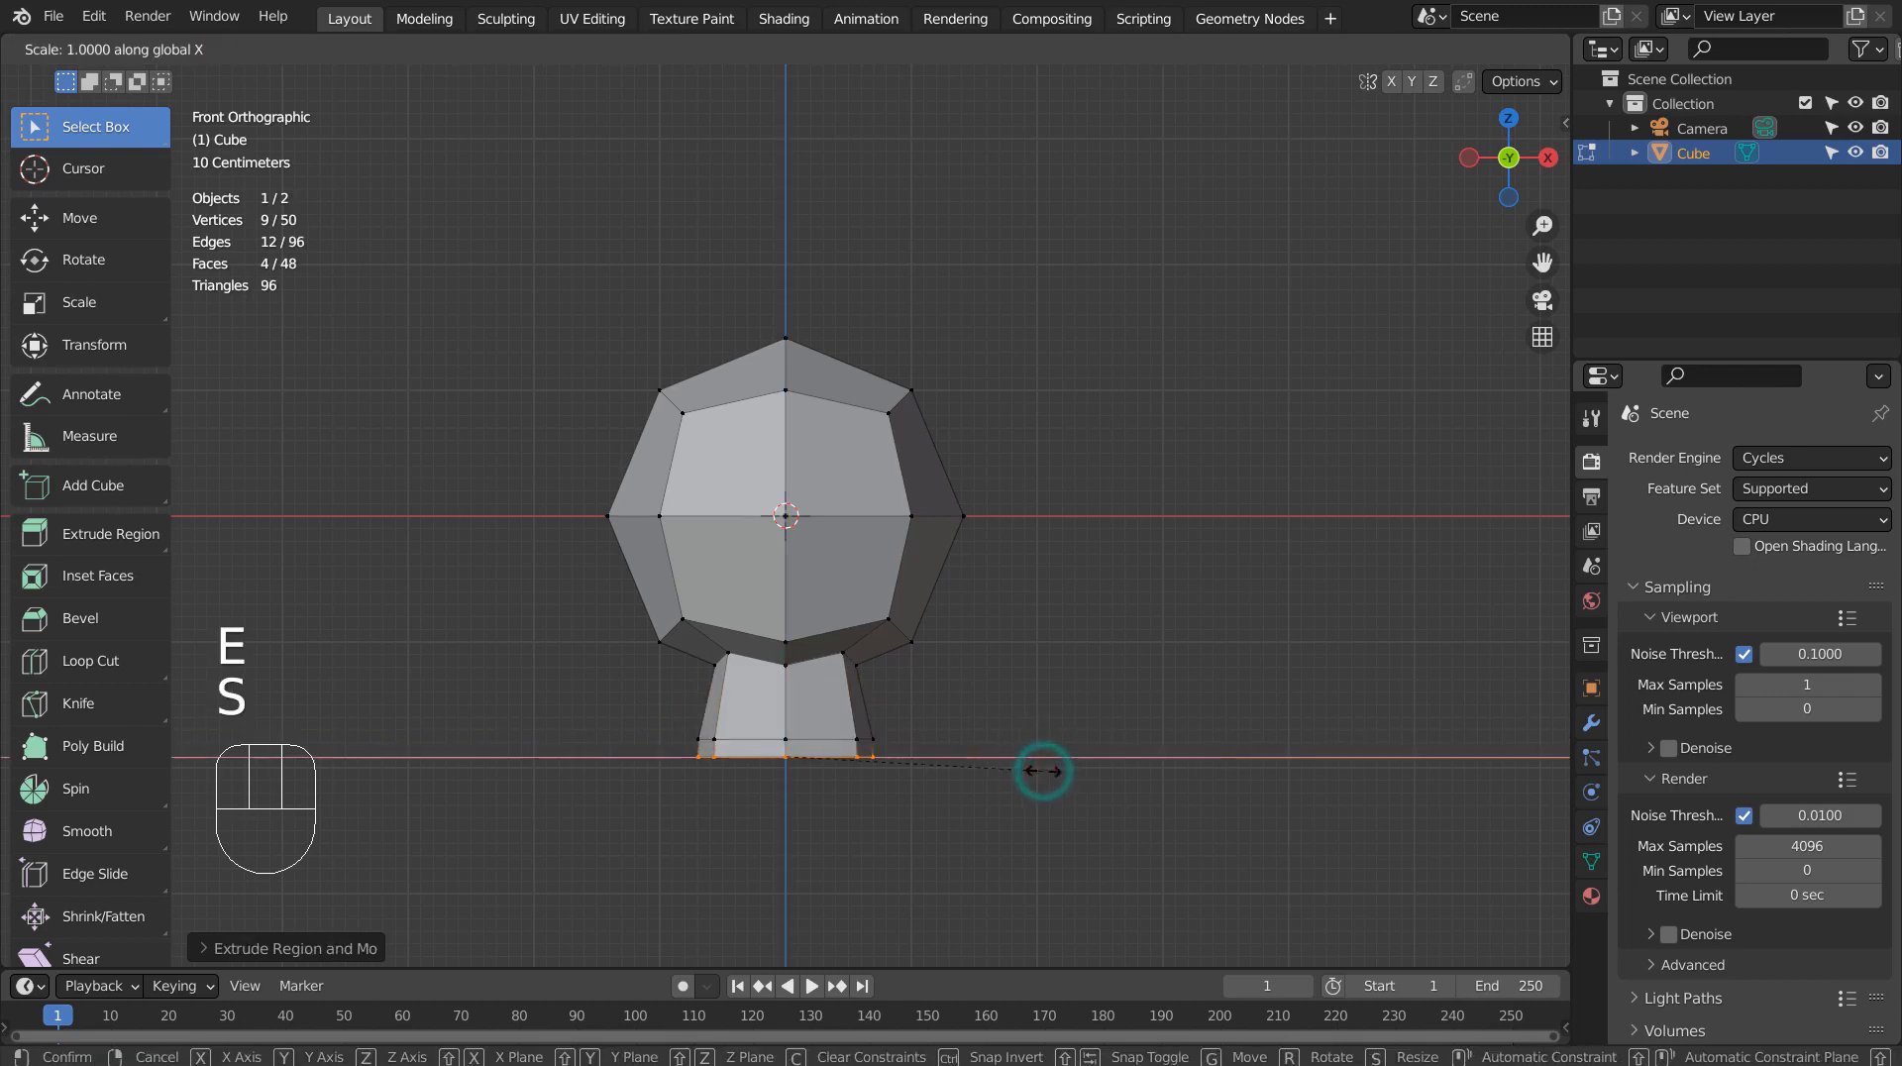
left_click(1481, 771)
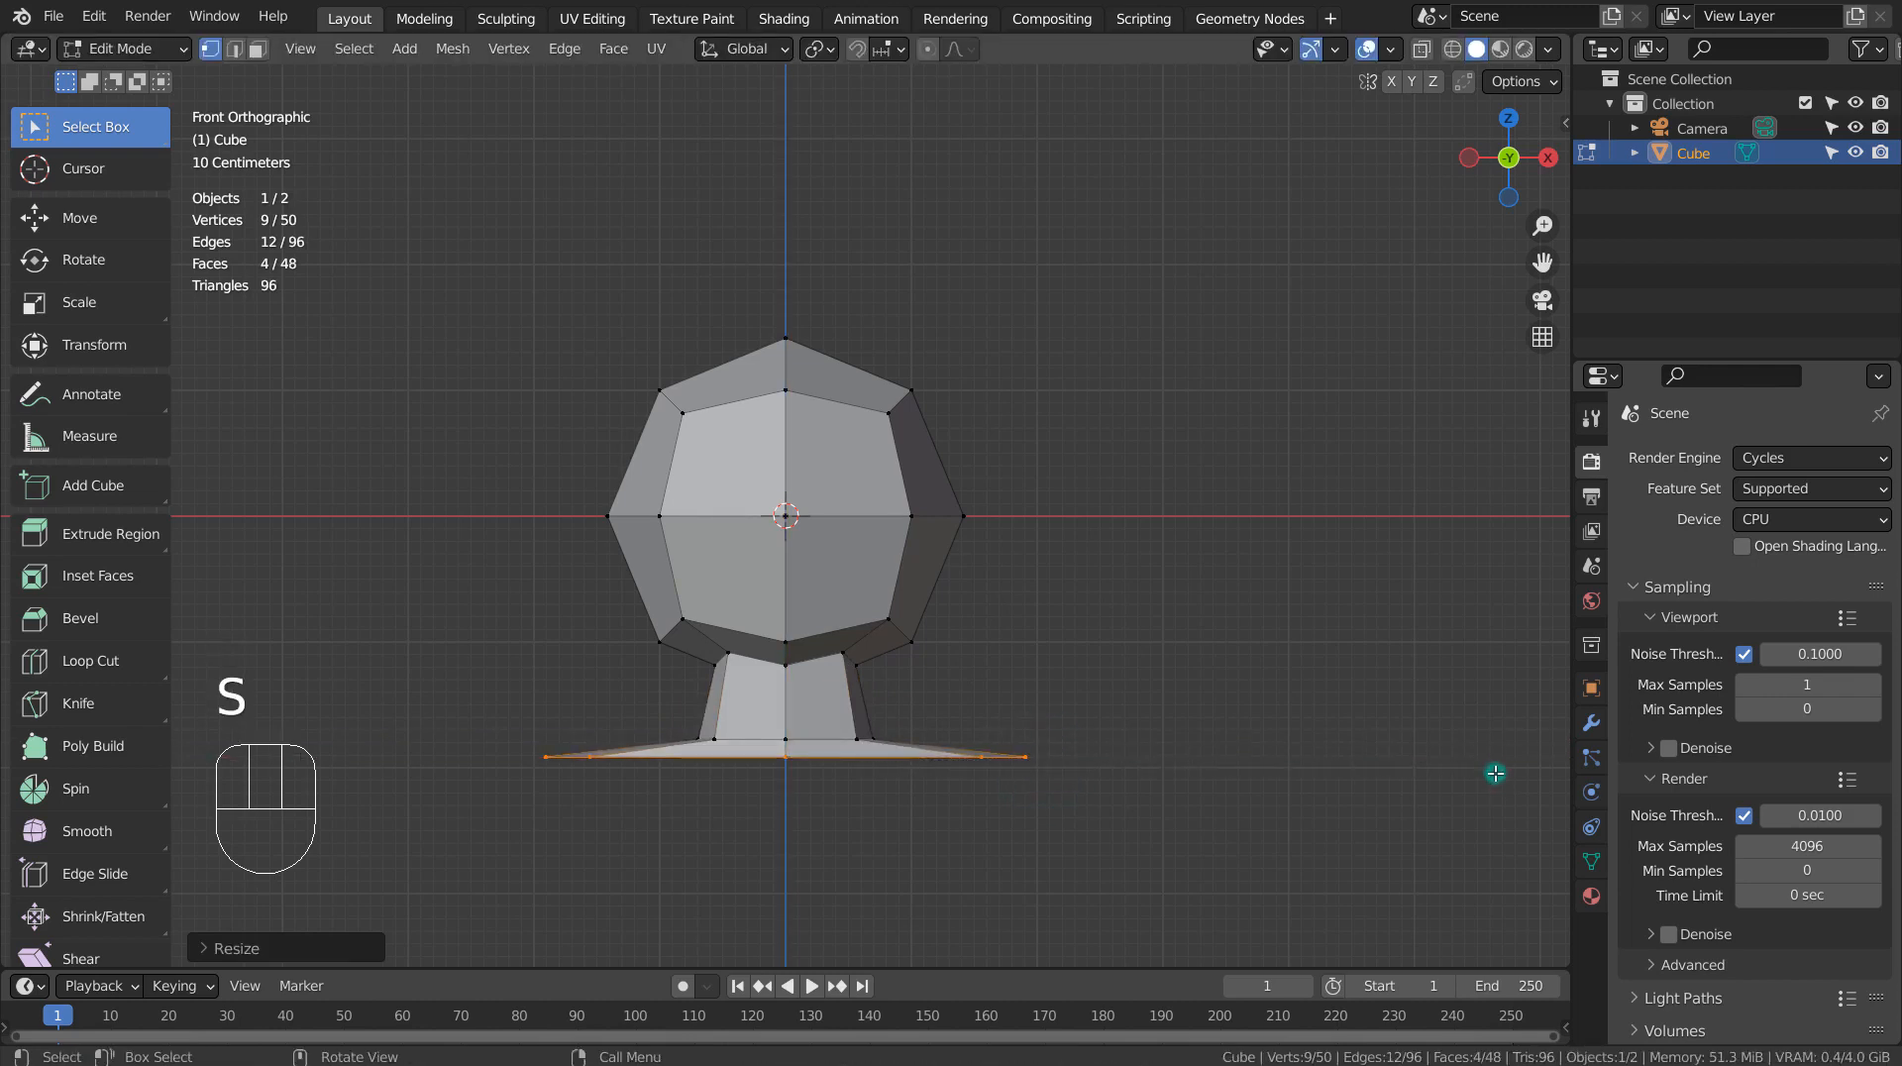
key("g")
key("z")
left_click(1501, 816)
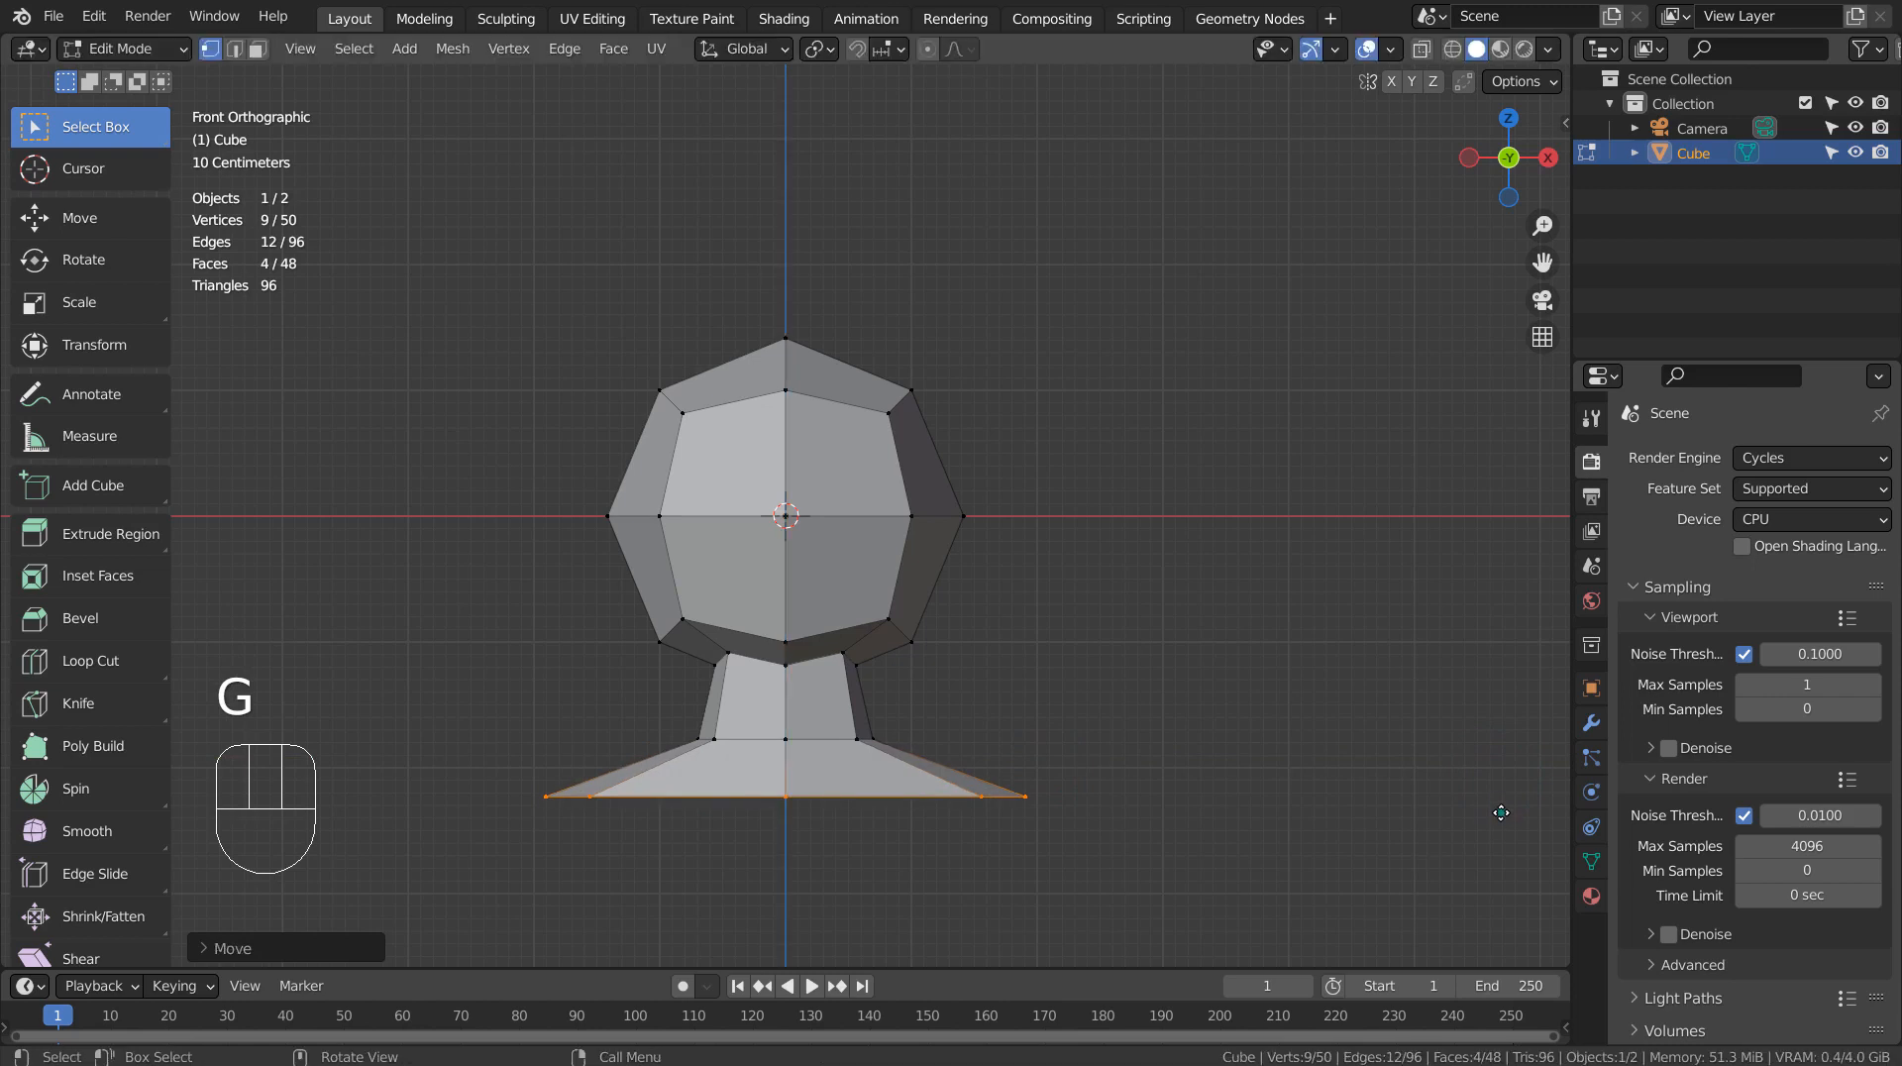
- Extrude the shoulders' underside straight down in two sections to form the torso, then return to Object Mode
key("e")
left_click(1501, 74)
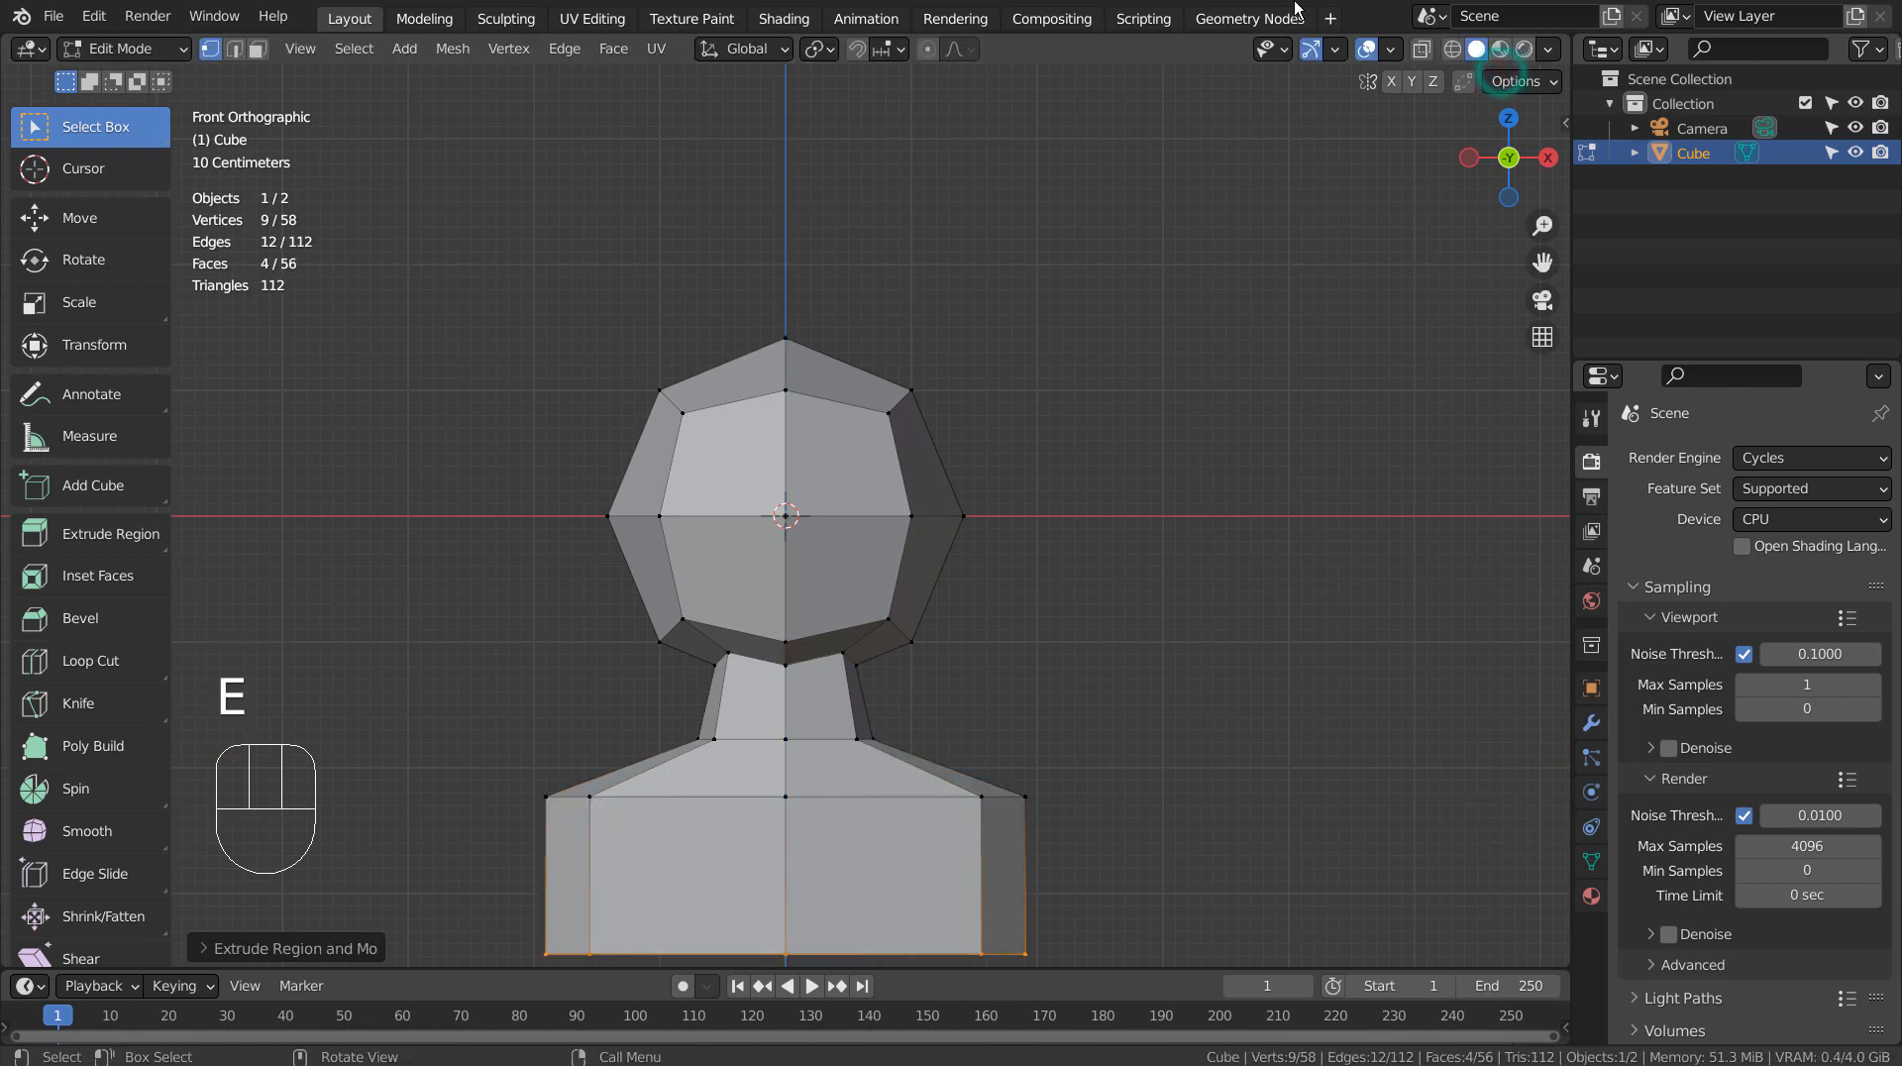
scroll(1331, 529, "down", 3)
key("e")
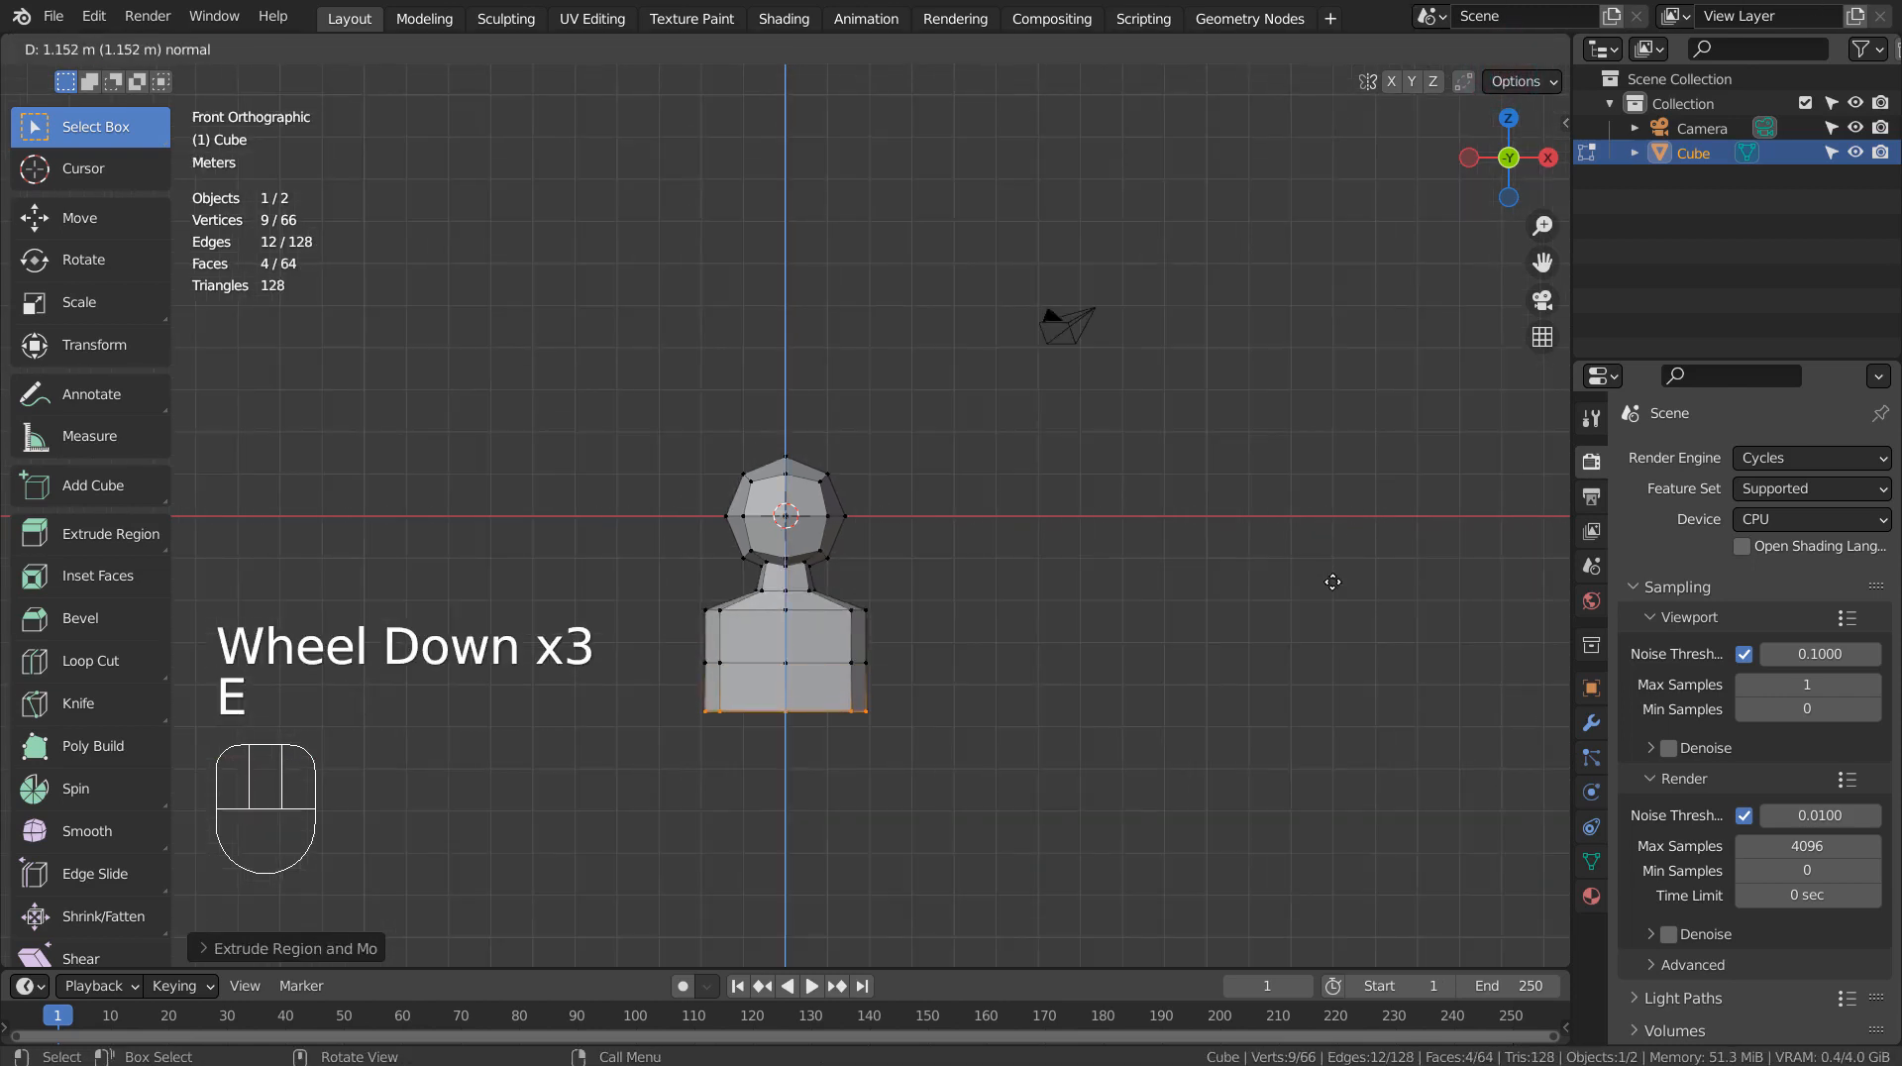
left_click(1340, 652)
key("Tab")
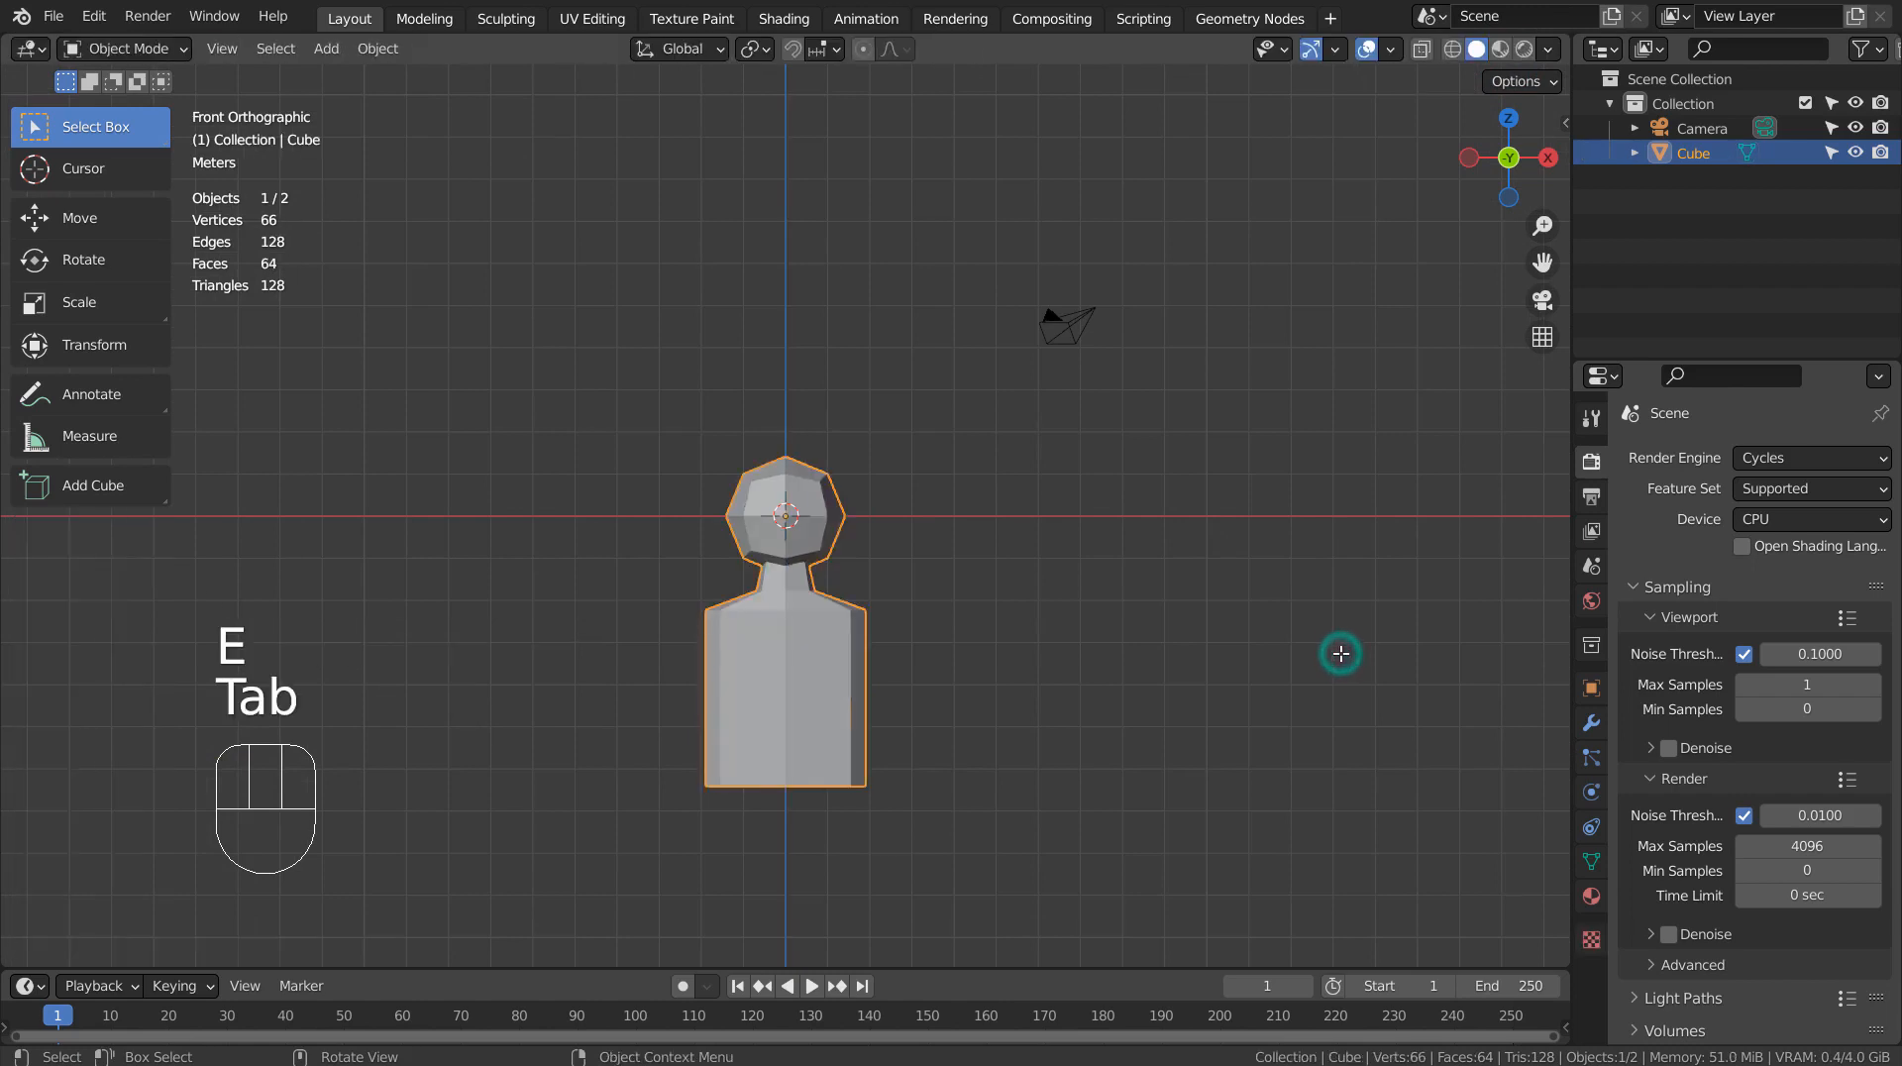
- Add a level 3 Subdivision Surface to the figure and sharpen the torso's base with a loop cut slid down to its bottom edge
middle_click_drag(1338, 650, 1210, 544)
key("ctrl+3")
key("Tab")
key("ctrl+r")
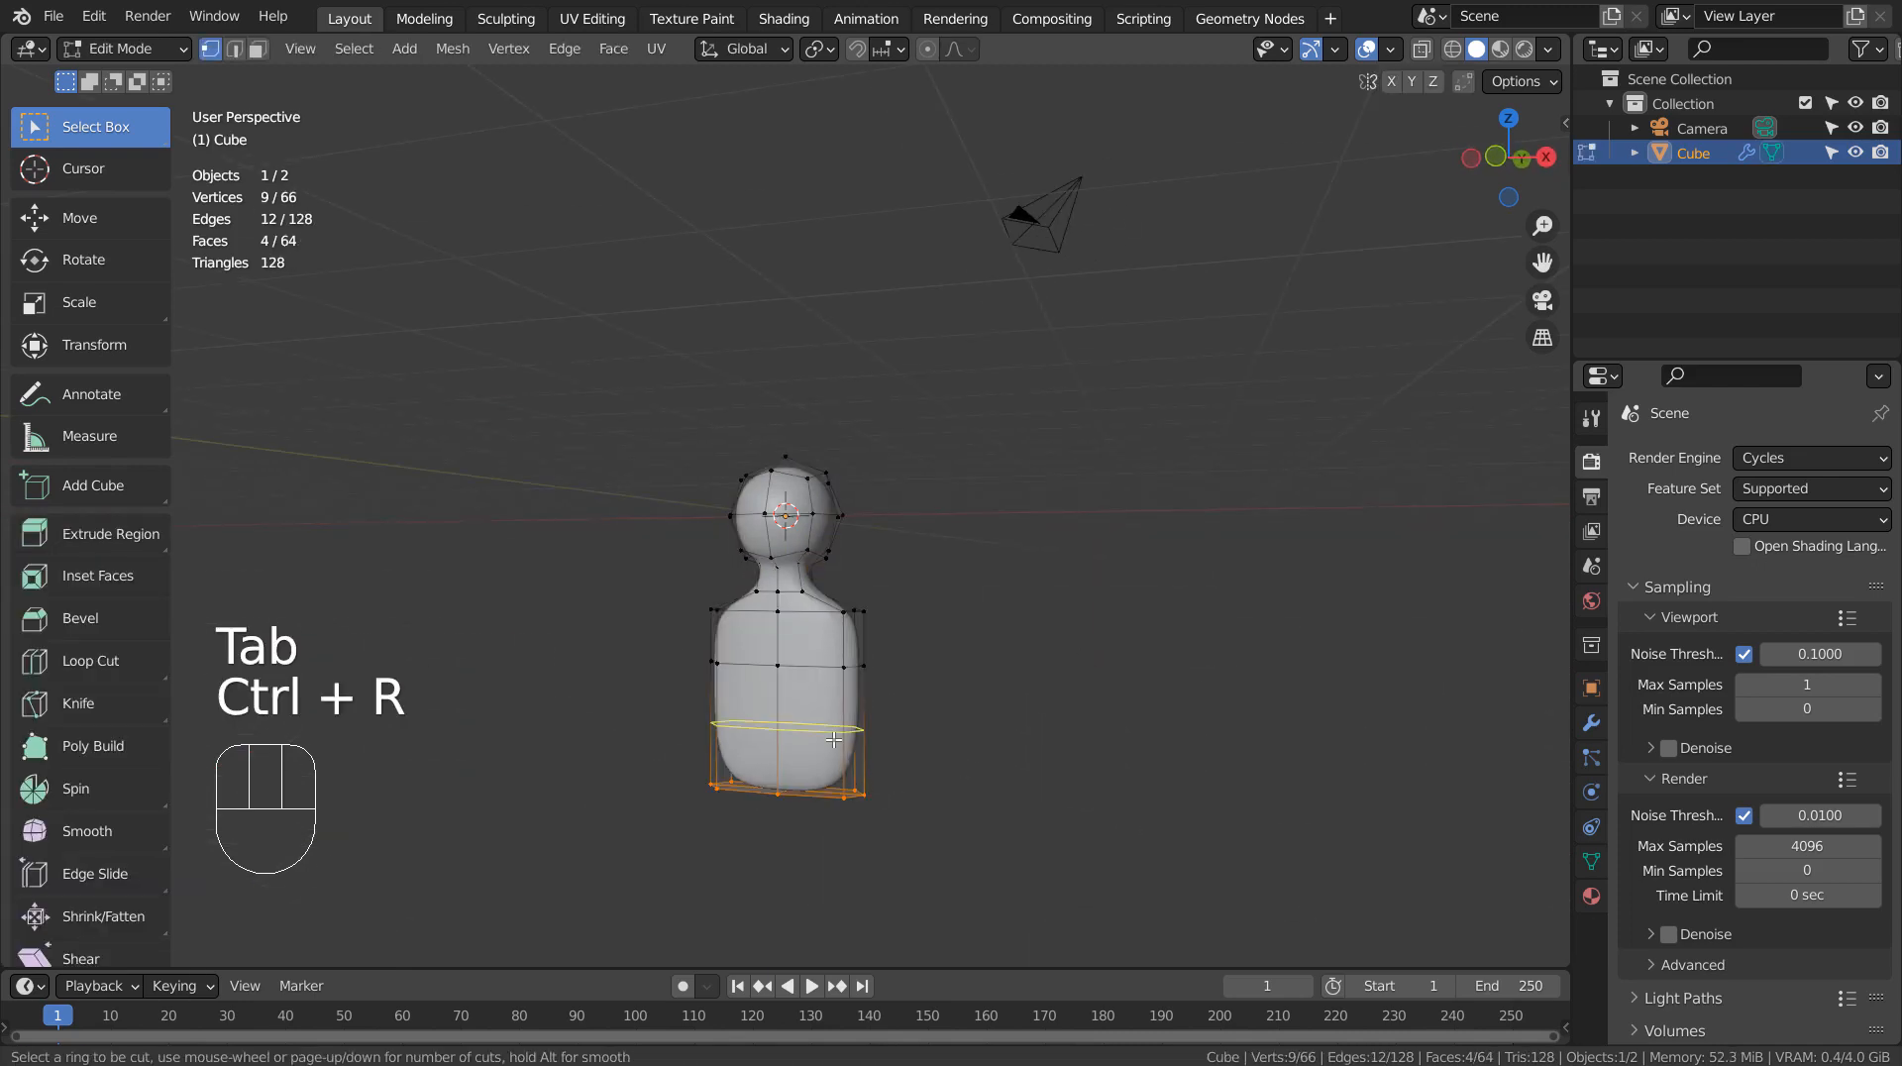
left_click(834, 739)
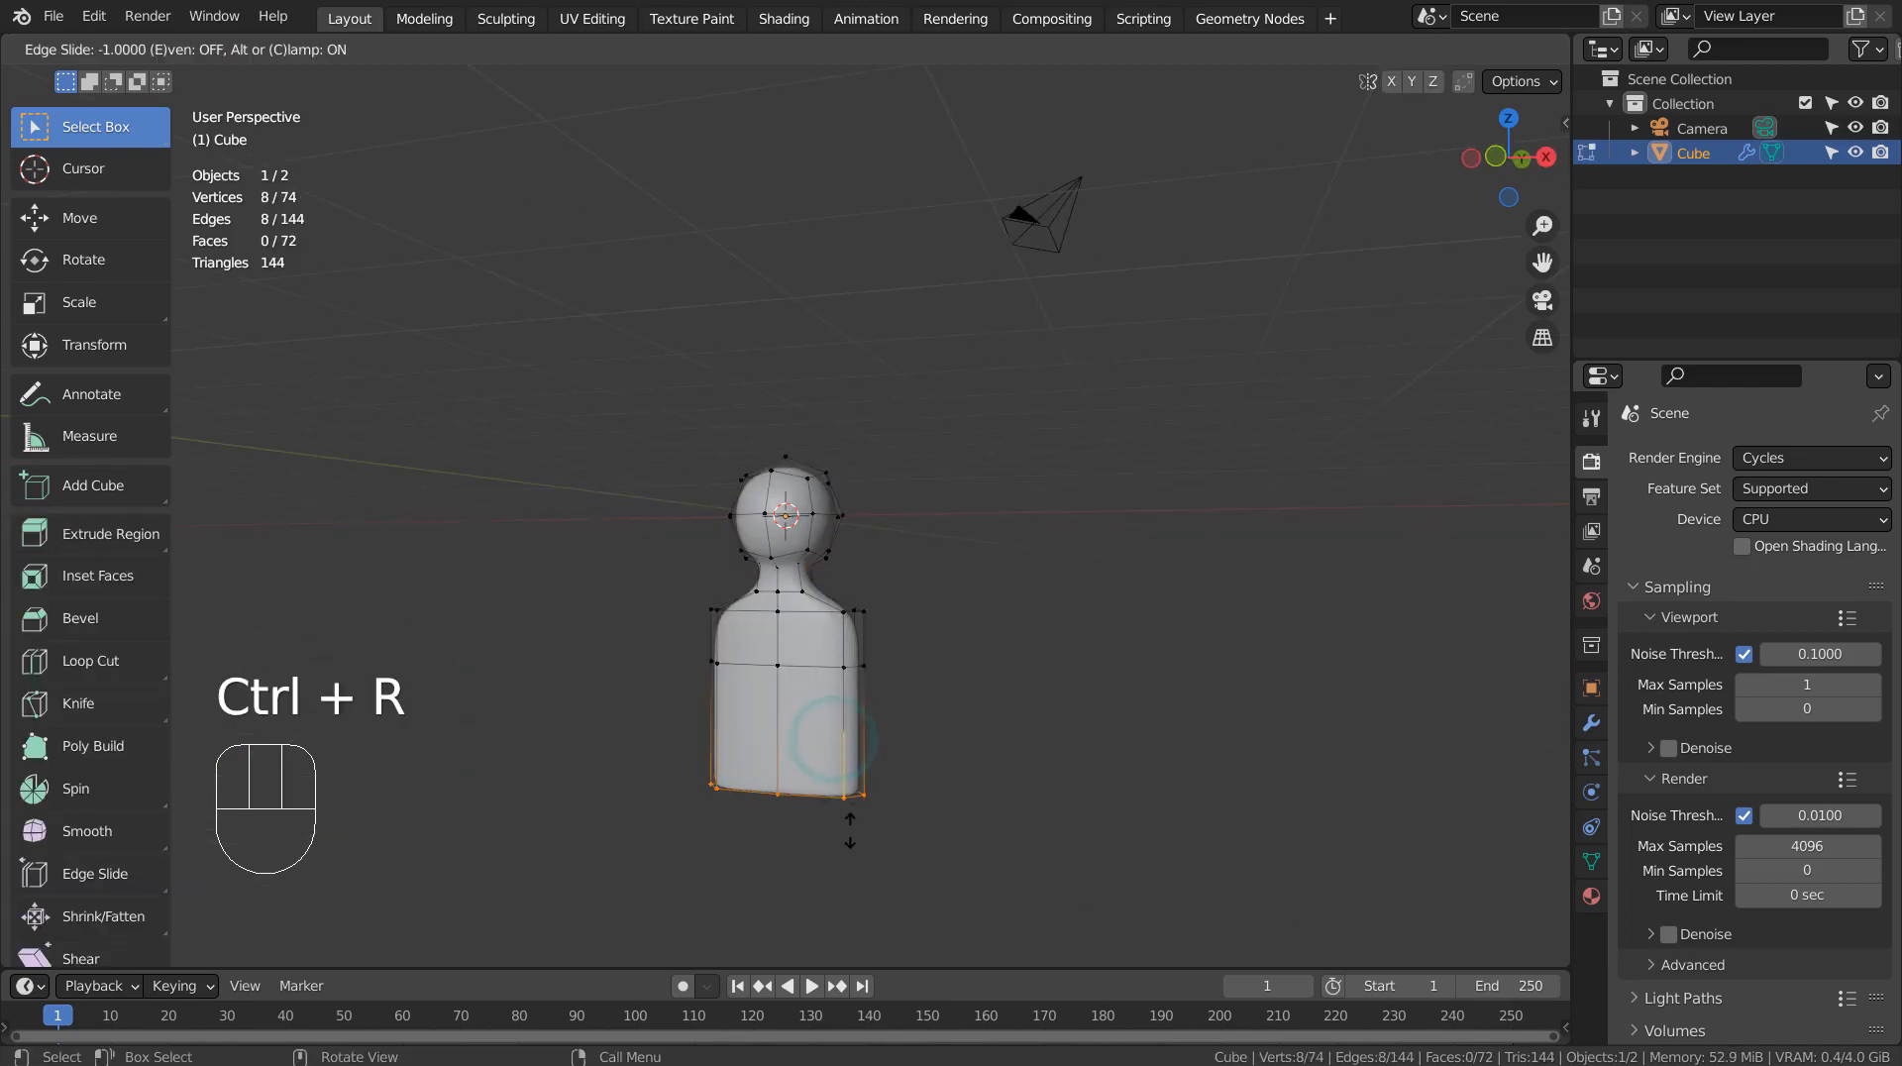
left_click(850, 823)
key("Tab")
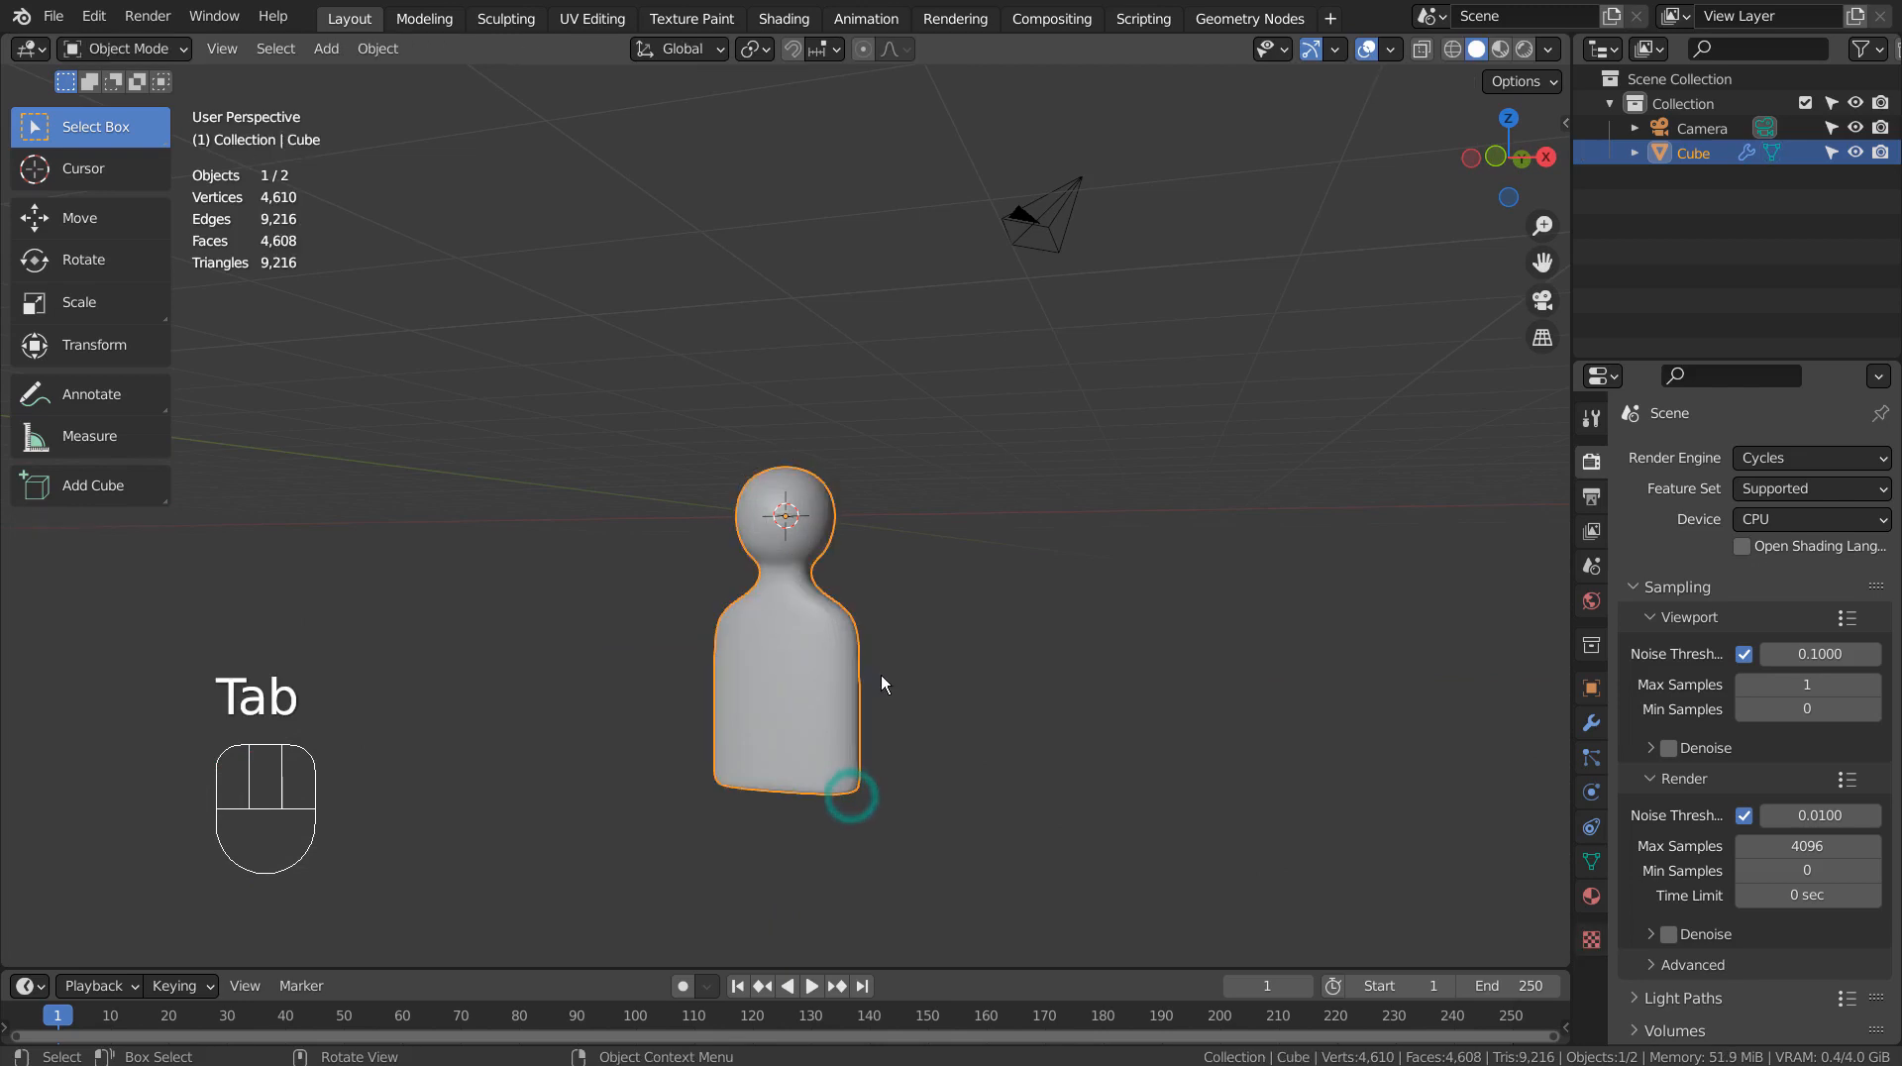
- Apply smooth shading to the figure and inspect the head and shoulders from several angles
mouse_move(882, 679)
middle_mouse_down()
mouse_move(1205, 662)
mouse_move(1201, 700)
mouse_move(871, 696)
middle_mouse_up()
scroll(830, 574, "up", 3)
right_click(830, 519)
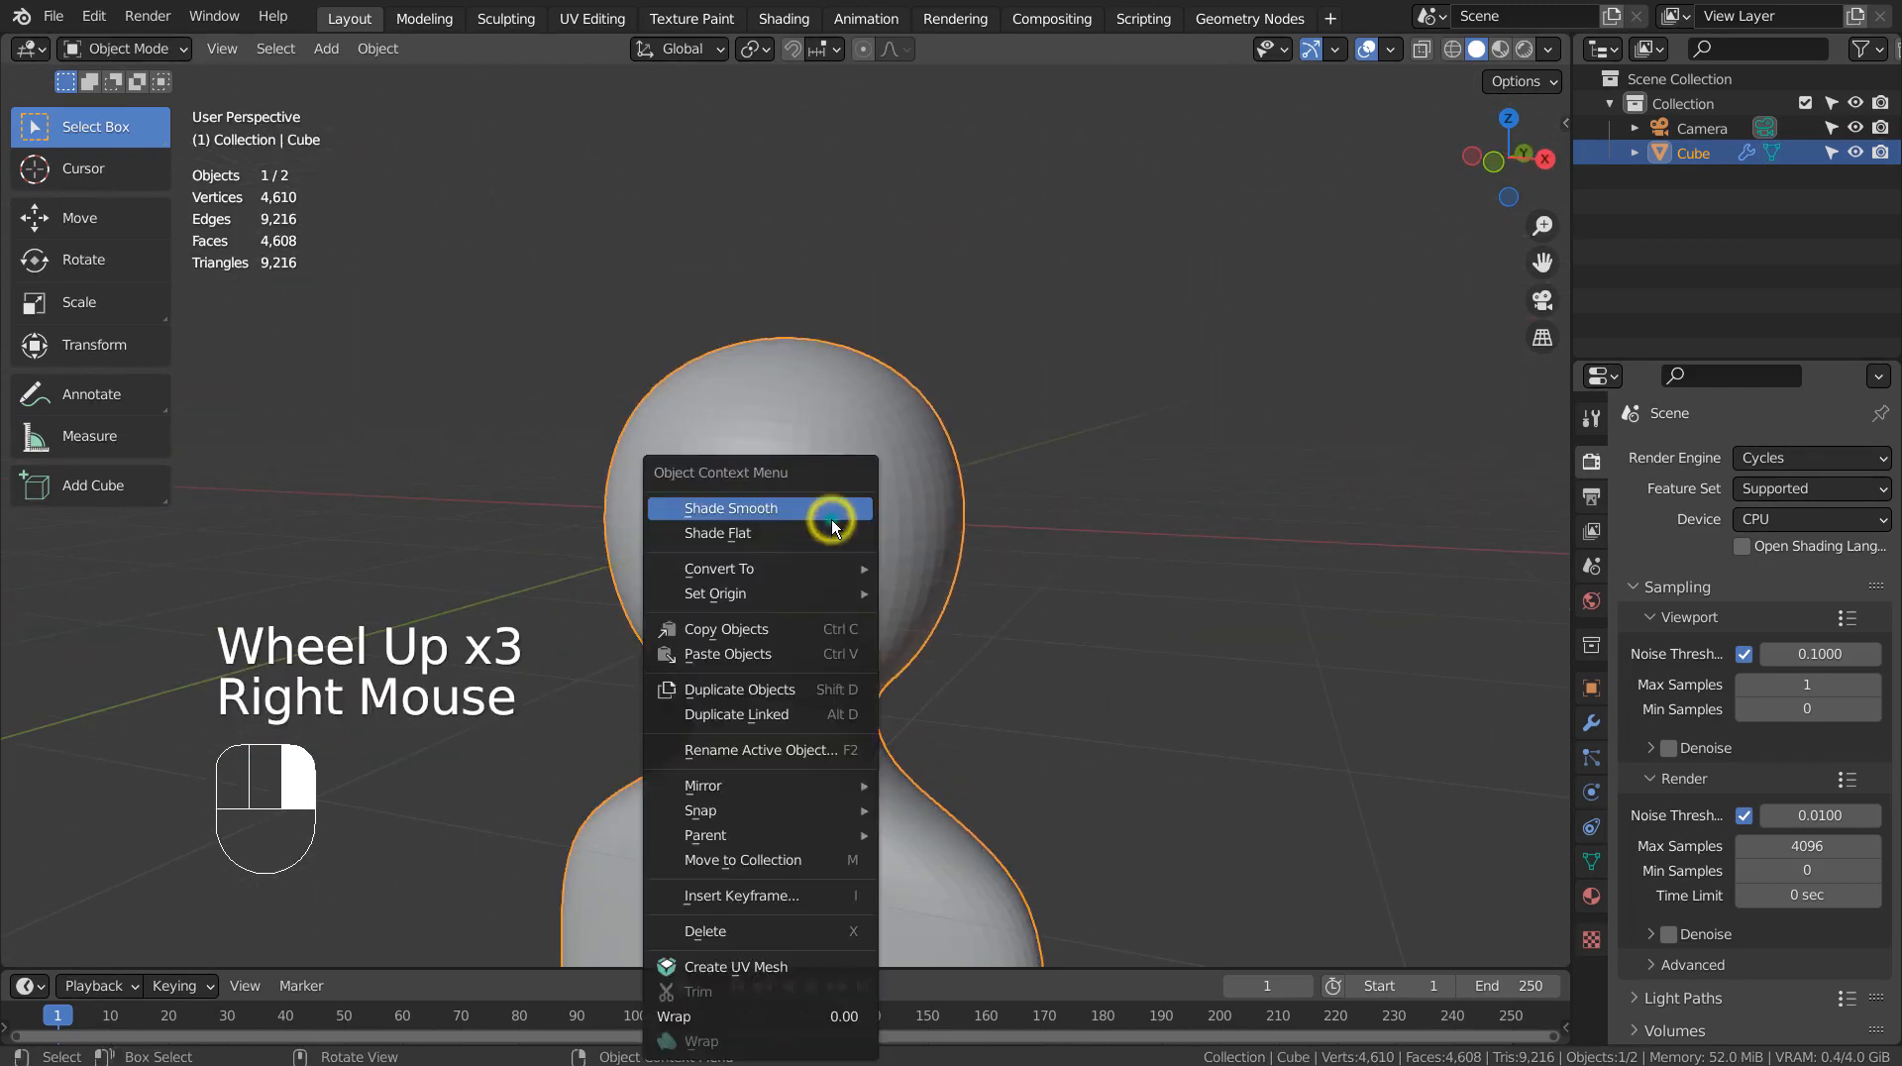
middle_click_drag(831, 599, 932, 538)
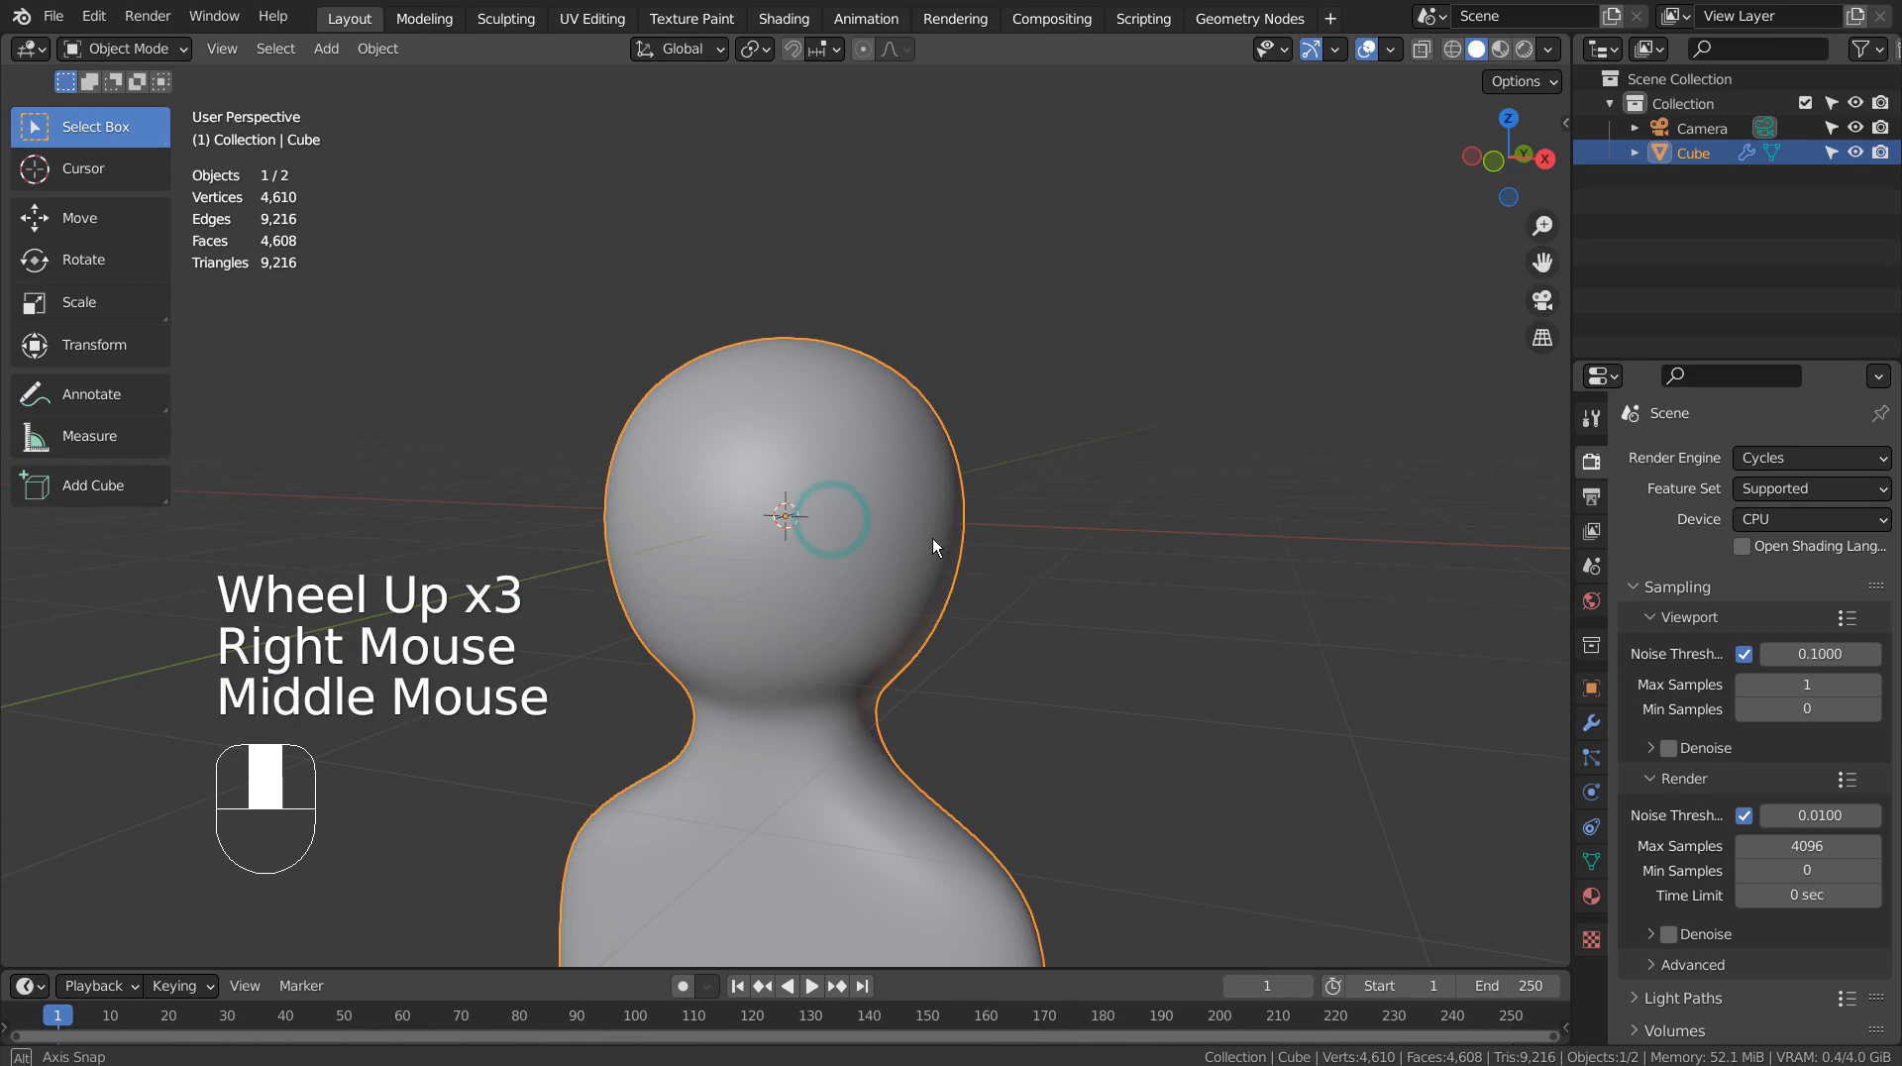
middle_click_drag(931, 538, 1050, 501)
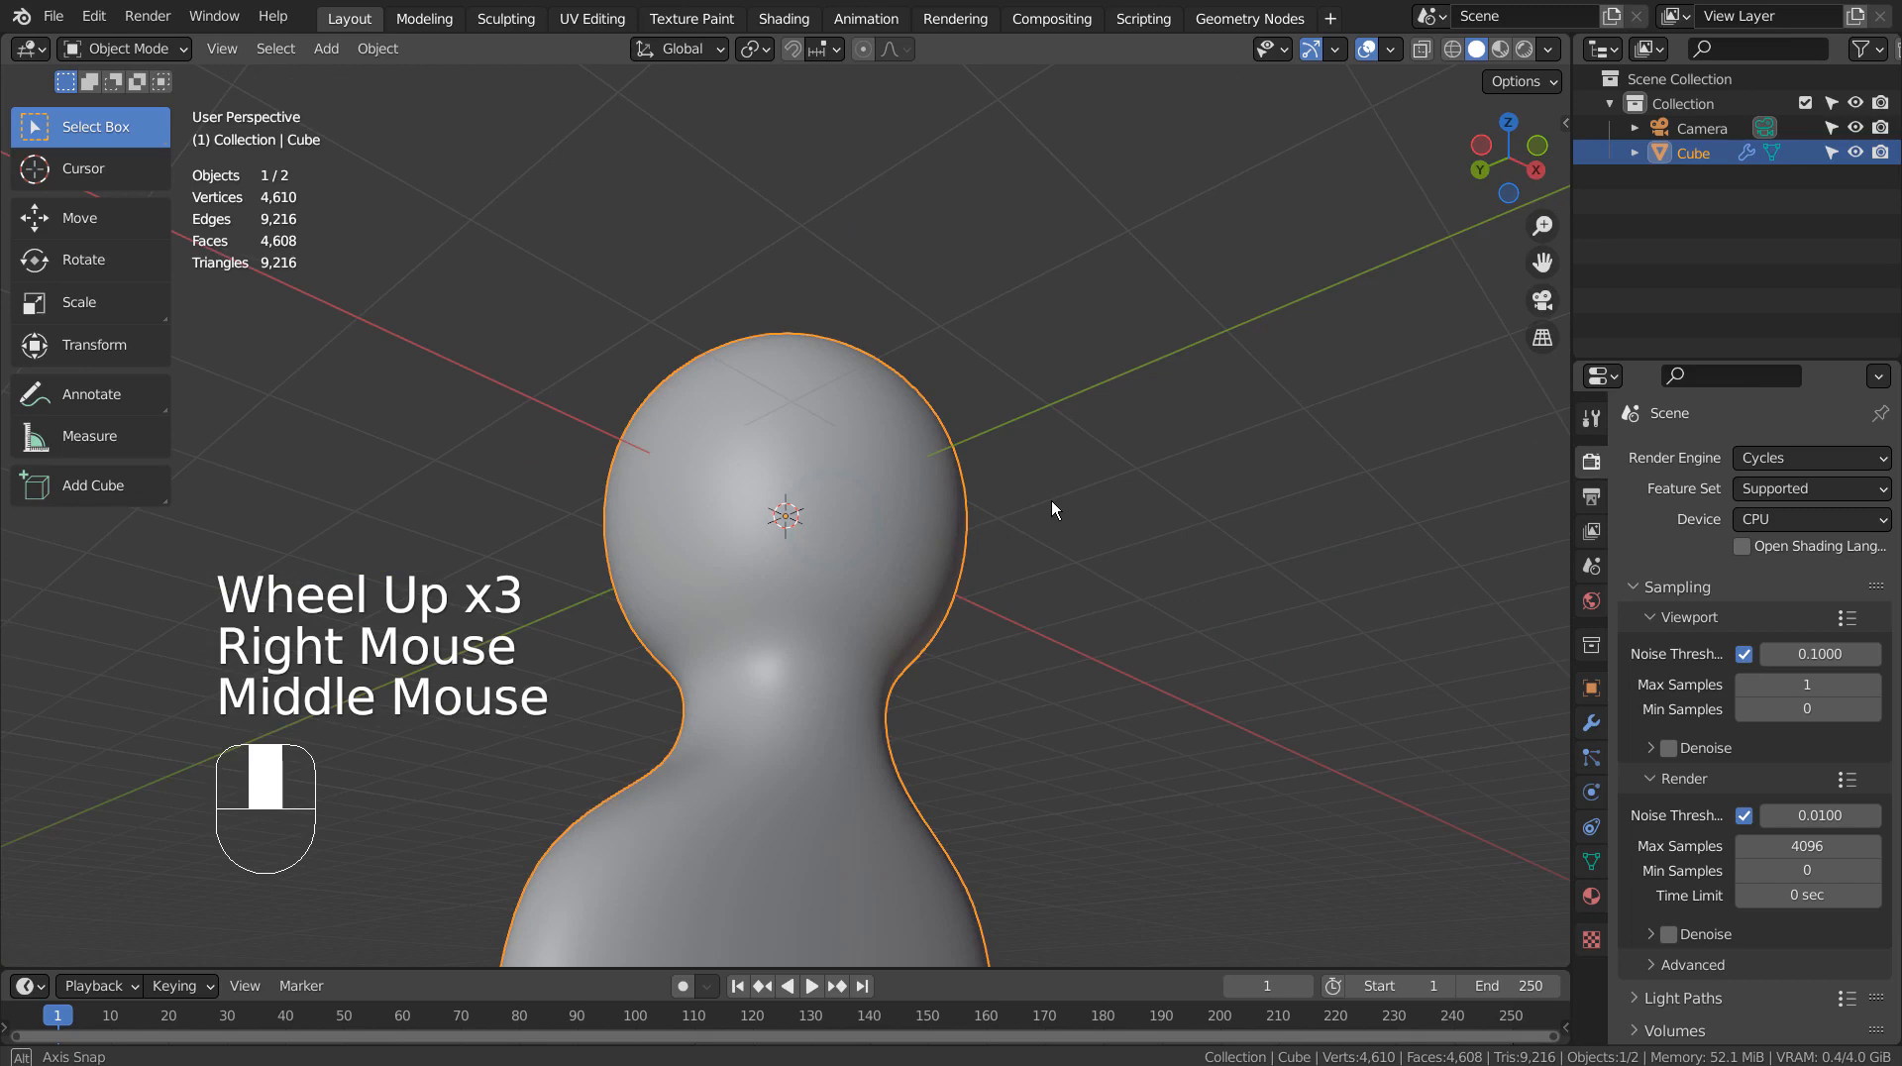
middle_click_drag(1050, 501, 909, 614)
- Select the whole upper half of the head through the mesh from the front and duplicate it in place
key("KP_1")
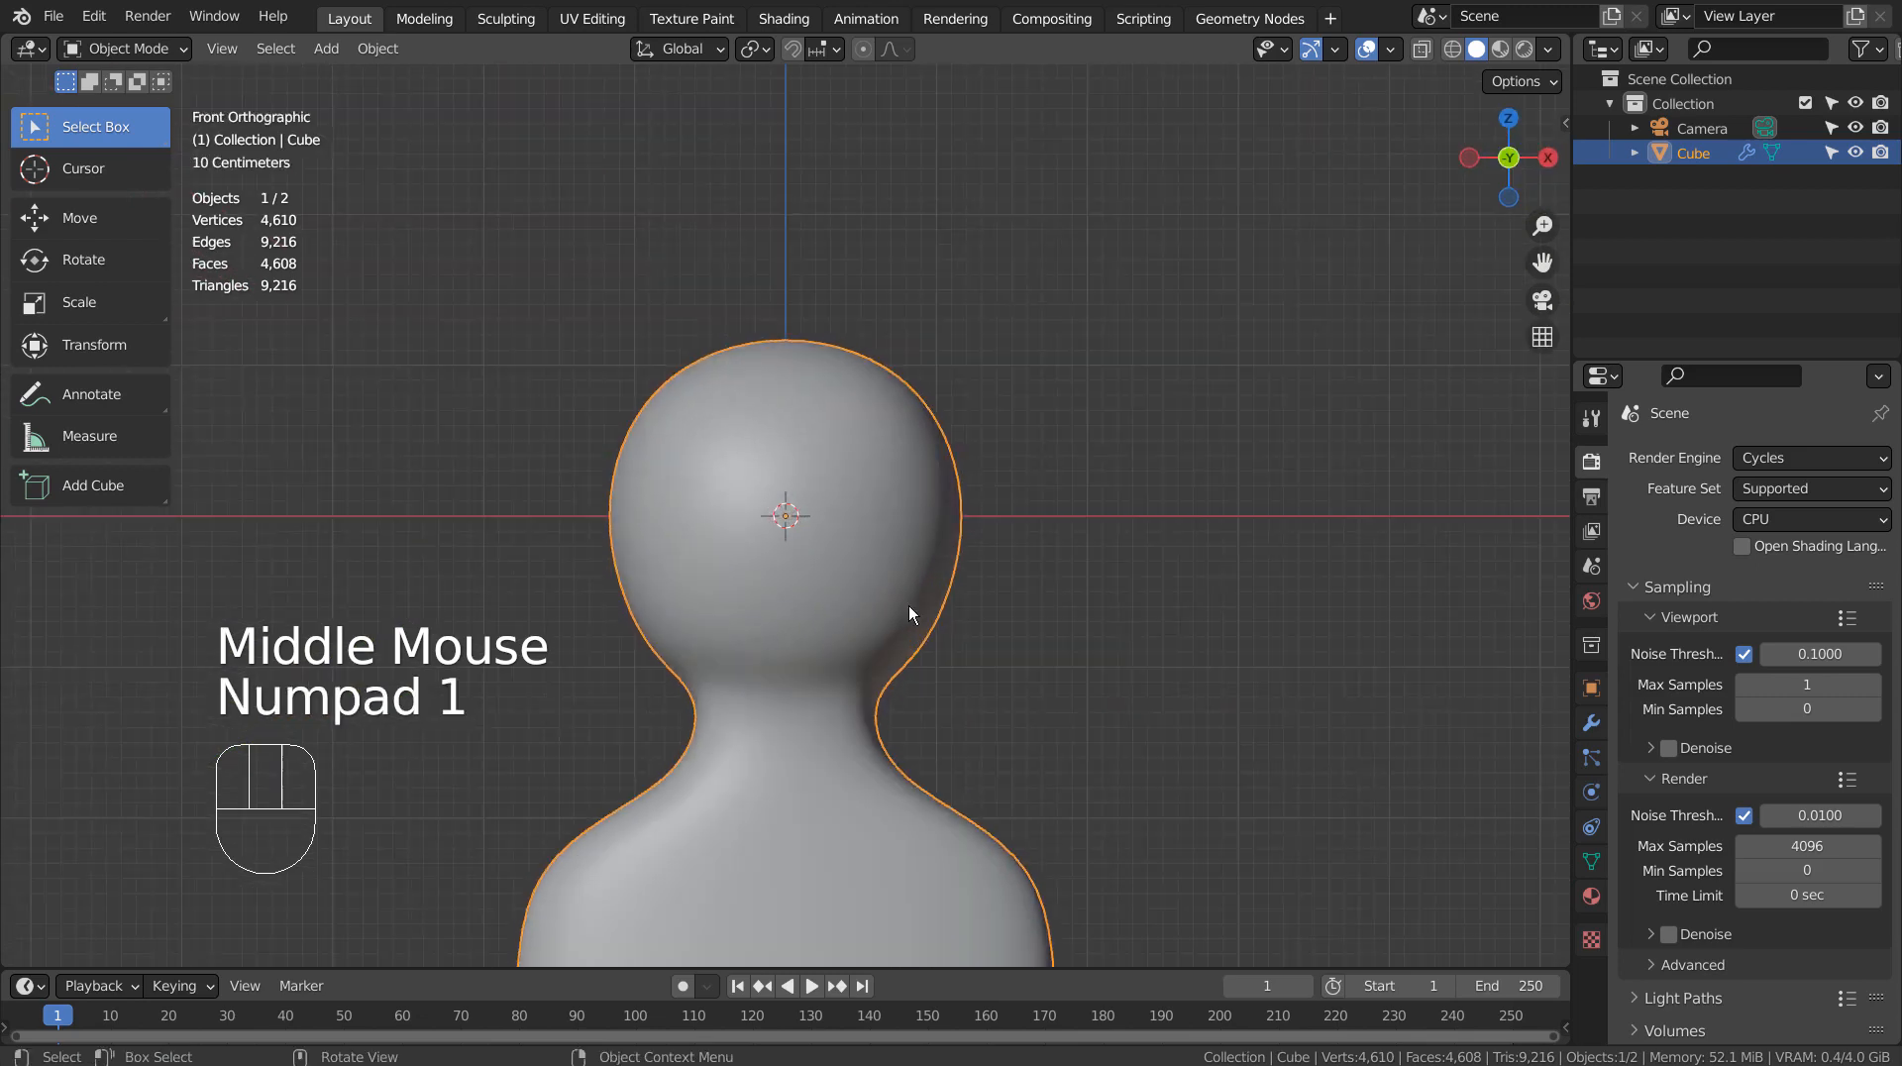
key("Tab")
left_click(1105, 459)
key("b")
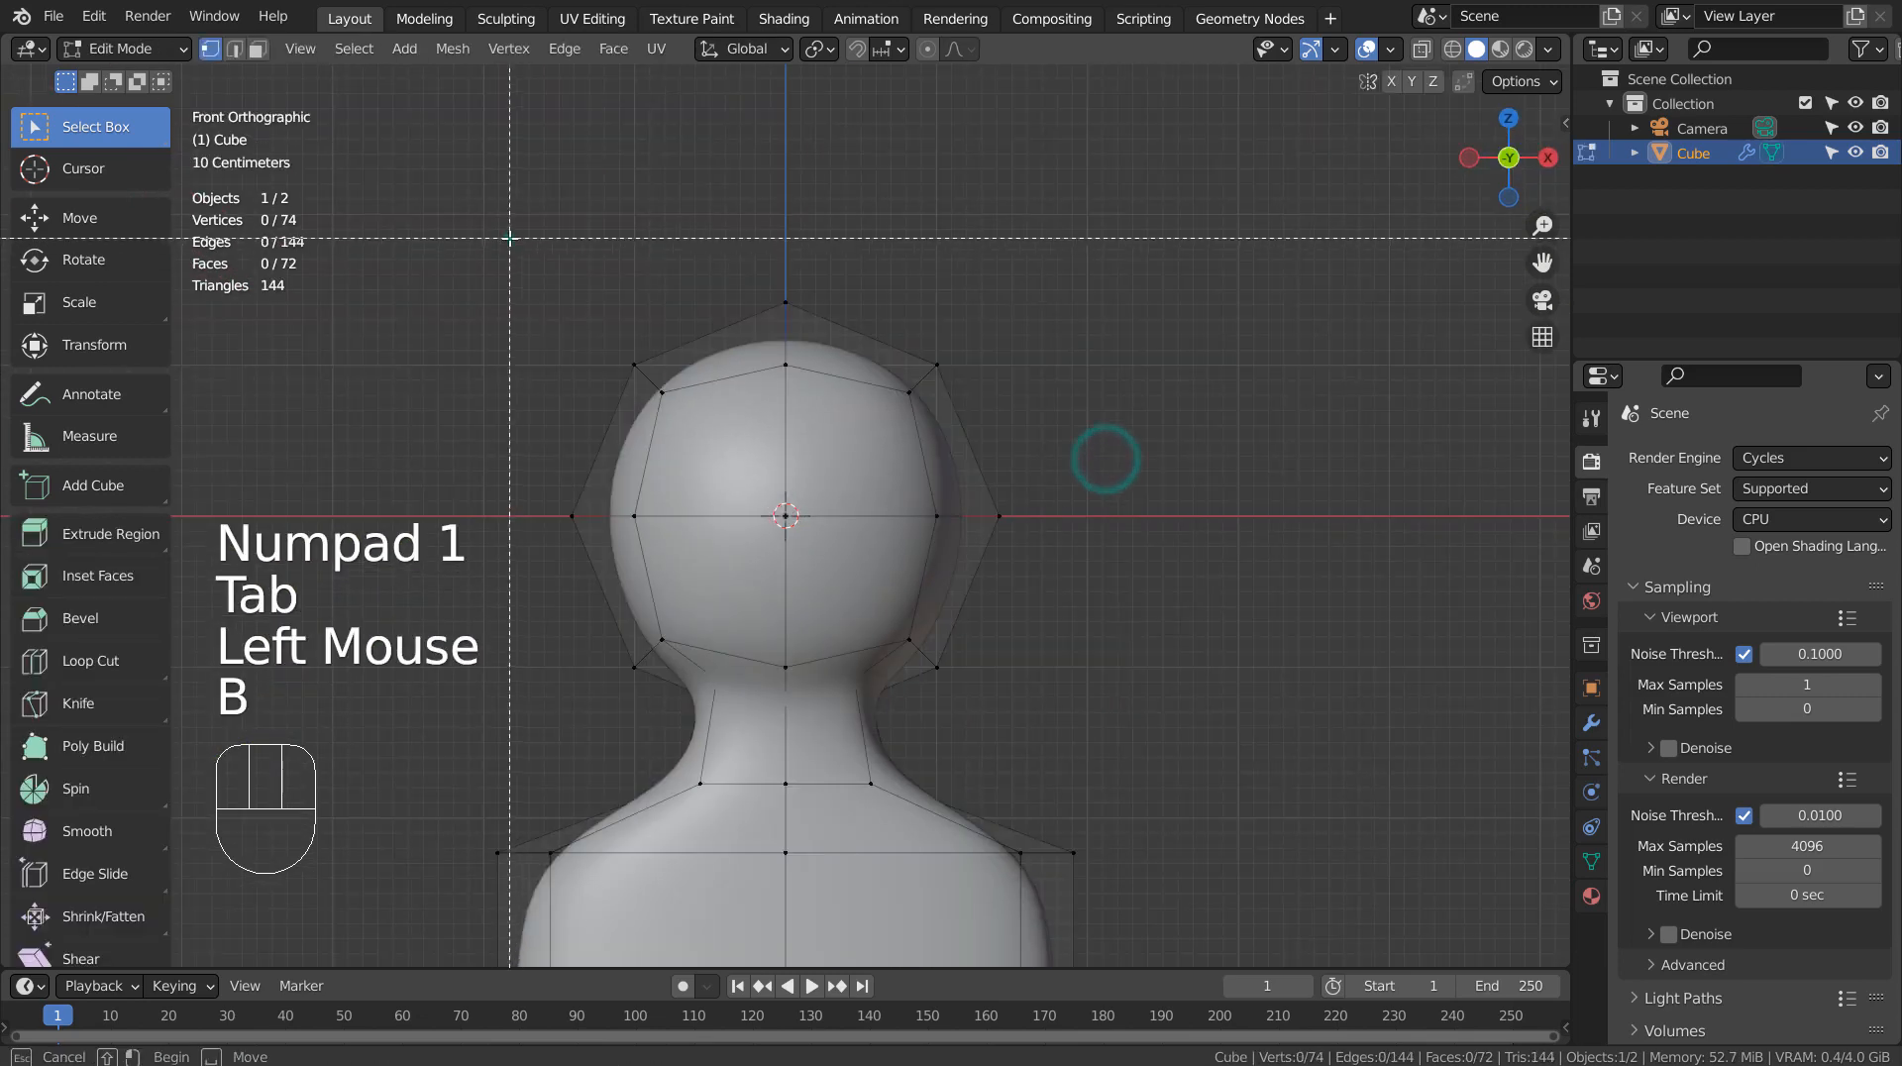
left_click_drag(509, 238, 871, 149)
key("shift+z")
left_click(684, 212)
key("b")
left_click_drag(520, 219, 1099, 558)
key("shift+d")
right_click(1099, 554)
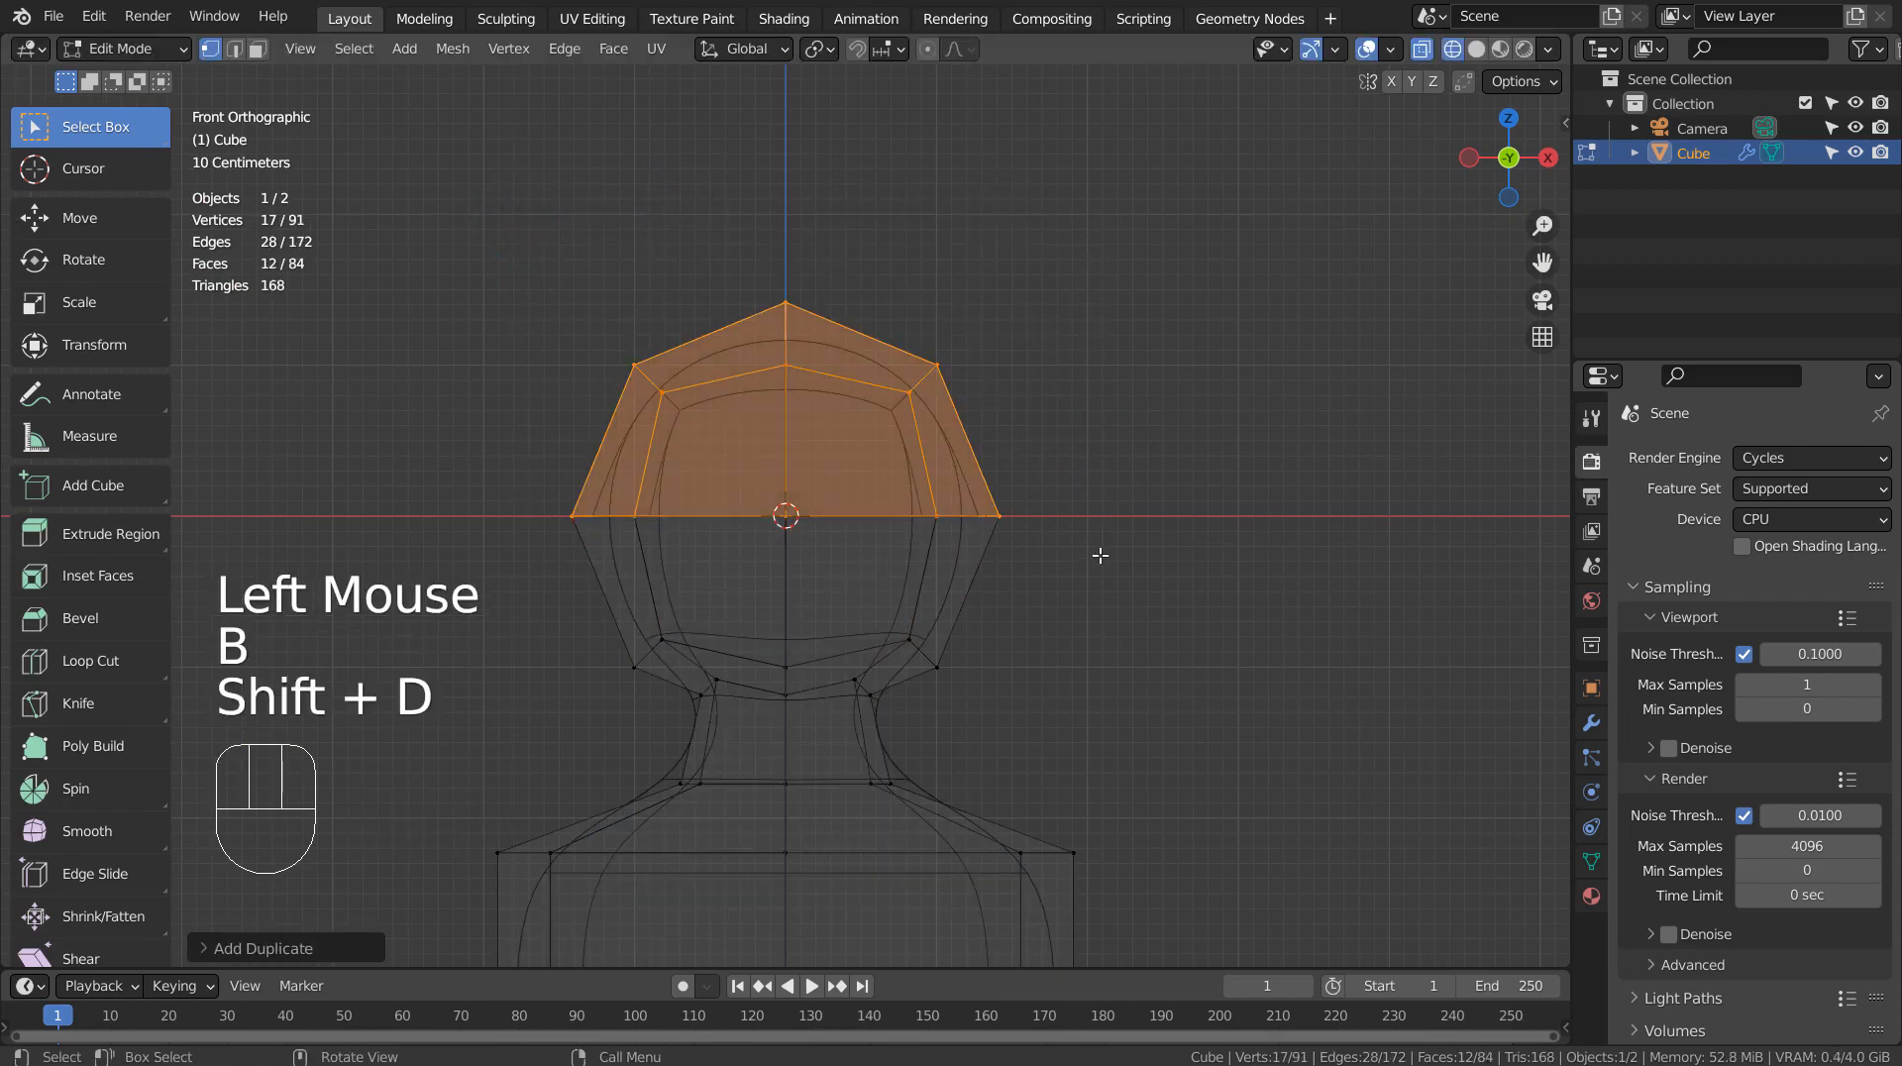
key("Tab")
key("shift+z")
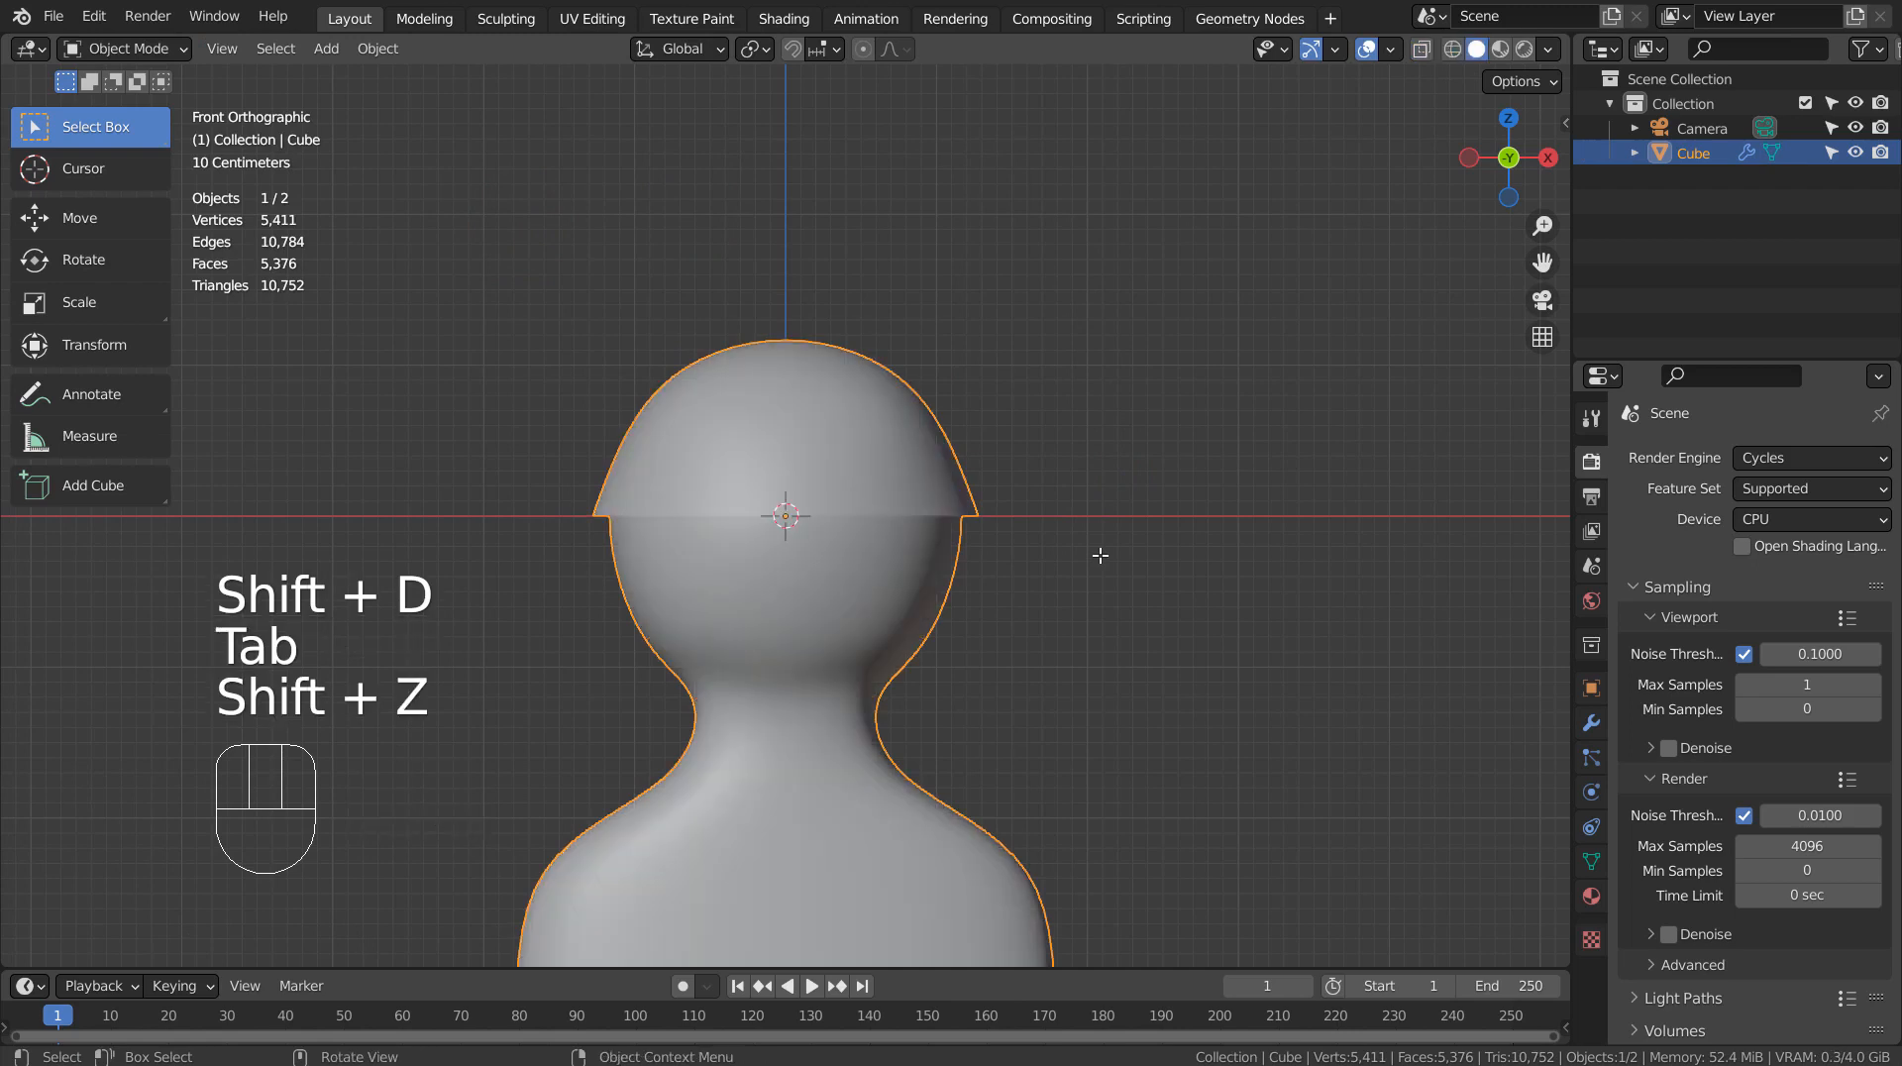
- Separate the duplicated upper-head faces from the figure into their own object
mouse_move(1099, 555)
middle_mouse_down()
mouse_move(1128, 569)
mouse_move(871, 581)
mouse_move(834, 564)
mouse_move(947, 449)
mouse_move(987, 489)
middle_mouse_up()
left_click(870, 380)
key("Tab")
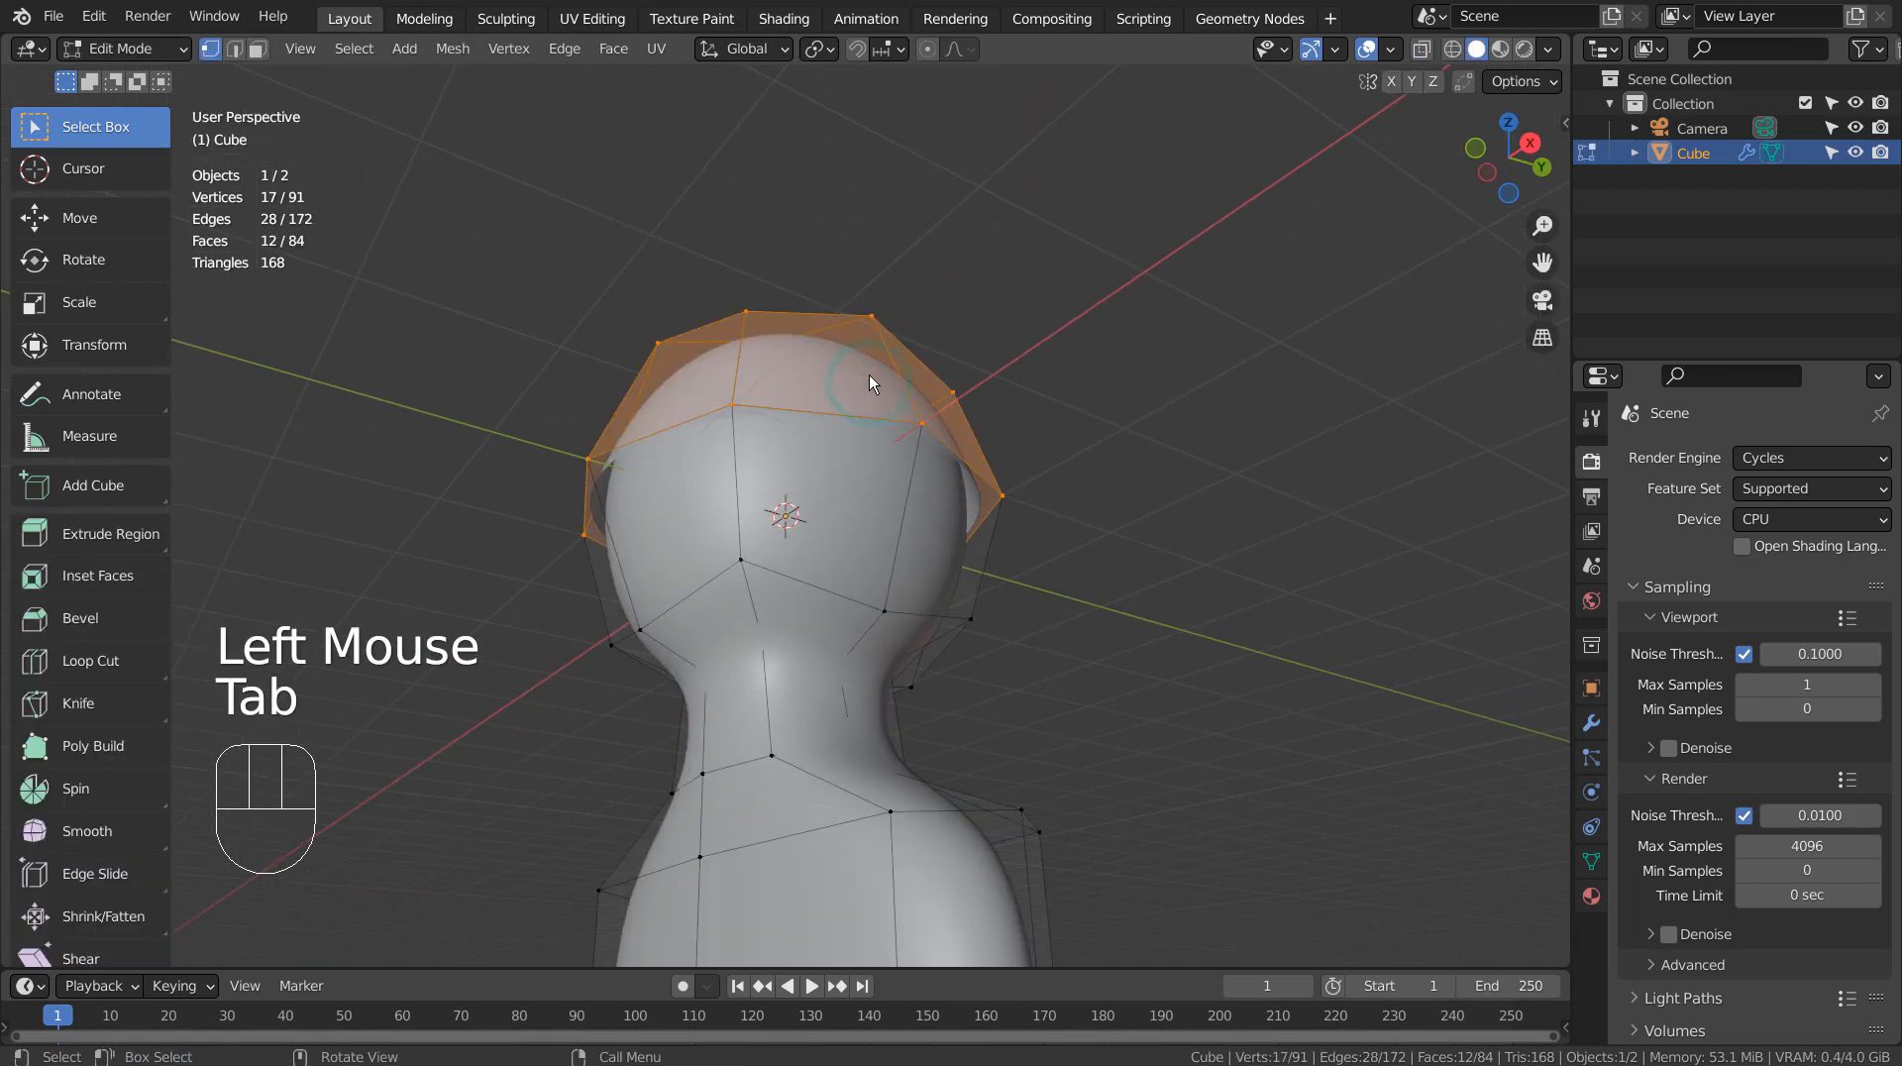
key("p")
left_click(870, 378)
key("Tab")
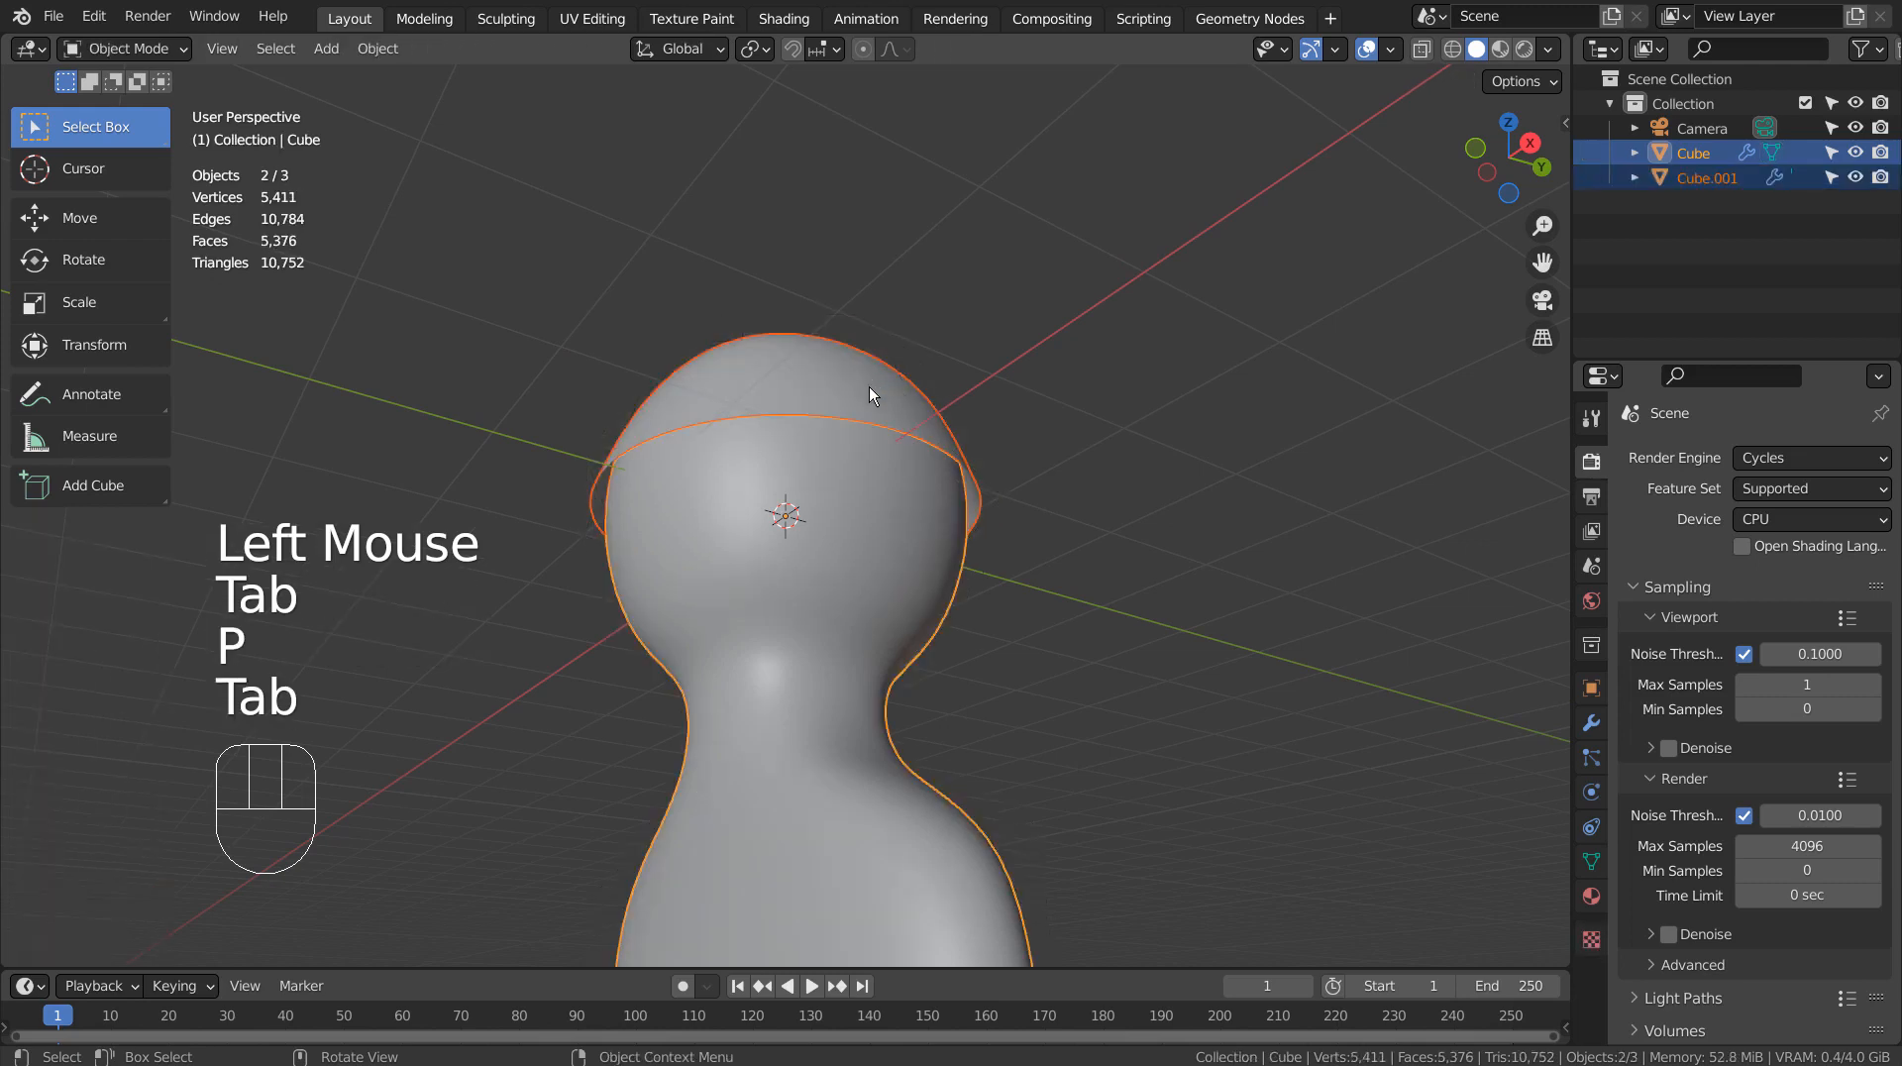
- Add a Solidify modifier to the separated cap shell and set its thickness to -0.14 m
left_click(869, 387)
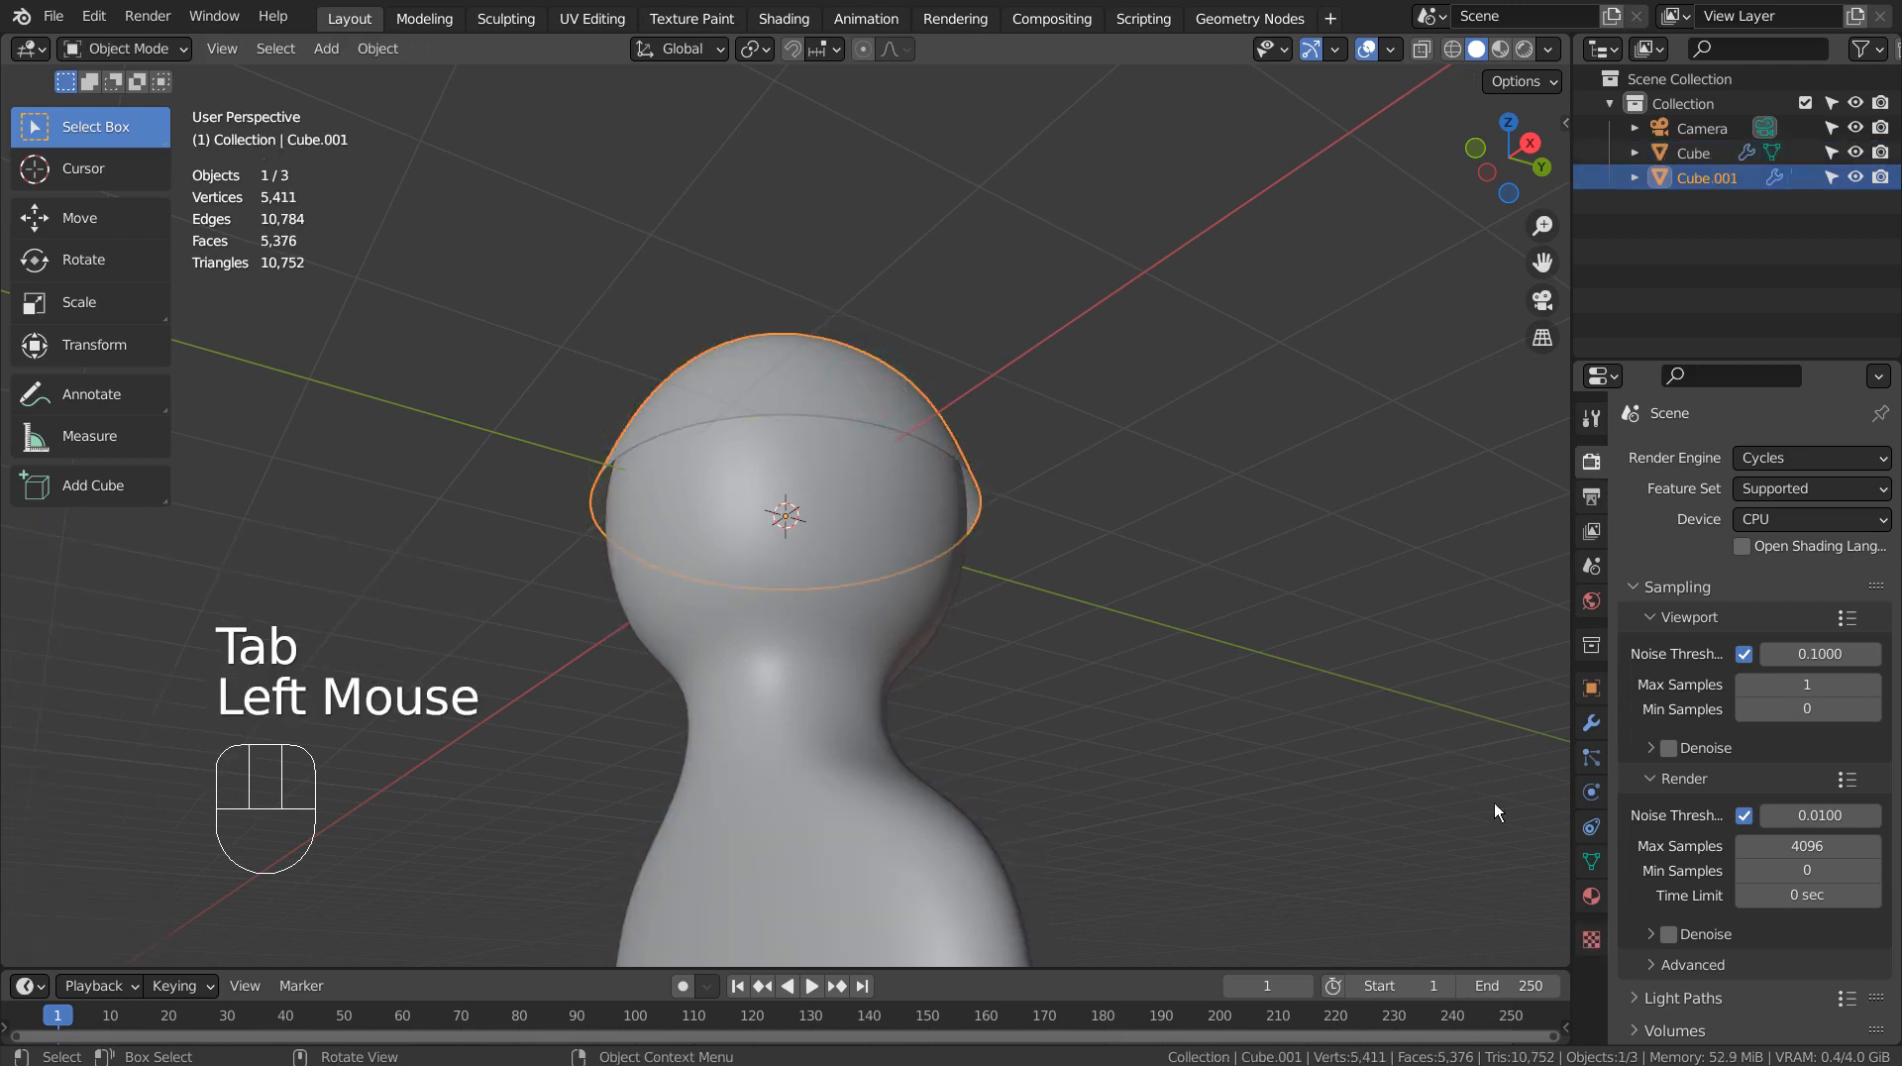
left_click(1589, 724)
left_click(1777, 460)
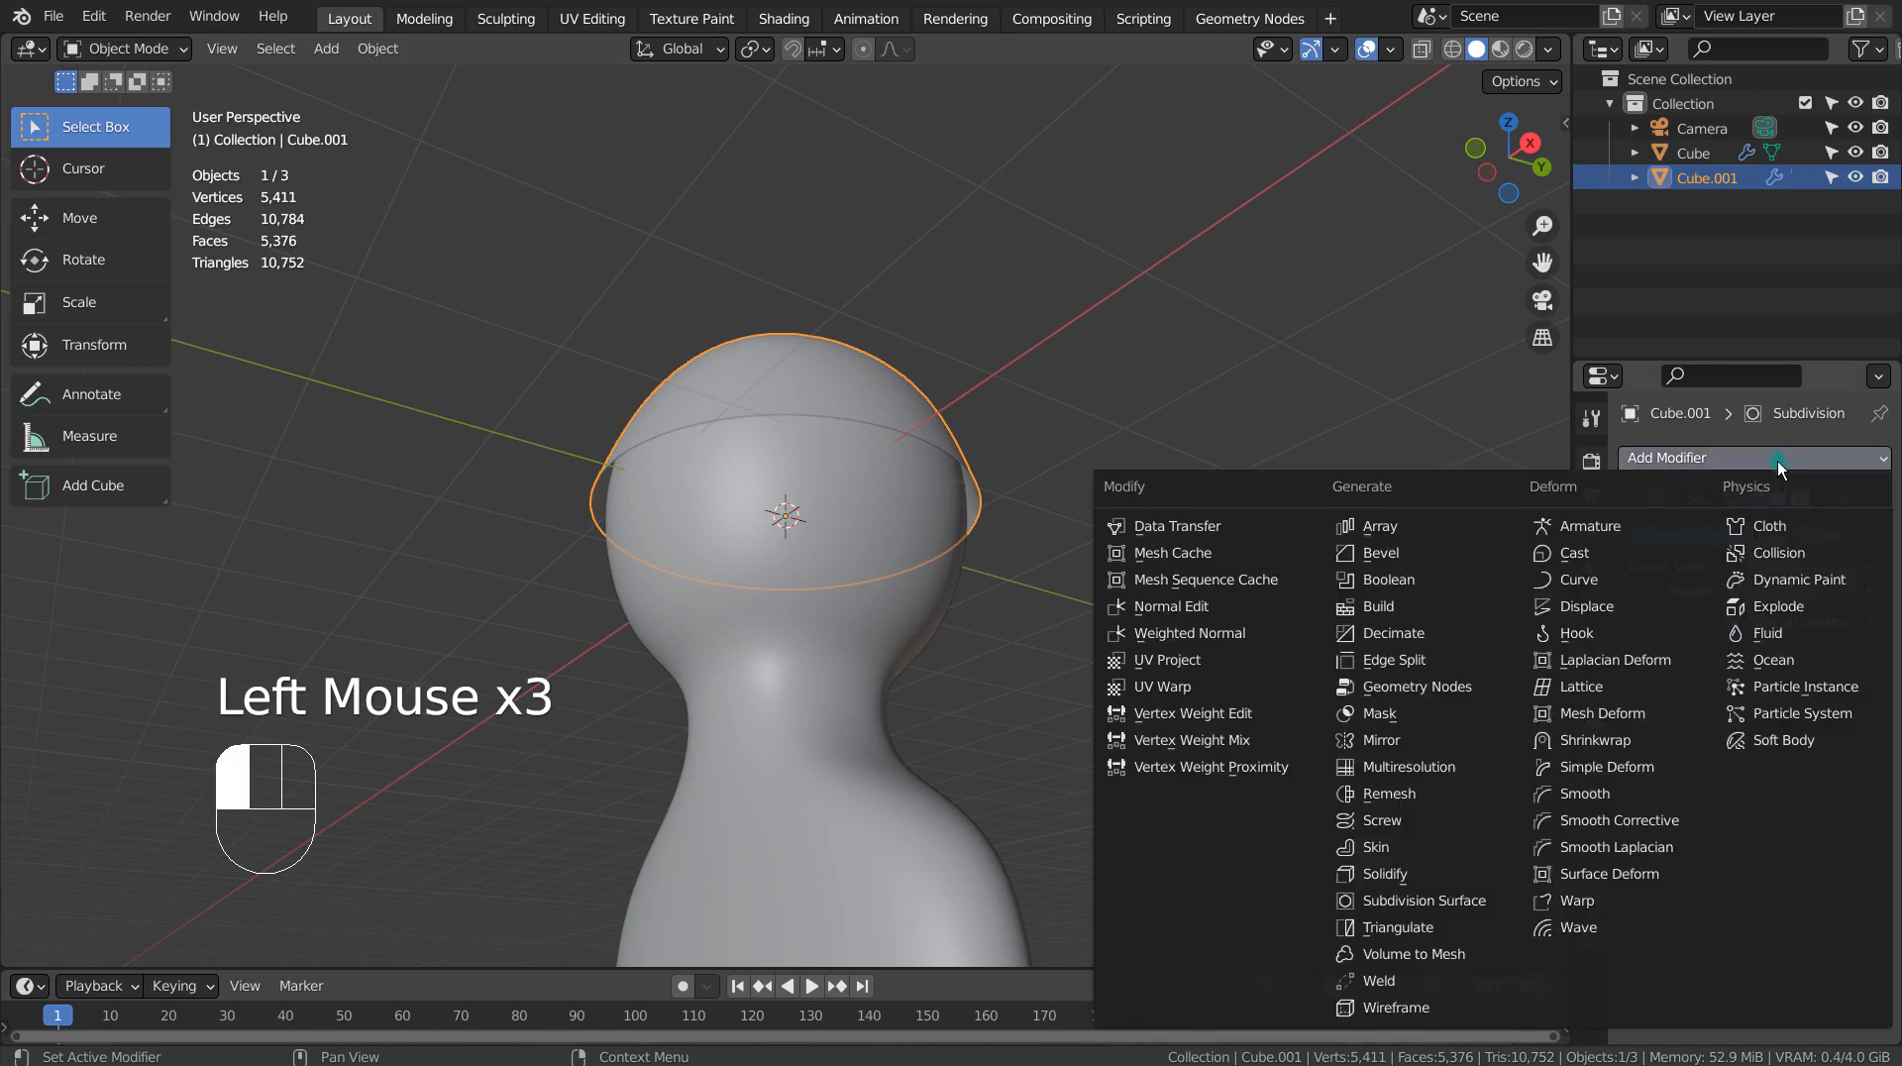
left_click(1454, 877)
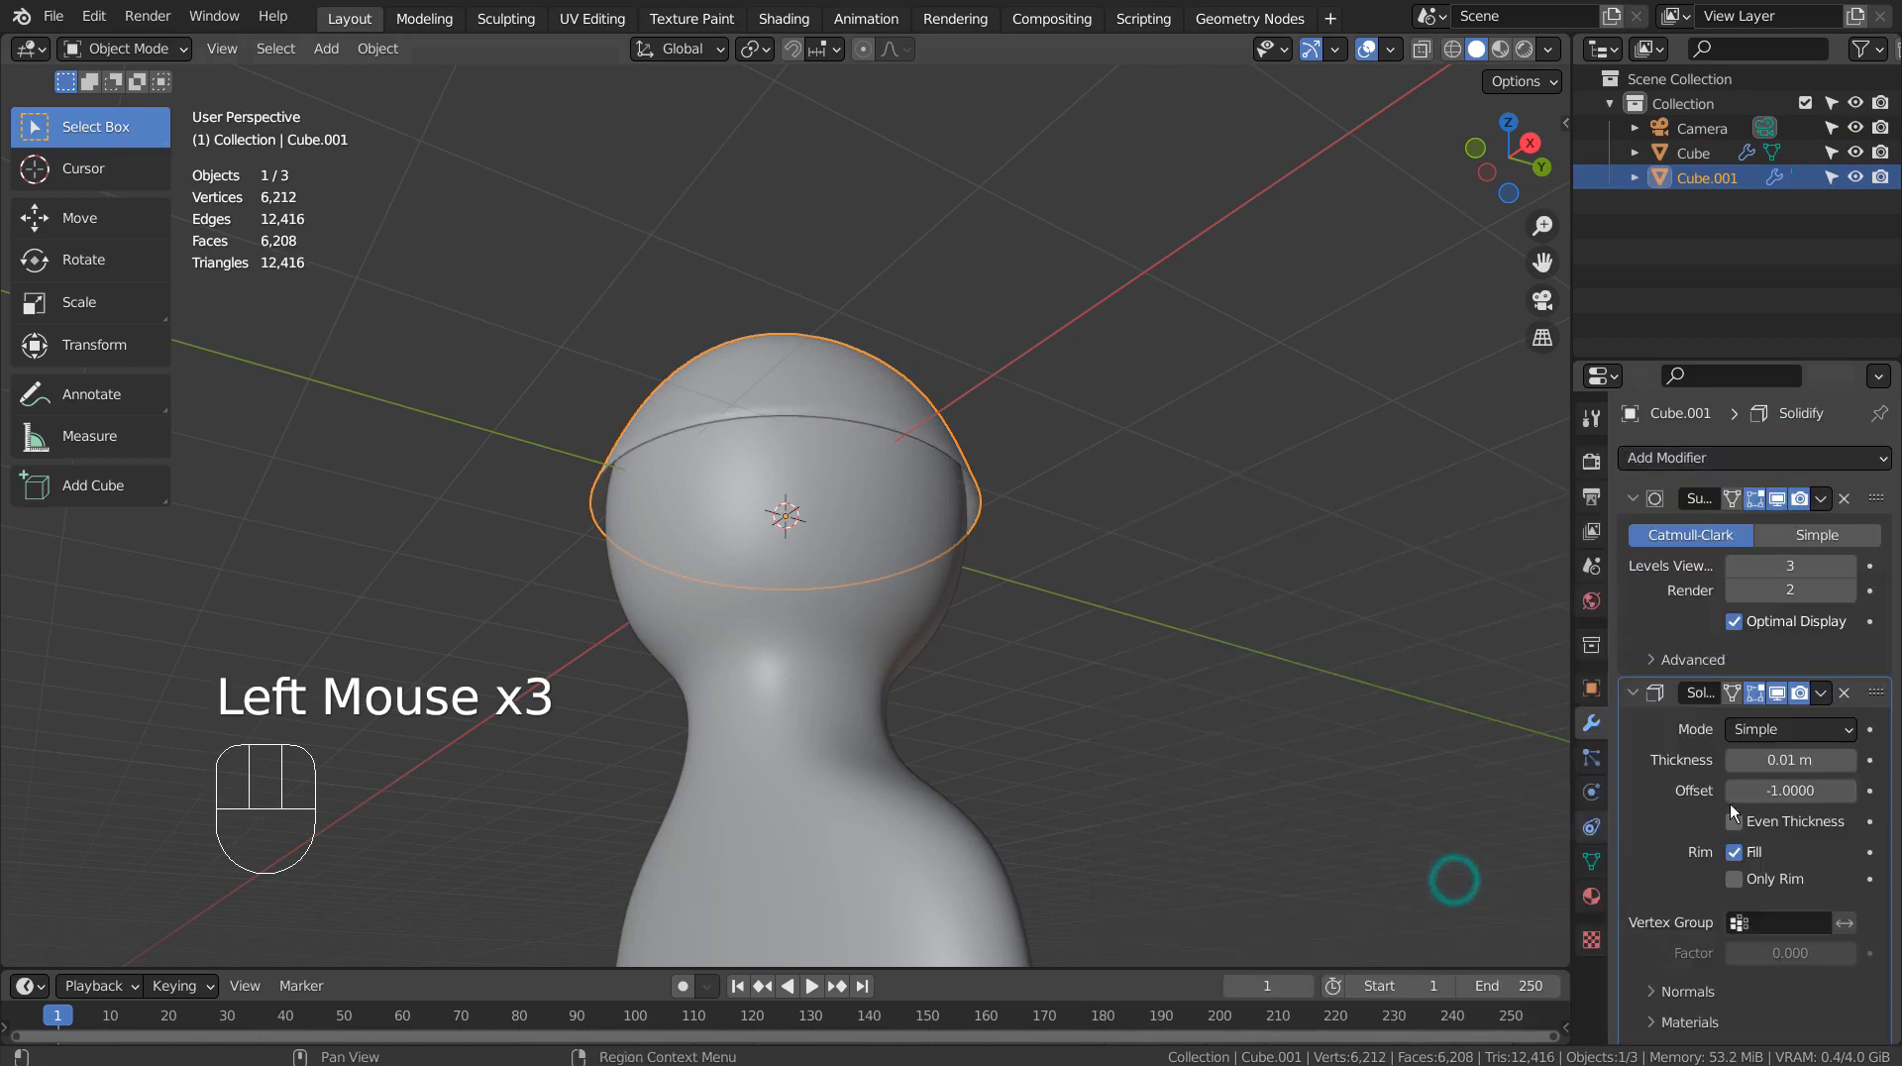
left_click_drag(1790, 760, 1730, 765)
- Inspect the thickened shell's rim and apply the Solidify modifier permanently to its mesh from Object Mode
middle_click_drag(1152, 600, 891, 693)
key("Tab")
key("3")
middle_click_drag(904, 565, 707, 561)
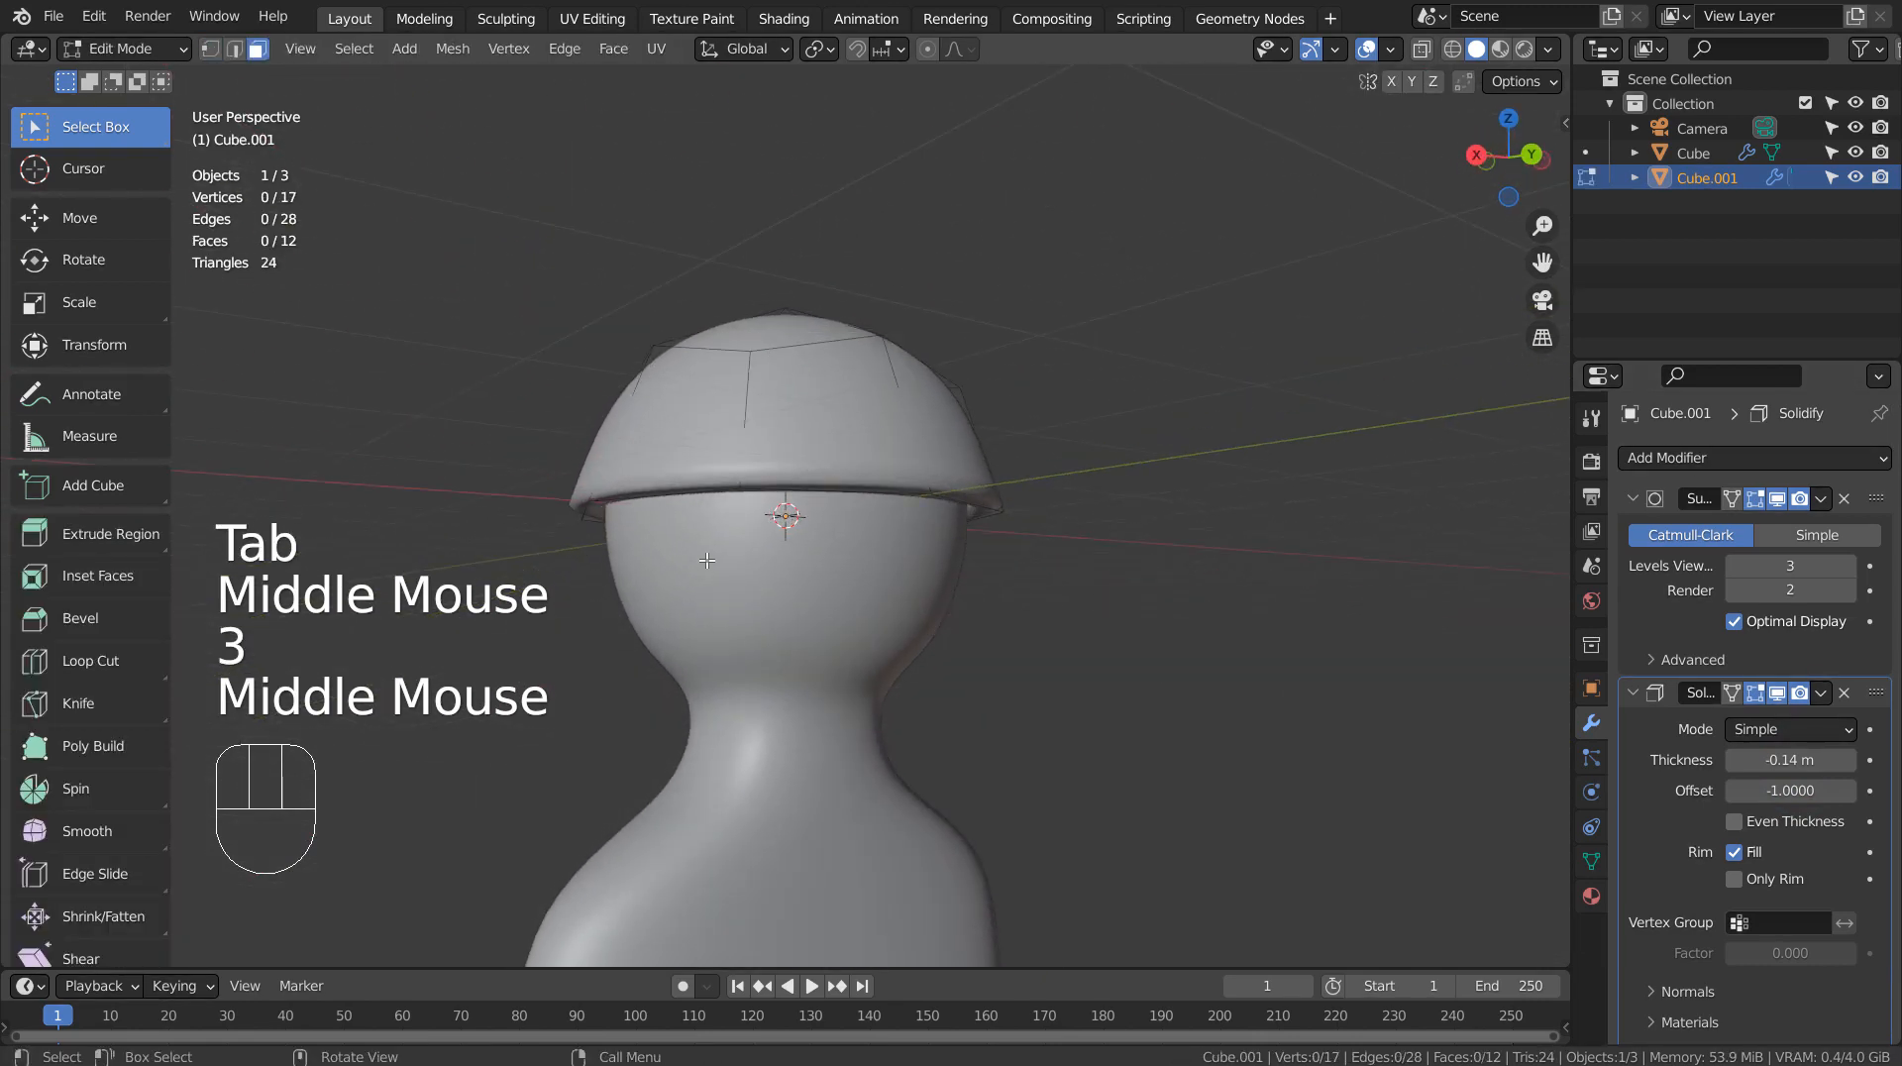
middle_click_drag(662, 488, 733, 594)
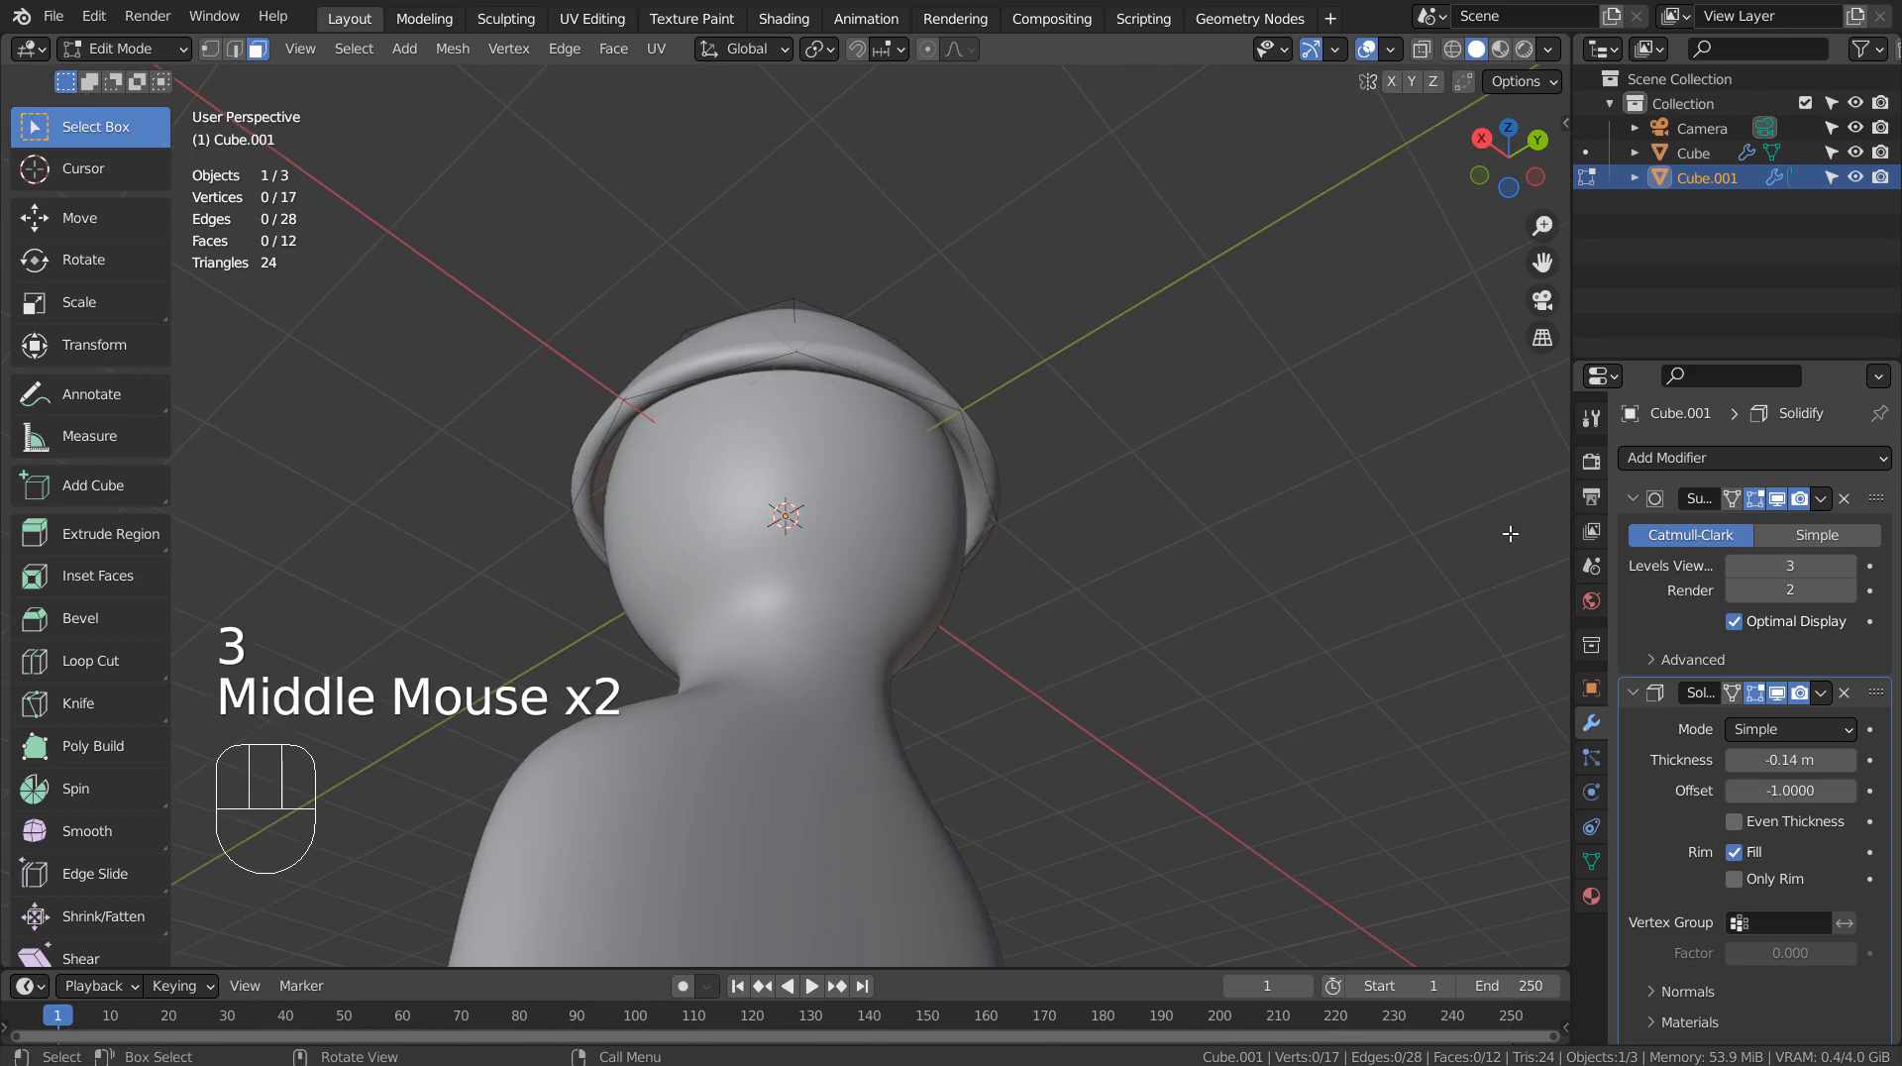
left_click(1699, 721)
key("ctrl+a")
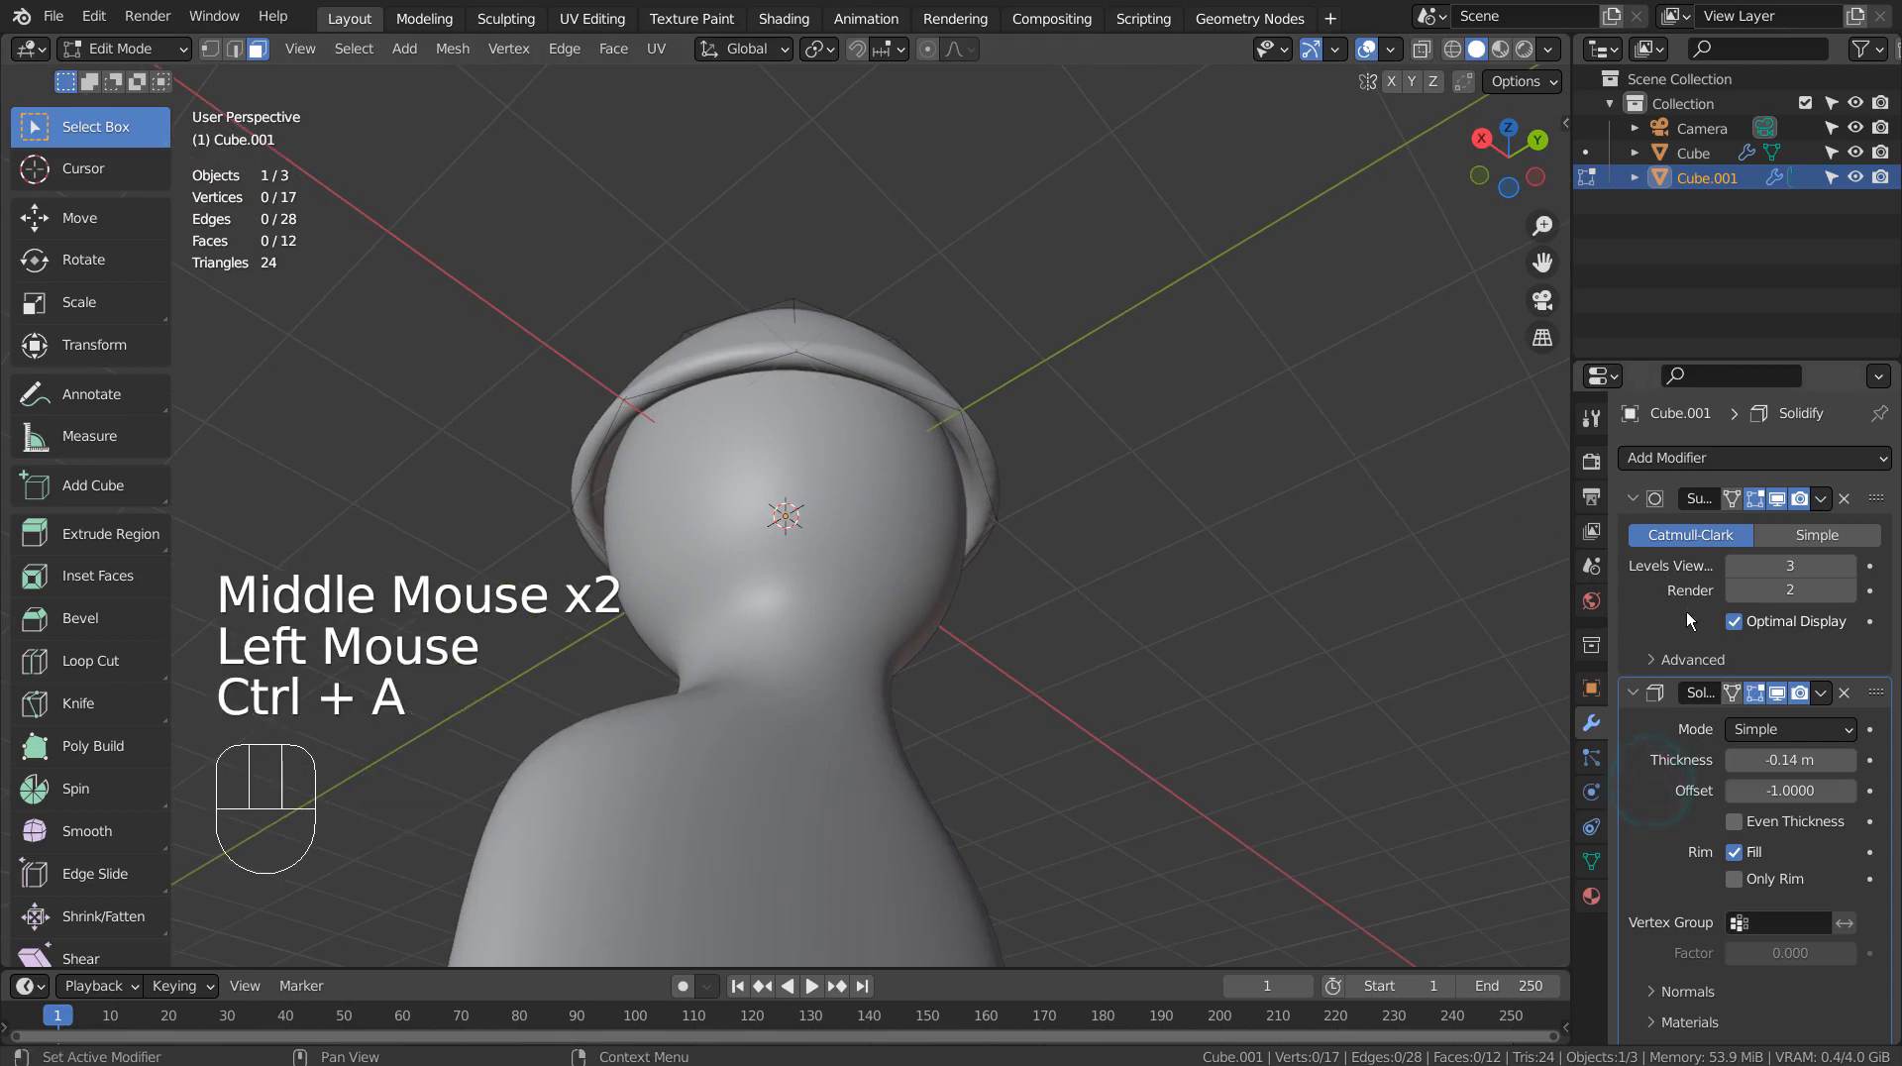
left_click(1684, 806)
key("ctrl+a")
key("Tab")
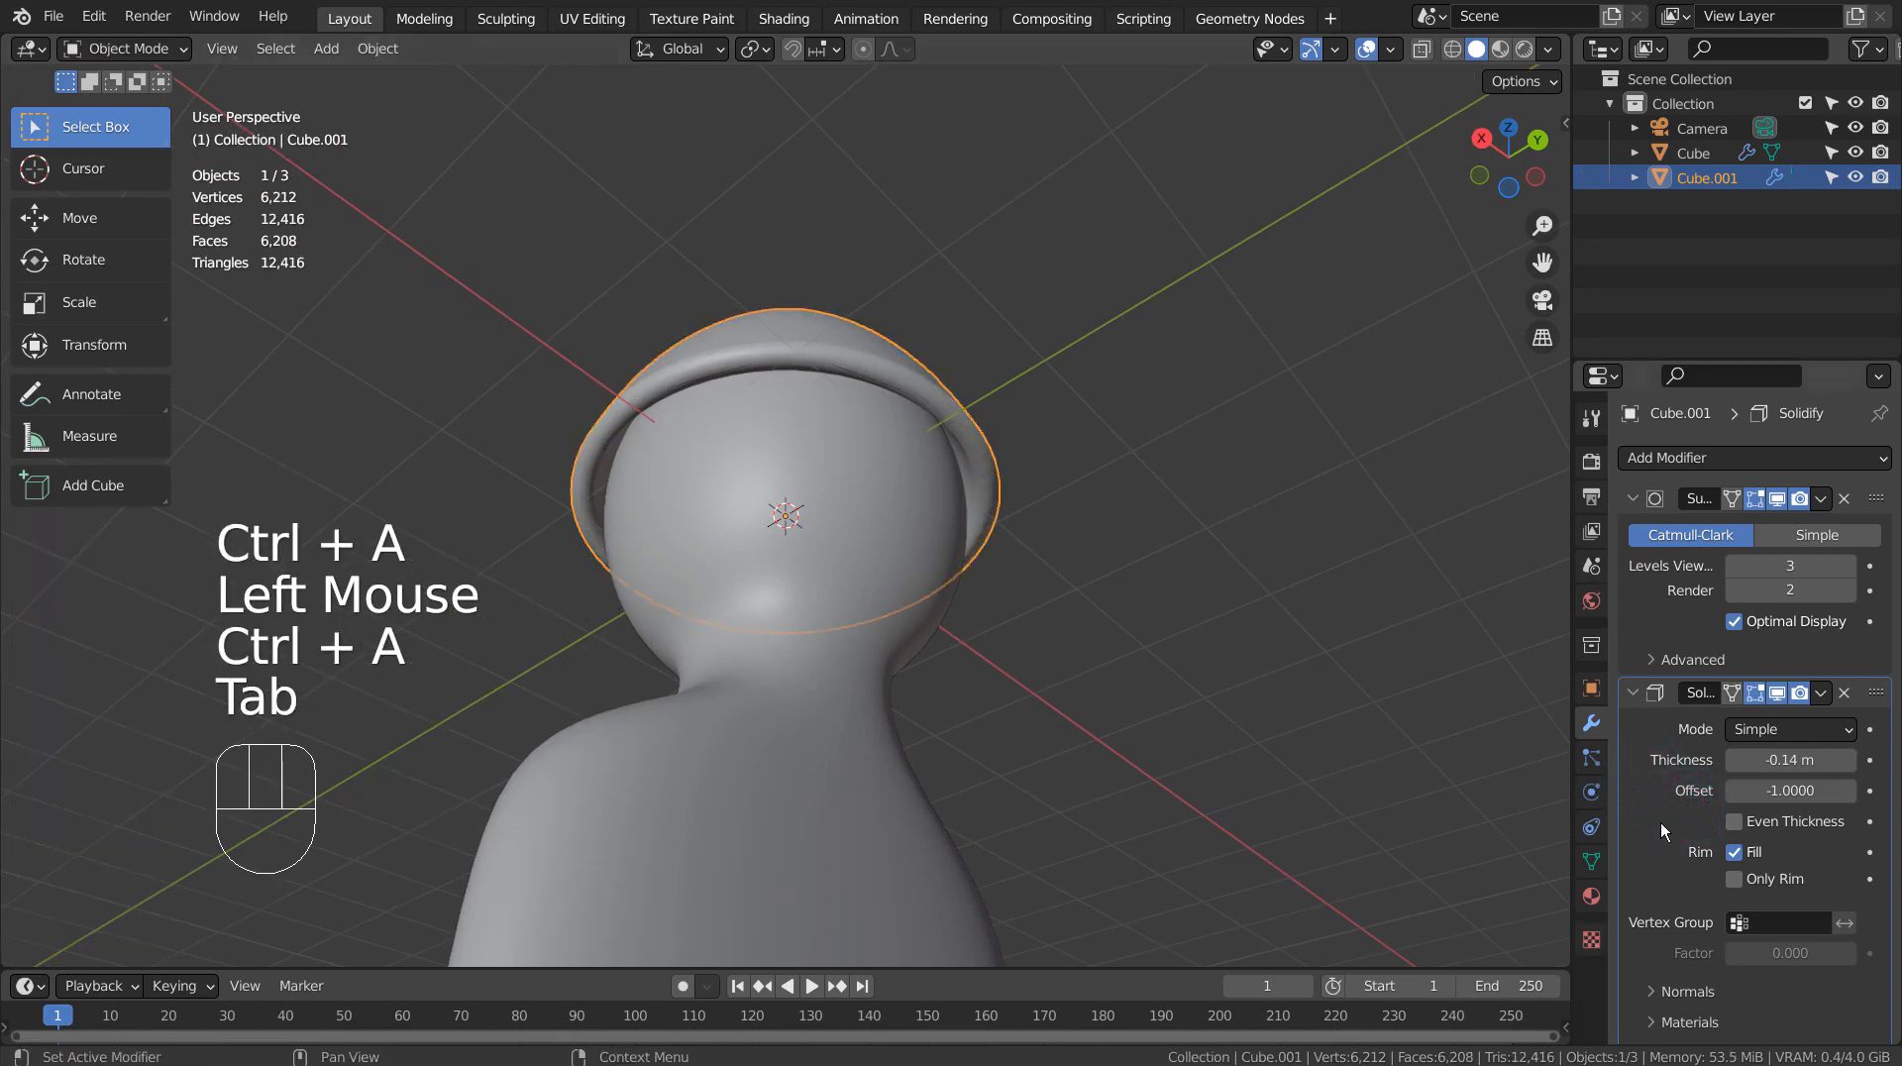
key("ctrl+a")
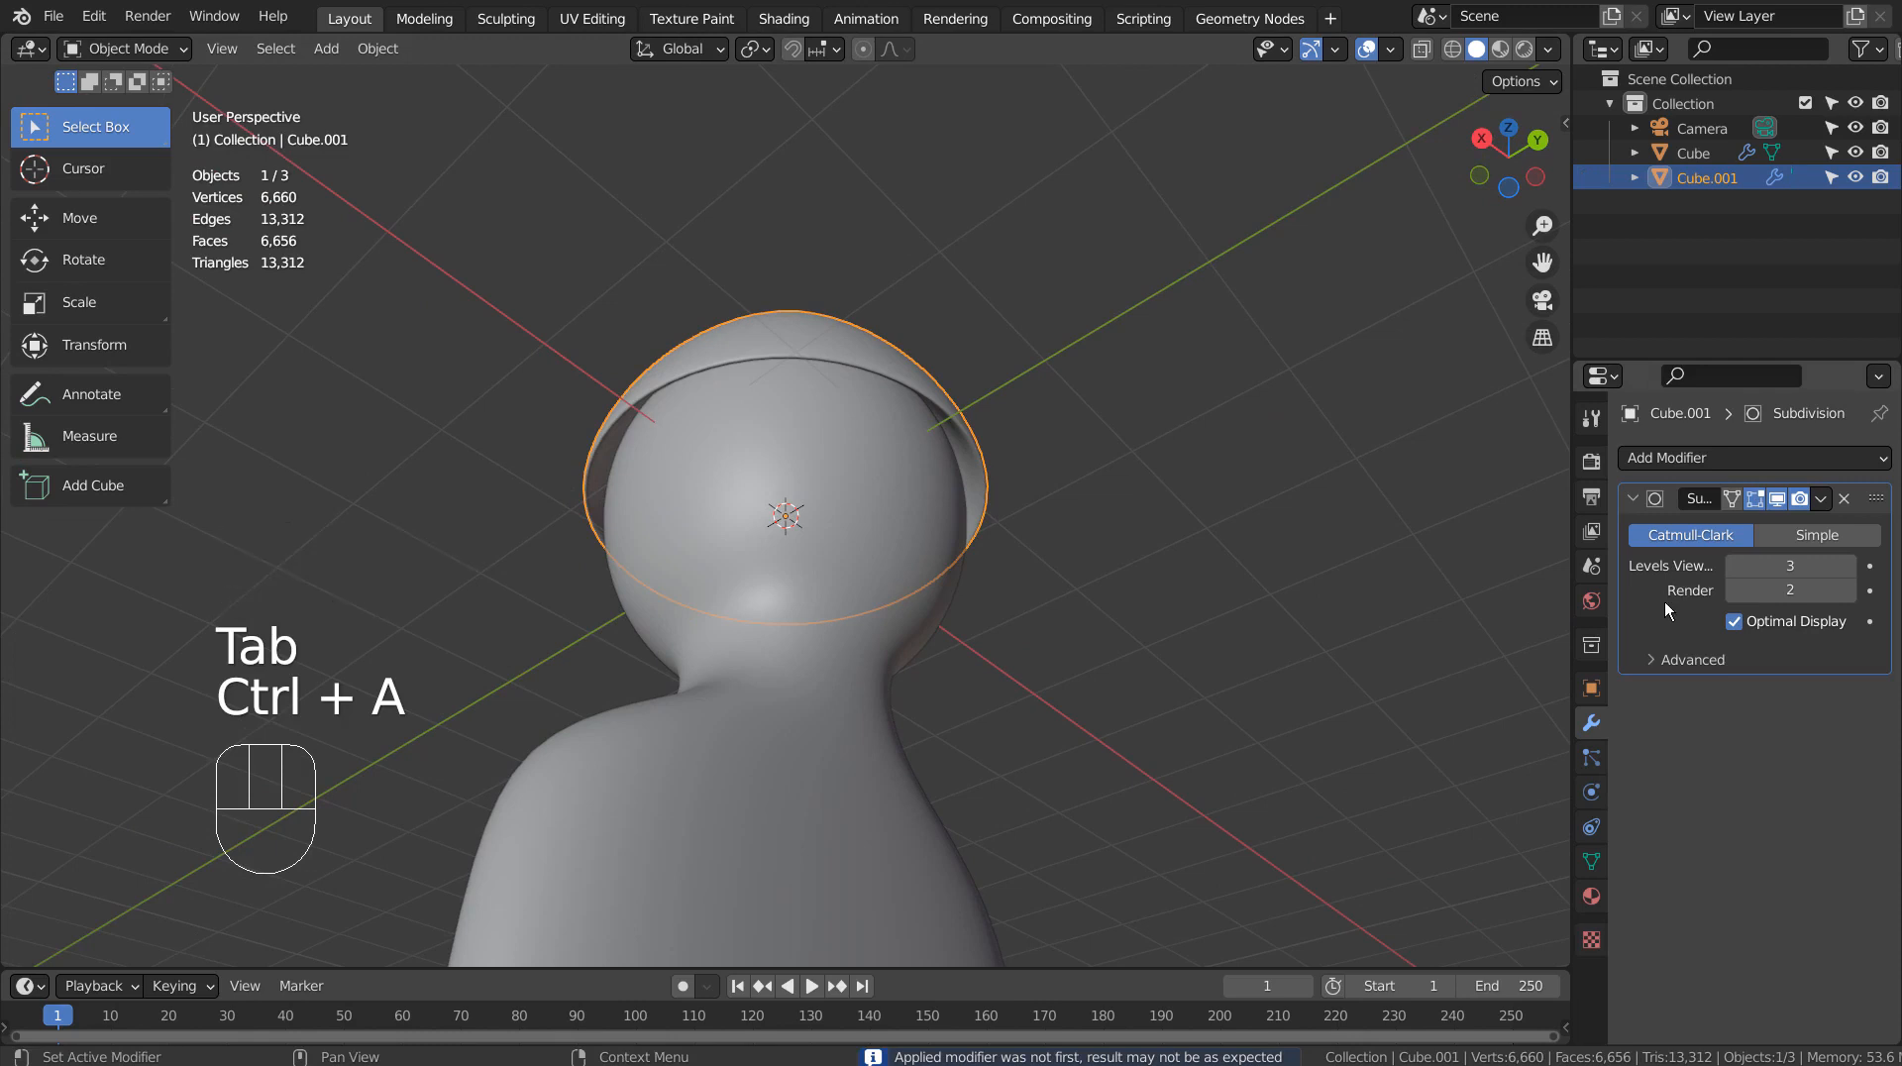
- Turn off the shell's Subdivision Surface in the viewport and start editing its mesh in face selection mode
left_click(1777, 498)
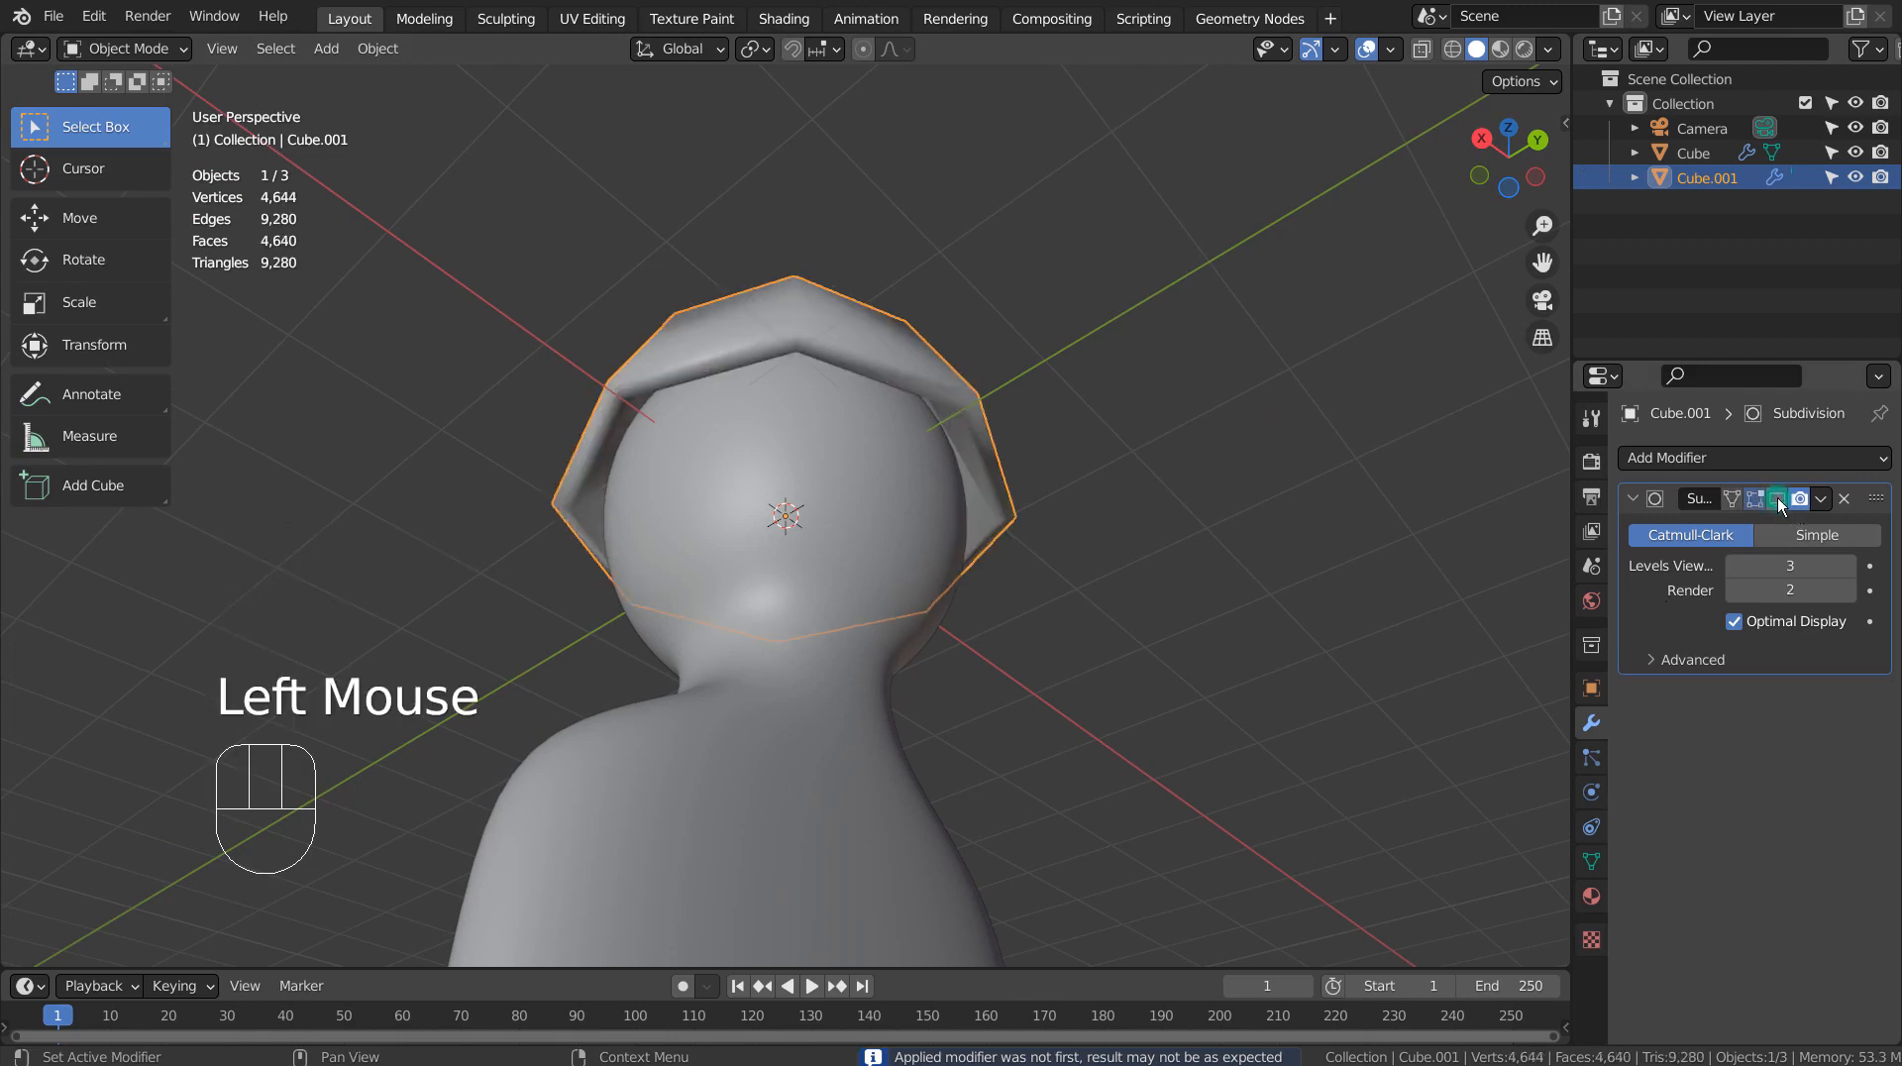
key("Tab")
key("3")
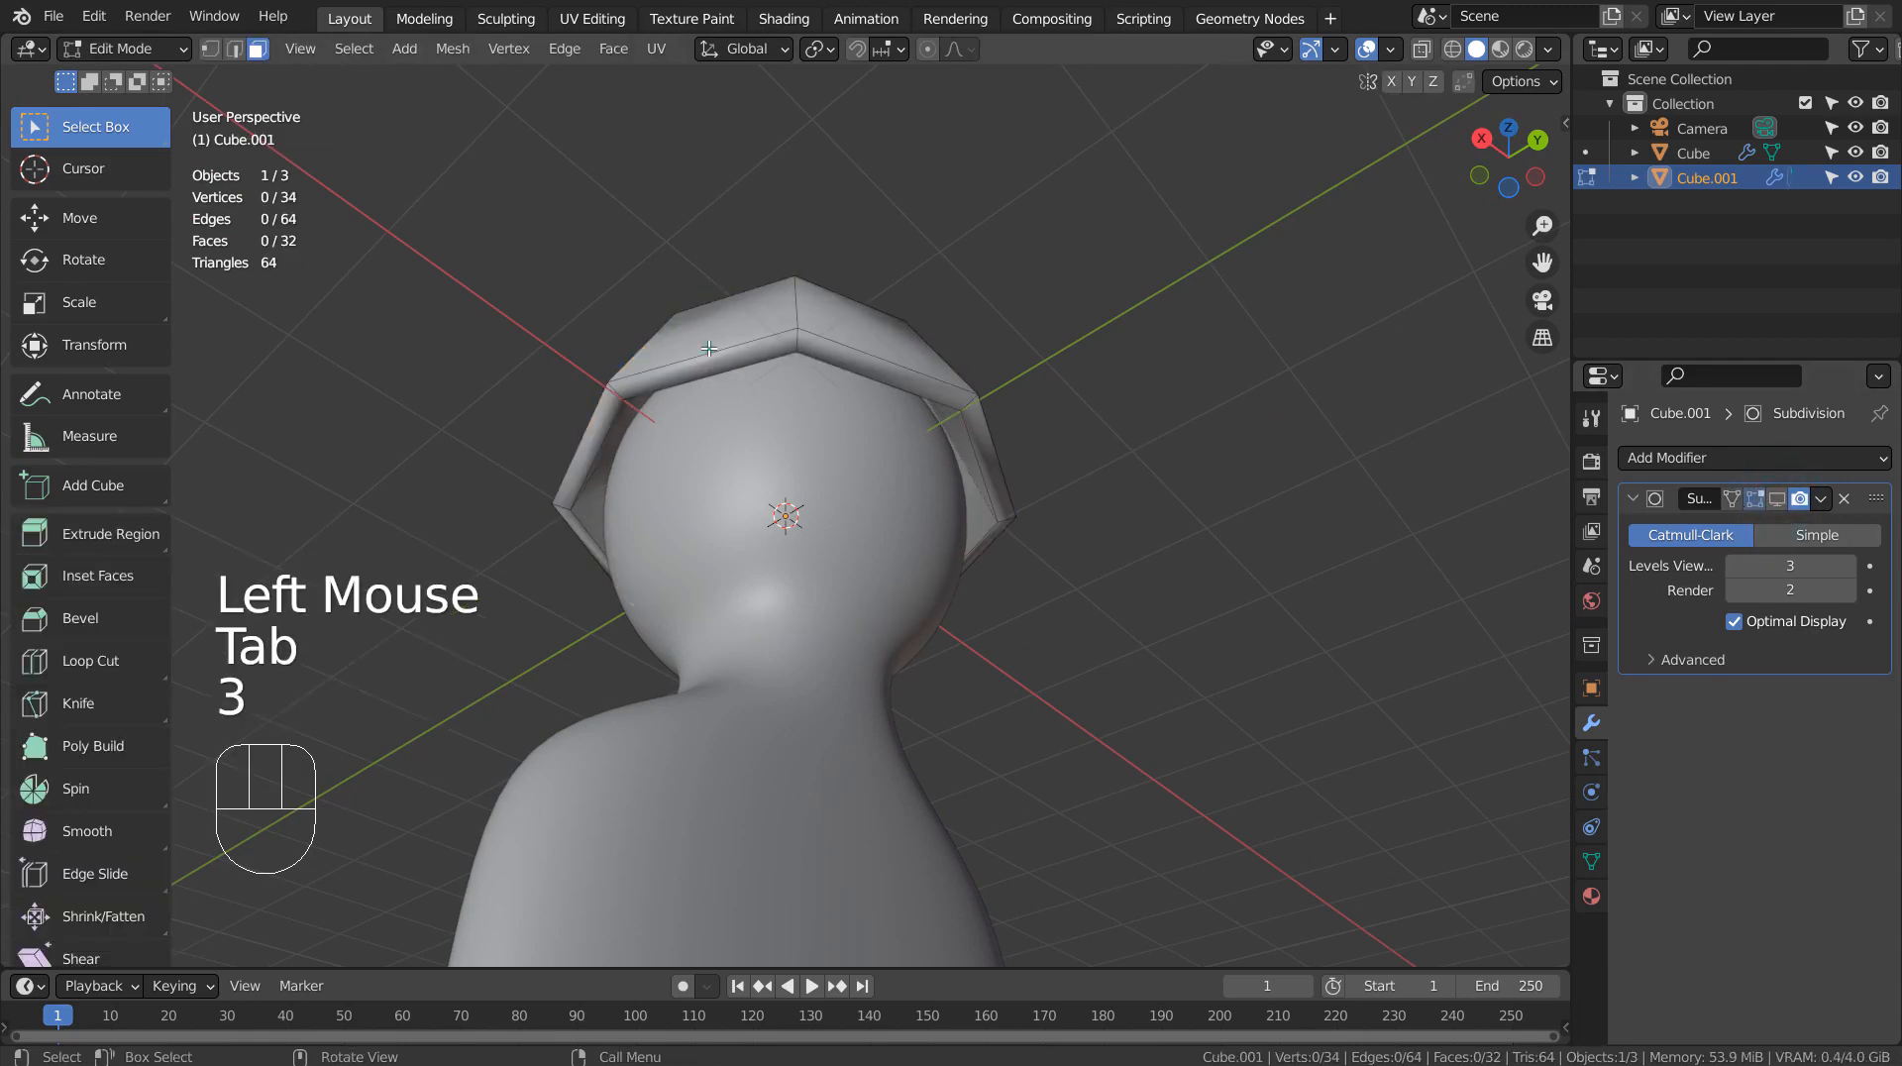
- Select the four faces along the rear half of the shell's rim and extrude them down to neck height
left_click(725, 361)
left_click(723, 359)
left_click(853, 362, "shift")
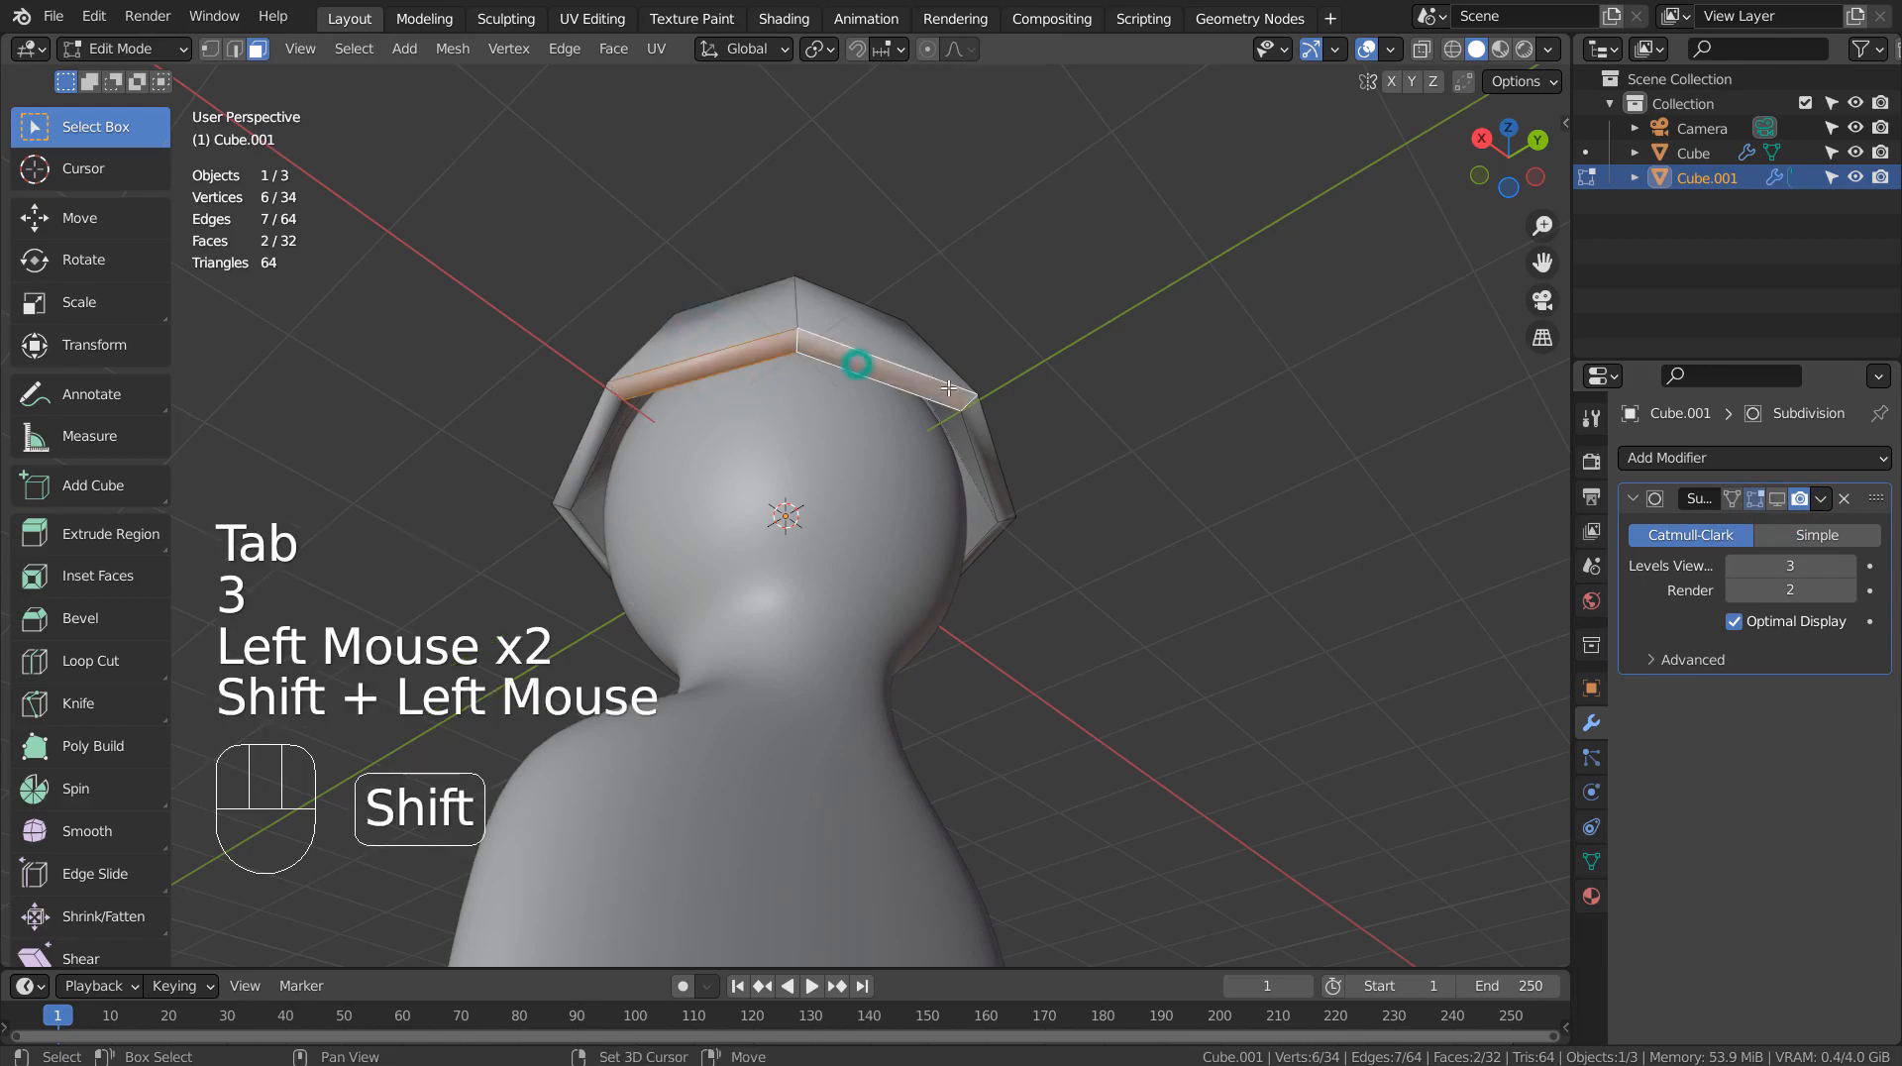
left_click(858, 364, "shift")
middle_click_drag(984, 424, 1030, 476)
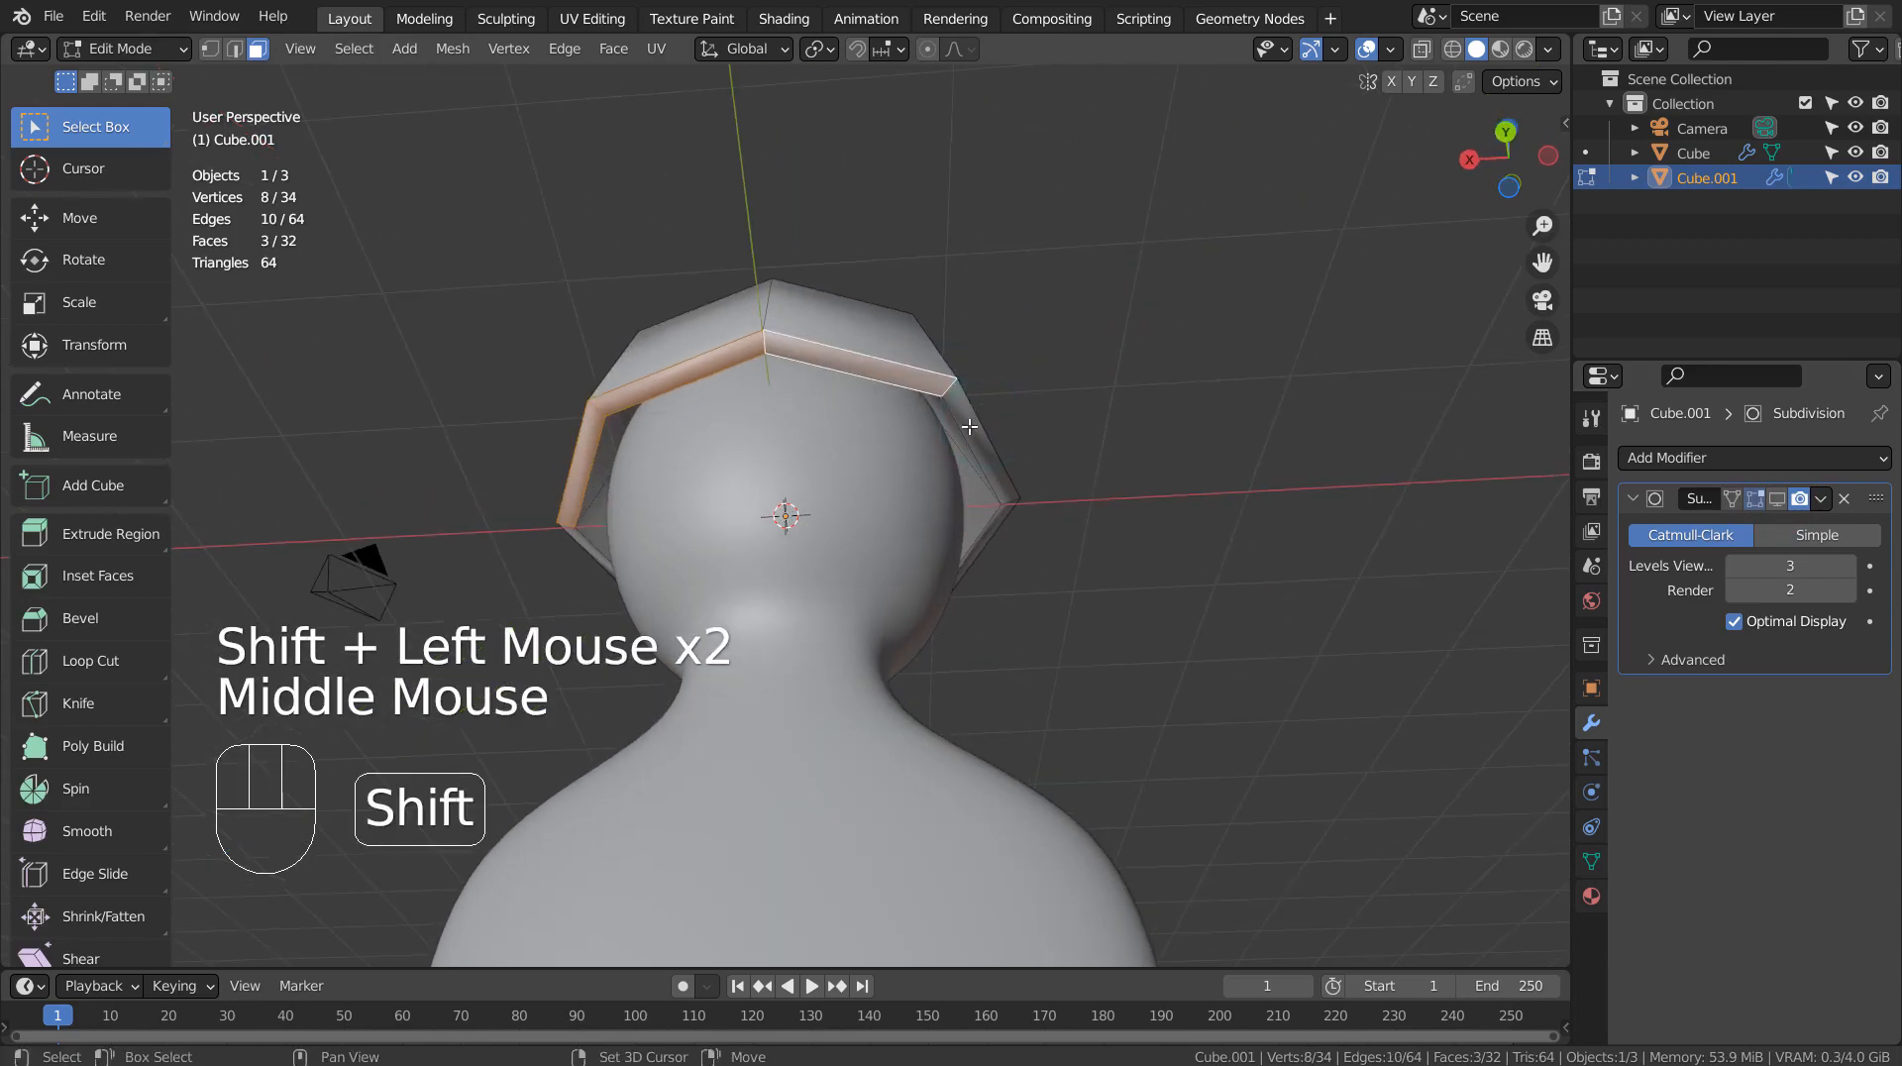
left_click(971, 414, "shift")
middle_click_drag(865, 571, 1189, 667)
key("e")
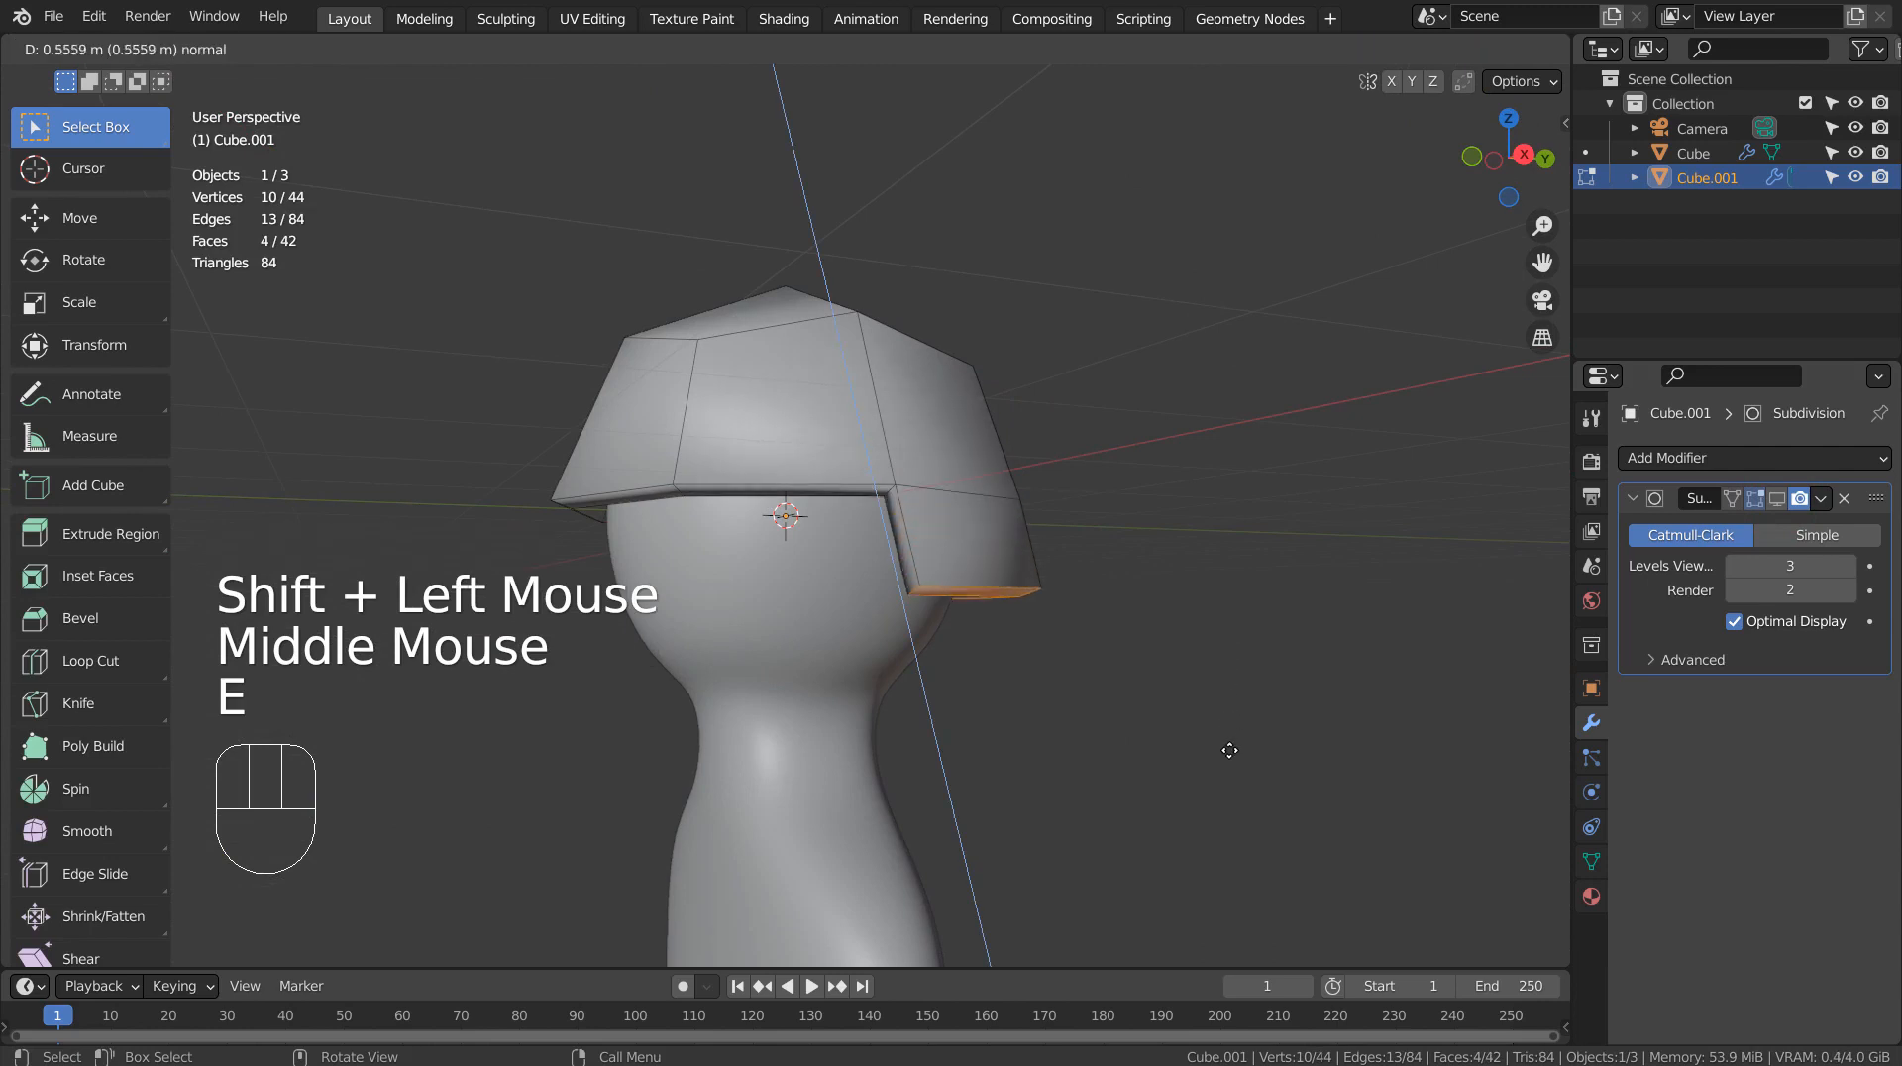
left_click(1229, 811)
- In the right side view, move the extruded faces about 0.25 m toward the face and 0.28 m down
key("KP_3")
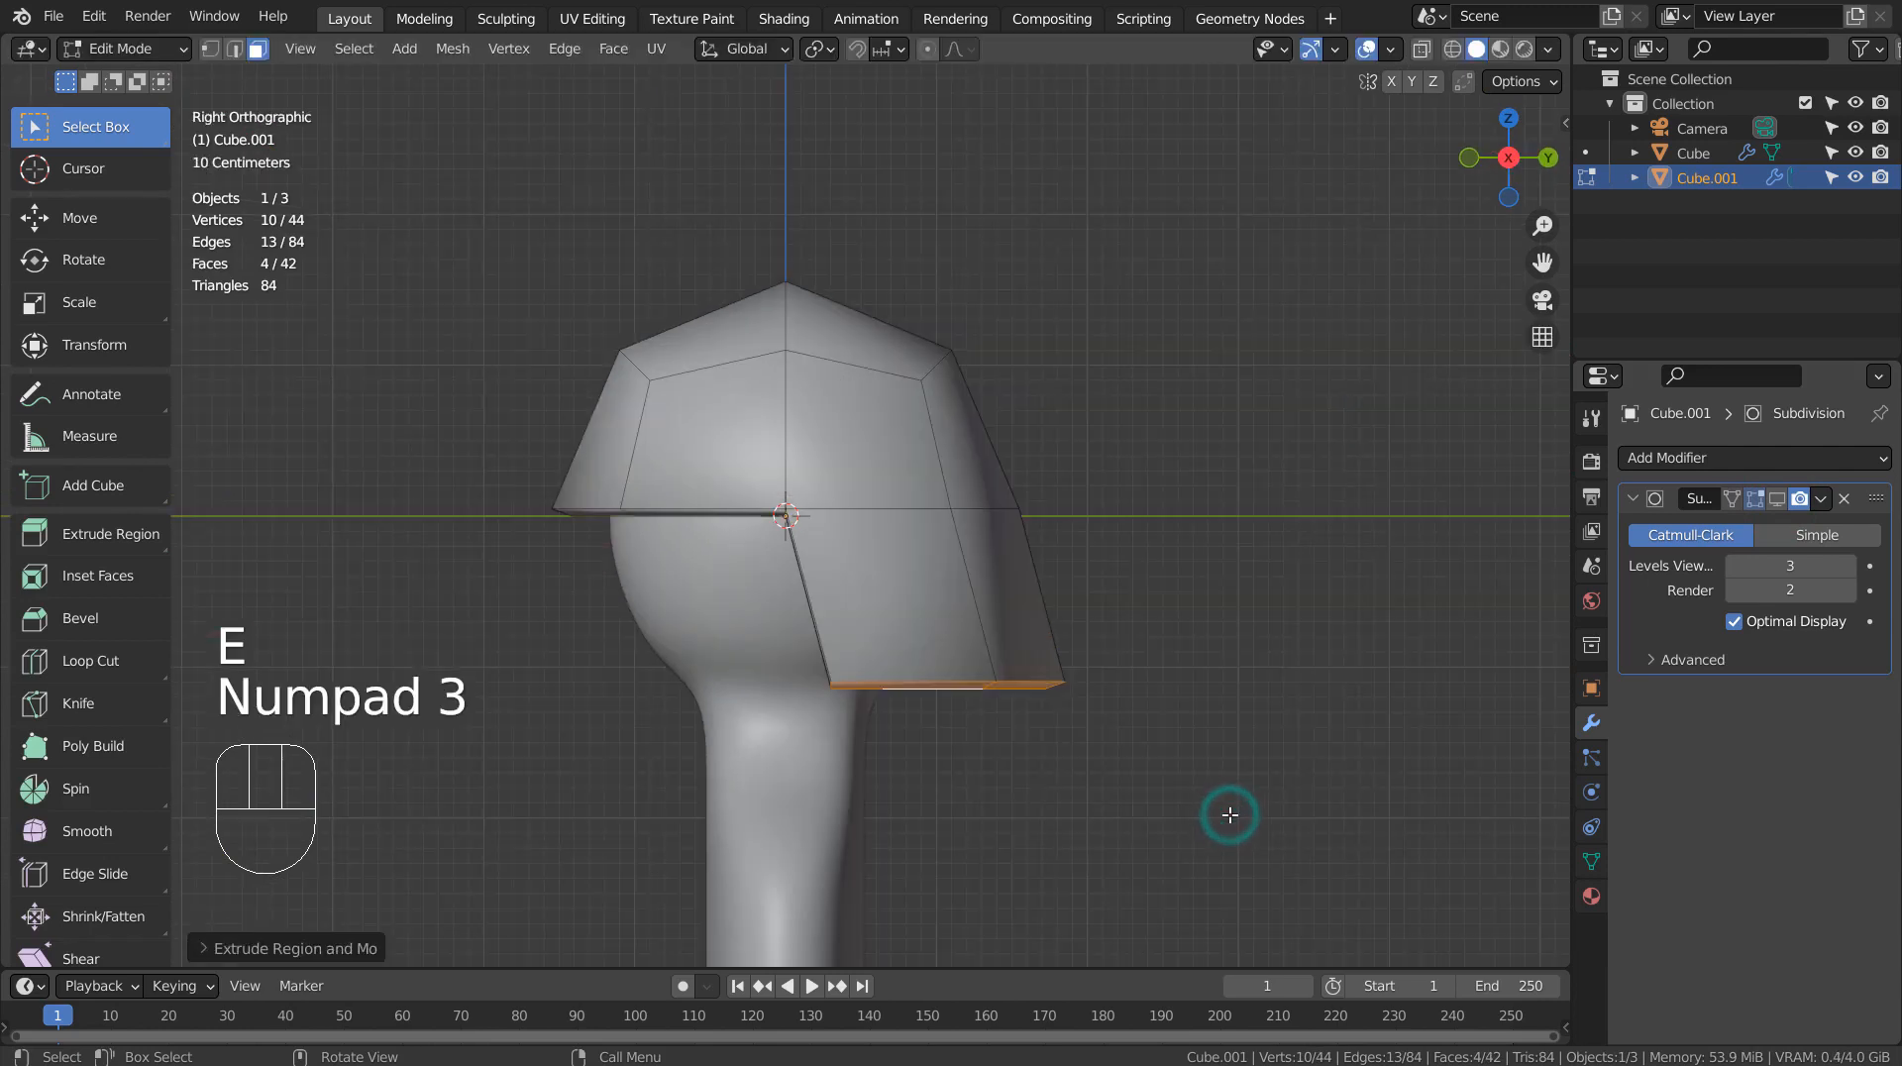
key("g")
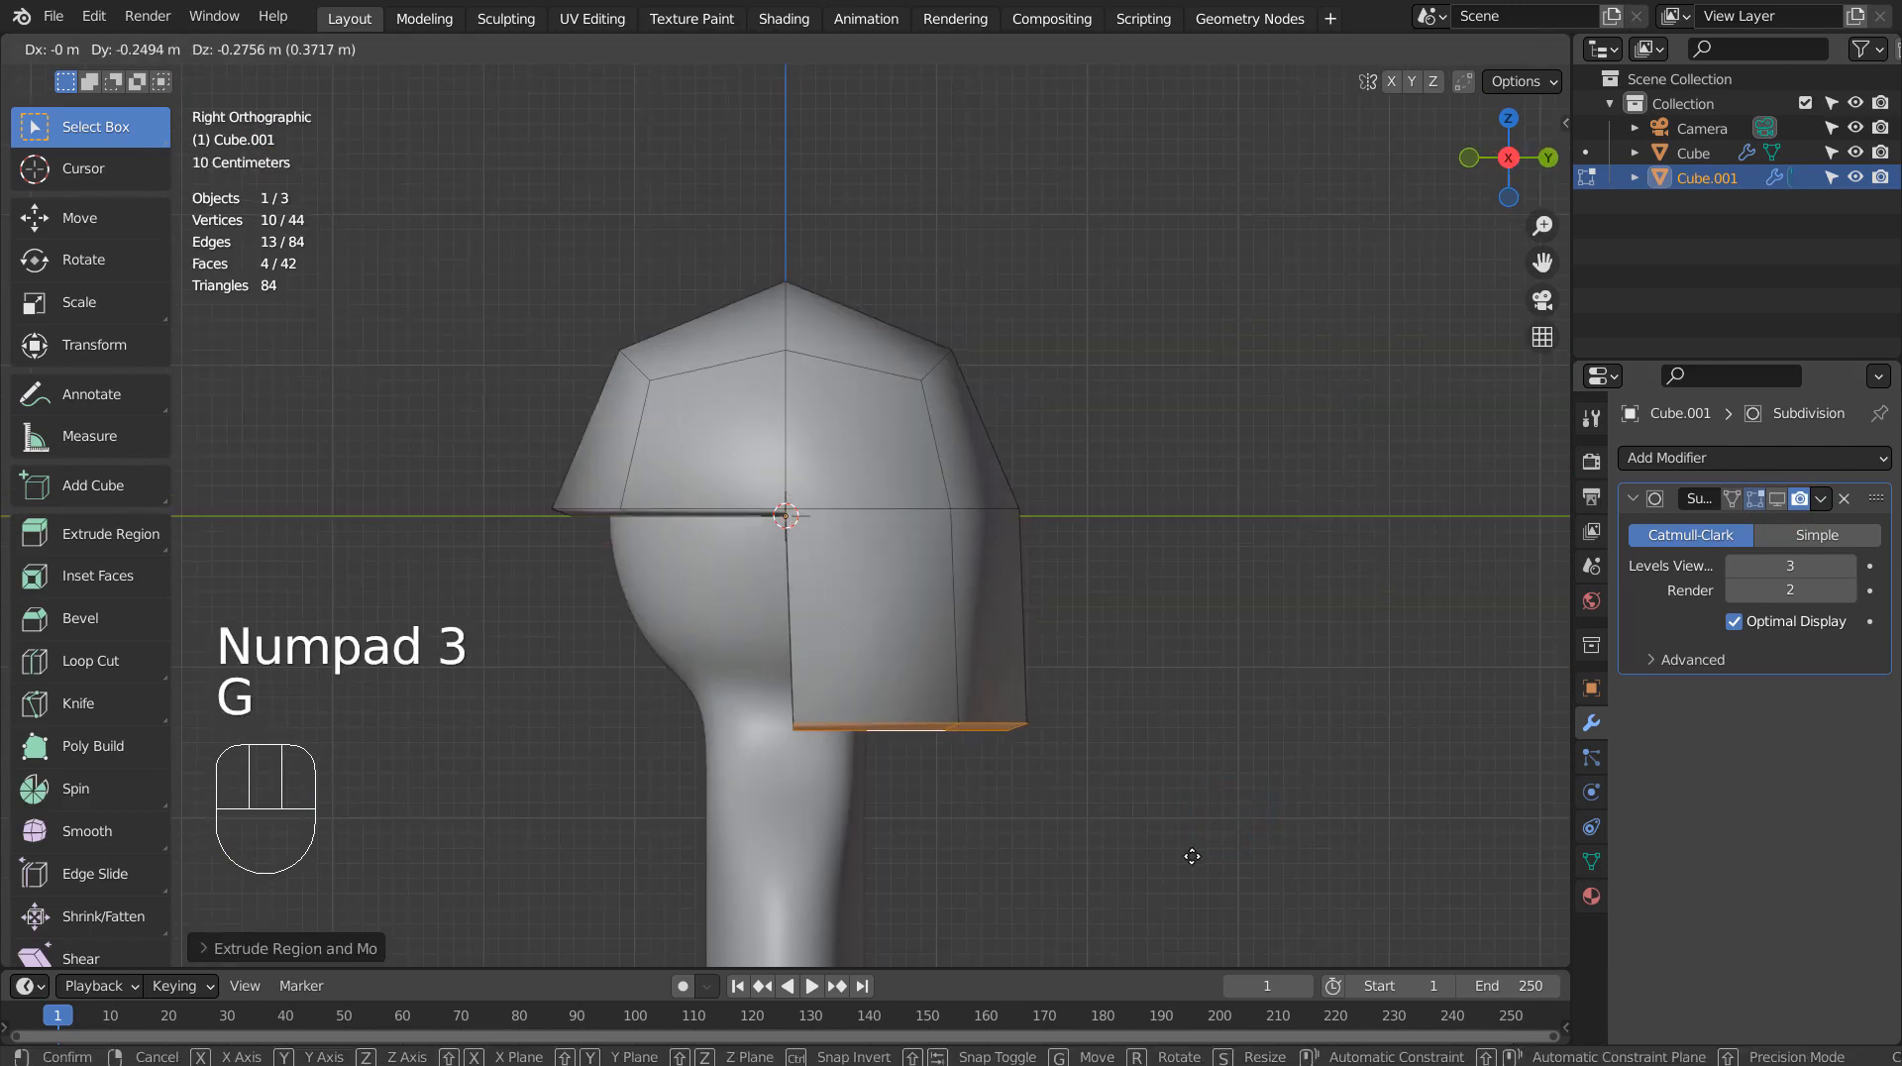
left_click(1191, 856)
- Select the front lower corner vertices on both sides of the hanging part in wireframe and raise them from the side view
middle_click_drag(1192, 853, 1282, 833)
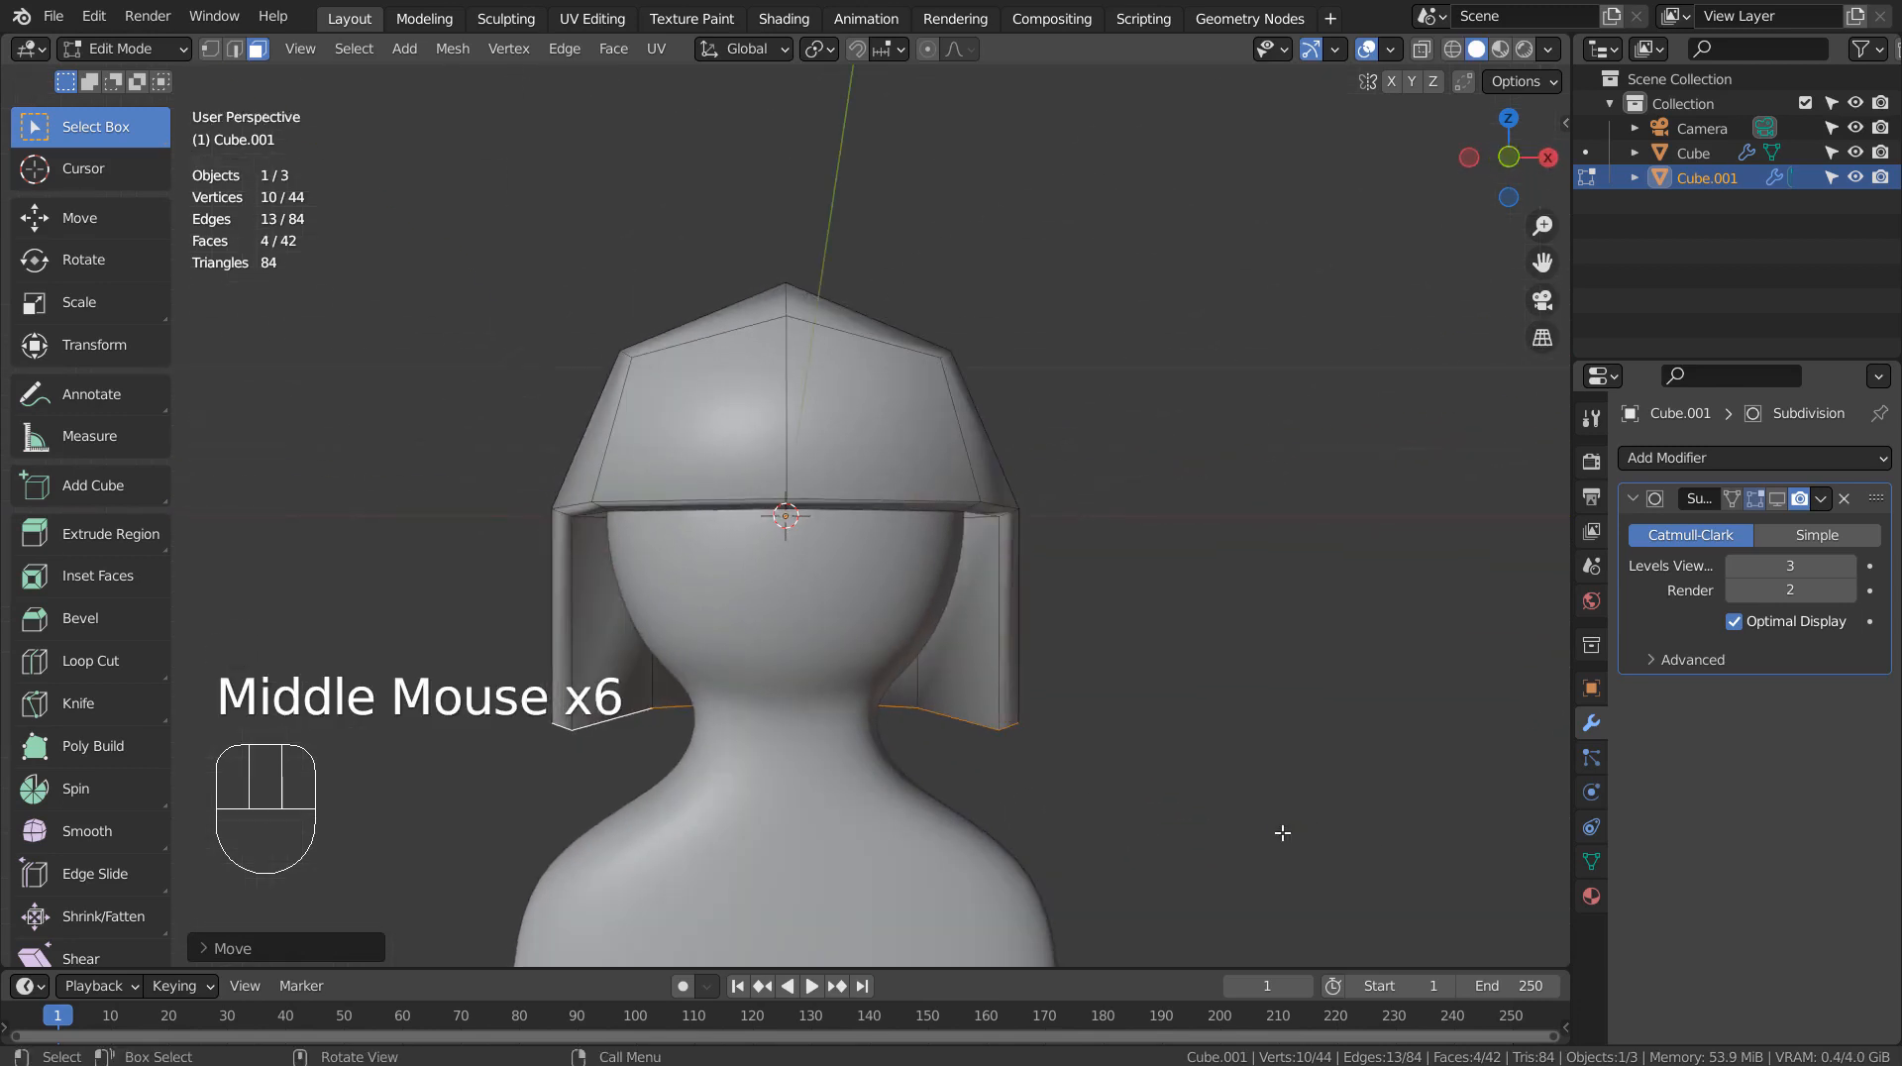
key("KP_1")
key("shift+z")
middle_click_drag(1283, 830, 1006, 829)
key("1")
left_click(981, 891)
key("b")
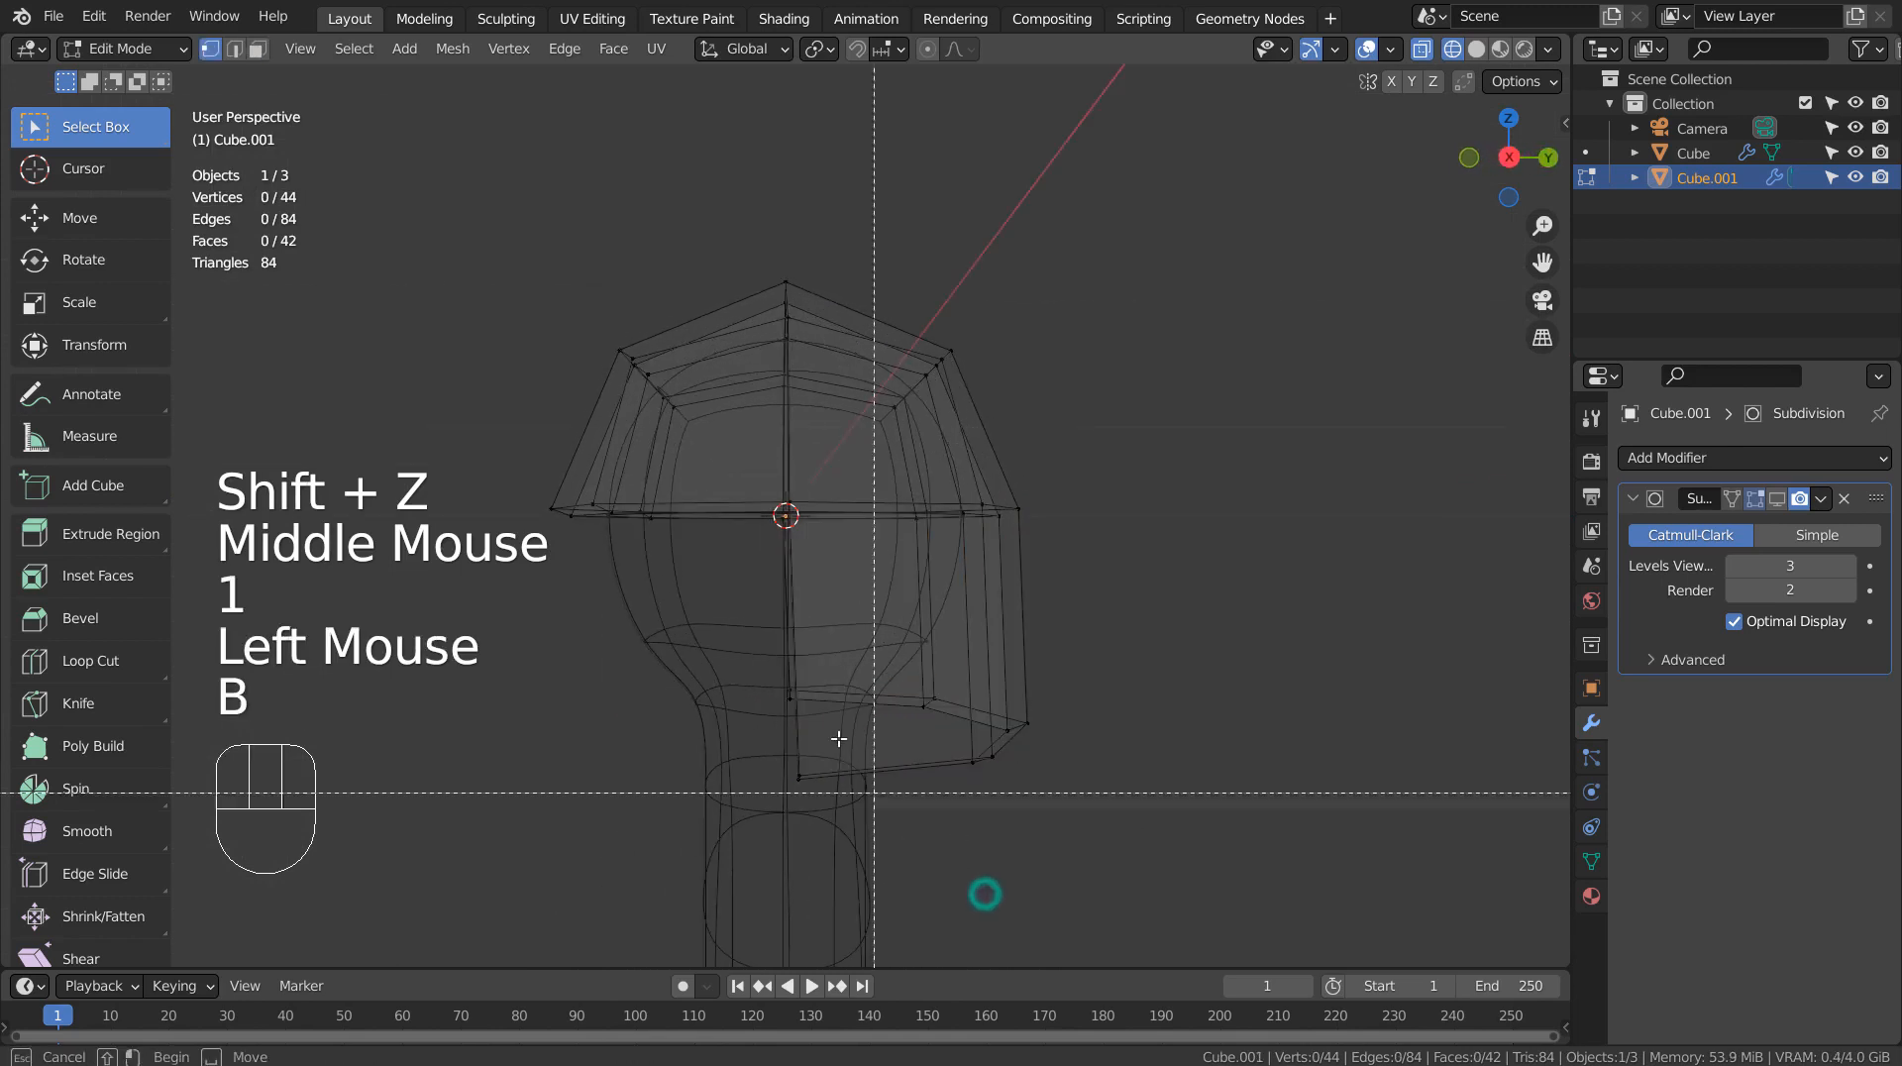
left_click_drag(760, 650, 837, 871)
key("KP_1")
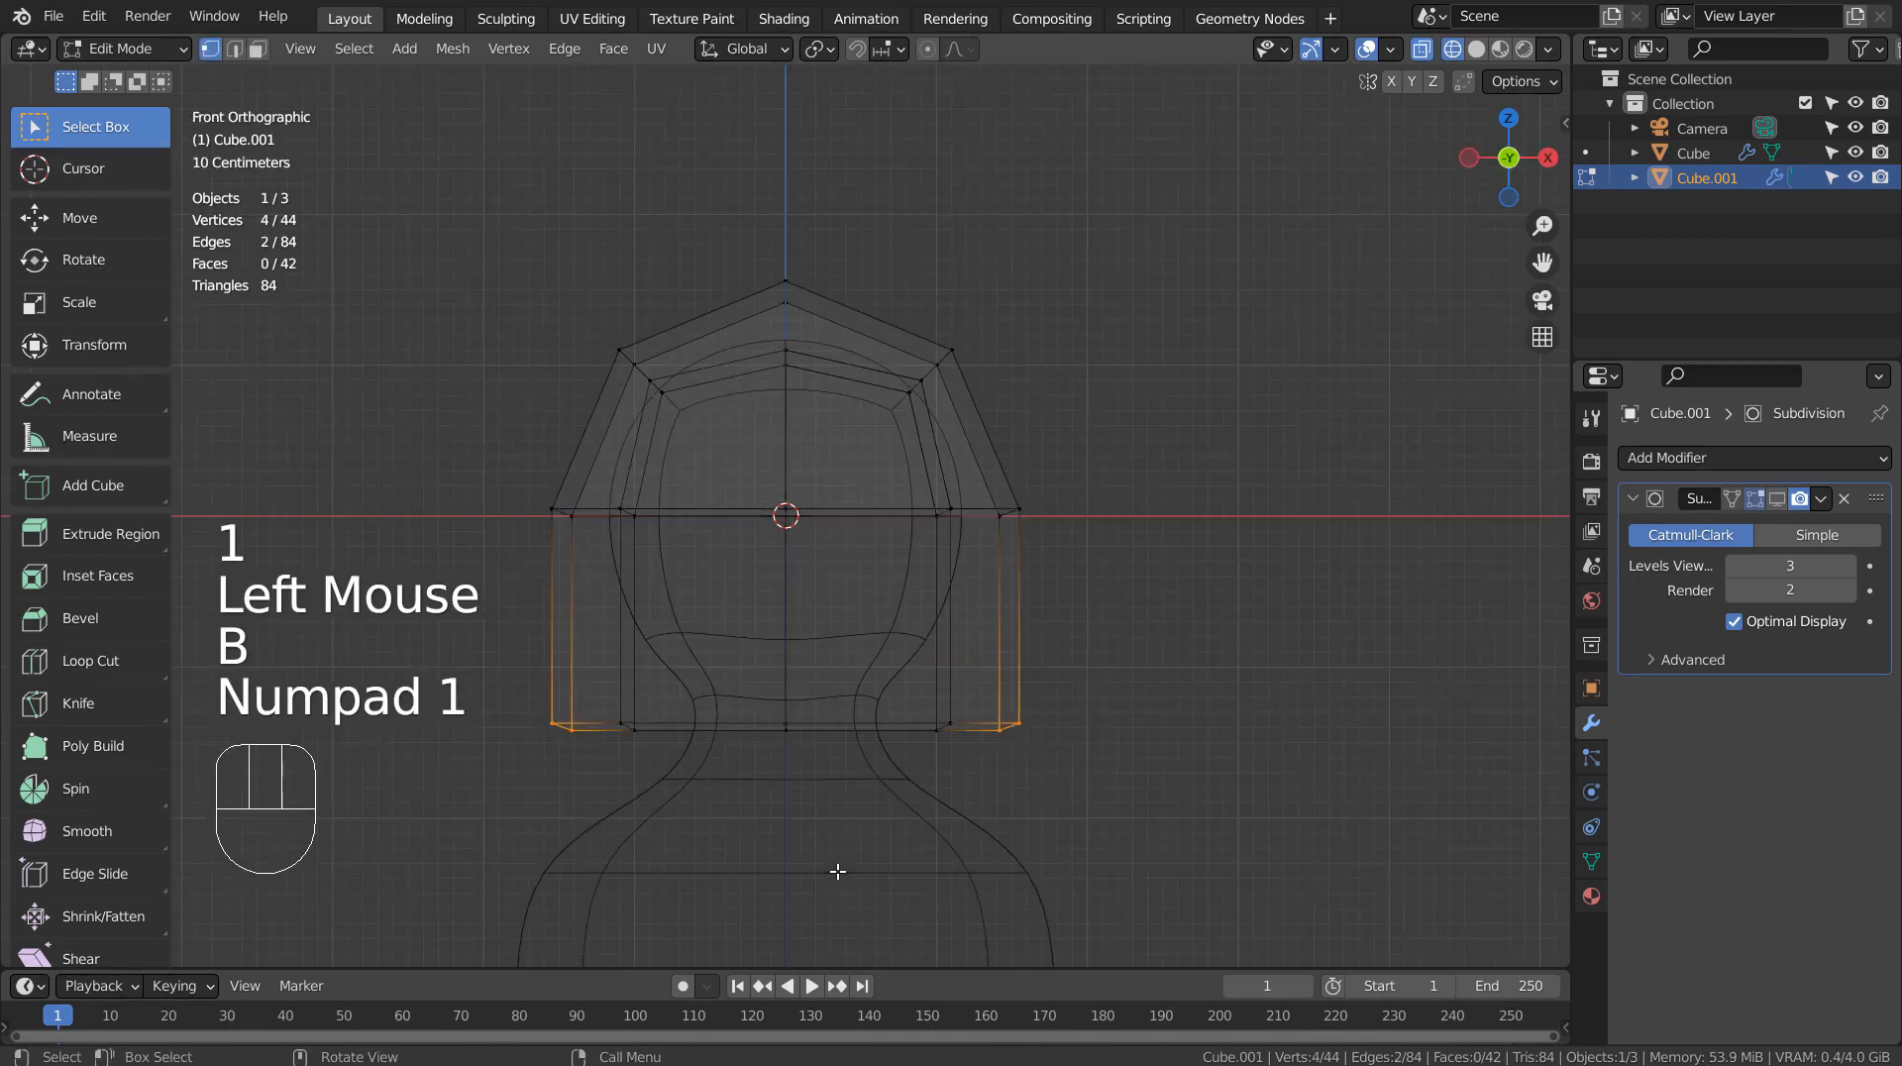
key("KP_3")
key("g")
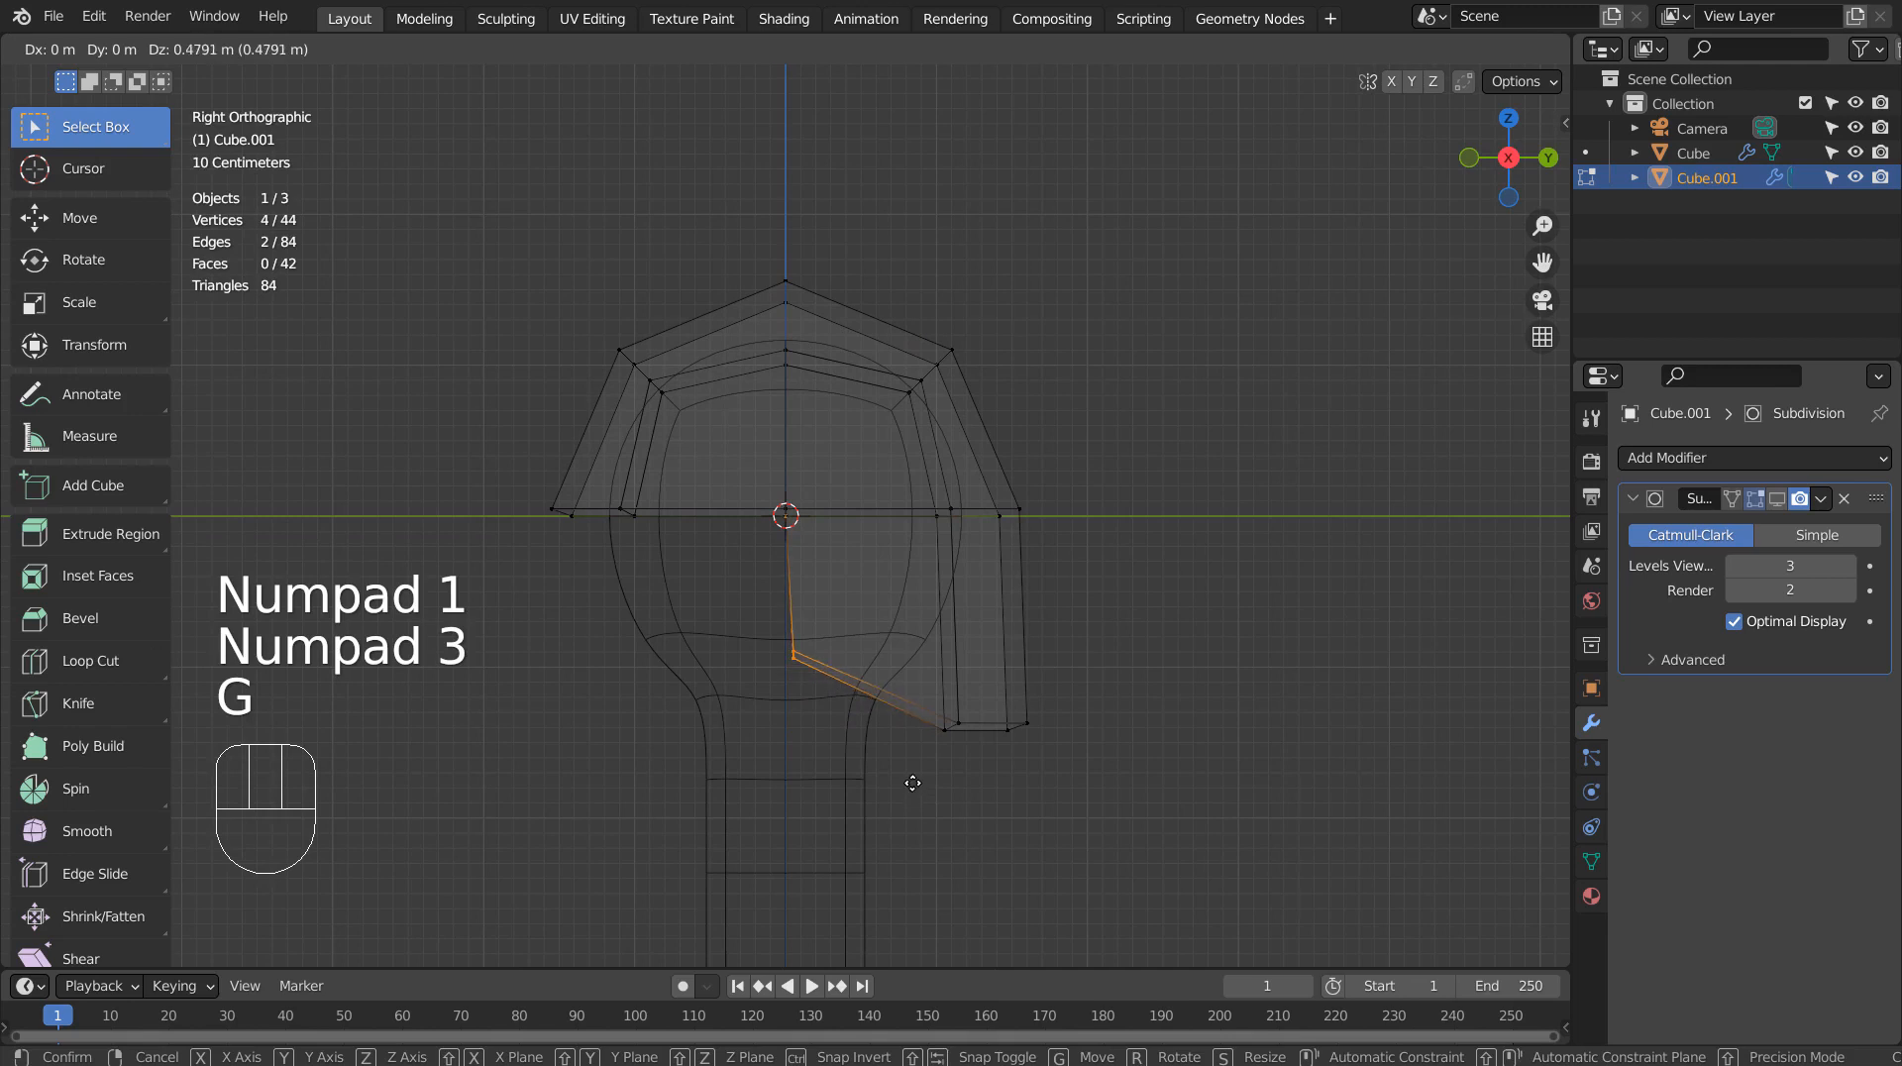
left_click(911, 799)
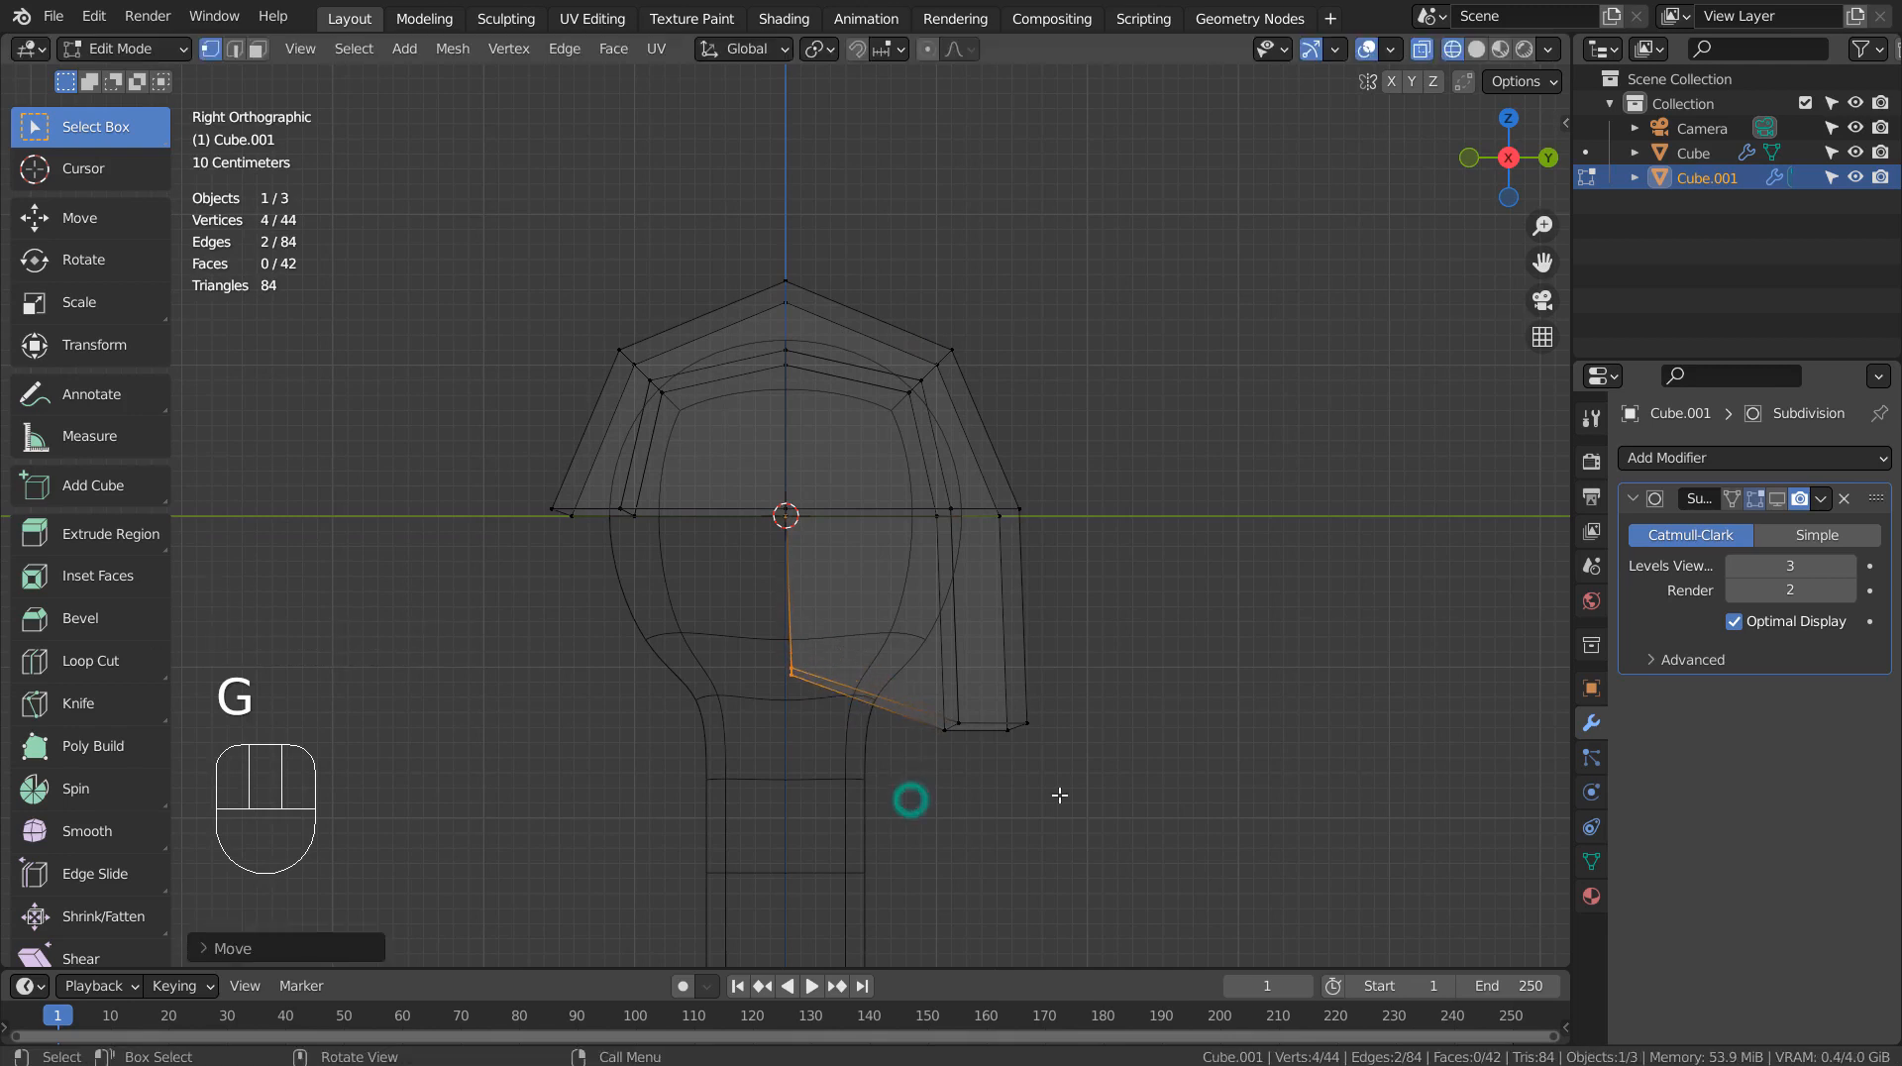
- Select the rearmost lower vertices of the hanging part, lower them slightly along Z, and finish editing the mesh
key("b")
left_click_drag(985, 679, 1082, 811)
key("g")
key("z")
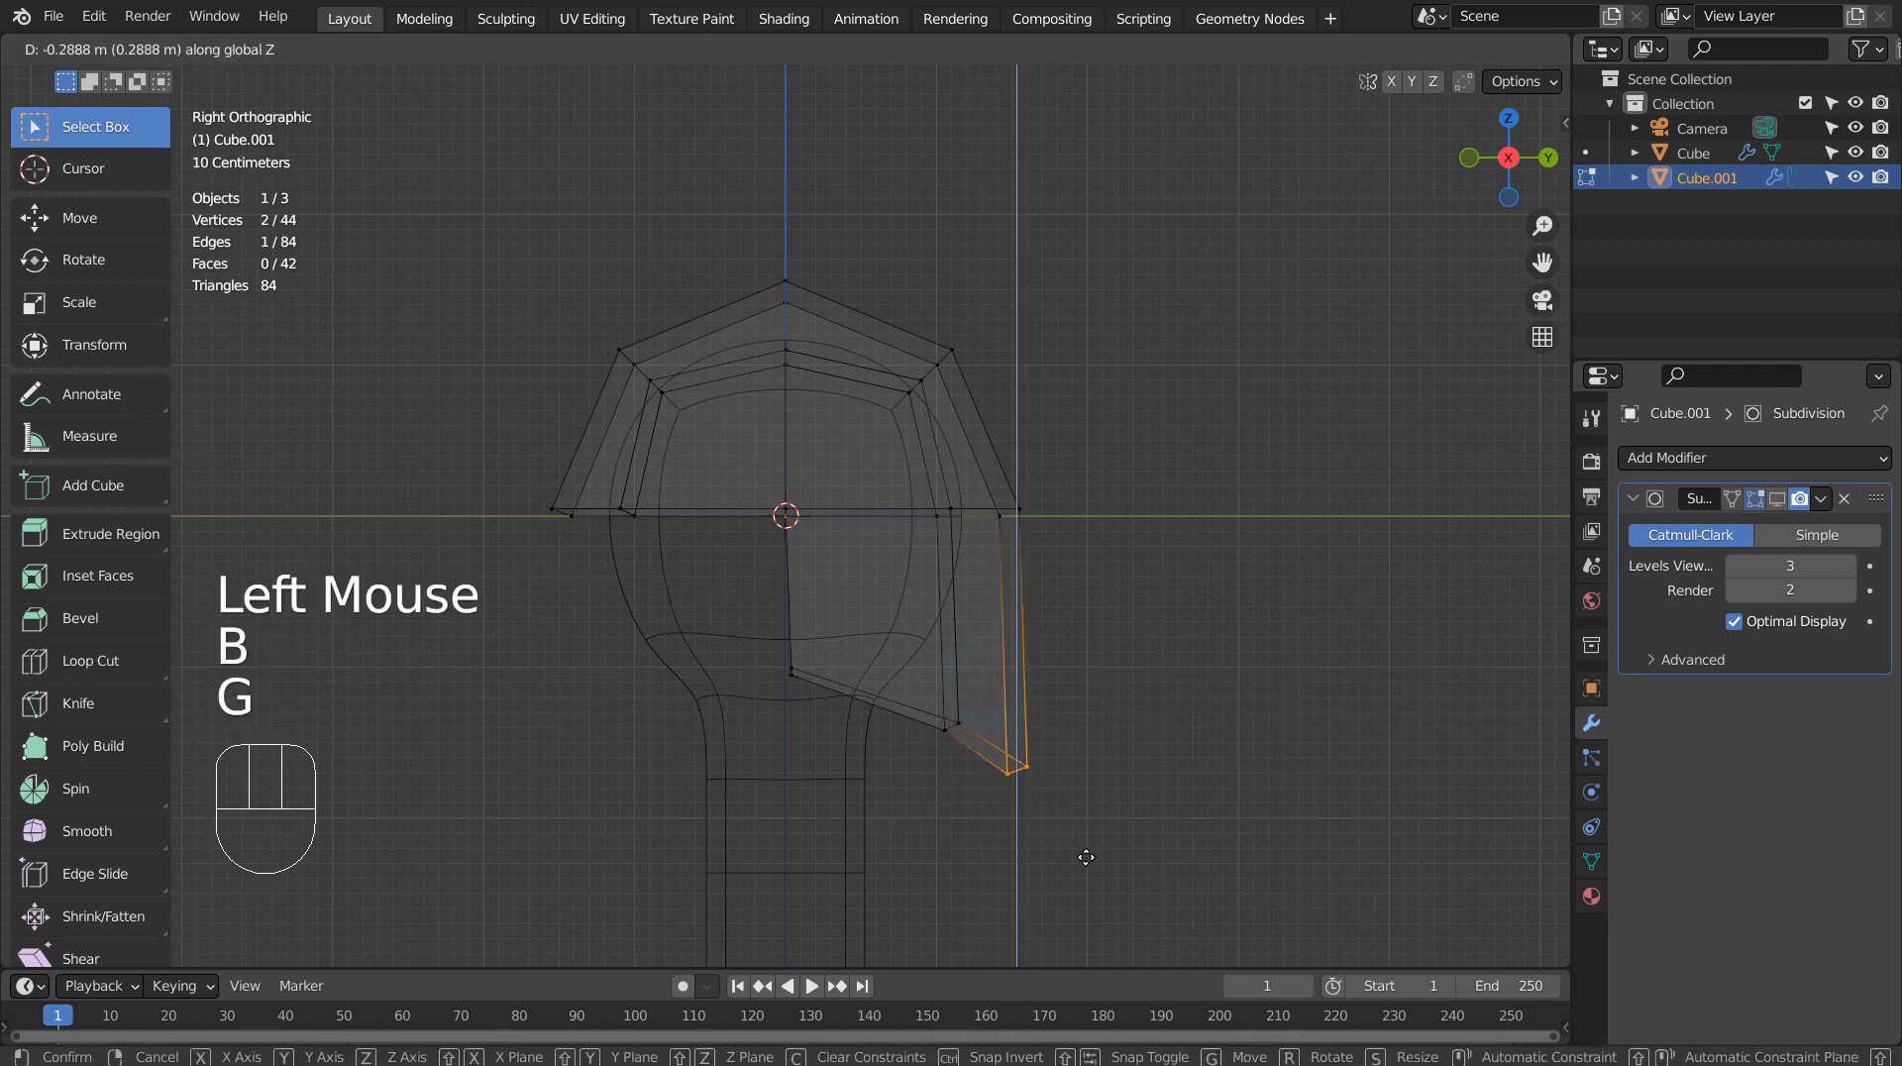
key("Tab")
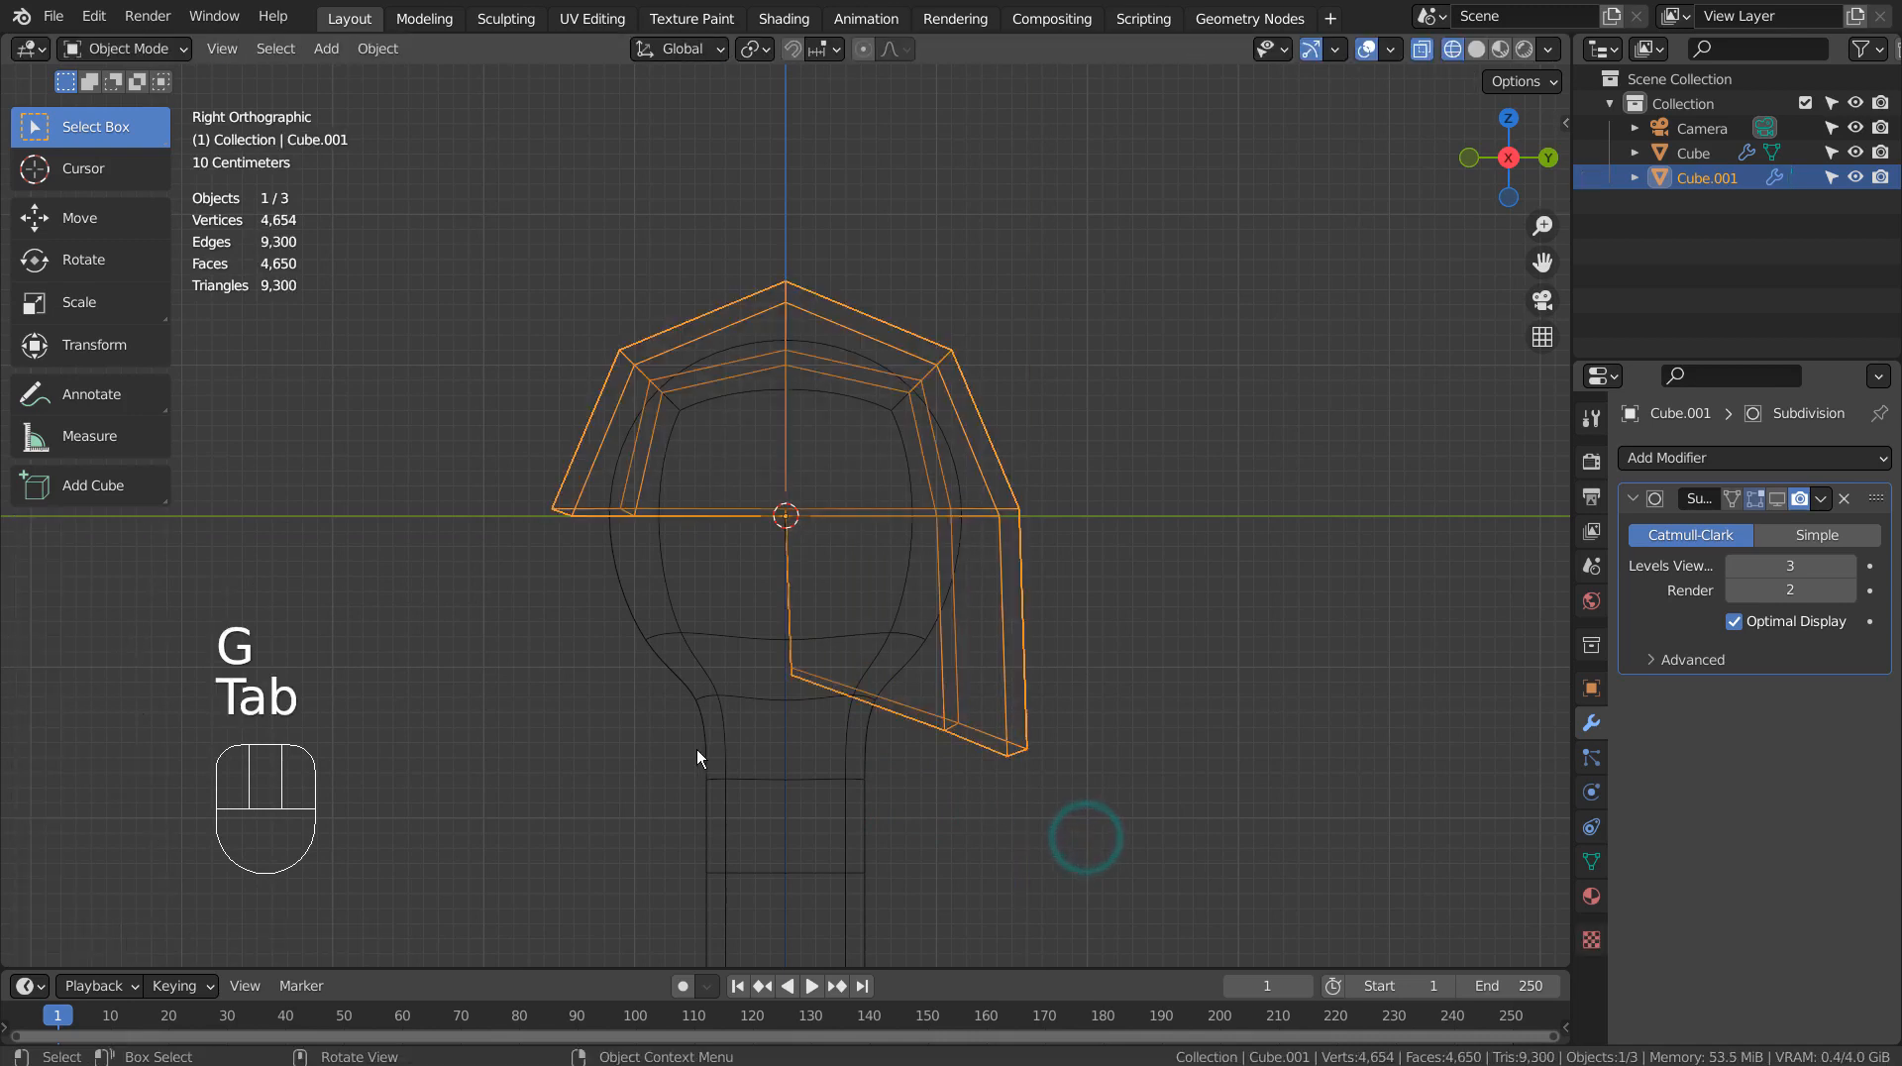
- Return to solid shading, show the shell's Subdivision Surface in the viewport, and inspect the whole deselected figure
key("shift+z")
middle_click_drag(617, 755, 871, 751)
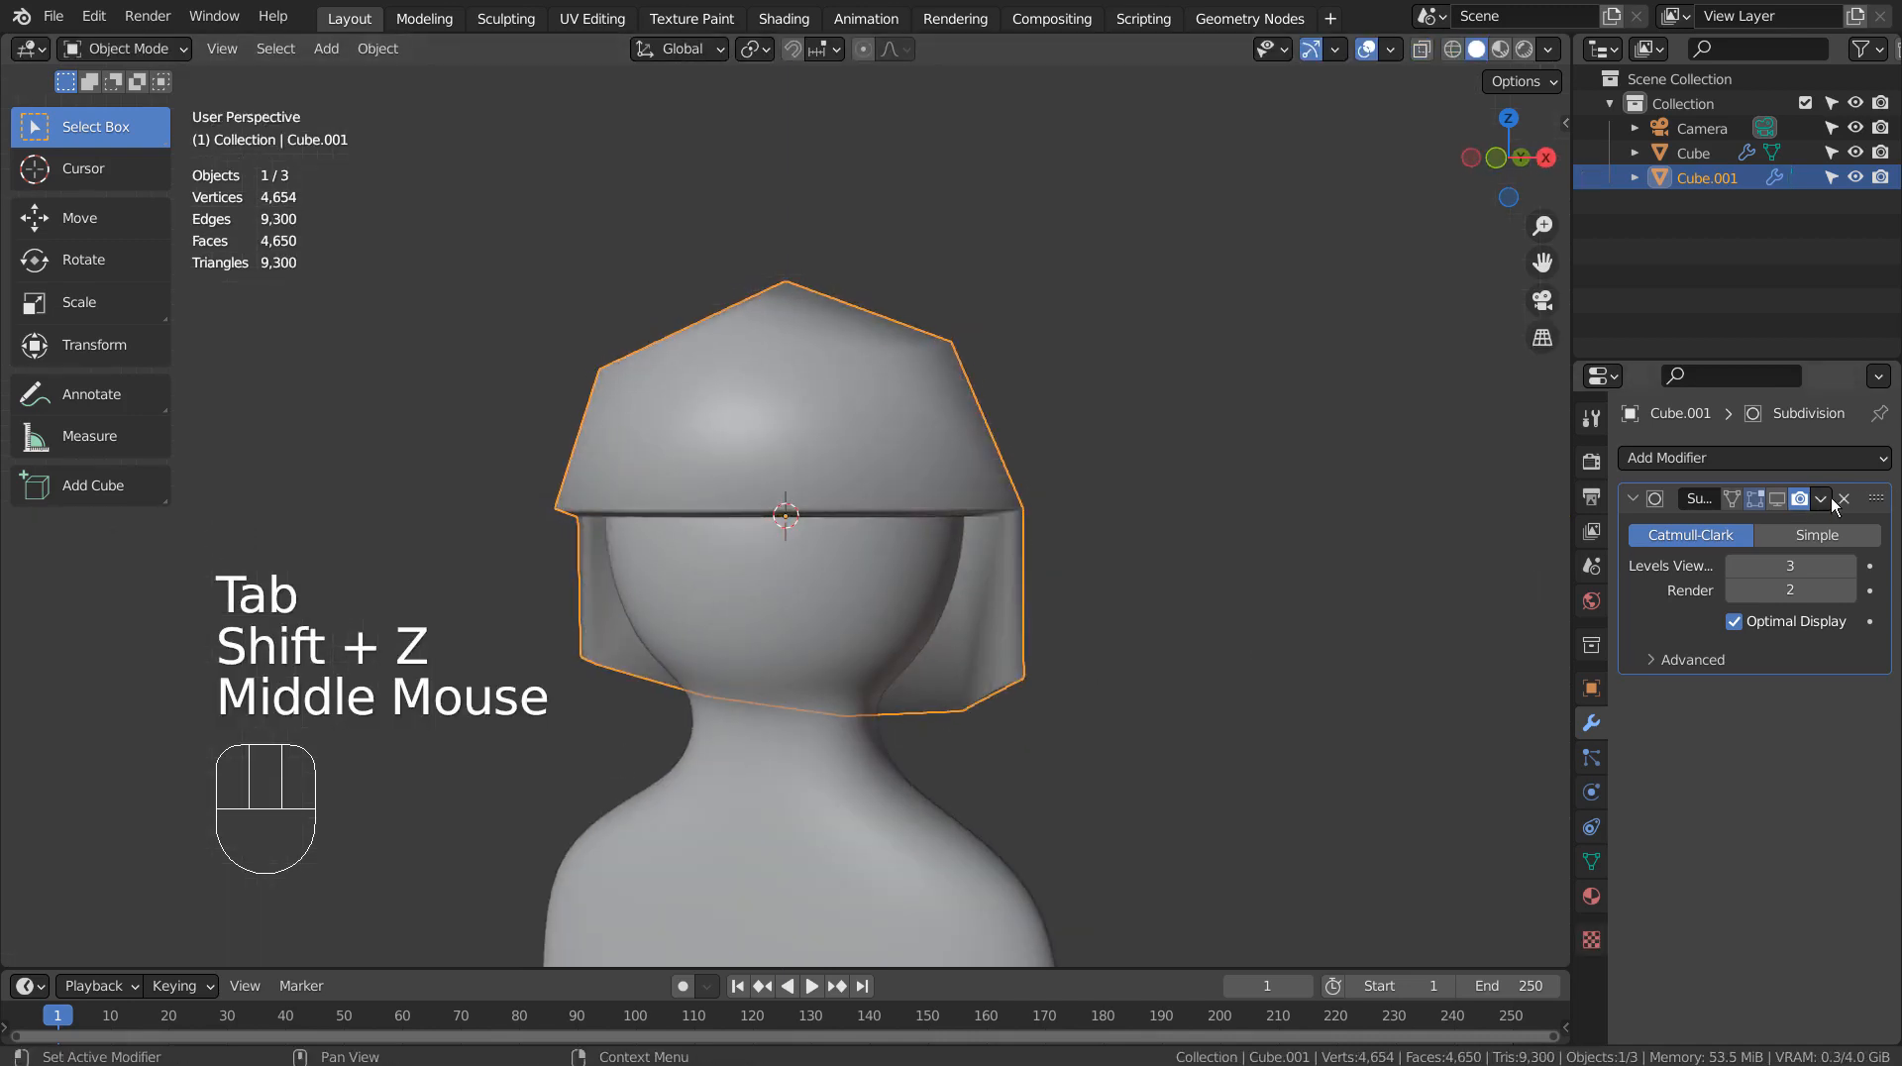
left_click(1761, 498)
left_click(1780, 497)
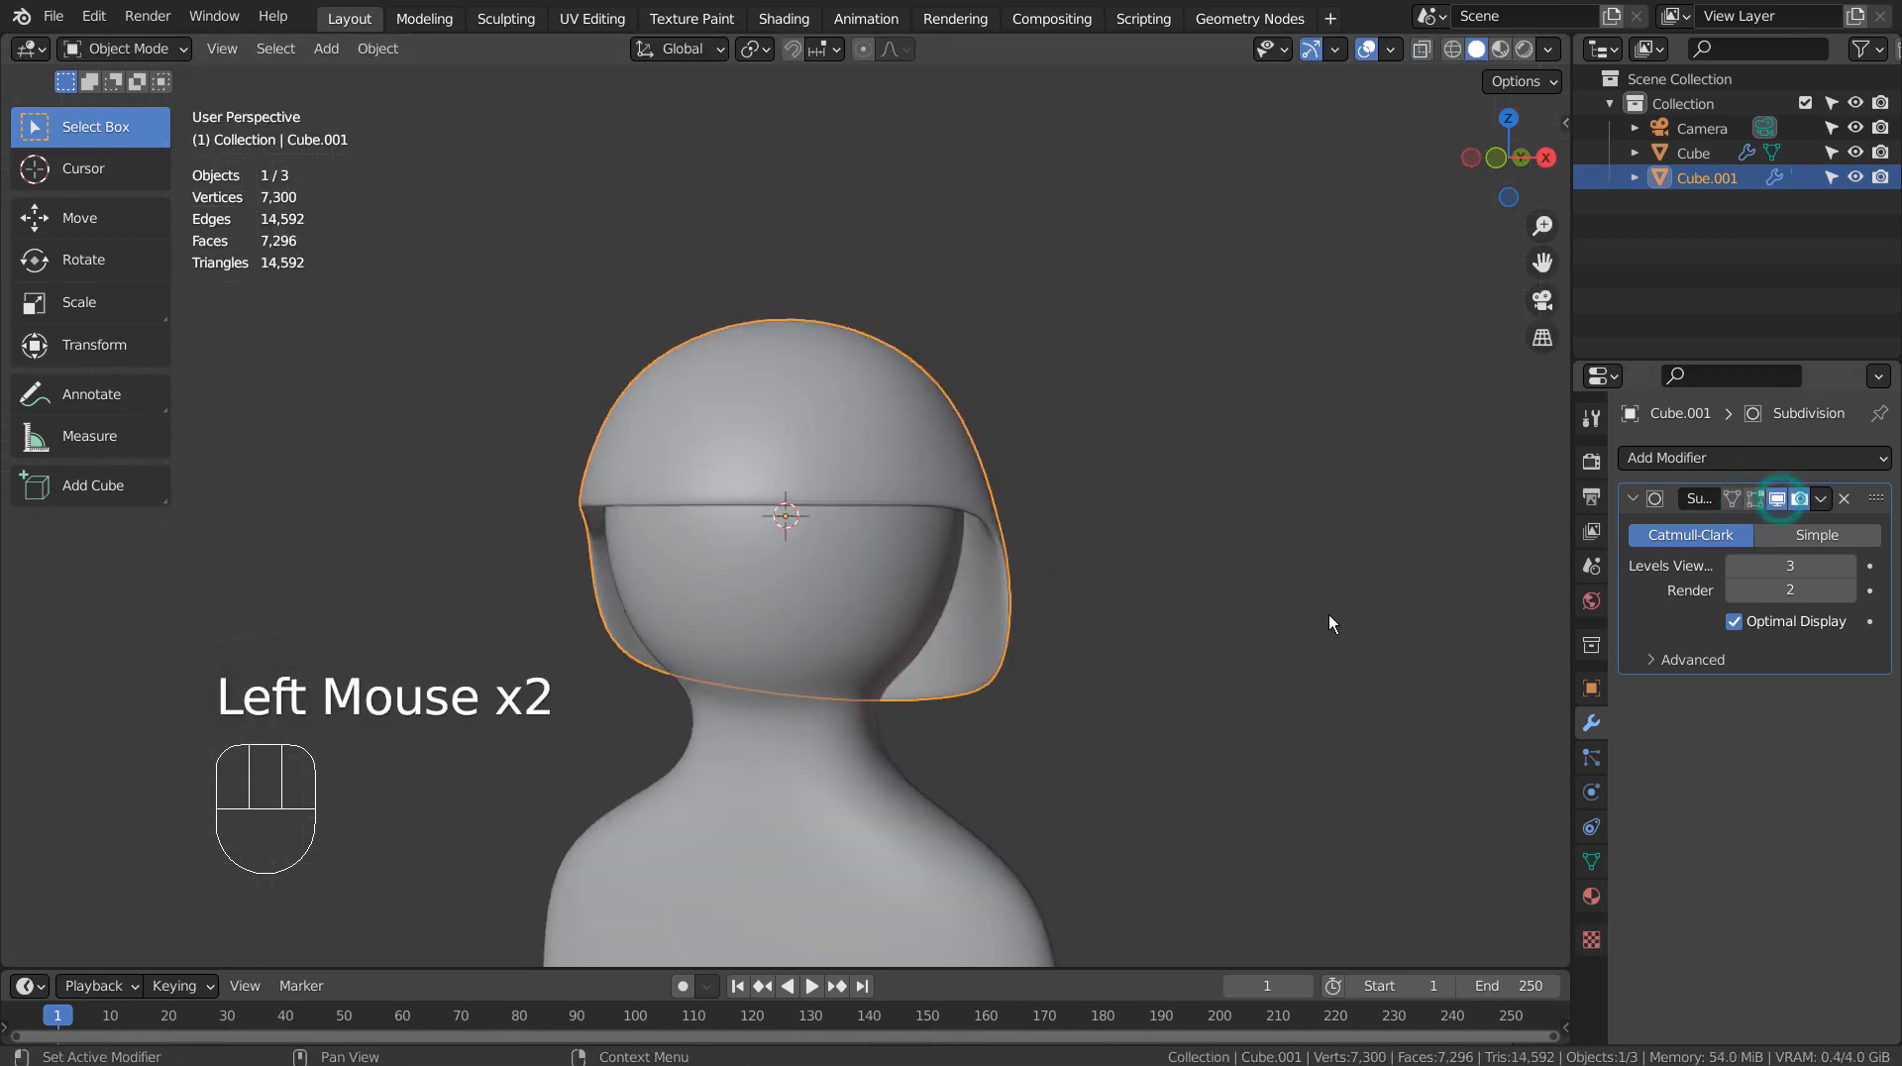
left_click(1130, 677)
middle_click_drag(1078, 799, 1175, 802)
scroll(1179, 799, "down", 4)
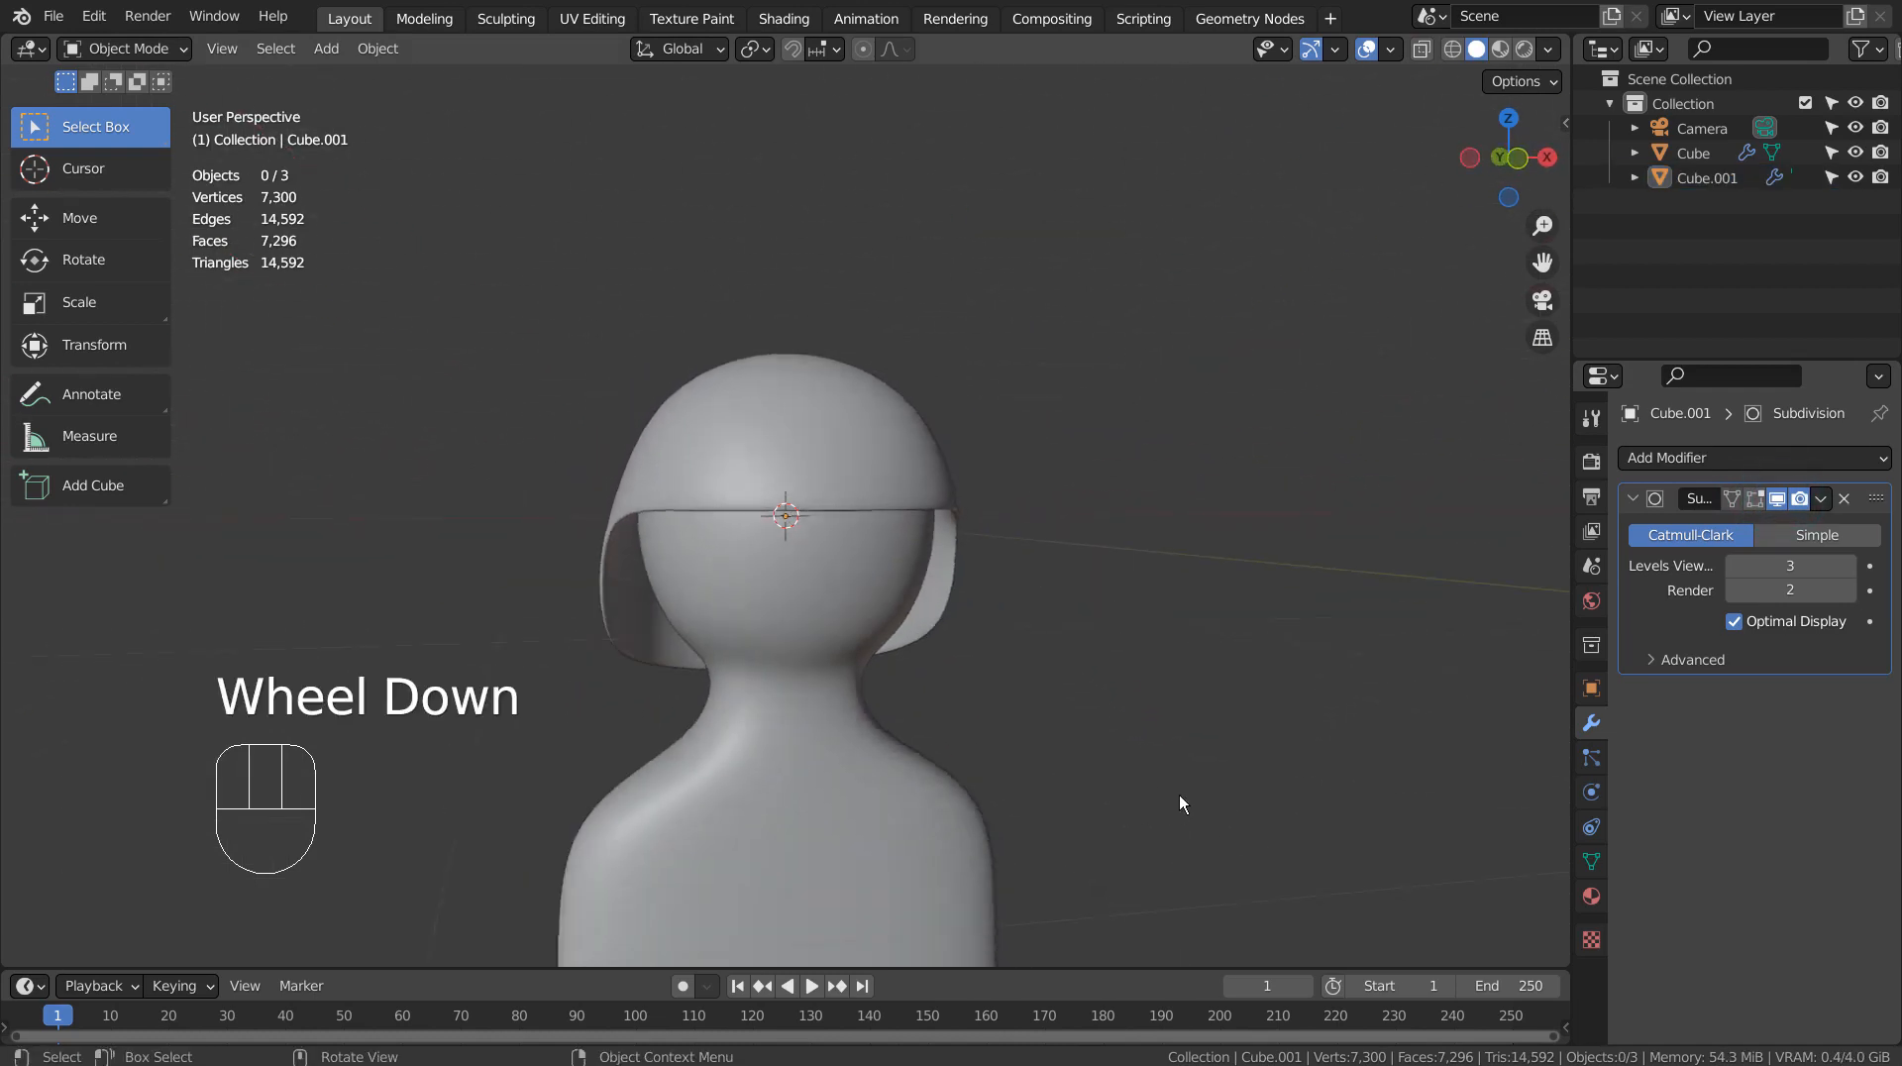
left_click(1174, 782)
left_click(1173, 782)
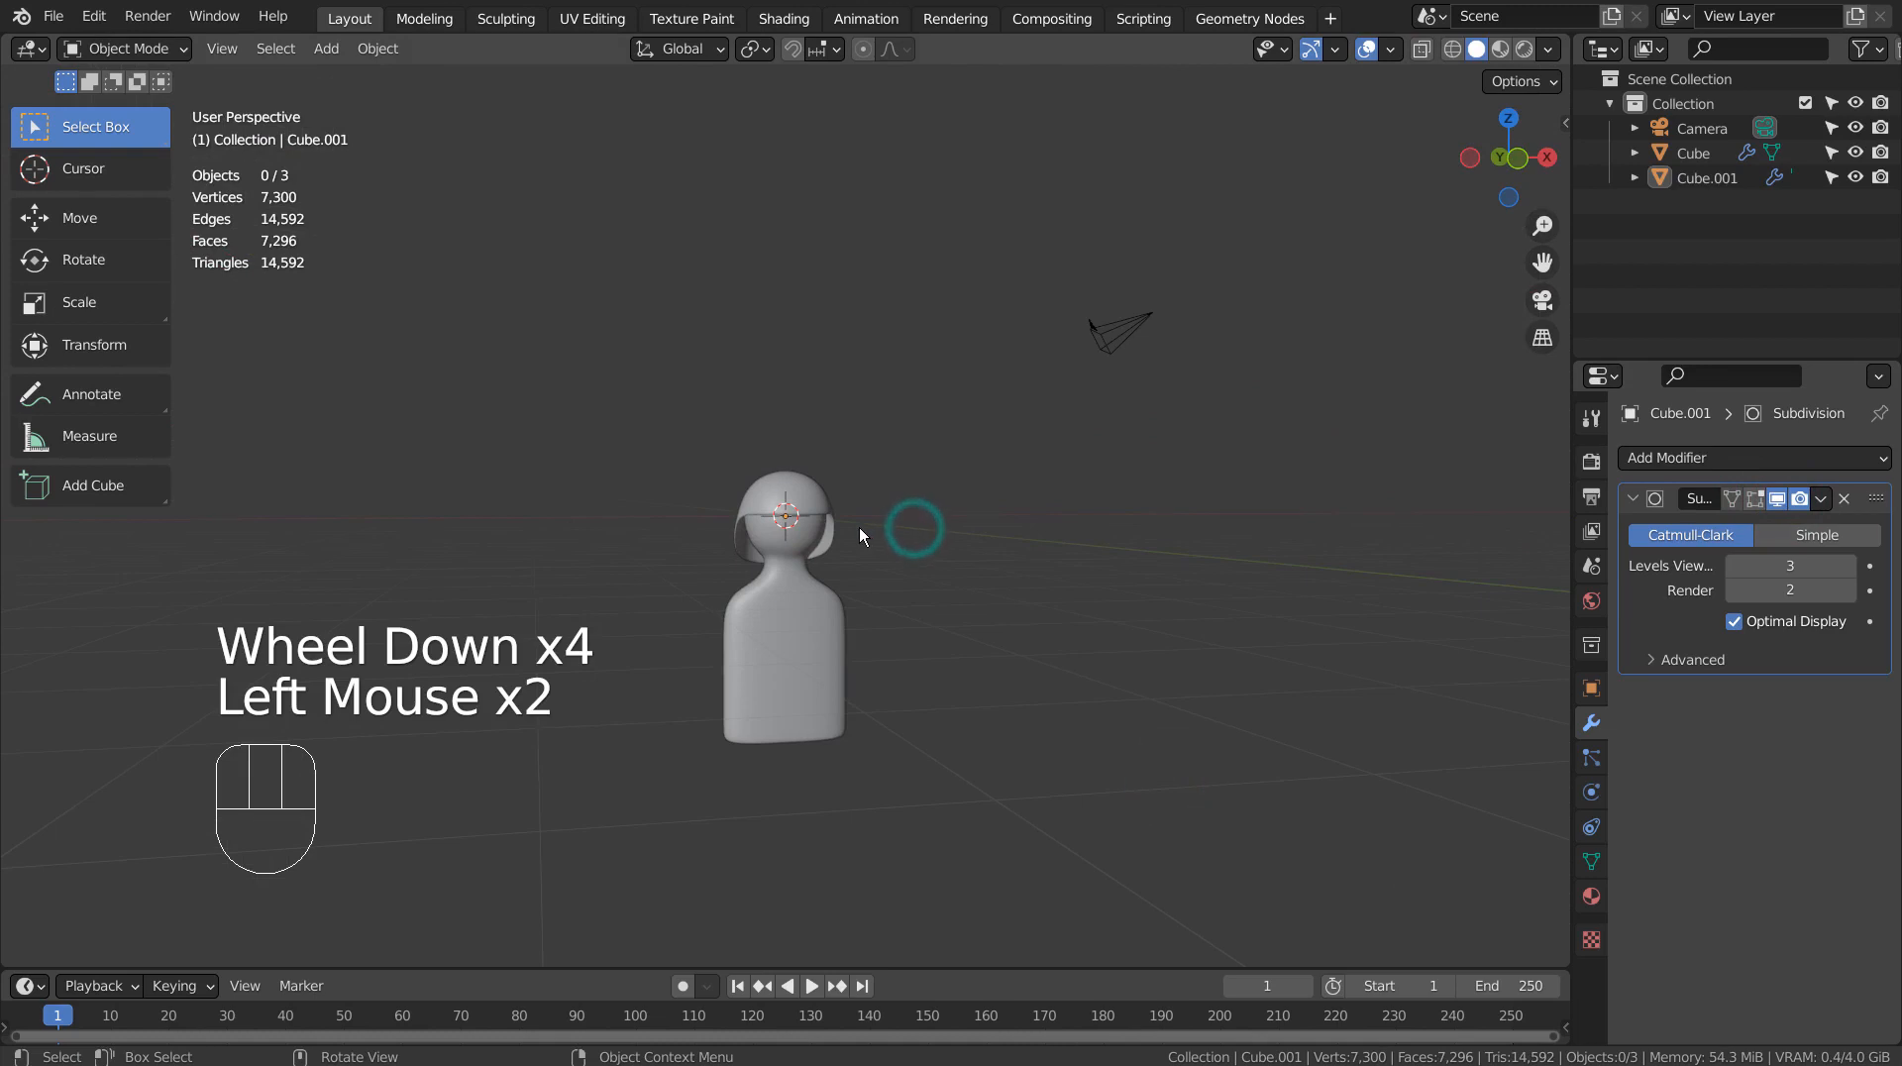
- Try duplicating the body and hair shell together in place, and undo the duplication
key("b")
left_click_drag(773, 479, 819, 657)
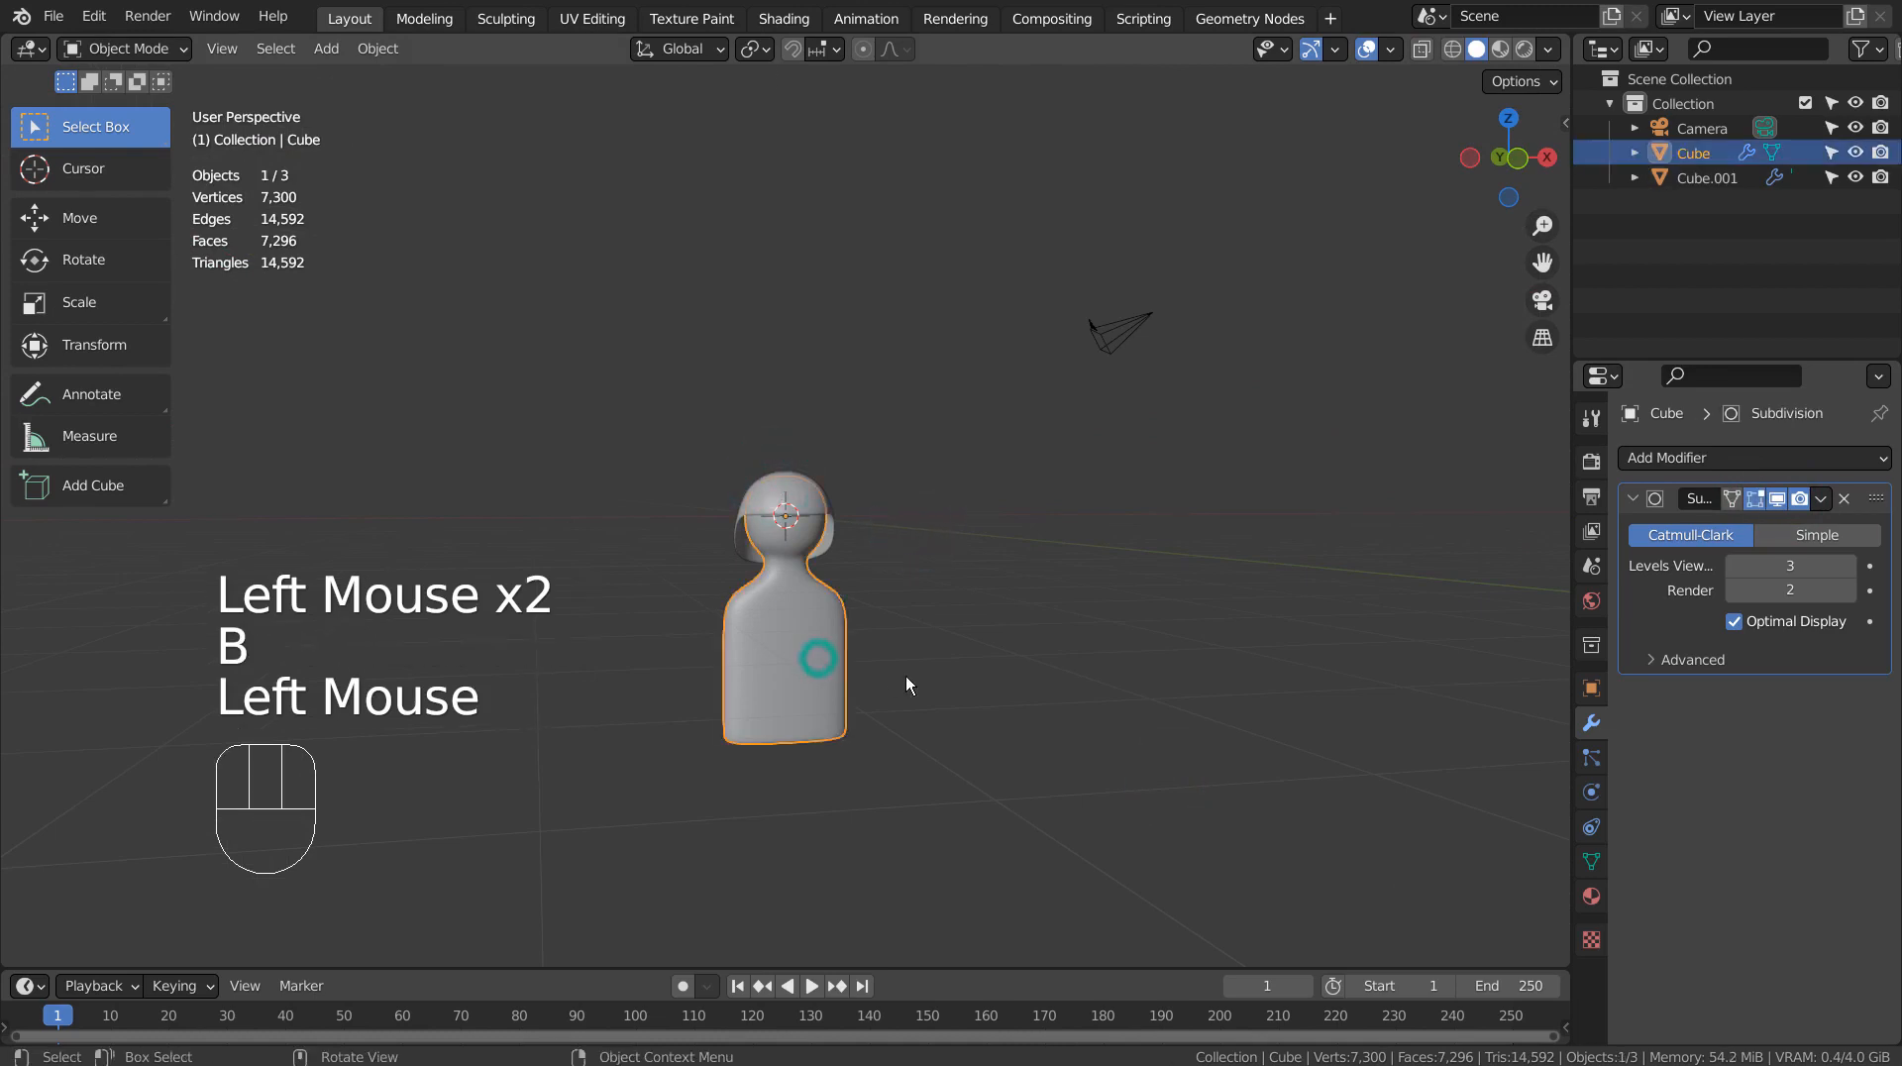
middle_click_drag(1020, 733, 999, 775)
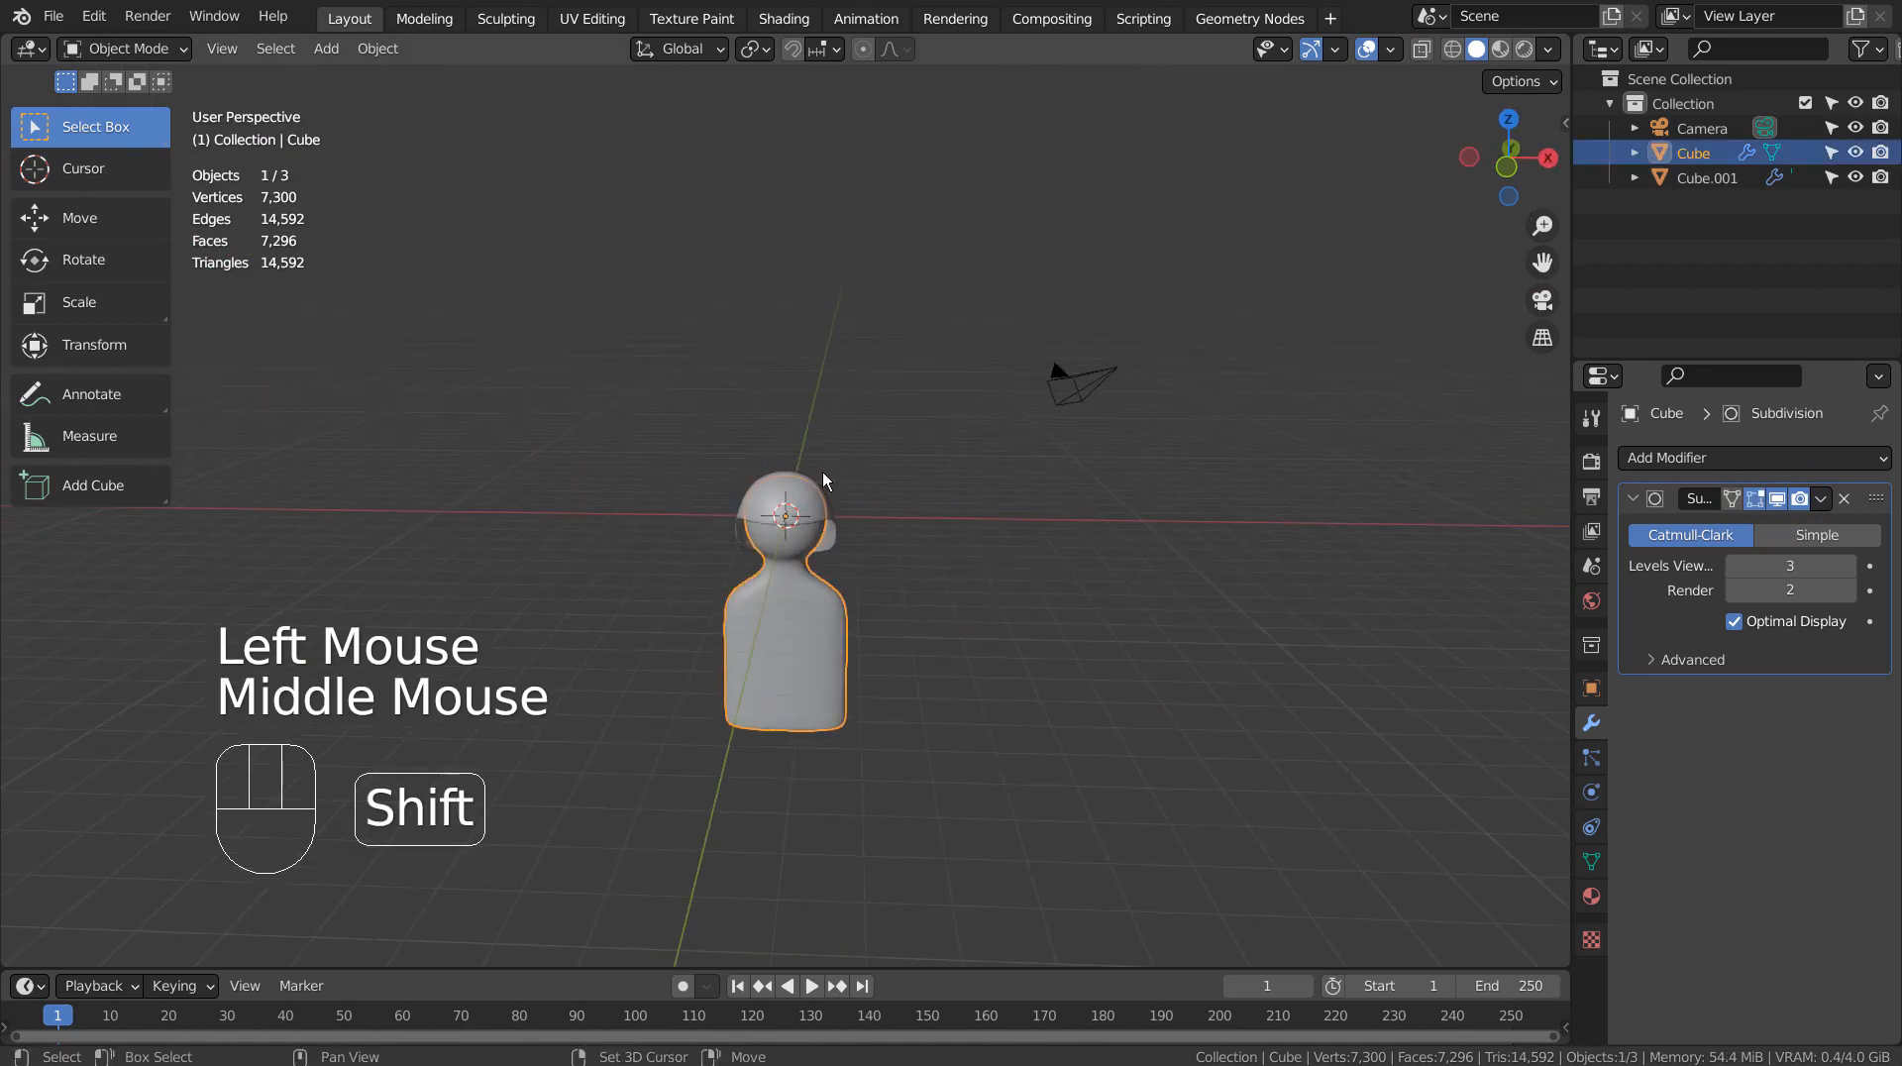
left_click(820, 498, "shift")
key("shift+d")
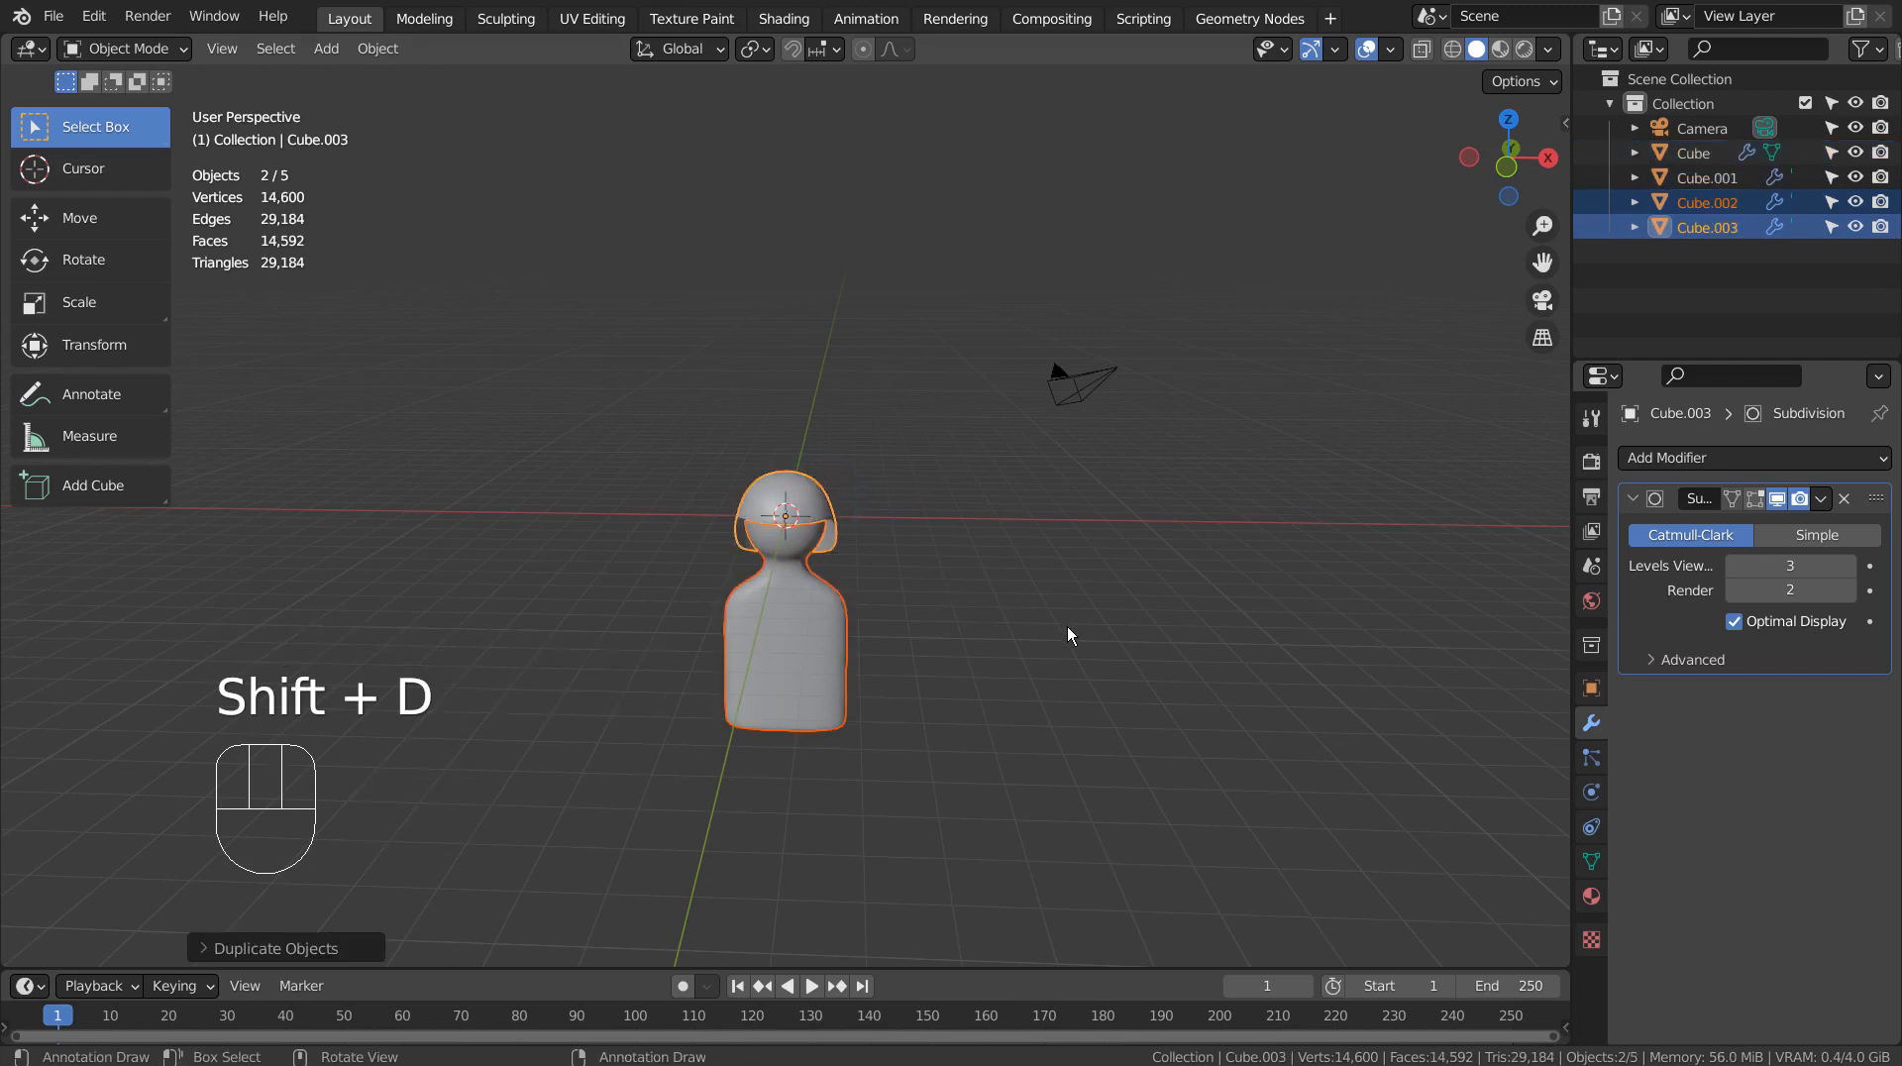
key("ctrl+z")
key("ctrl+z")
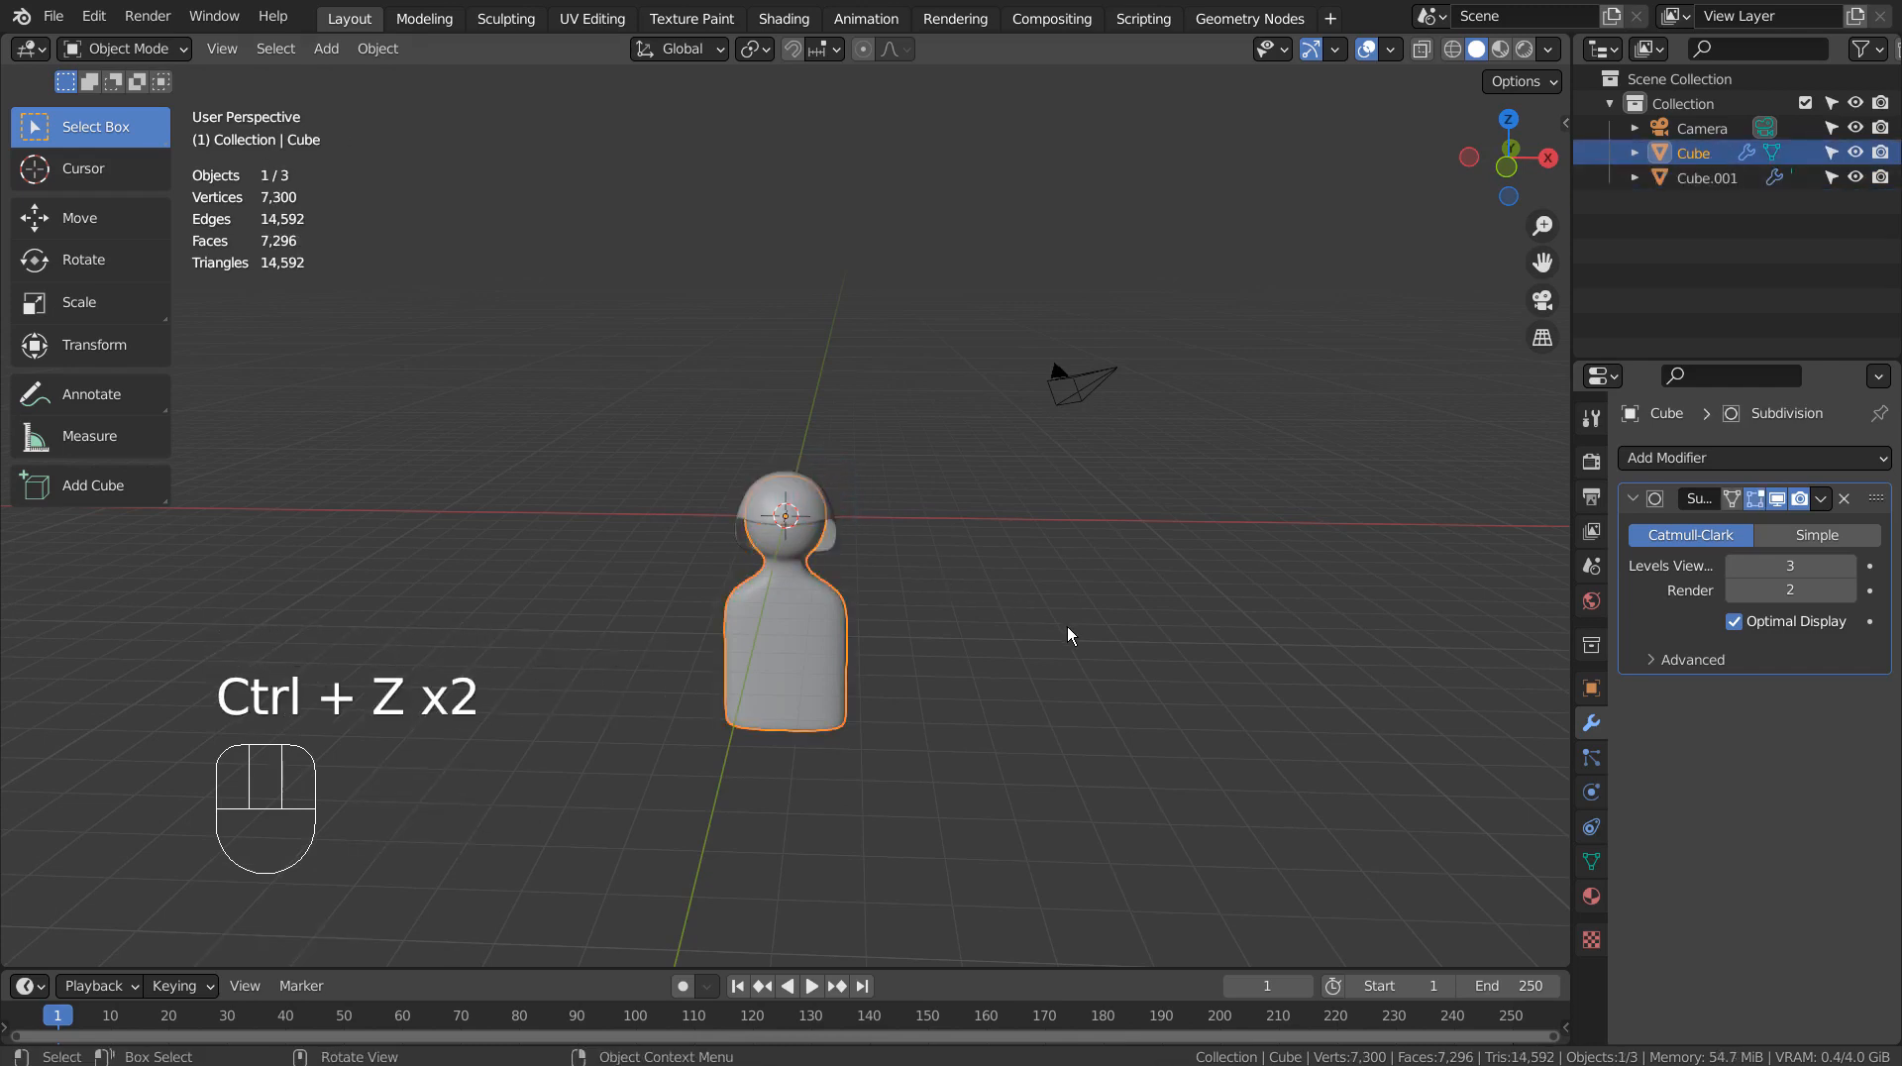
- Select the body and hair shell from the front and raise both along Z until the base rests at ground level
key("KP_1")
key("b")
left_click_drag(986, 455, 827, 540)
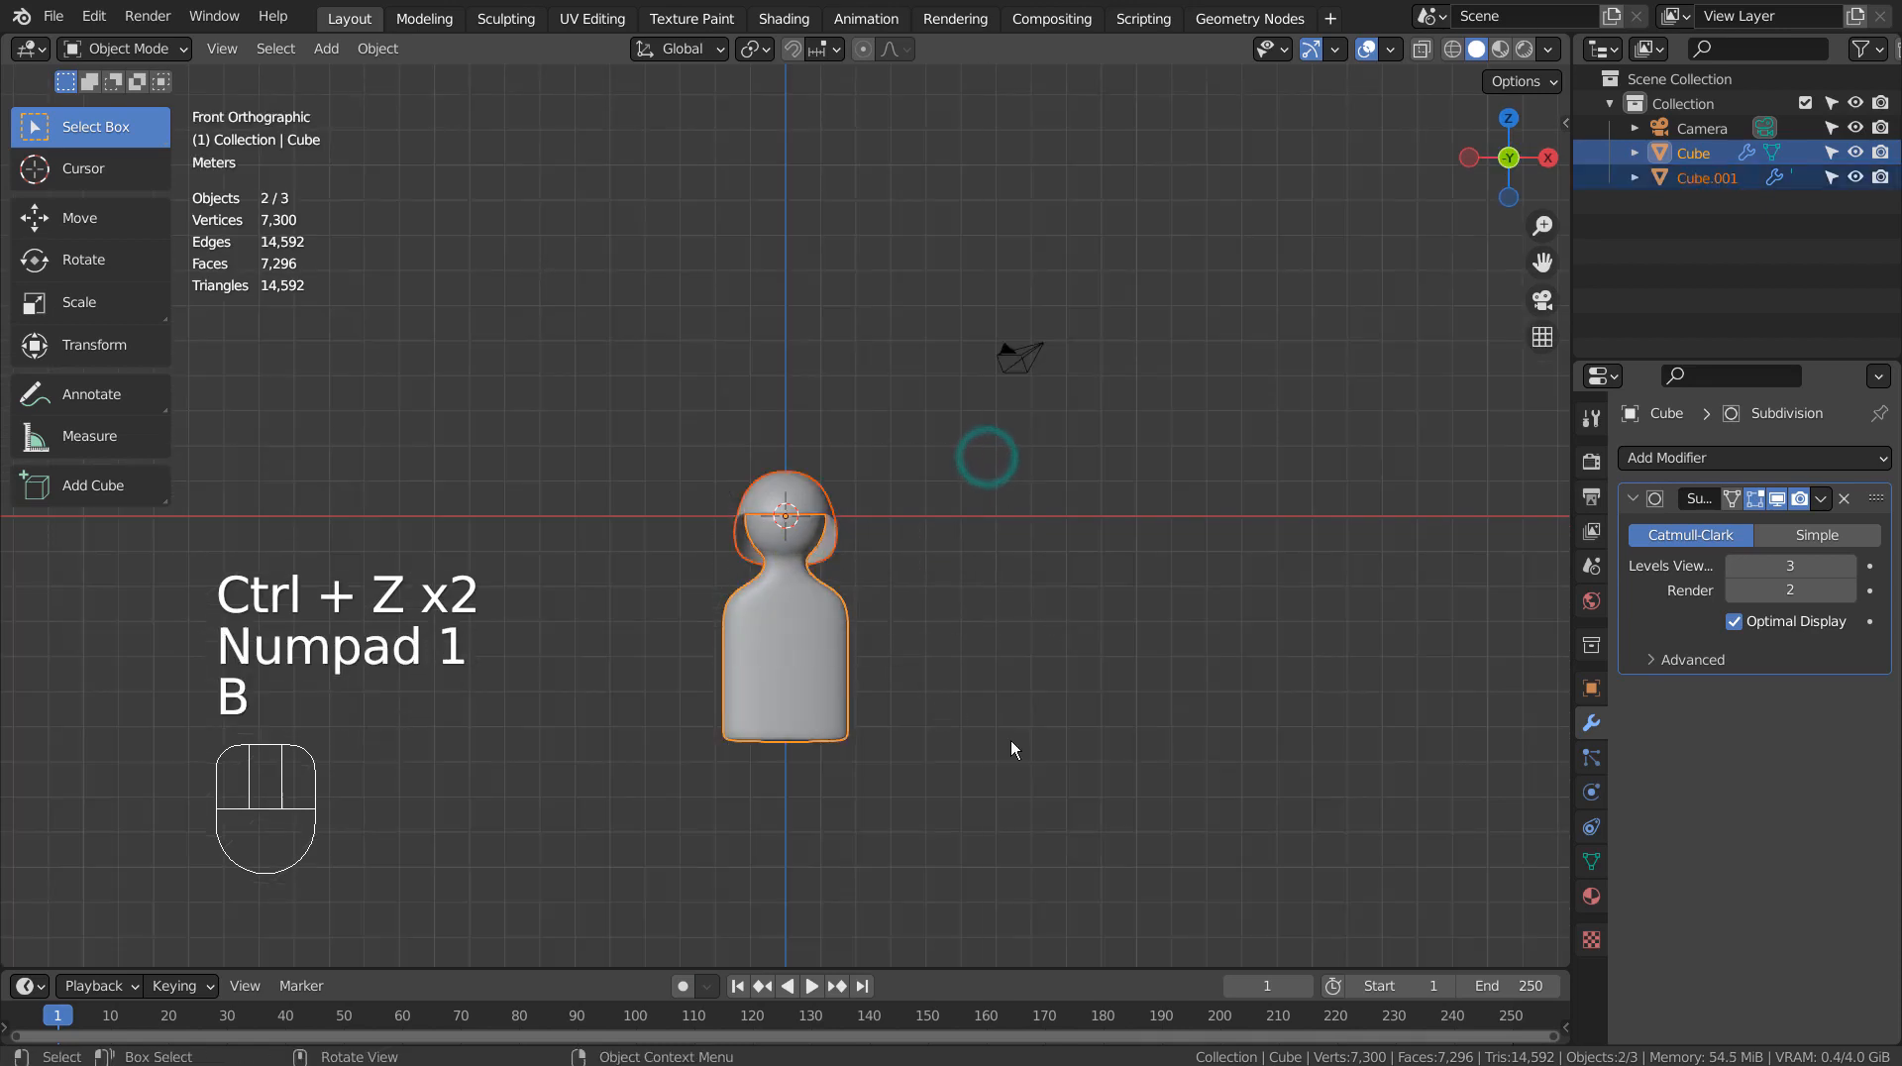
key("g")
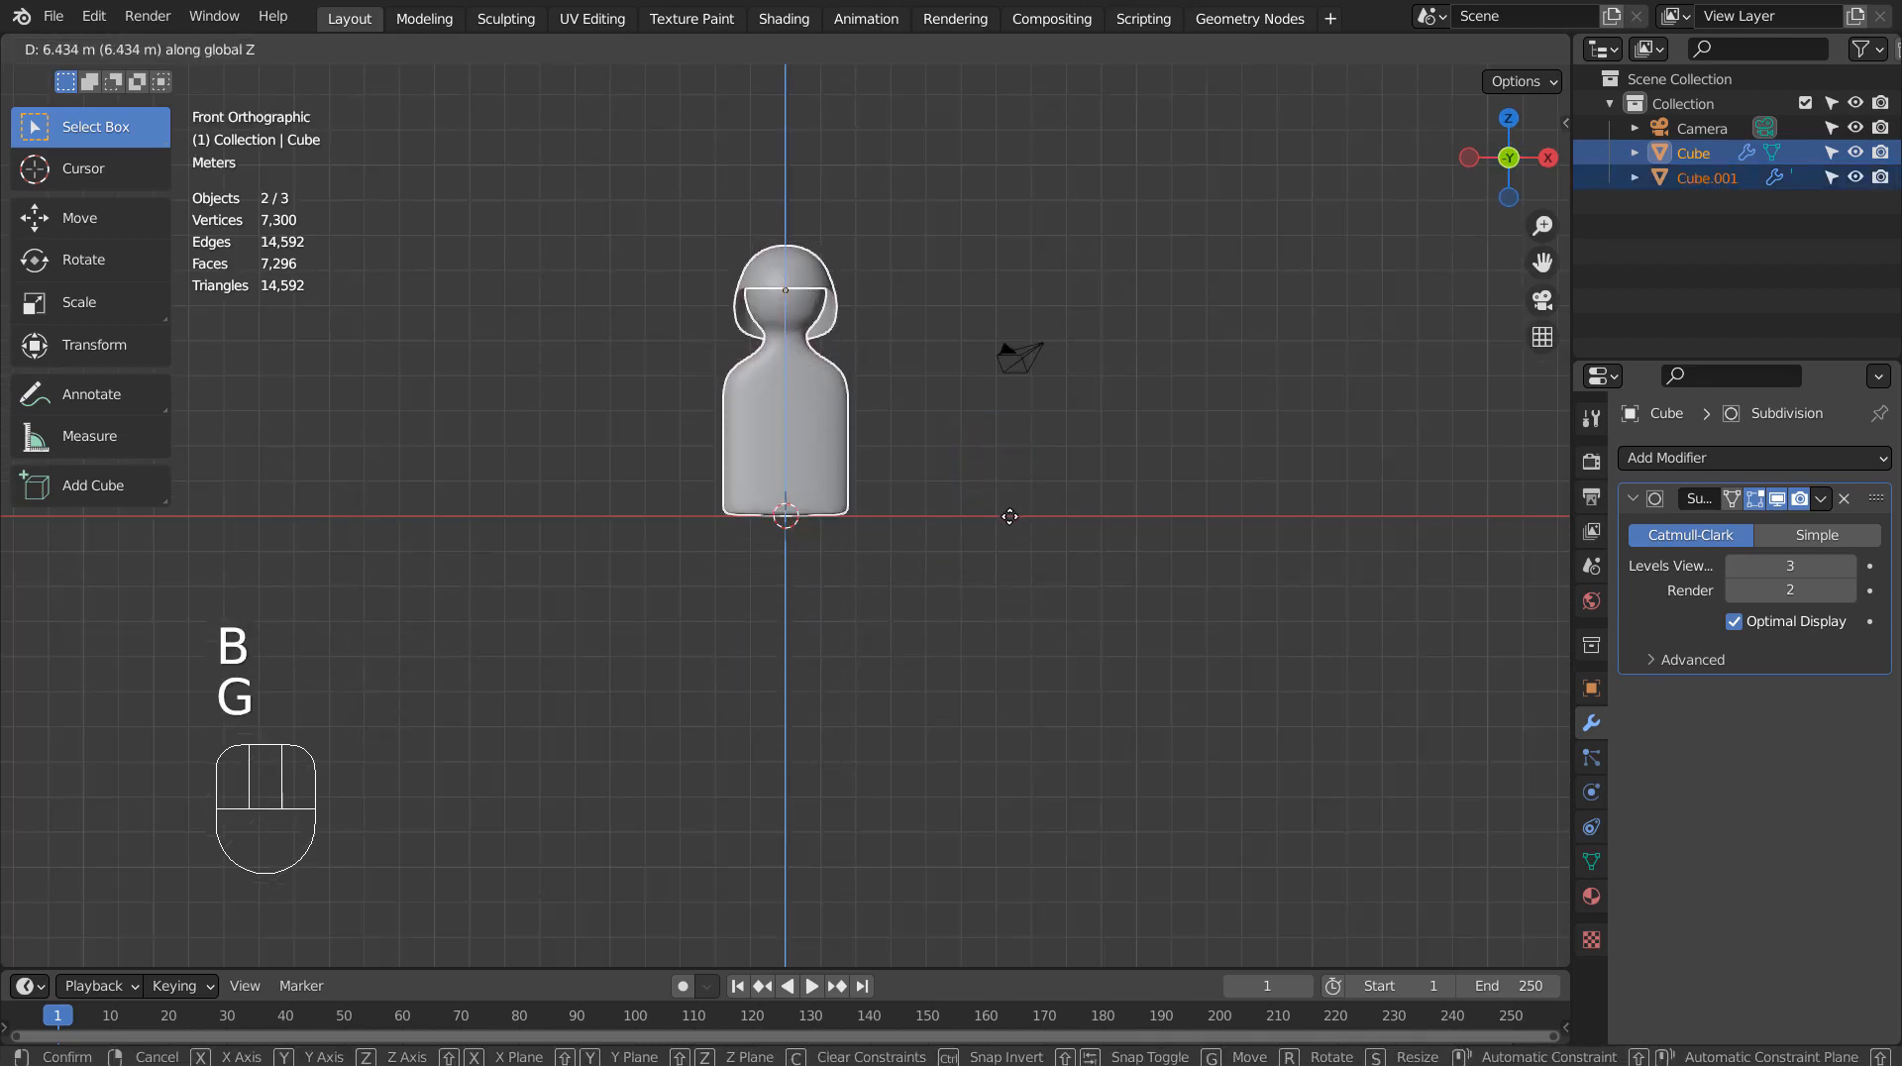
left_click(1009, 519)
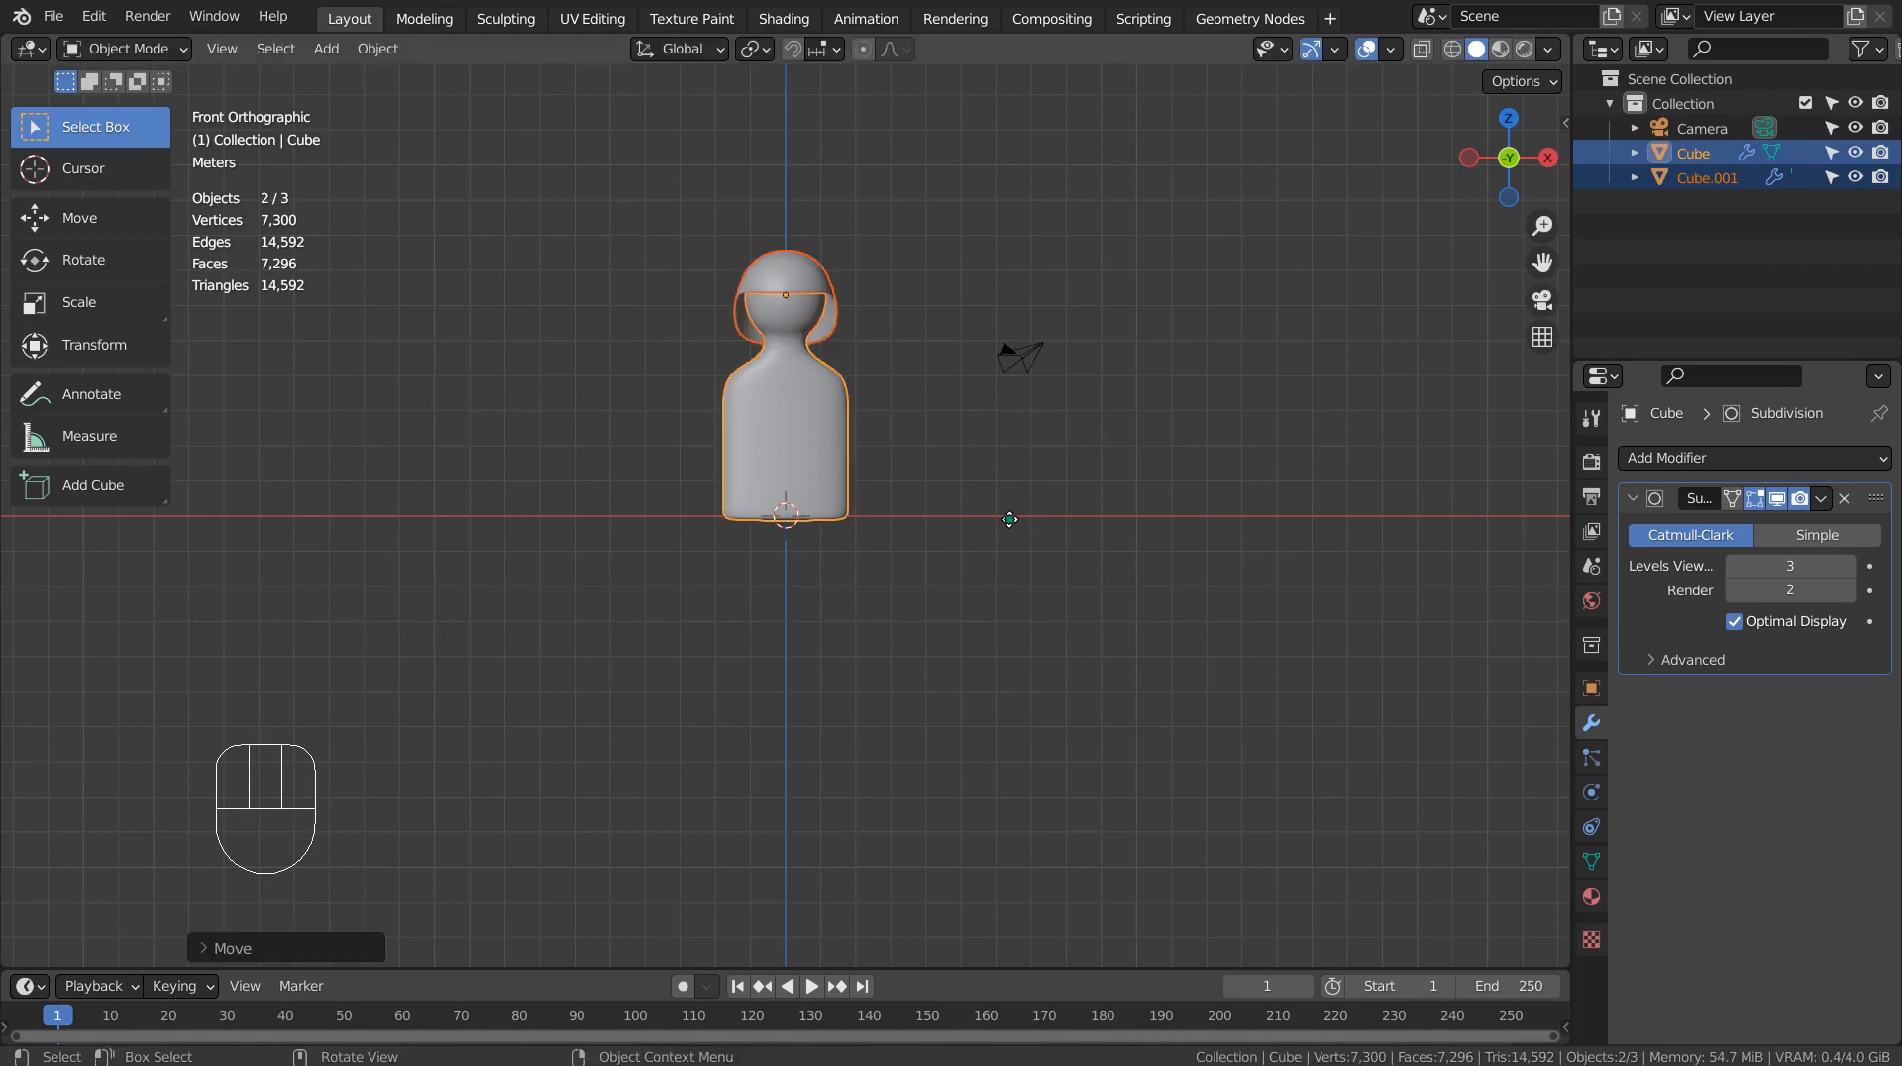
- Set the origin of both the body and the hair shell to the 3D cursor
left_click(378, 48)
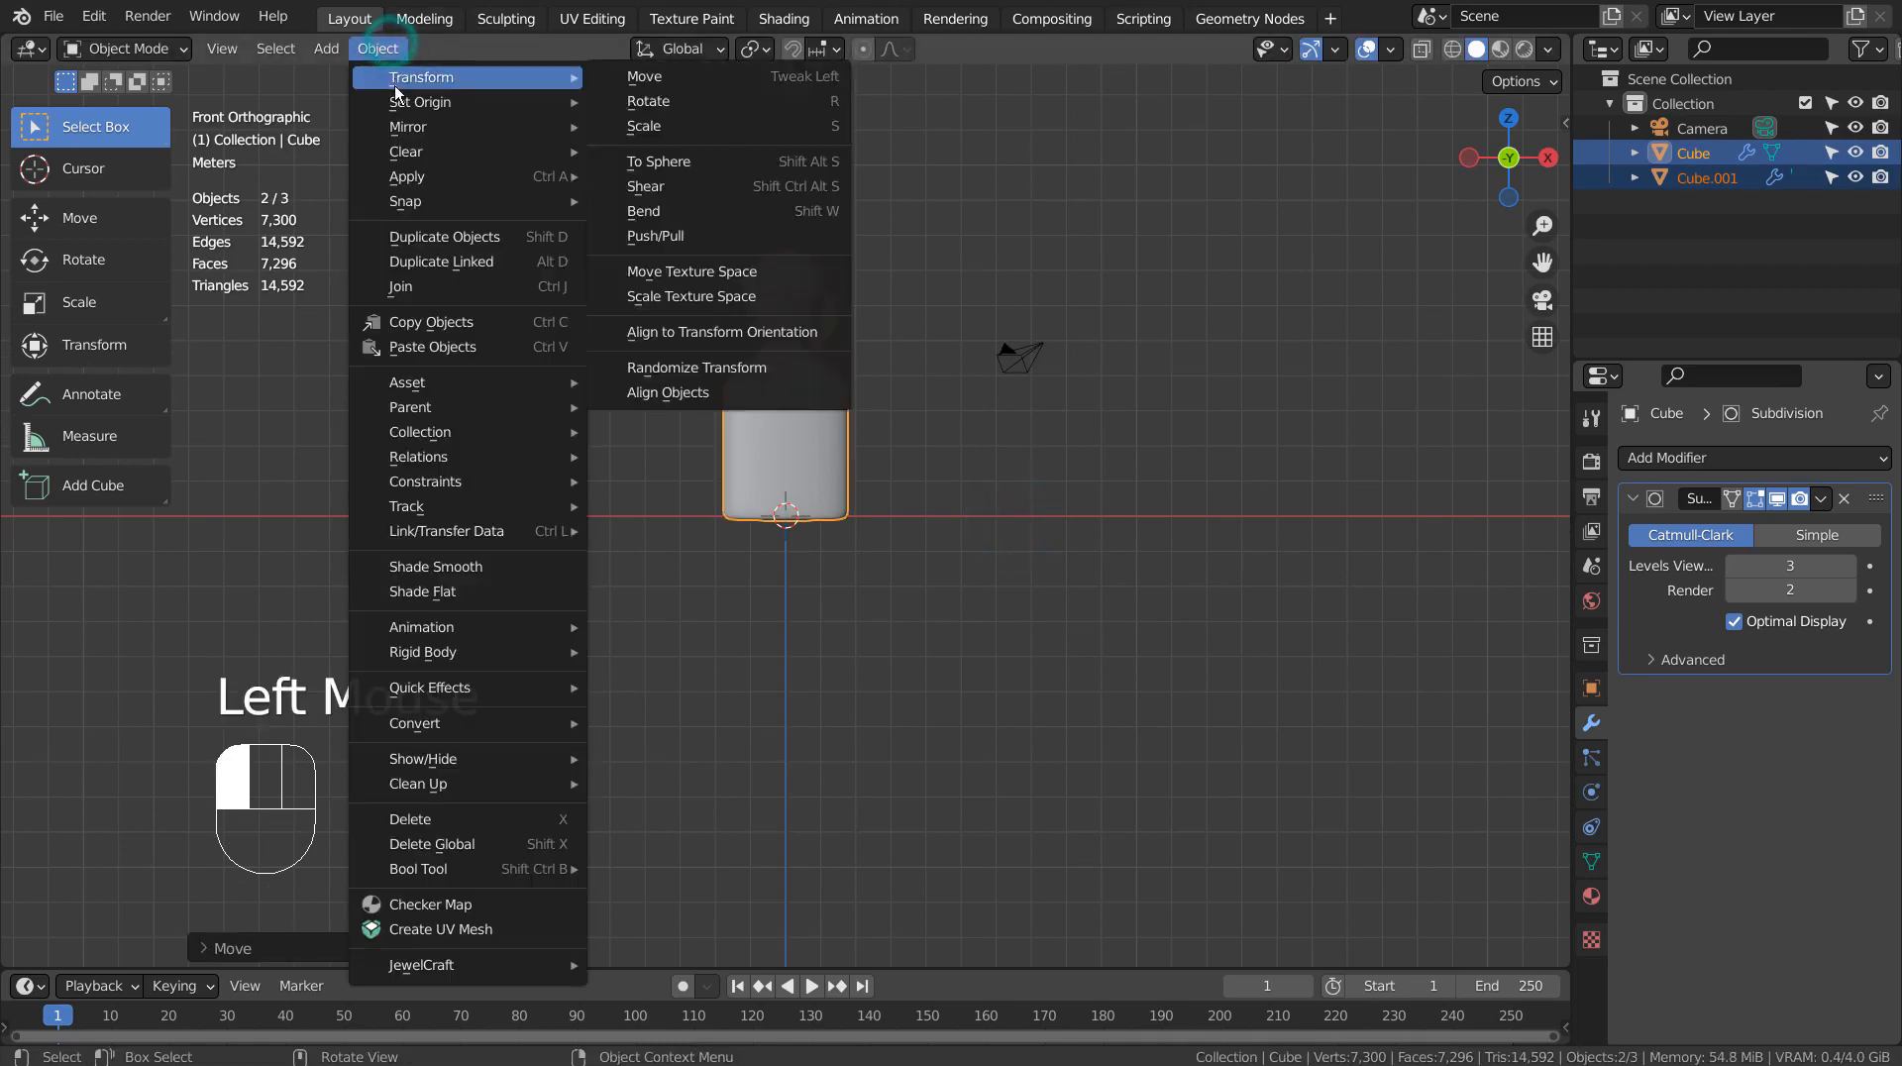
mouse_move(463, 102)
left_click(746, 153)
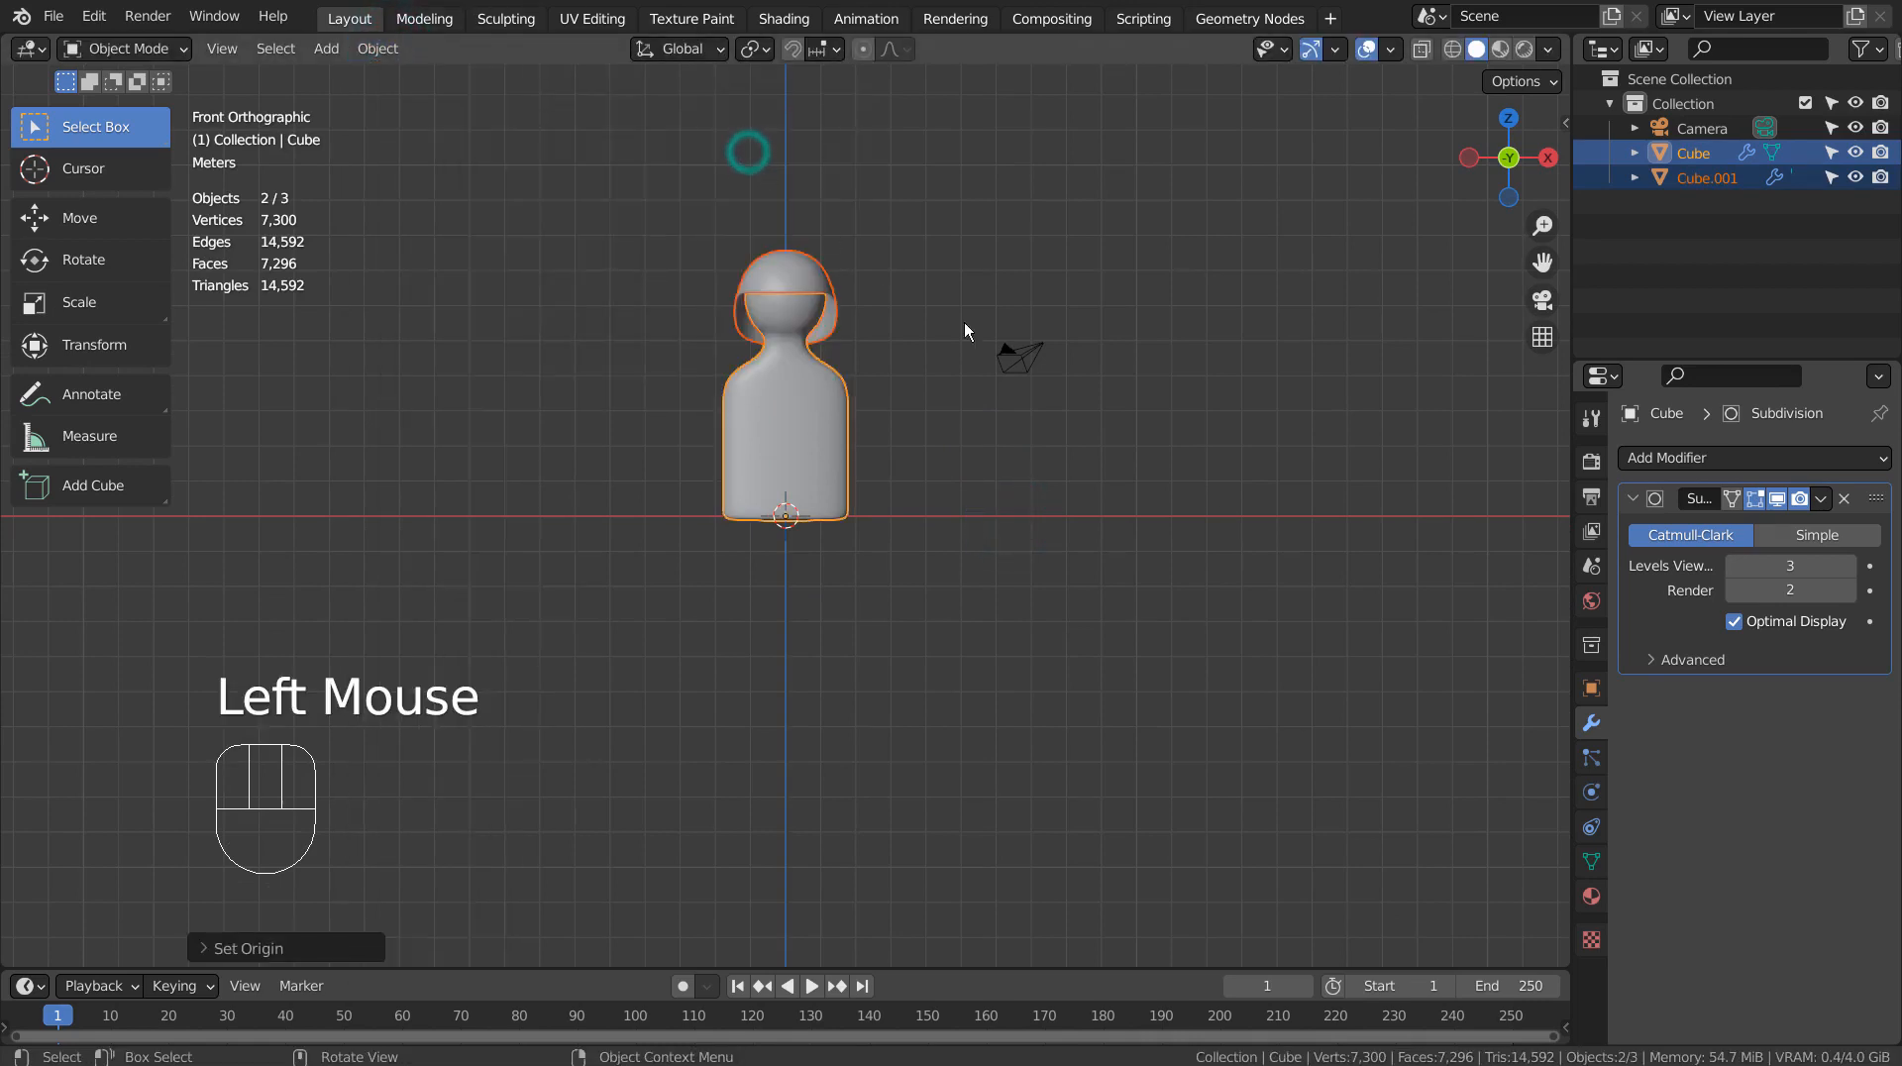
- Try scaling the body and hair shell down together toward the base, and undo the scaling
key("s")
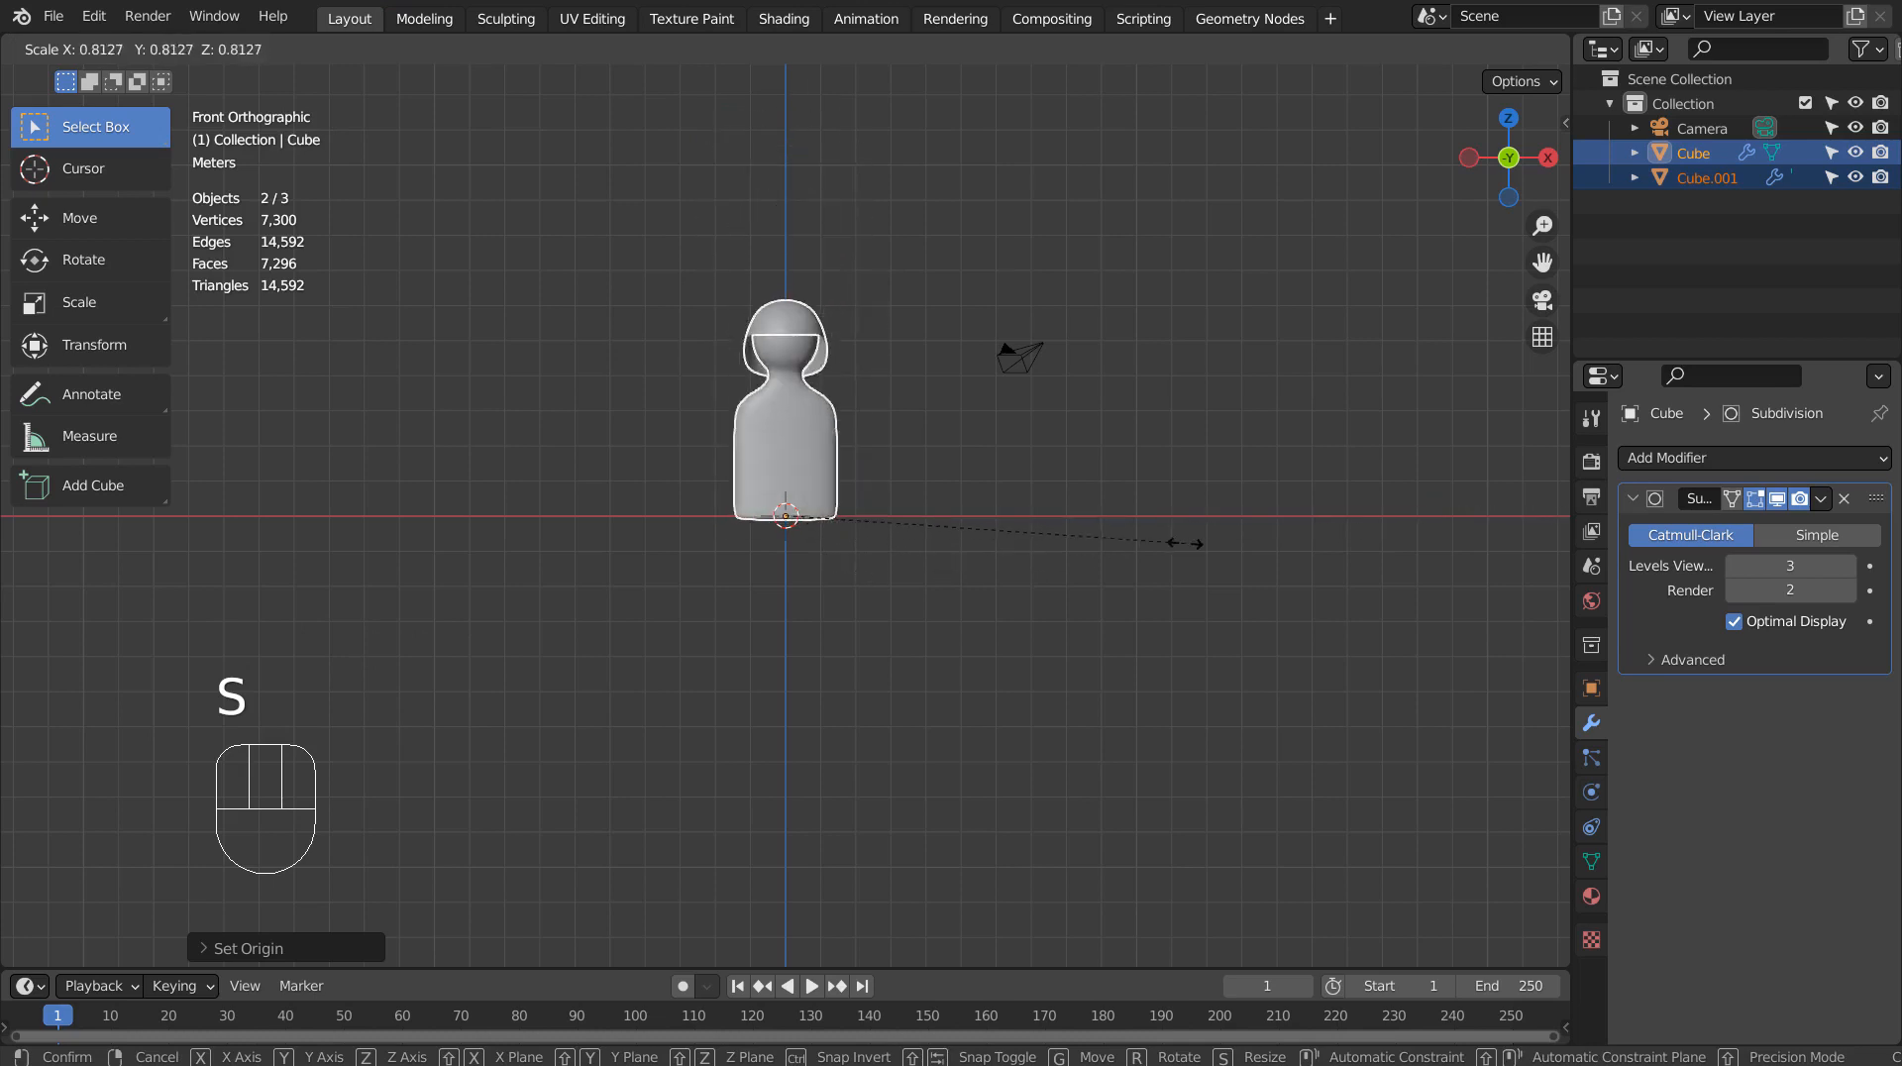
left_click(1198, 543)
key("ctrl+z")
scroll(1284, 516, "up", 2)
middle_click_drag(1281, 432, 1256, 632, "shift")
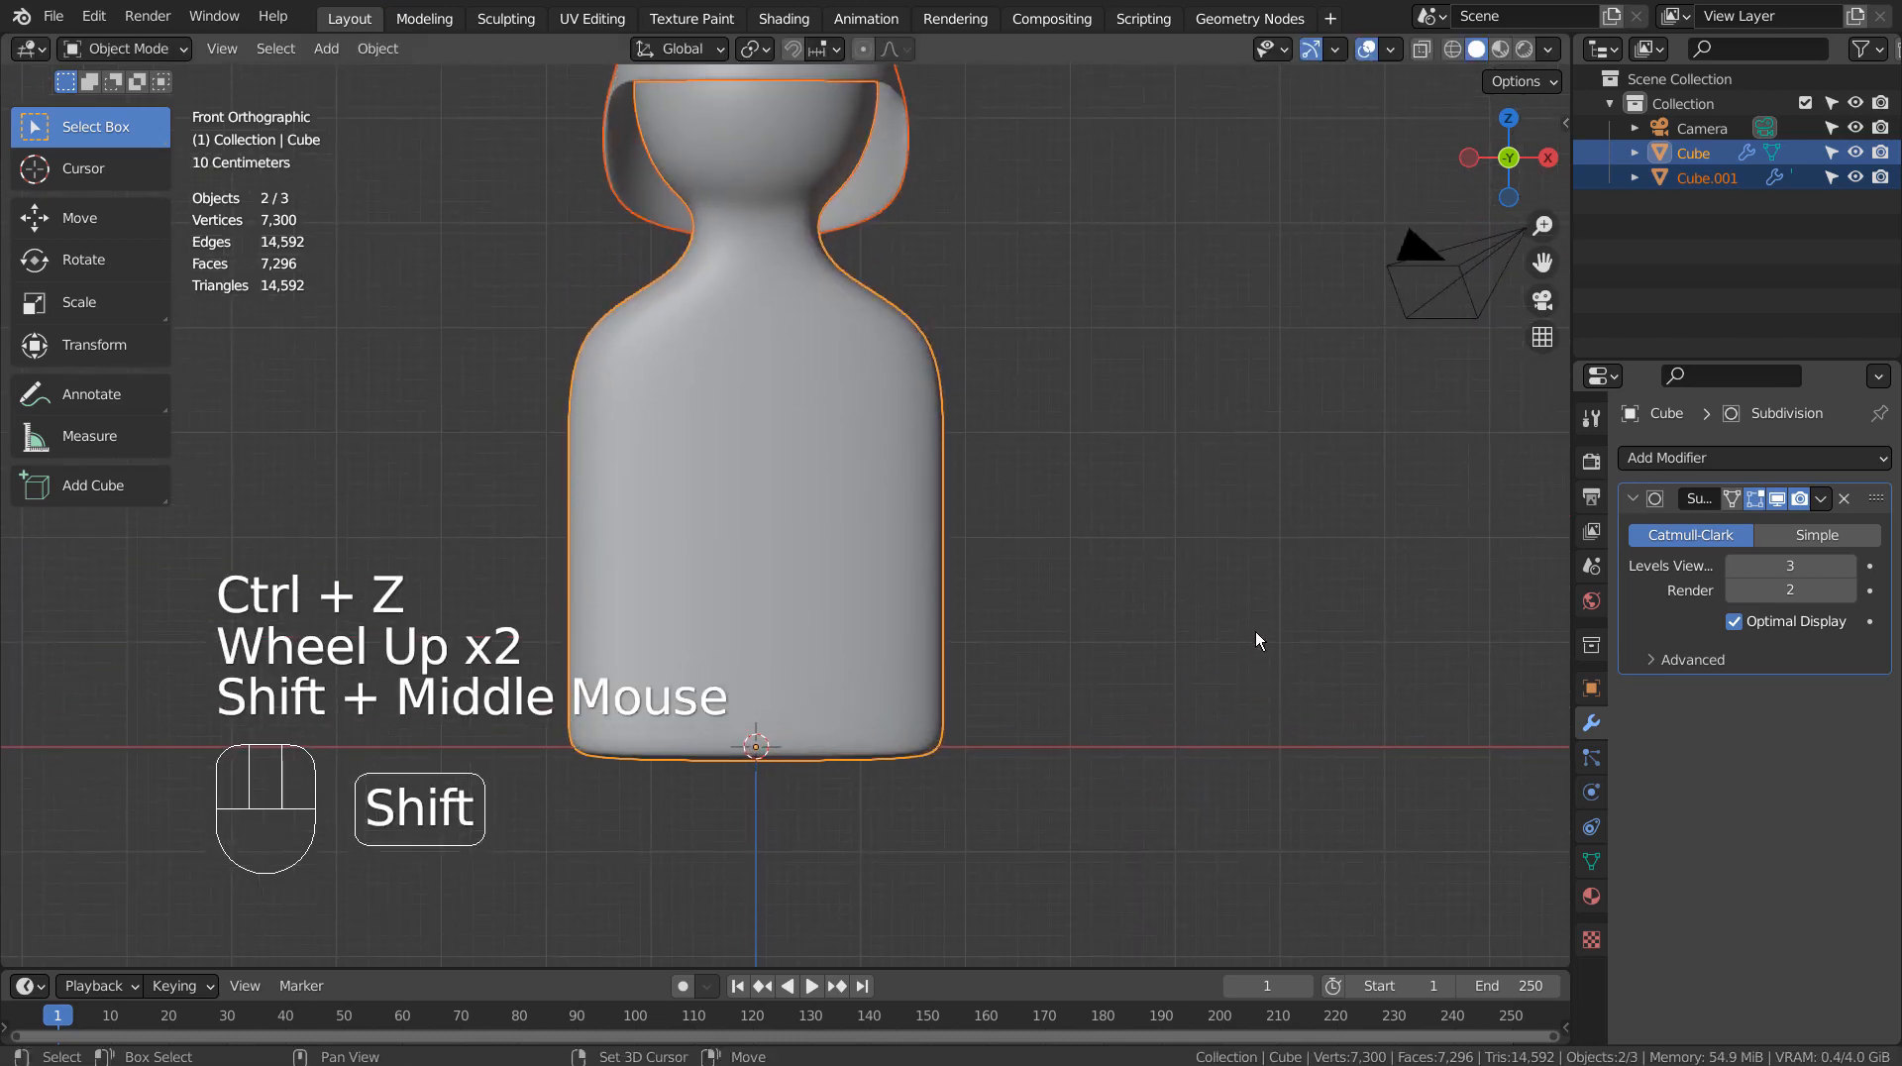
- Try duplicating the selected body and hair shell in place, and undo the duplication
scroll(1256, 632, "down", 2)
key("shift+d")
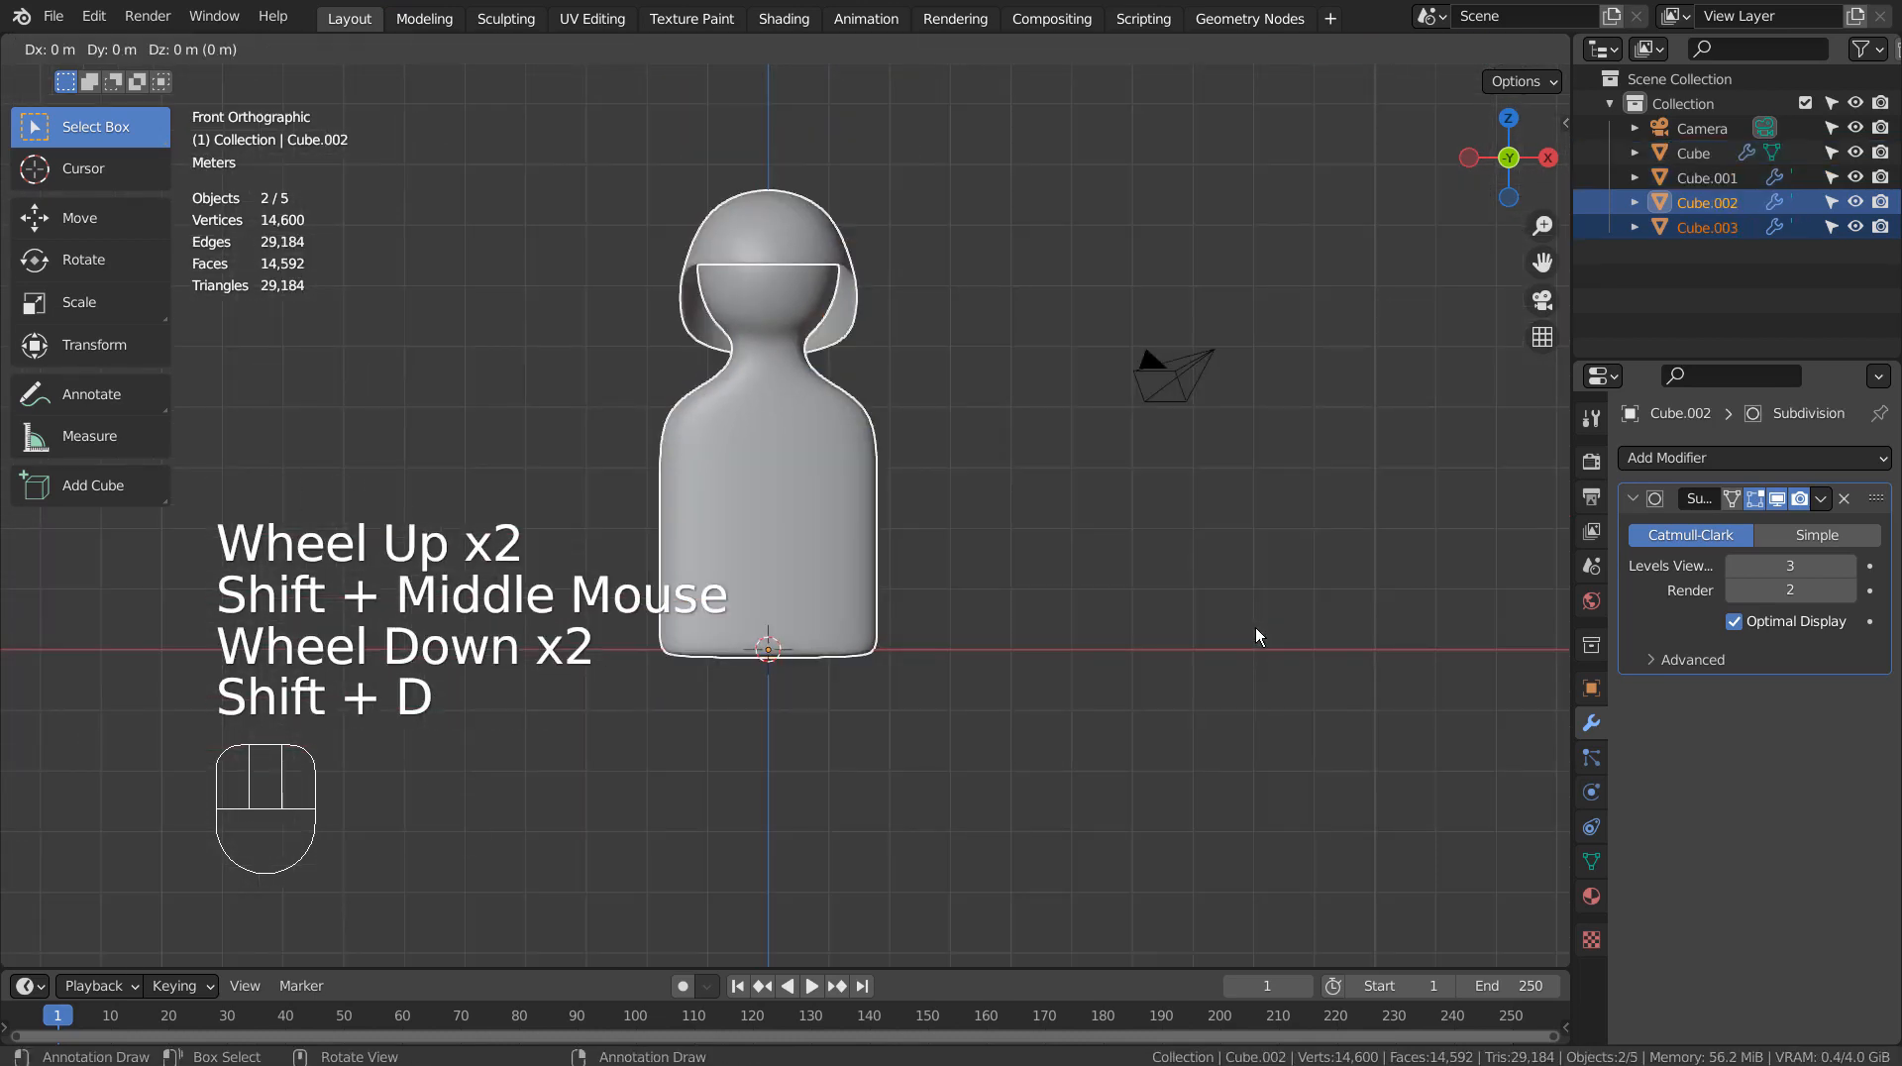
right_click(1256, 629)
key("ctrl+z")
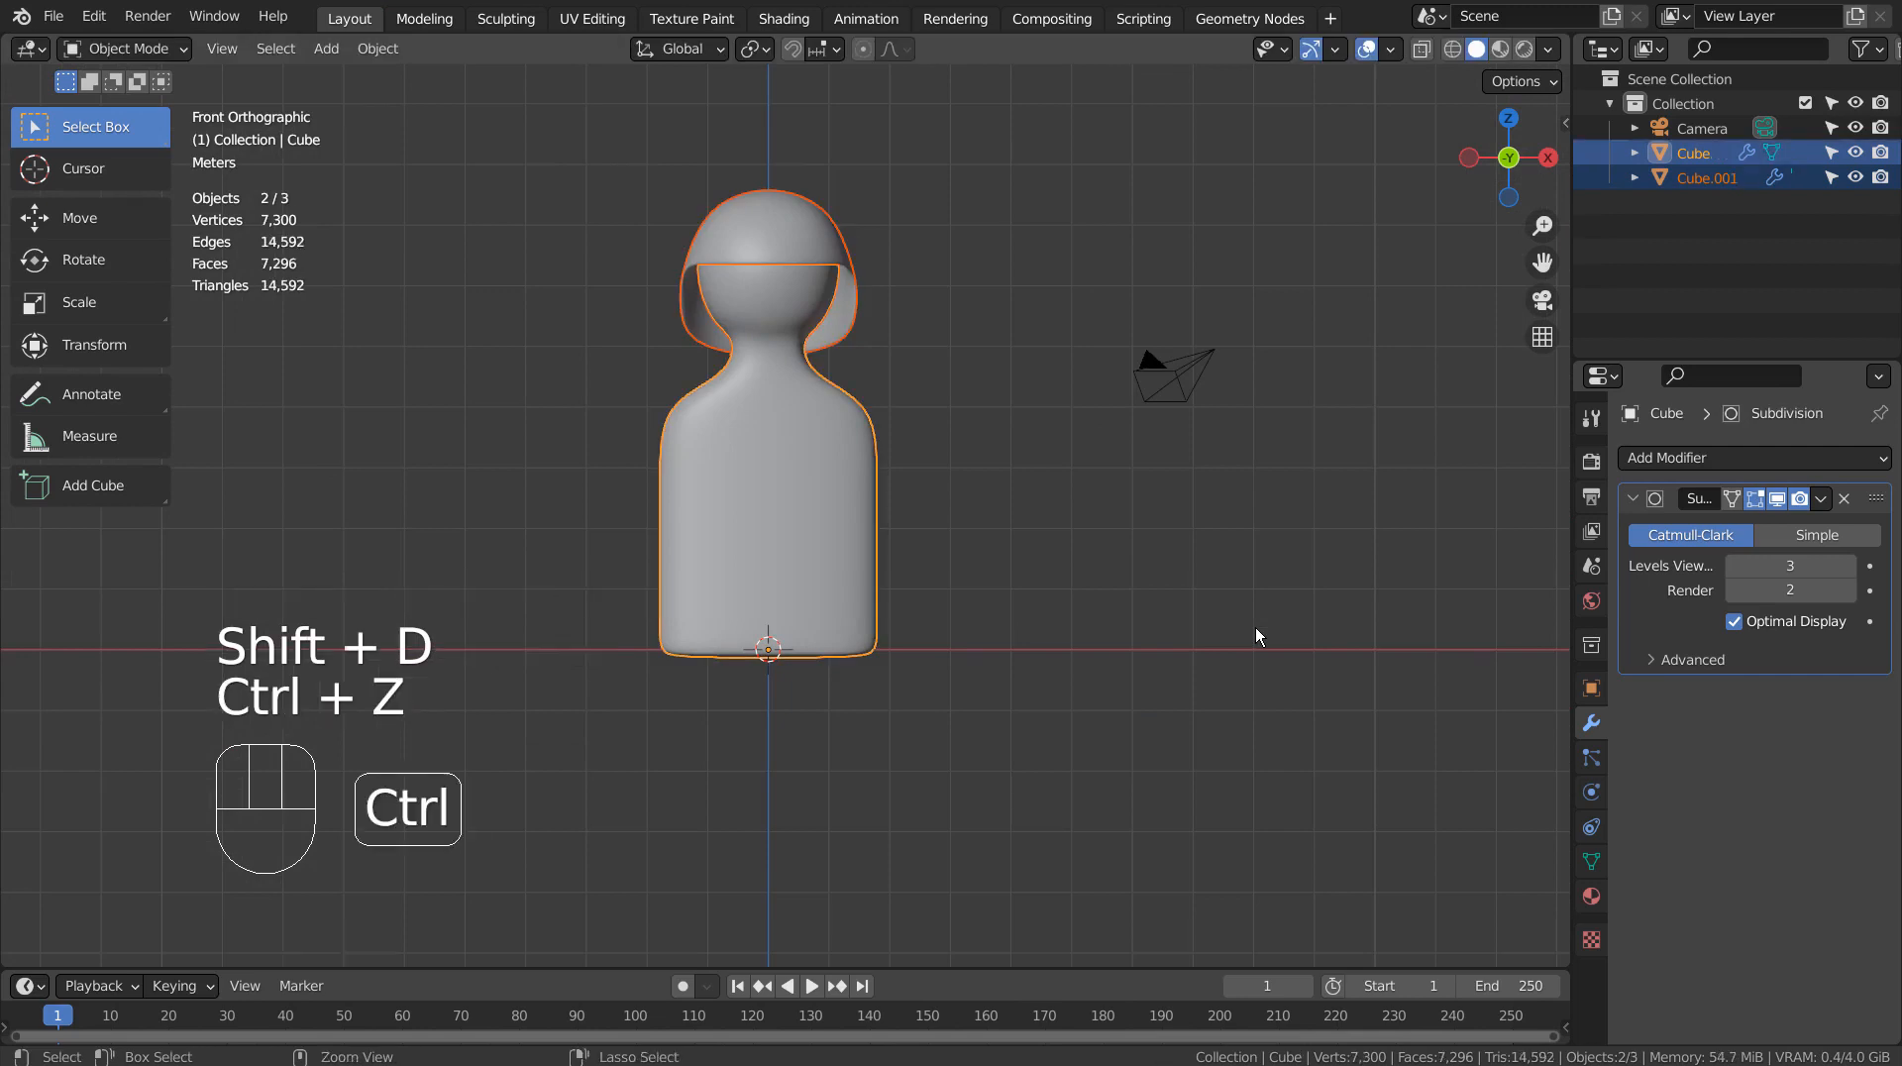
- Select the body's outermost side vertices in wireframe and move them about 0.49 m in negative Y with proportional editing
left_click(797, 418)
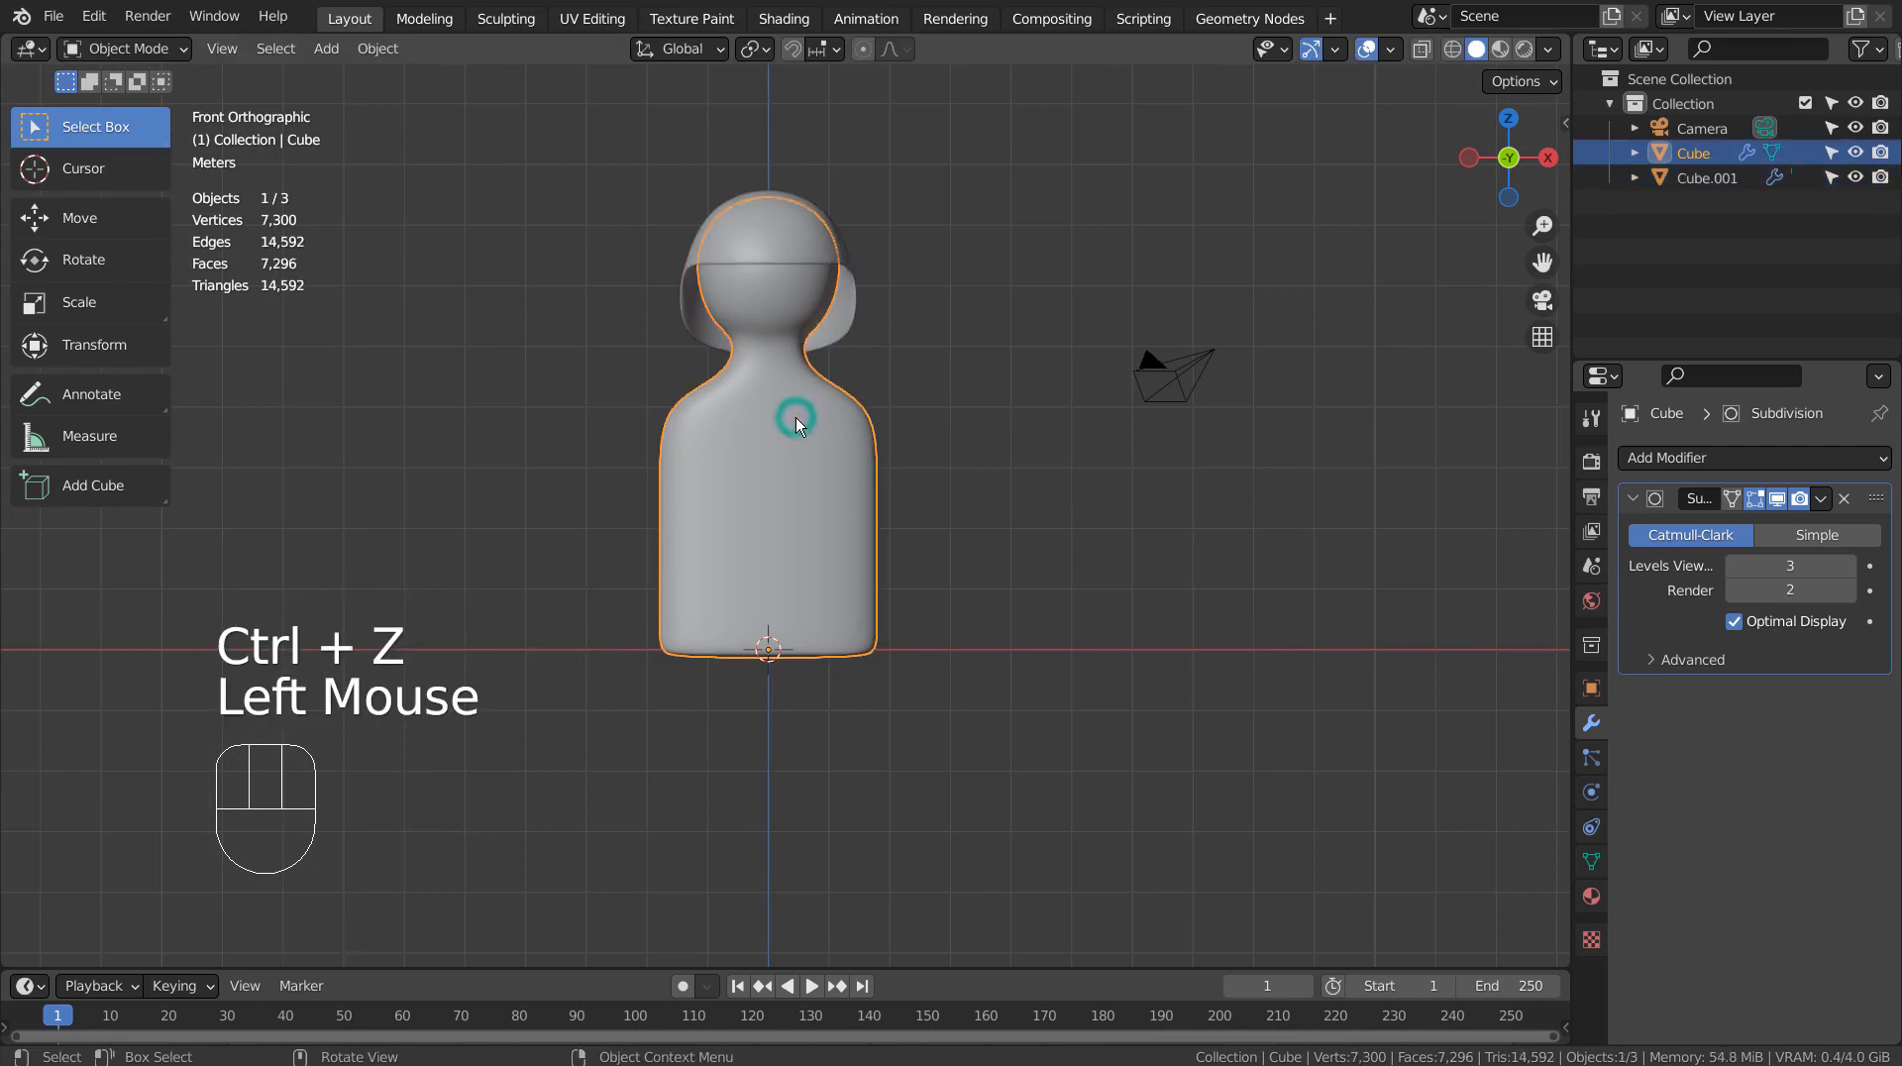
key("Tab")
key("shift+z")
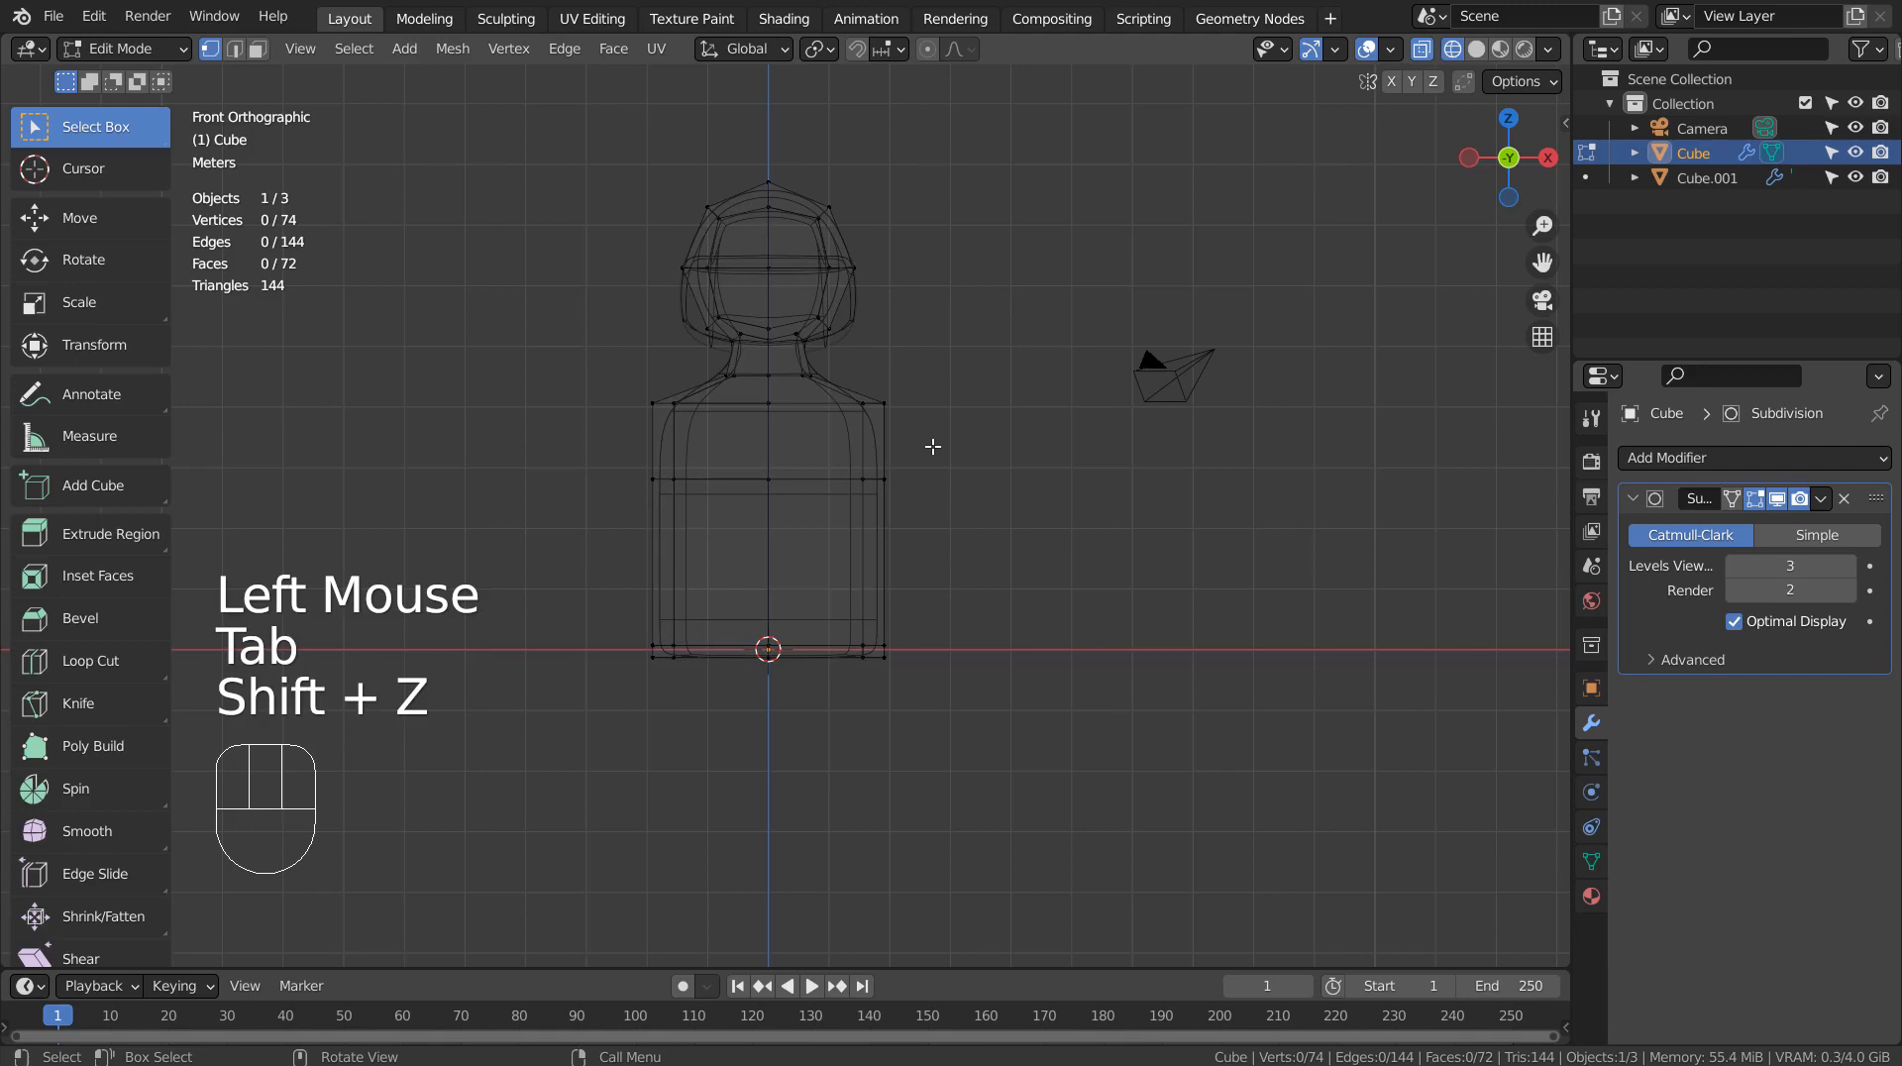
left_click(1017, 414)
key("b")
left_click_drag(872, 377, 926, 763)
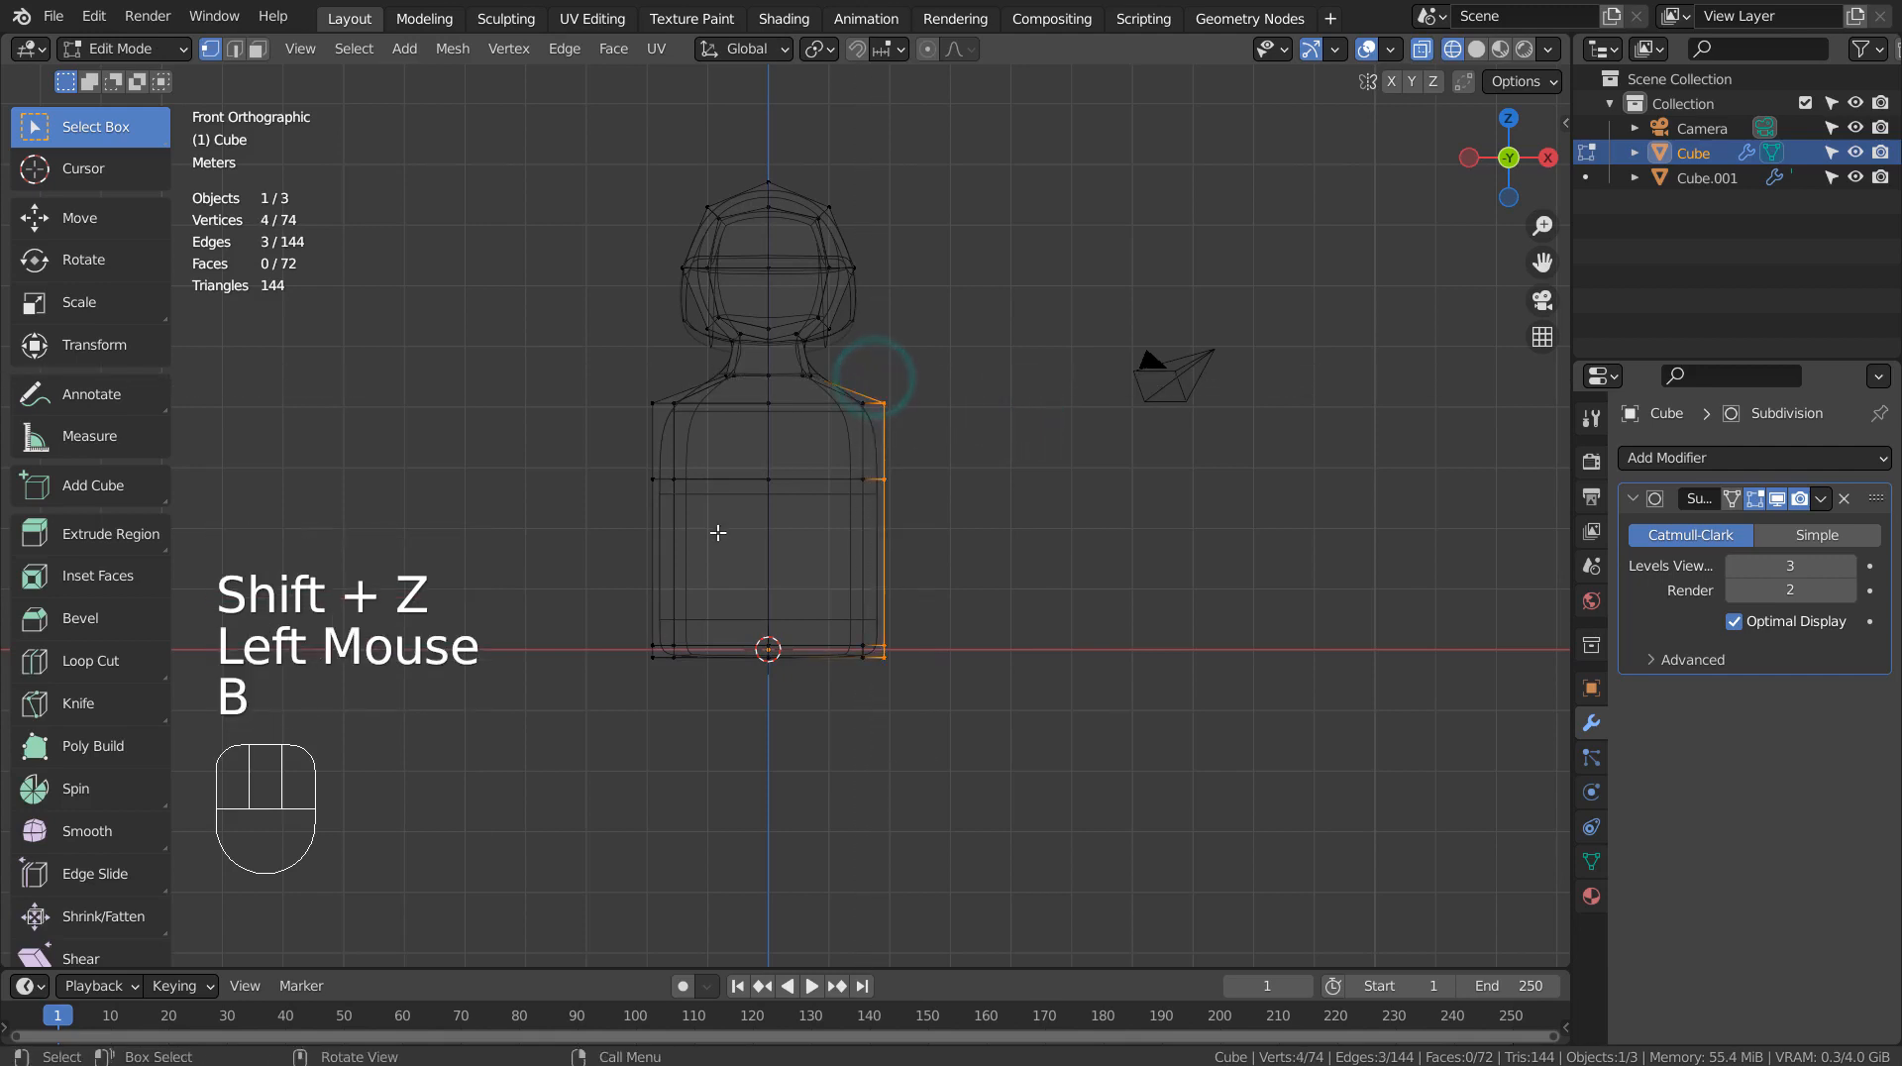
key("b")
left_click_drag(639, 356, 673, 756)
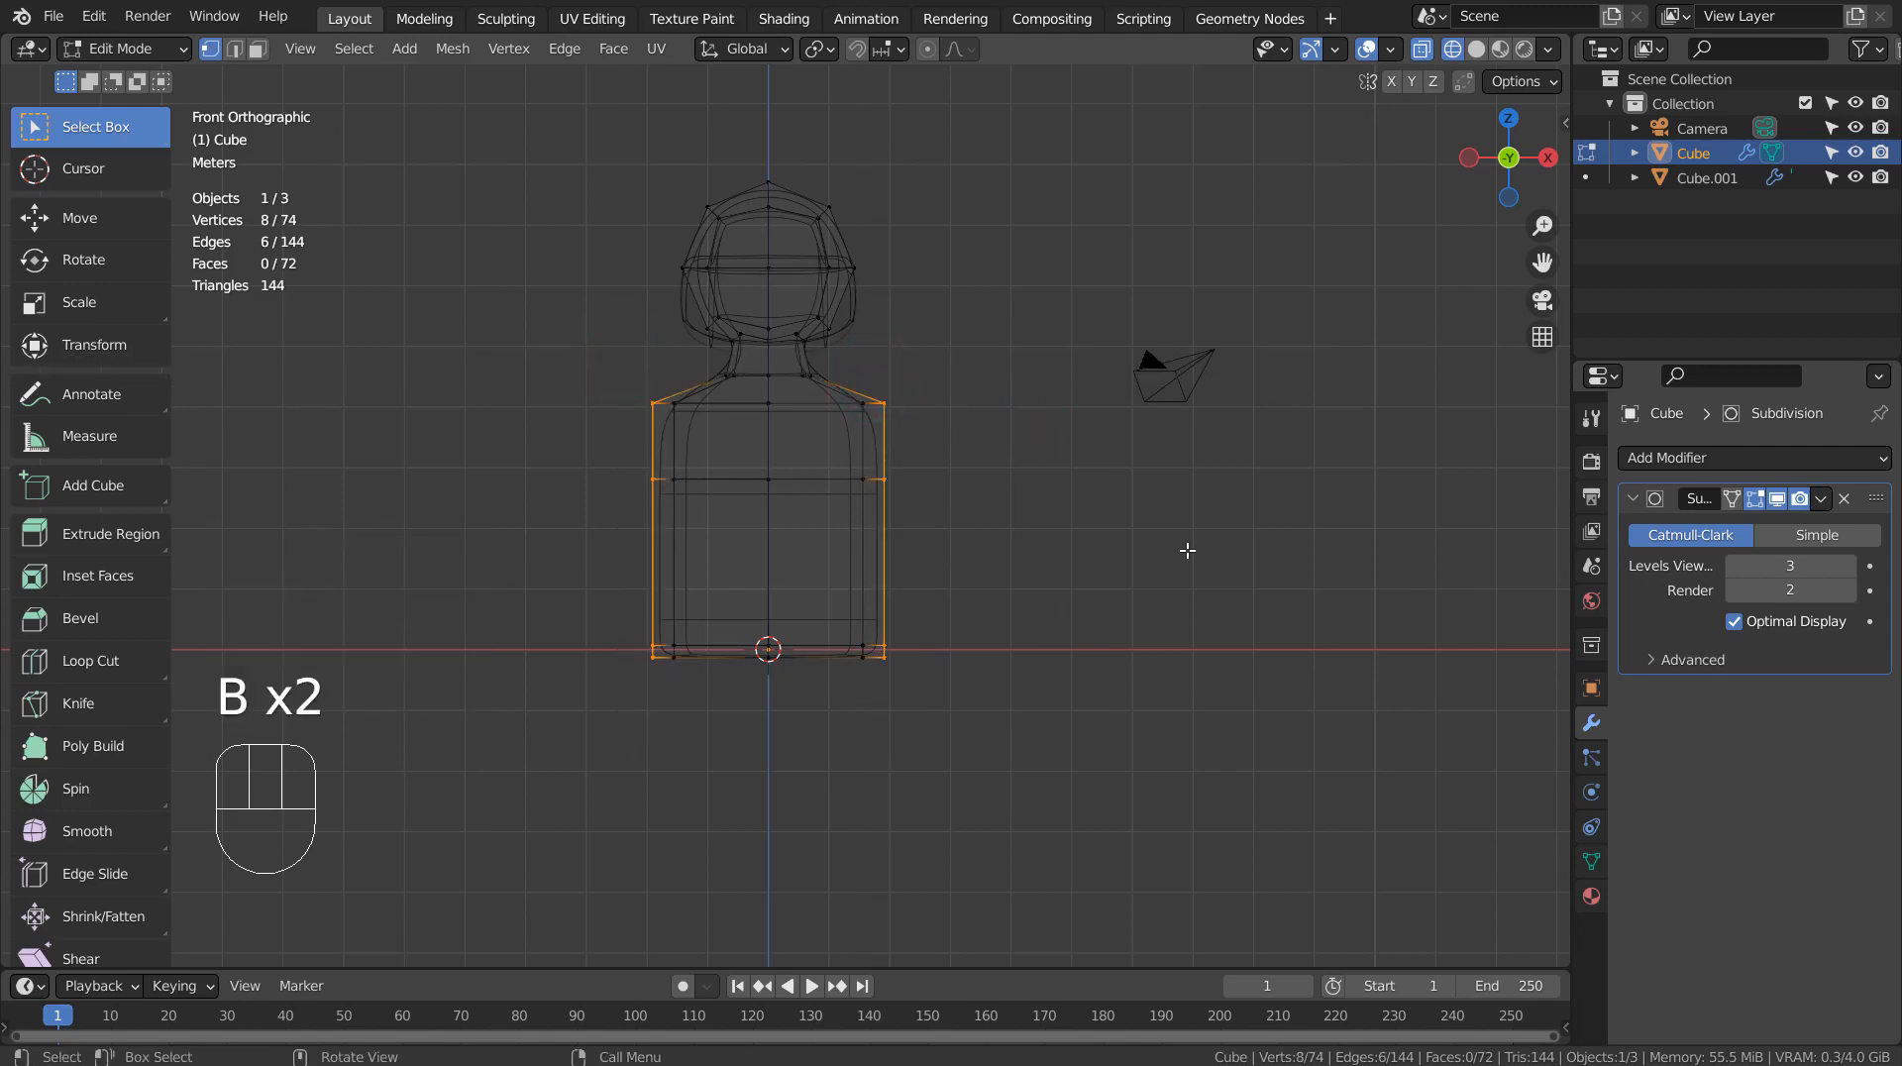
key("KP_3")
left_click(948, 51)
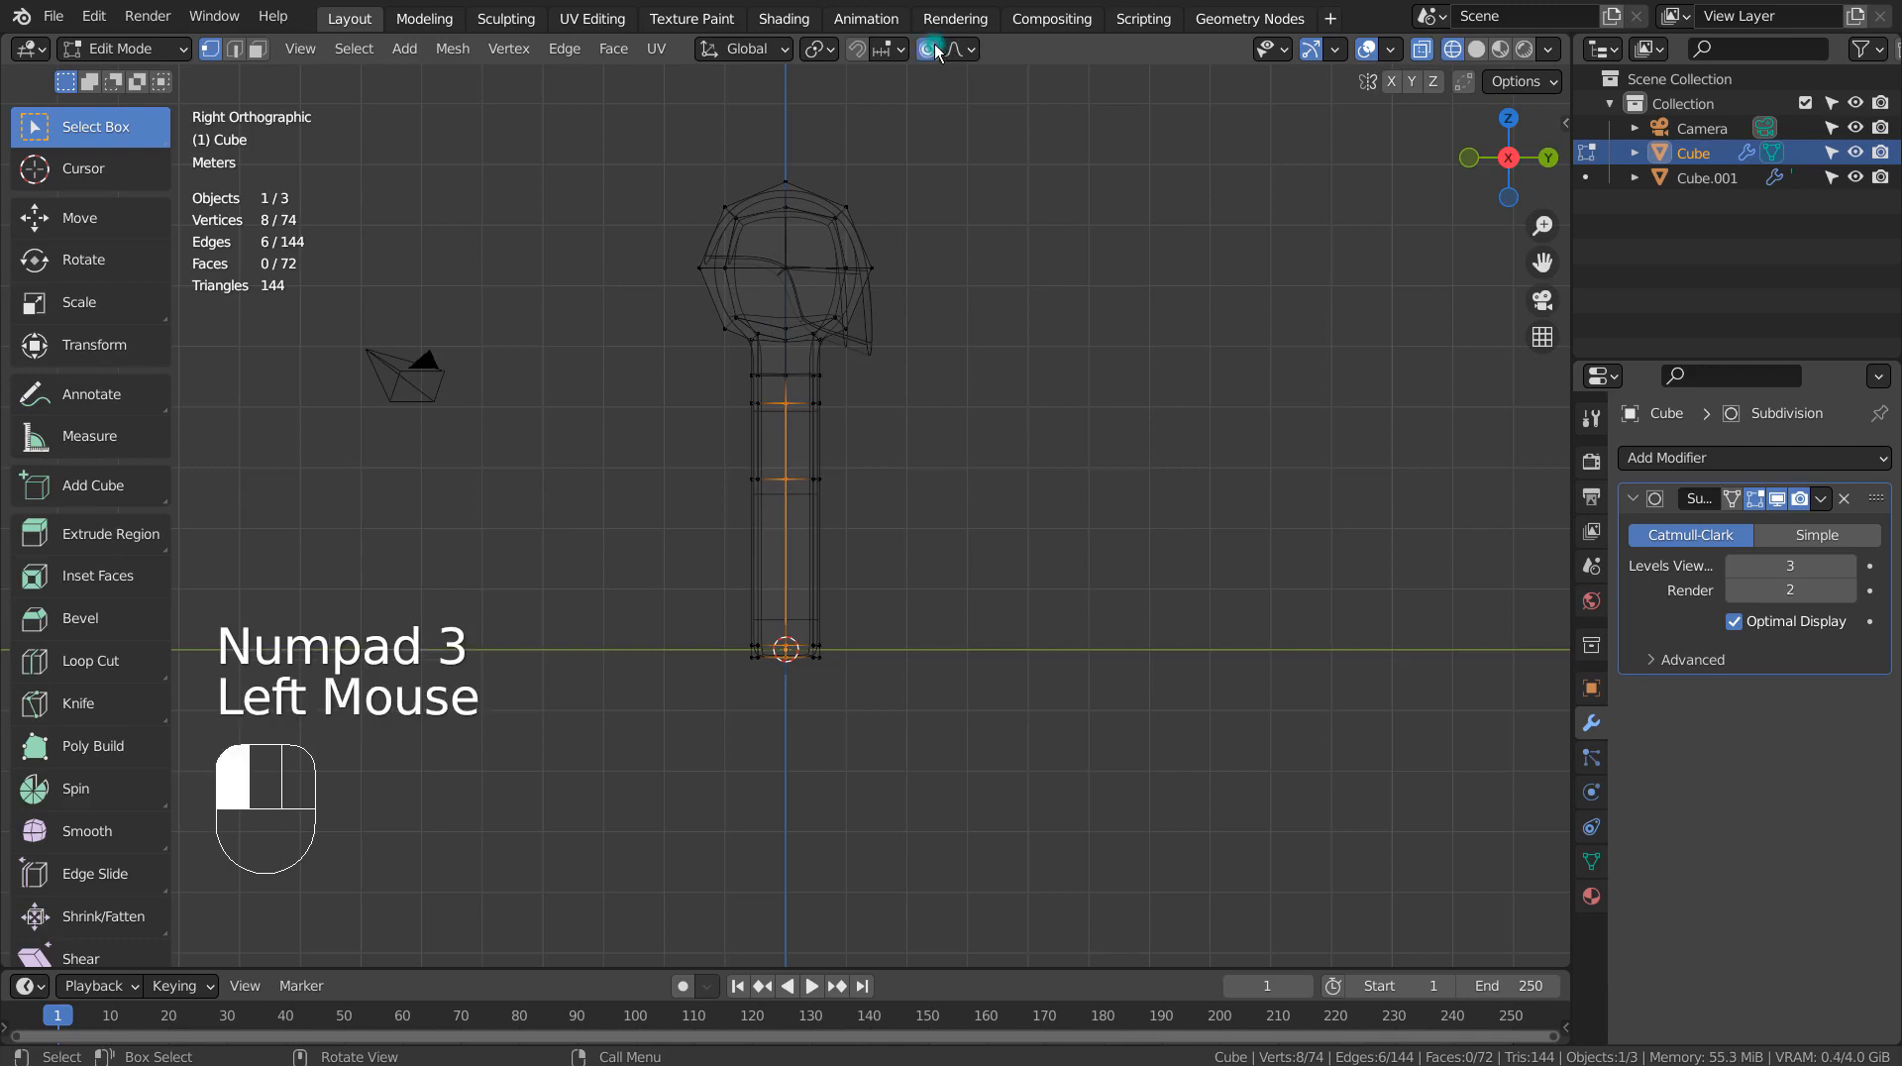
key("g")
scroll(991, 398, "down", 8)
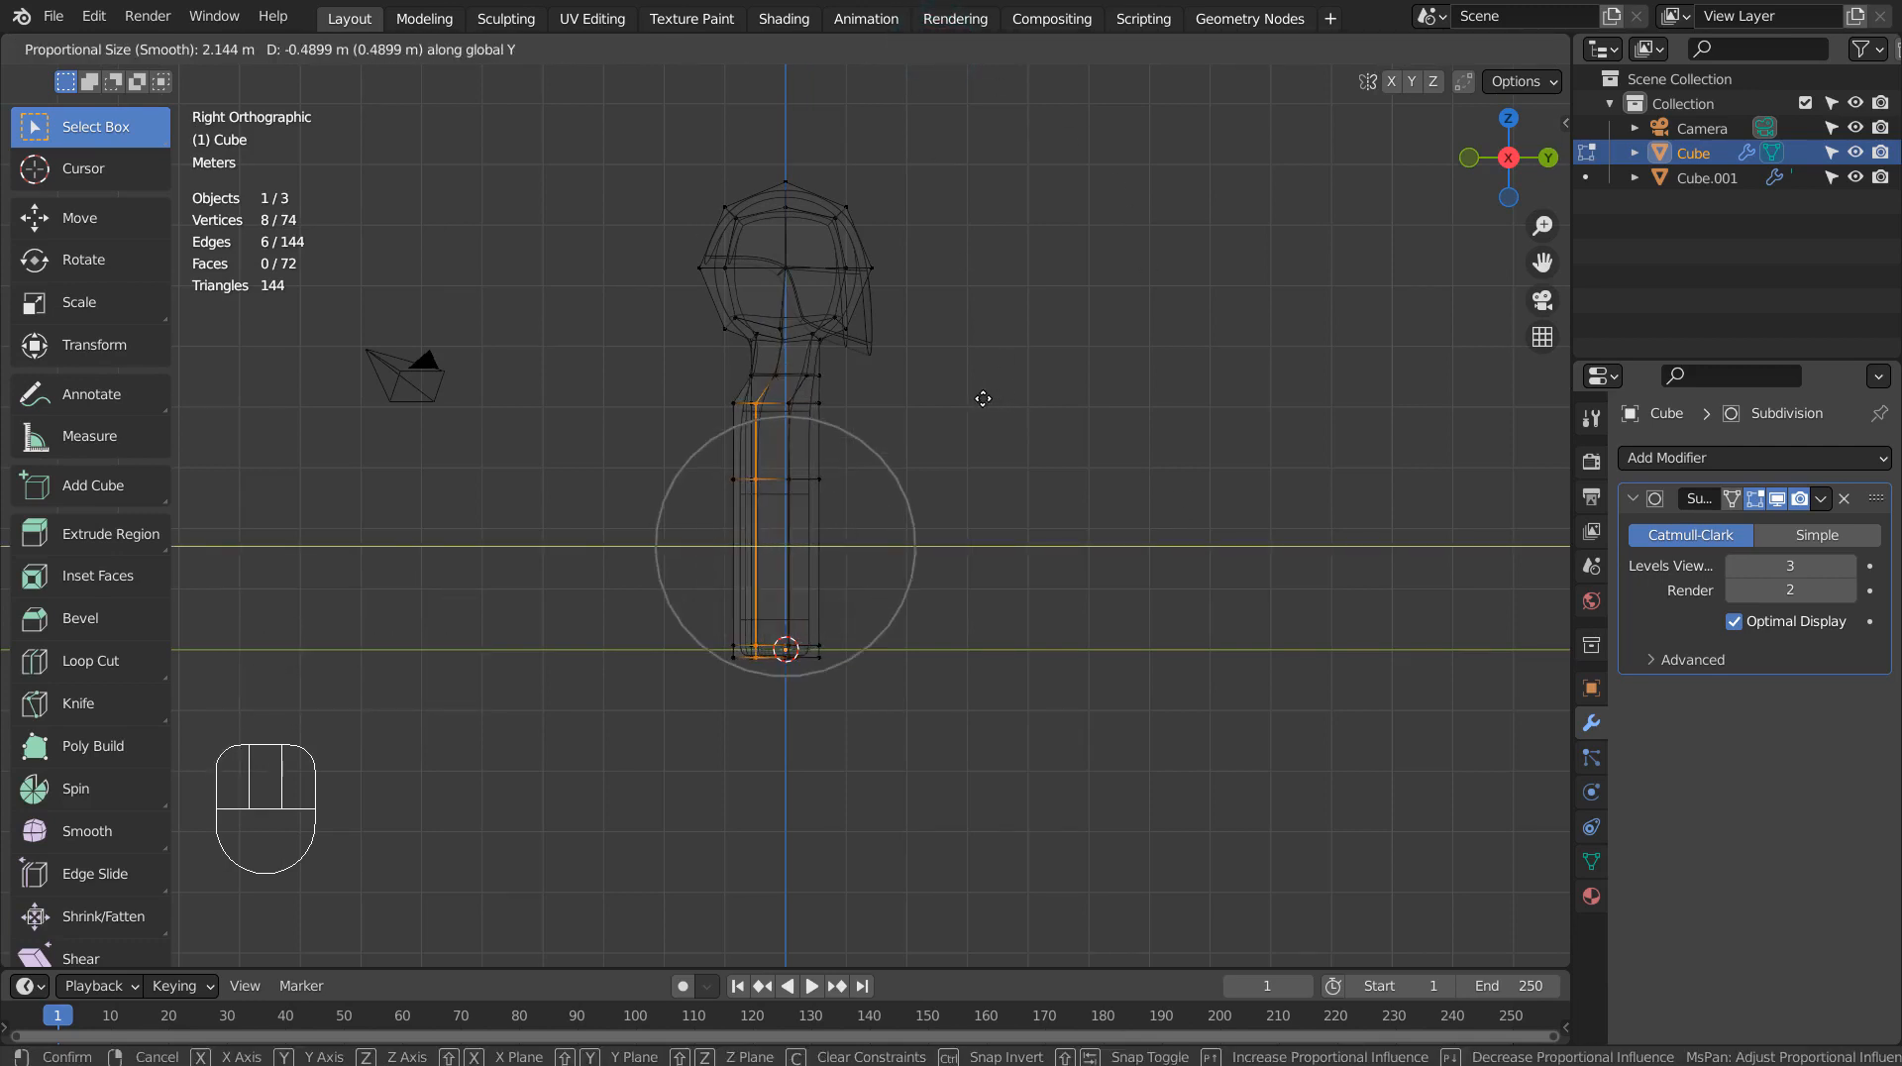
left_click(983, 398)
- Return to Object Mode with solid shading, deselect everything and inspect the reshaped body
key("Tab")
mouse_move(982, 398)
middle_mouse_down()
mouse_move(991, 475)
mouse_move(1280, 461)
mouse_move(941, 478)
mouse_move(1101, 483)
mouse_move(1010, 482)
mouse_move(958, 442)
mouse_move(1062, 480)
mouse_move(1025, 448)
middle_mouse_up()
key("shift+z")
middle_click(1101, 479)
left_click(1098, 466)
left_click(1025, 430)
- Select only the body and duplicate it in place
key("b")
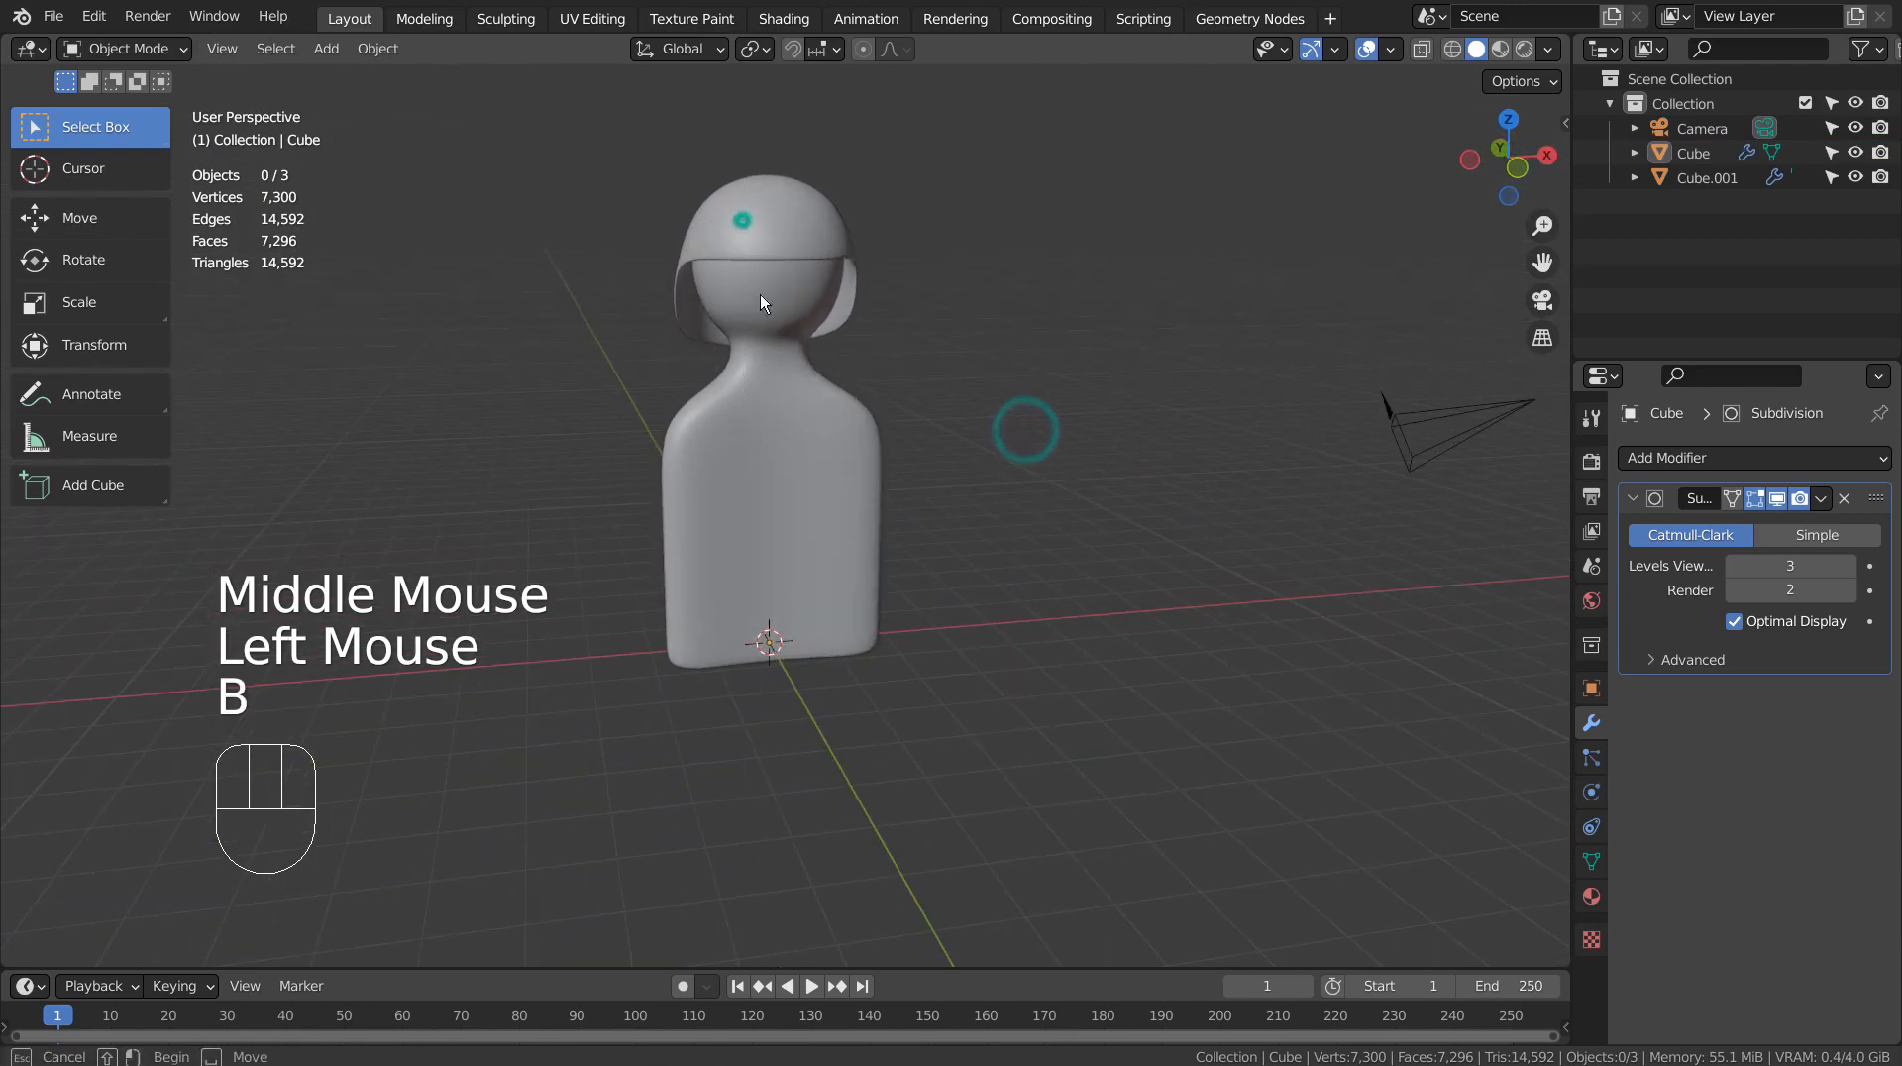
left_click_drag(759, 294, 838, 513)
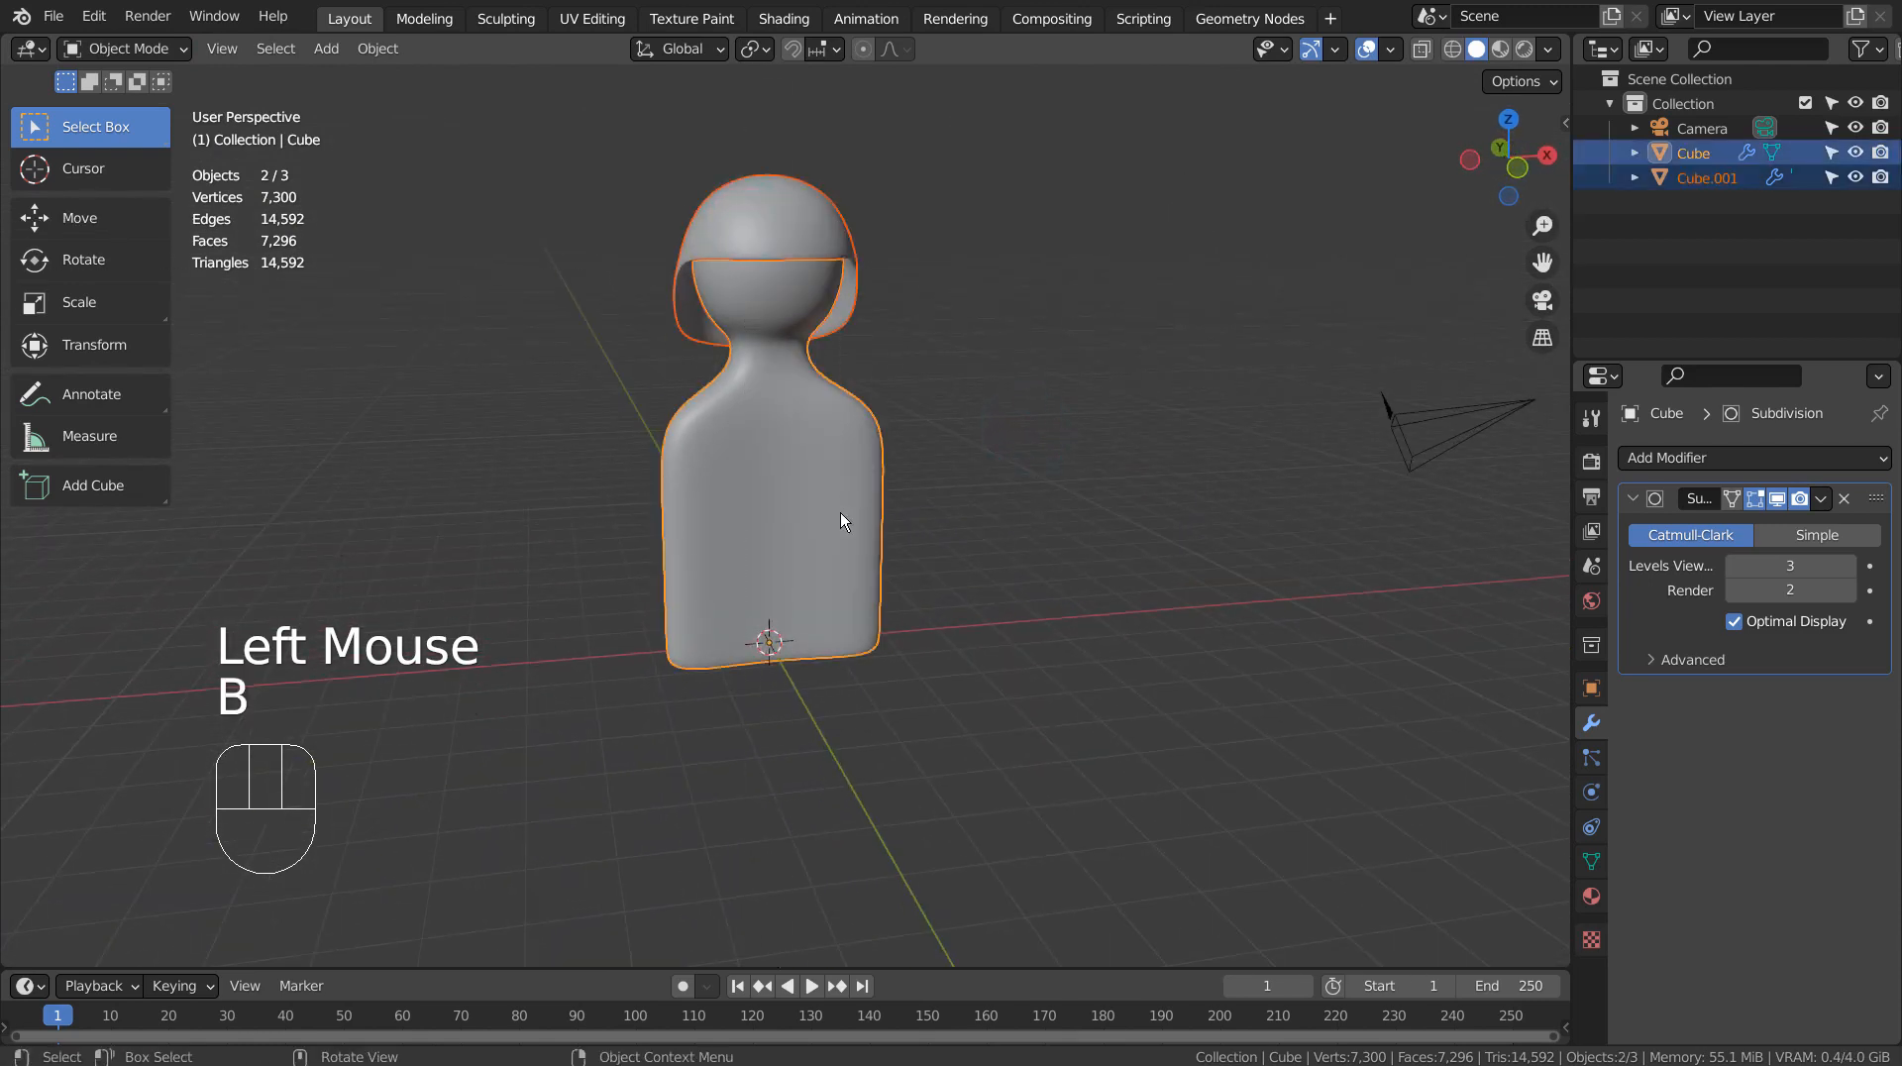
left_click(840, 503)
left_click(981, 327)
key("b")
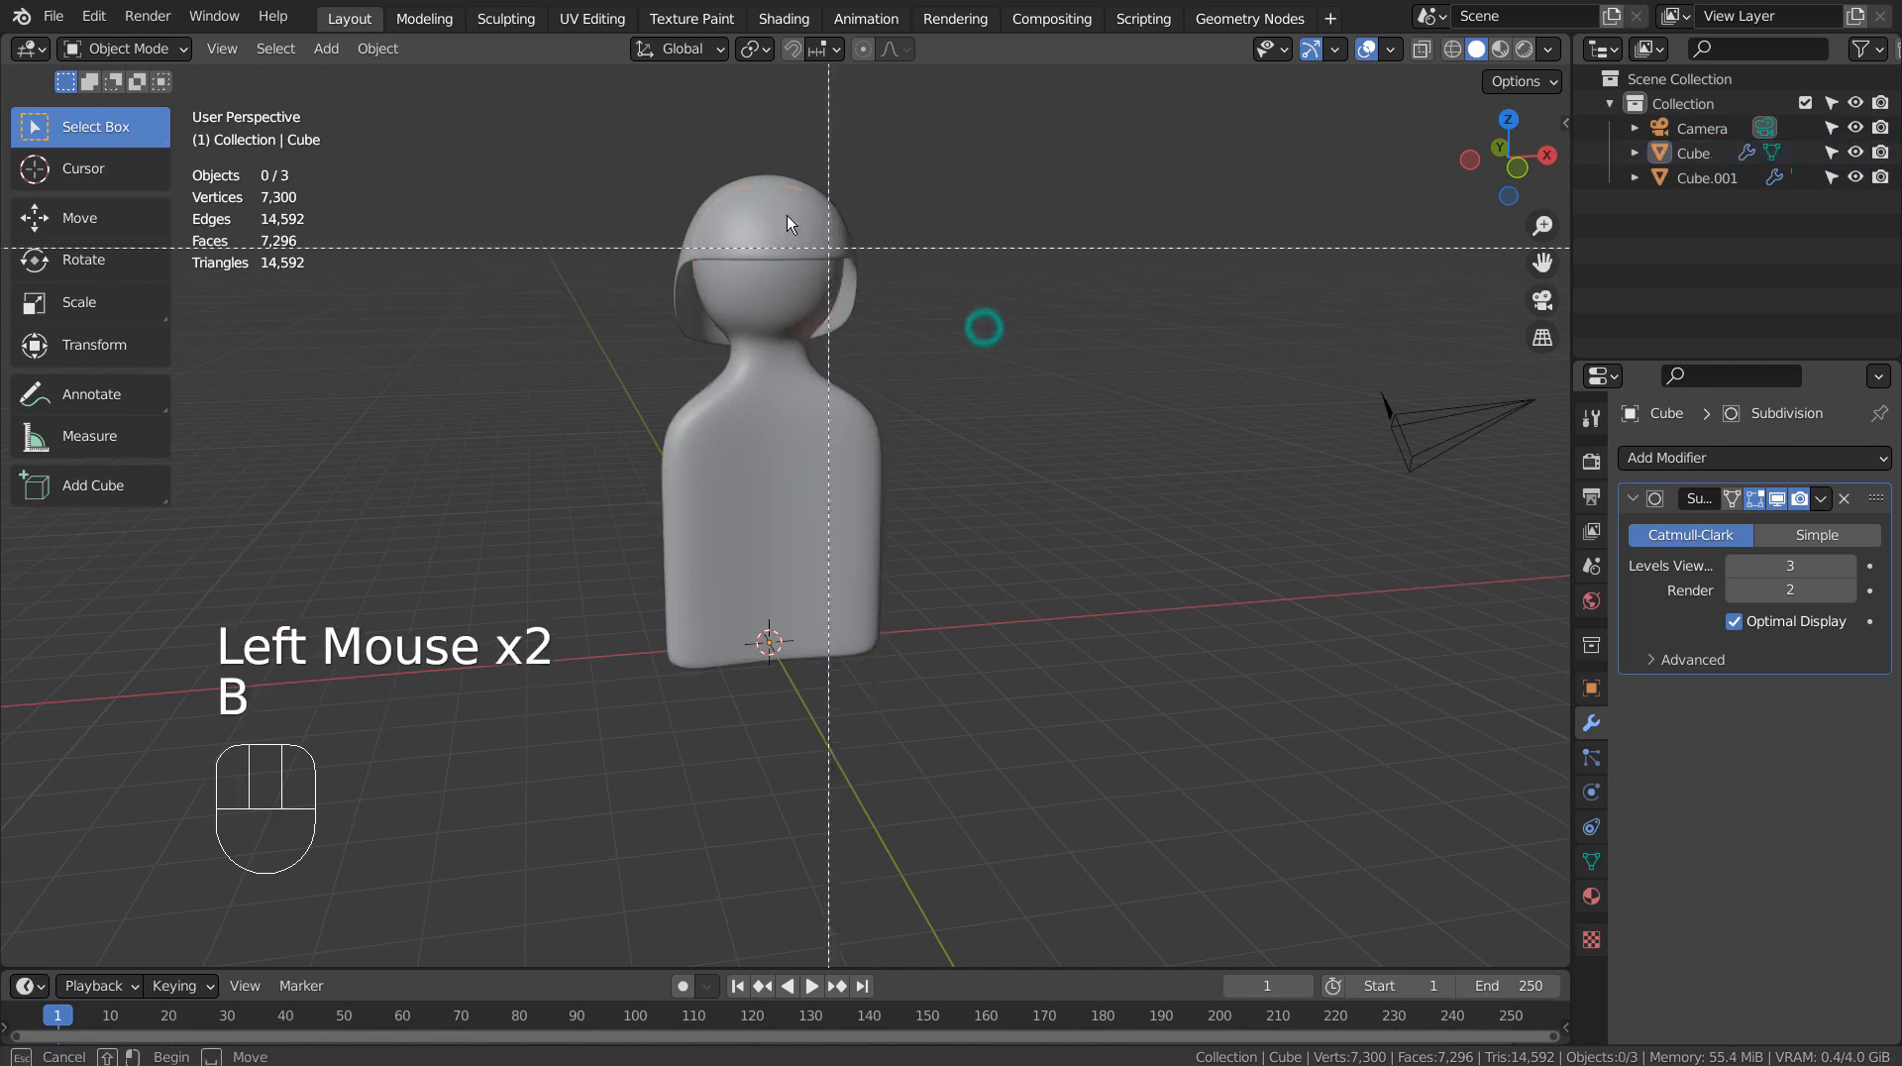
left_click_drag(781, 210, 860, 519)
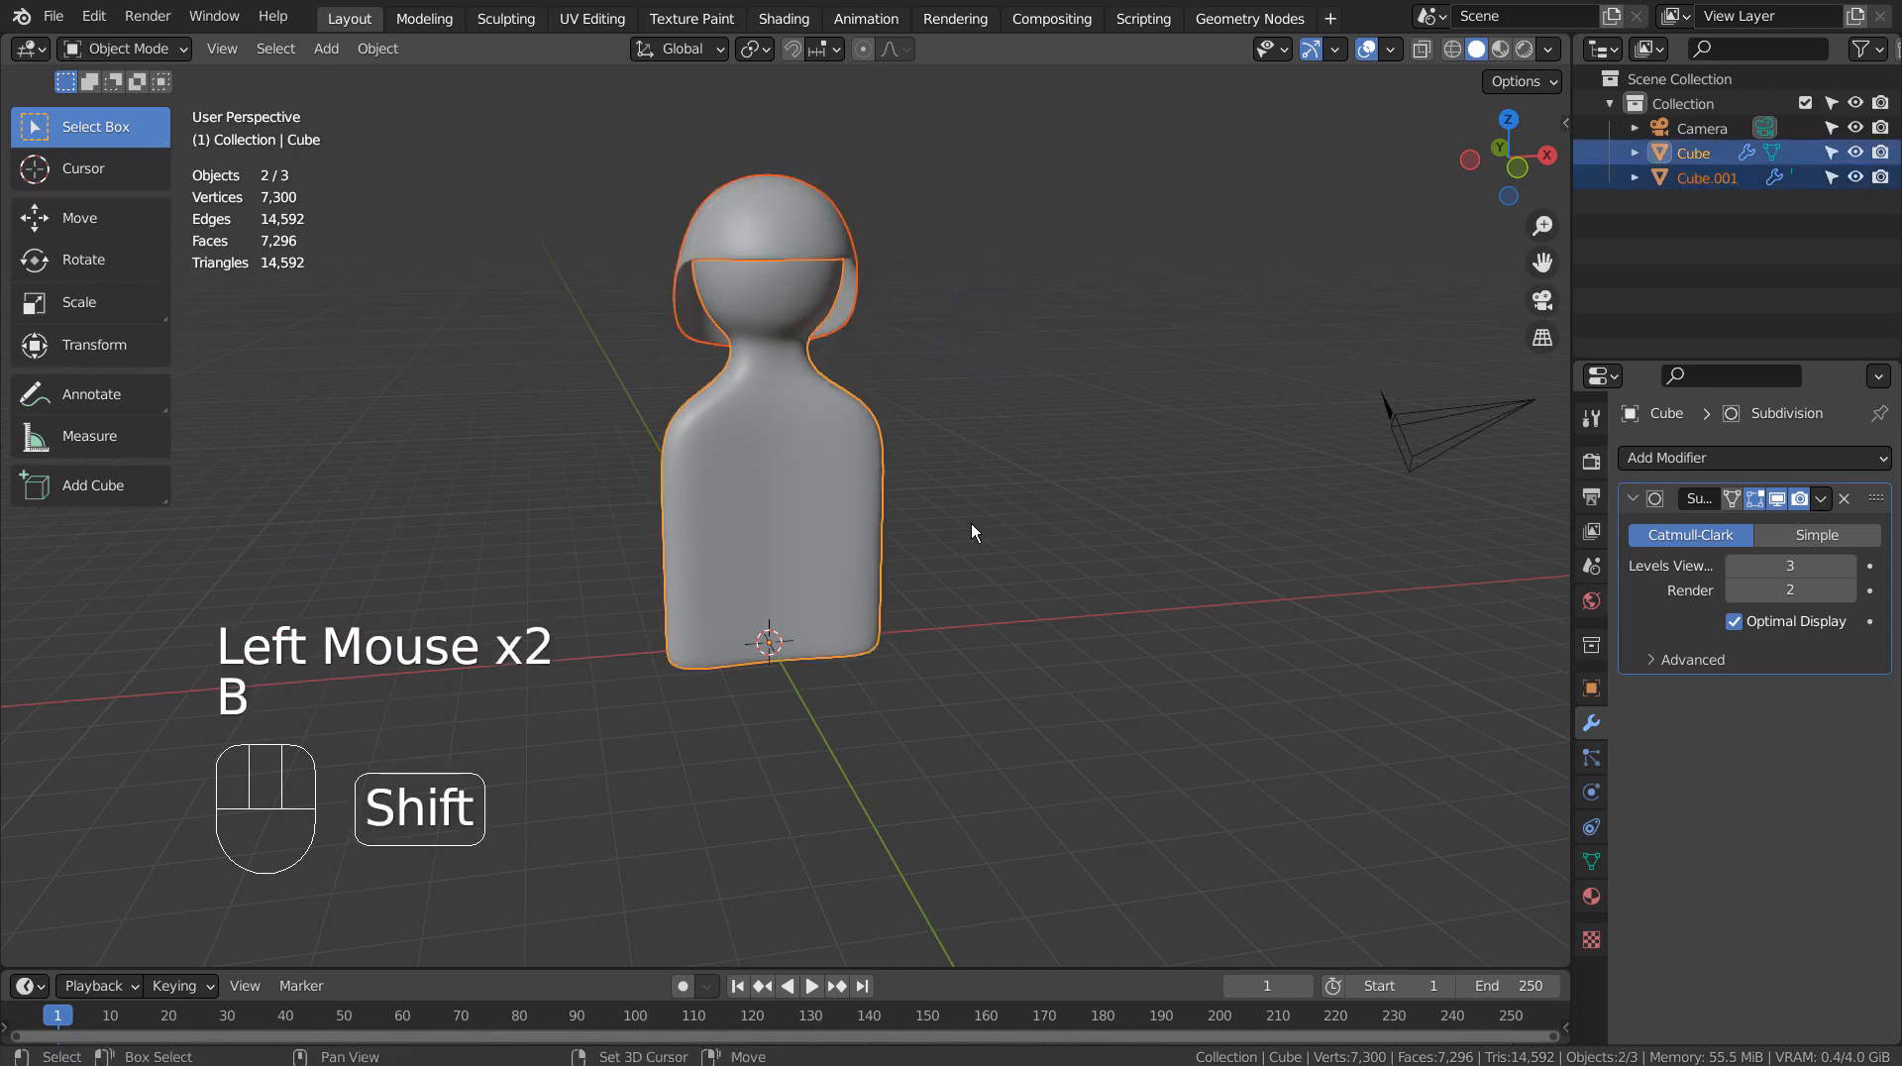
left_click(787, 486)
key("shift+d")
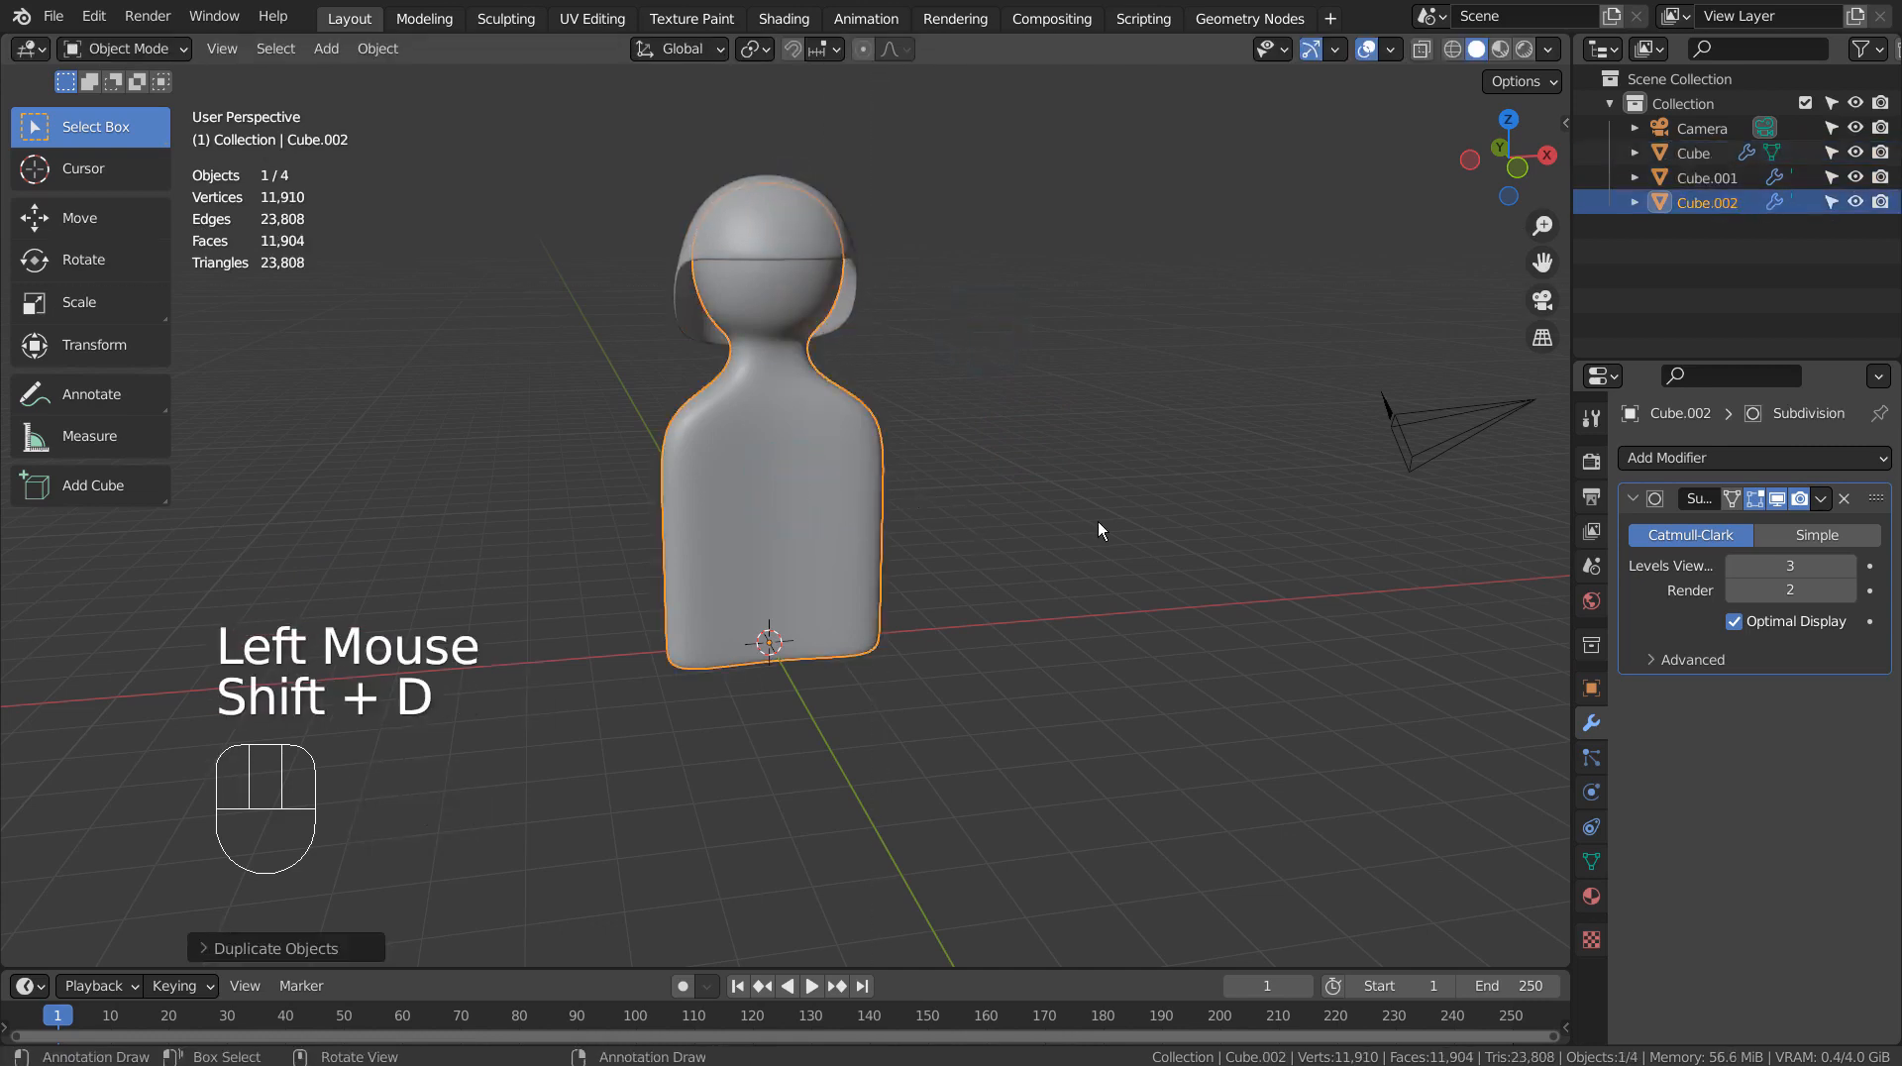
- Select the duplicate body's two upper front chest faces, try moving them with proportional editing, and undo the move
middle_click_drag(1097, 521, 865, 525)
key("Tab")
key("3")
left_click(756, 462)
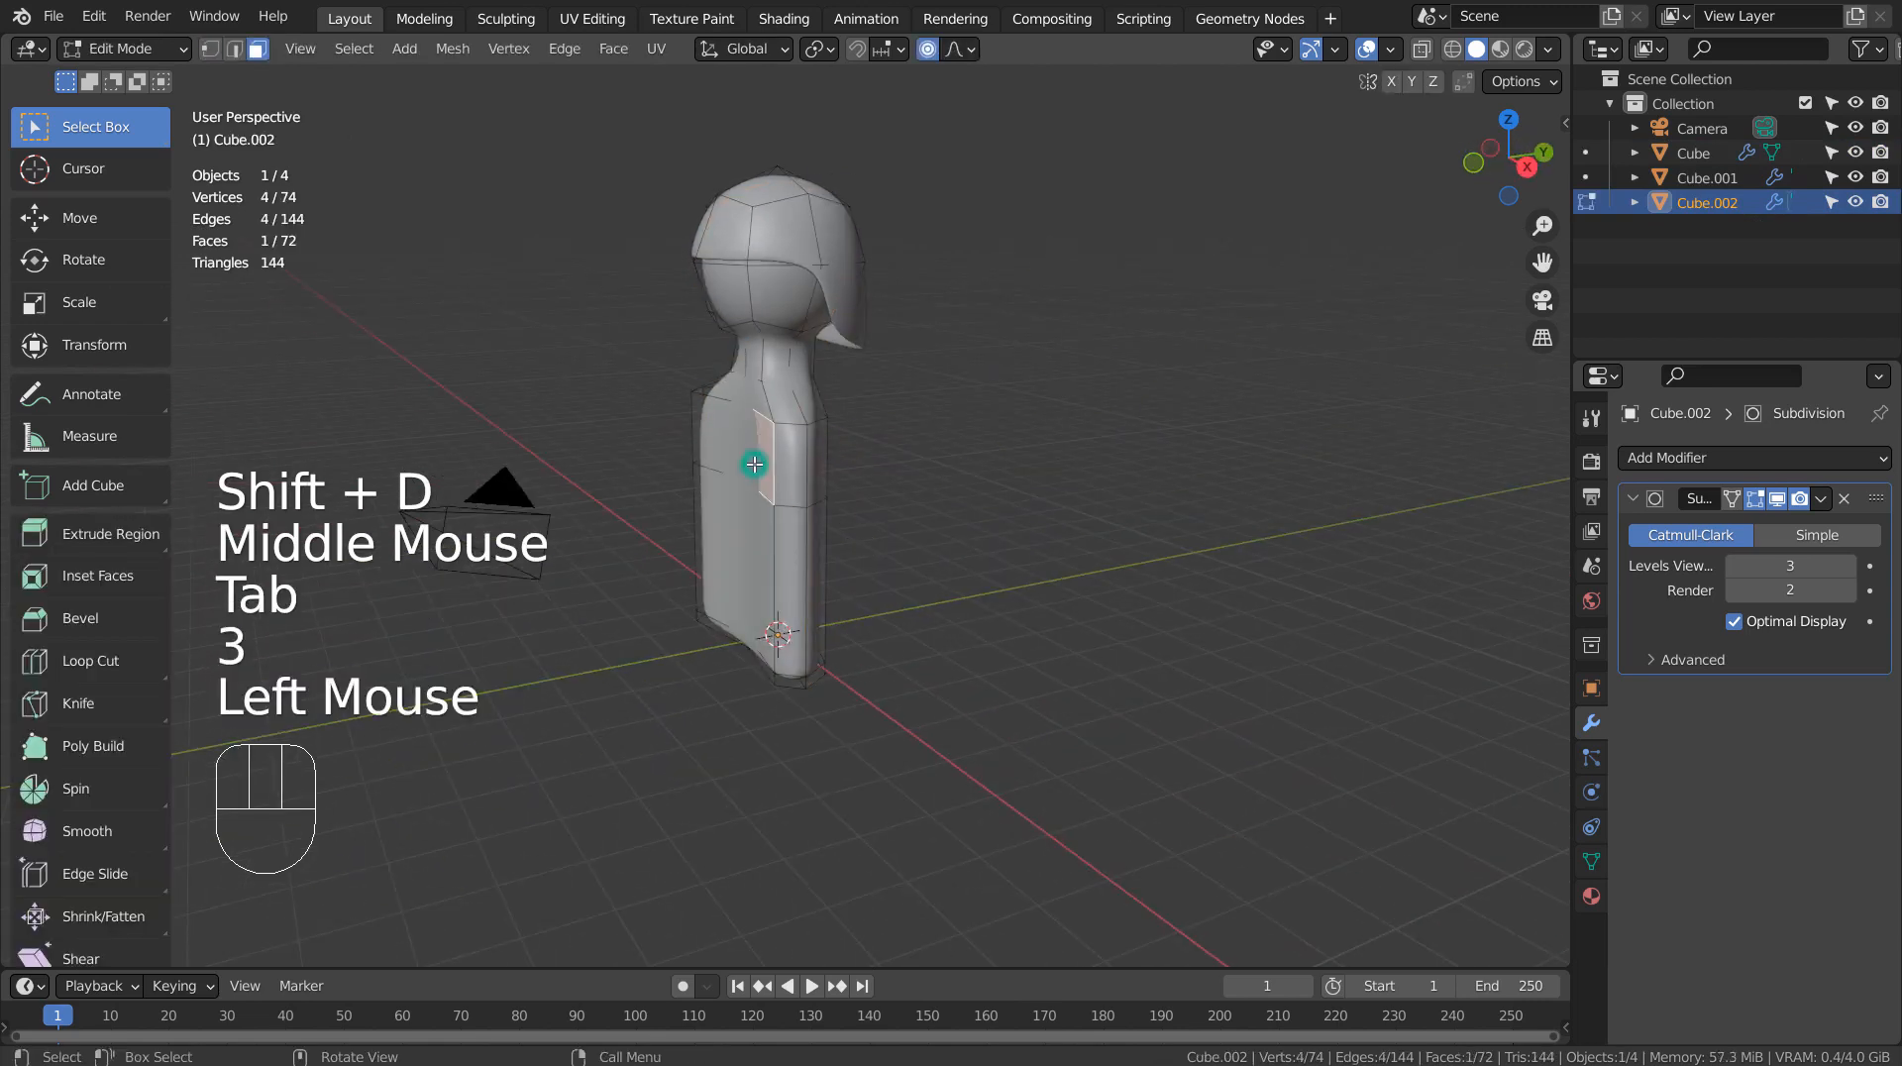
left_click(700, 446, "shift")
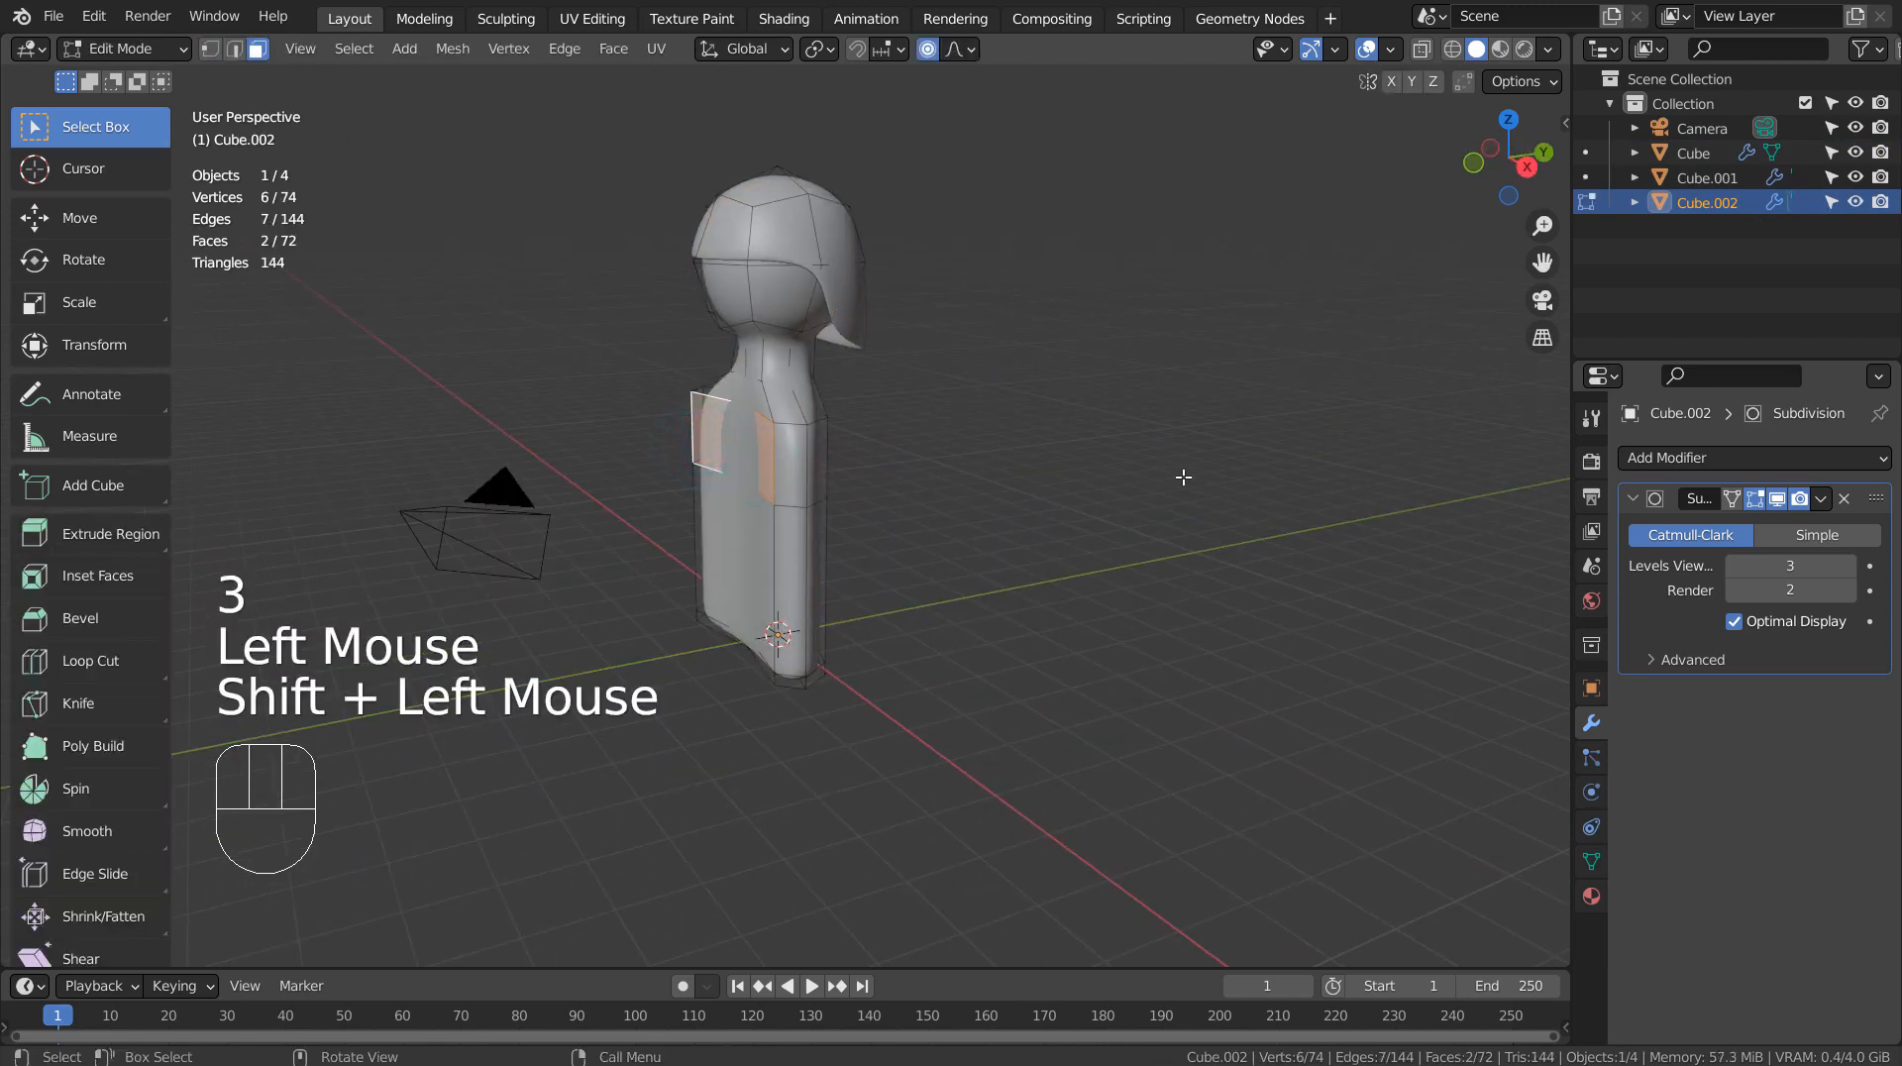
key("g")
left_click(1152, 480)
key("ctrl+z")
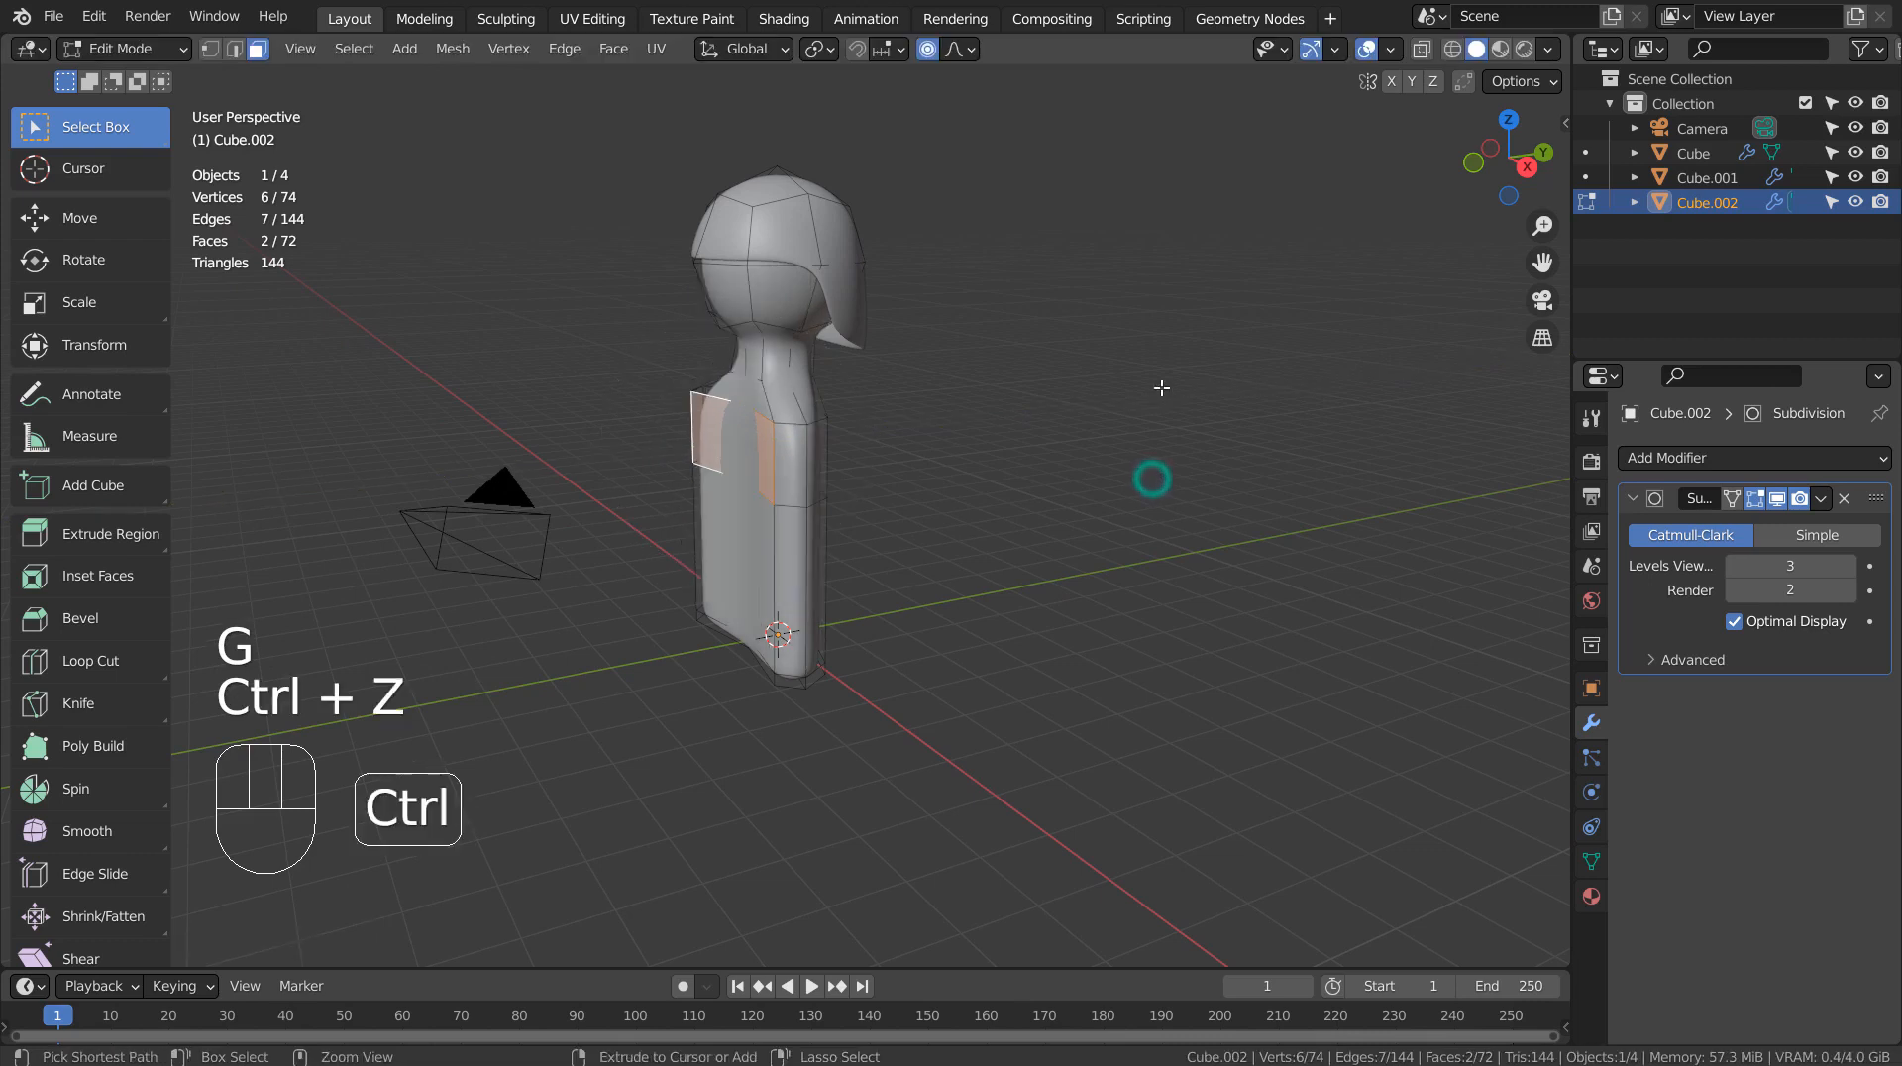
- Disable proportional editing, try moving the two chest faces in negative Y, and undo the move
left_click(939, 57)
key("g")
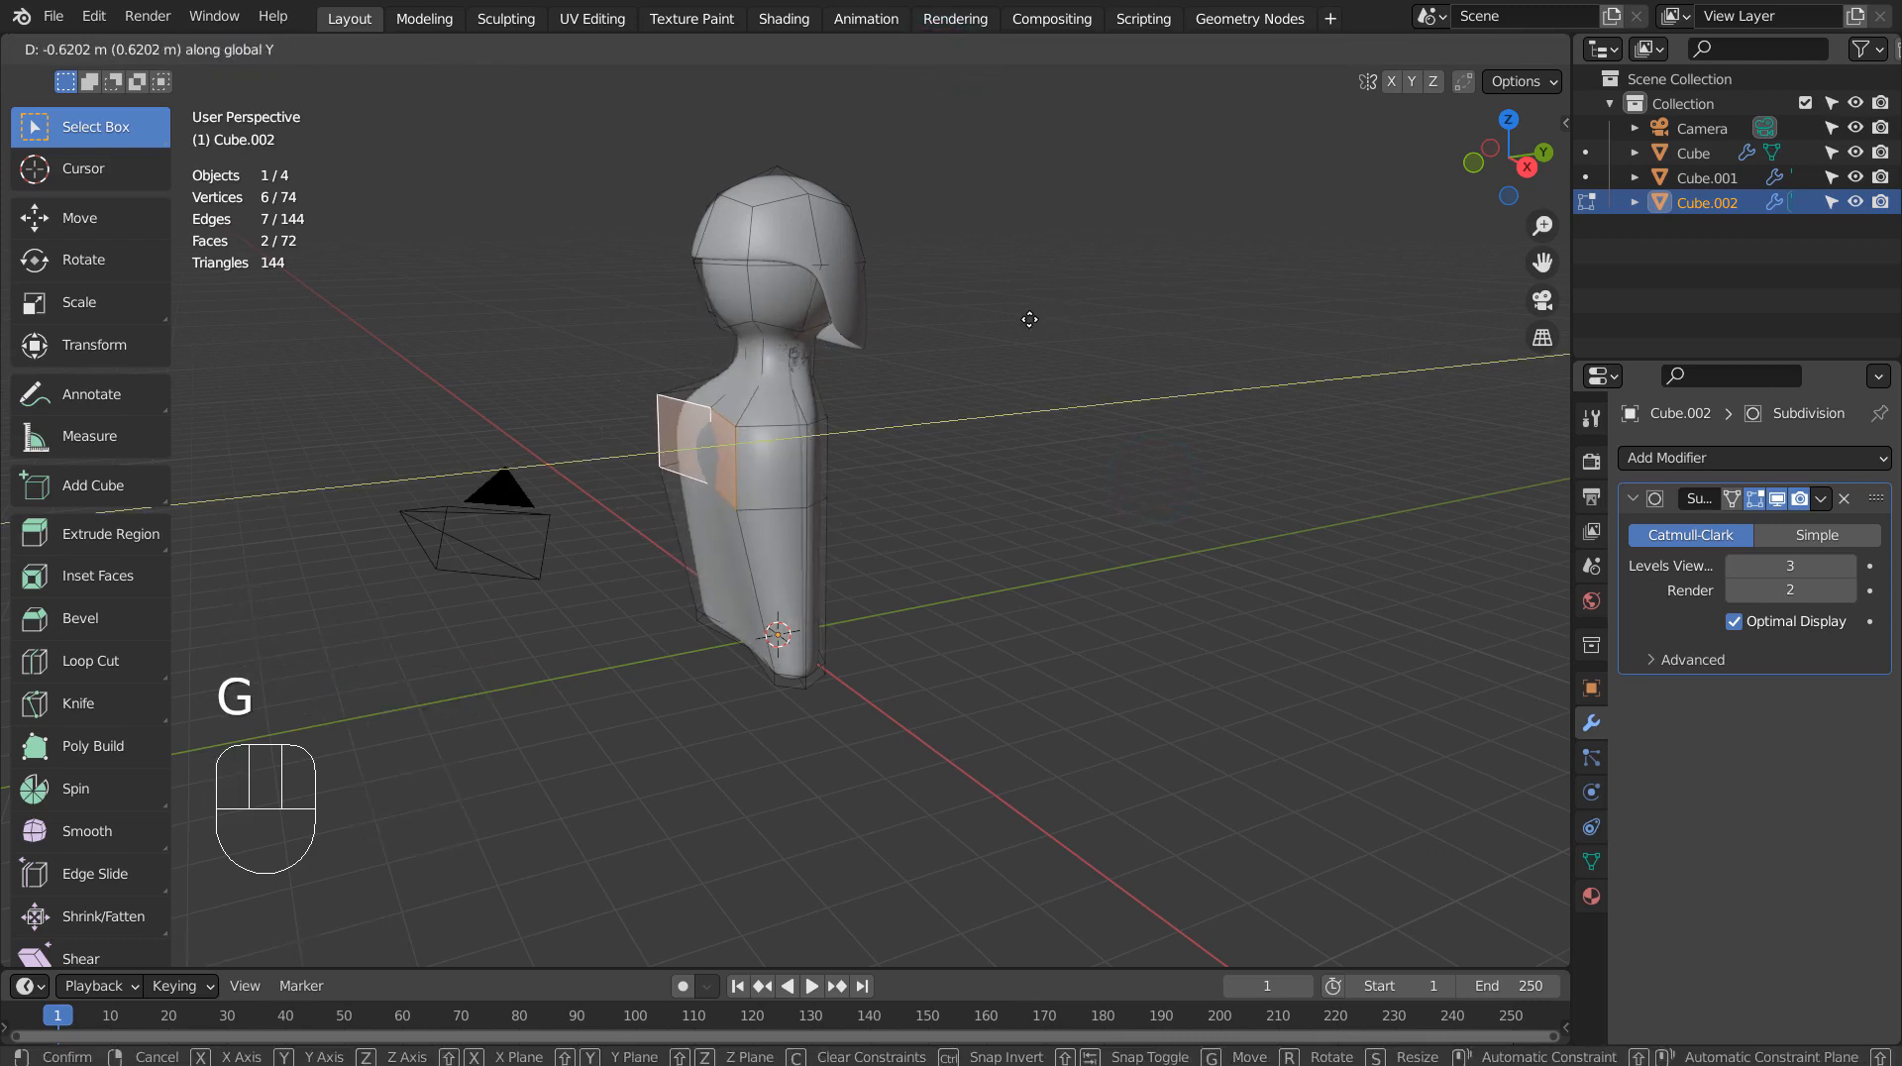
left_click(1026, 319)
key("ctrl+z")
- Extrude the two chest faces outward about 0.2 m and flatten them by scaling to 0 along Y
key("e")
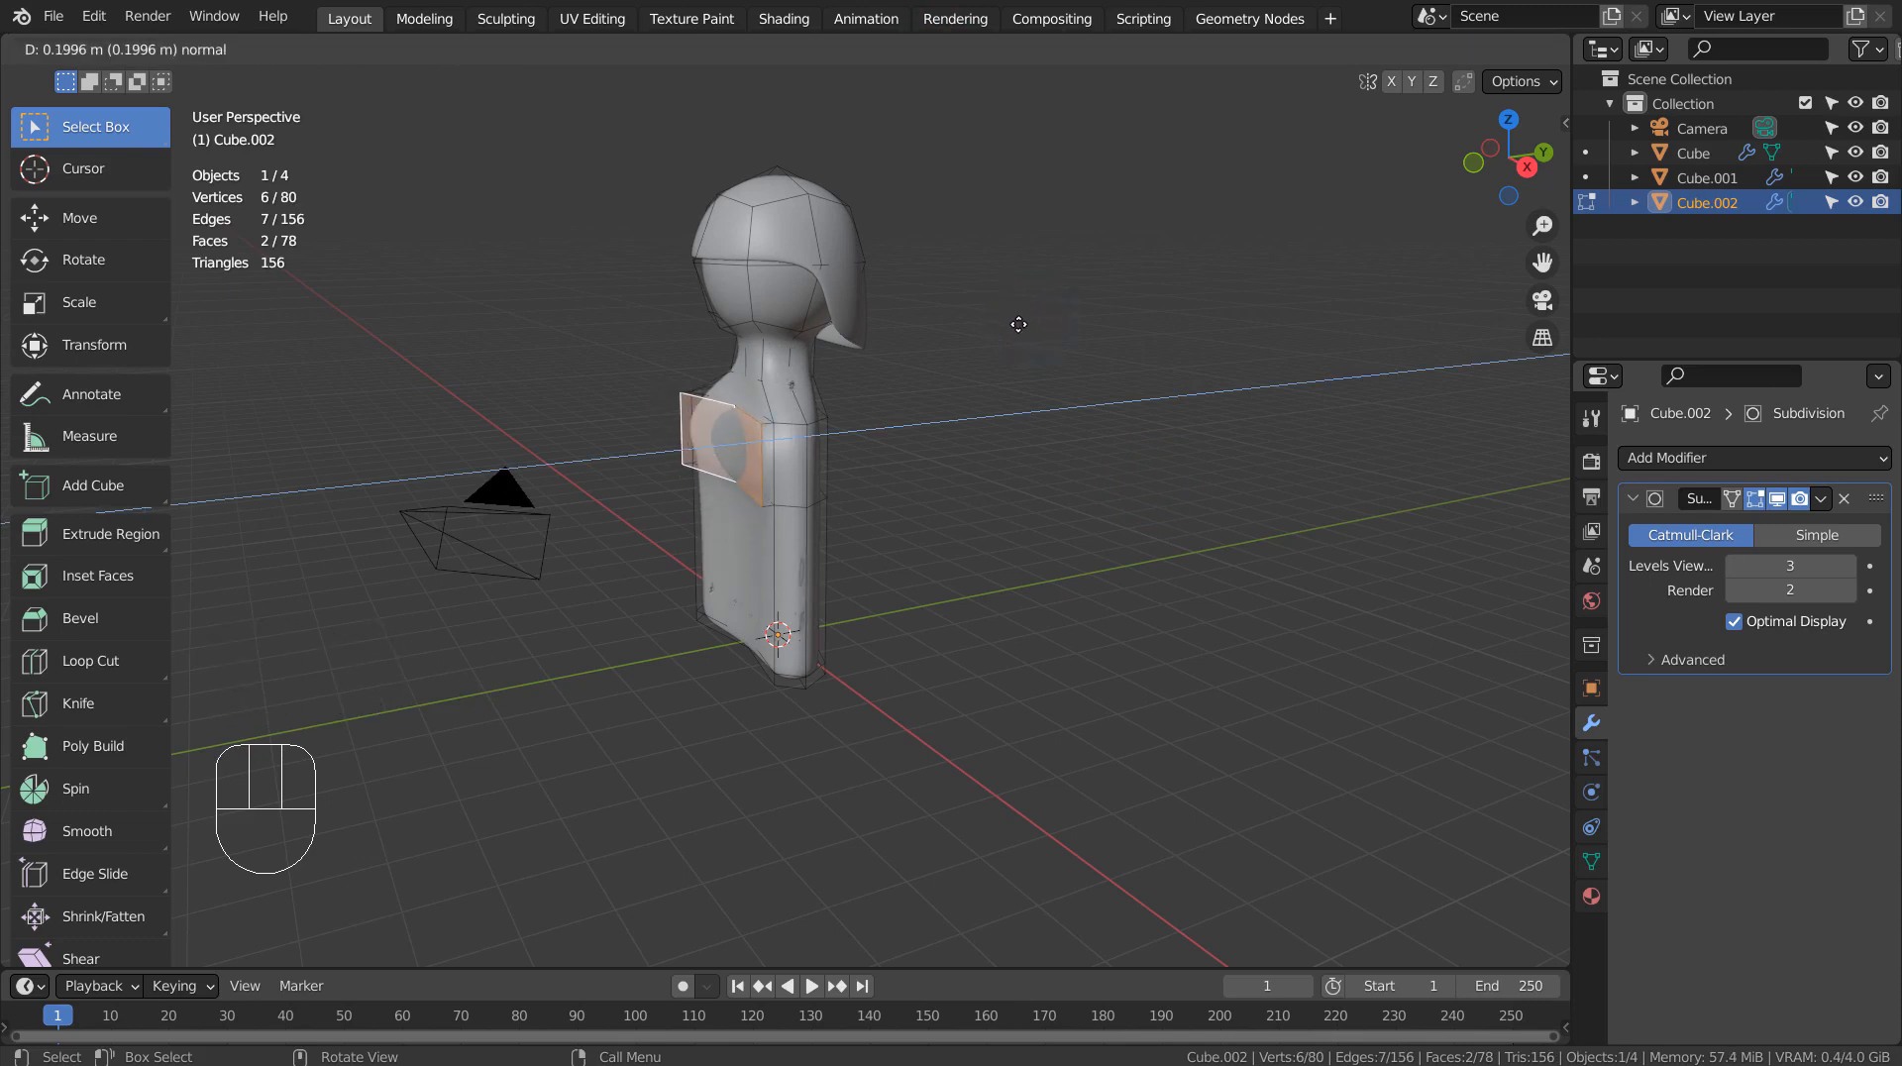
left_click(1005, 325)
key("KP_7")
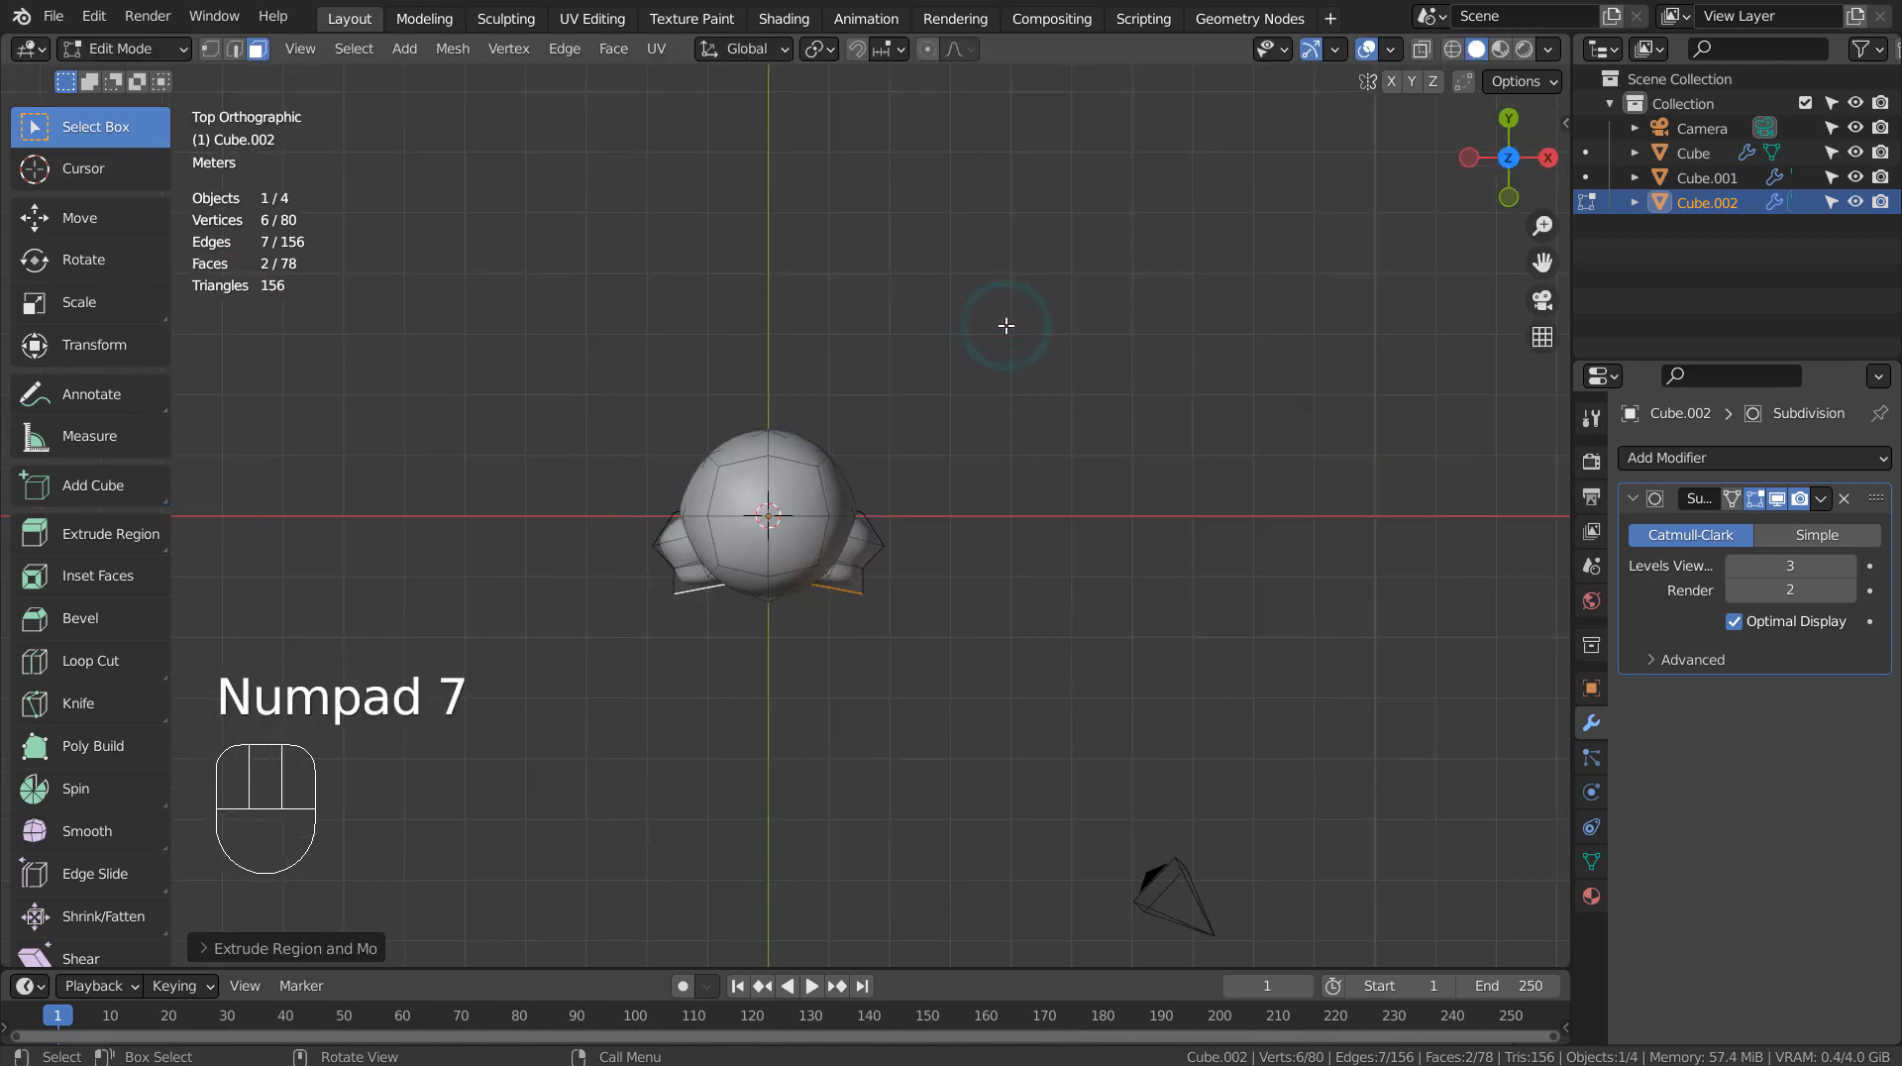
key("s")
key("z")
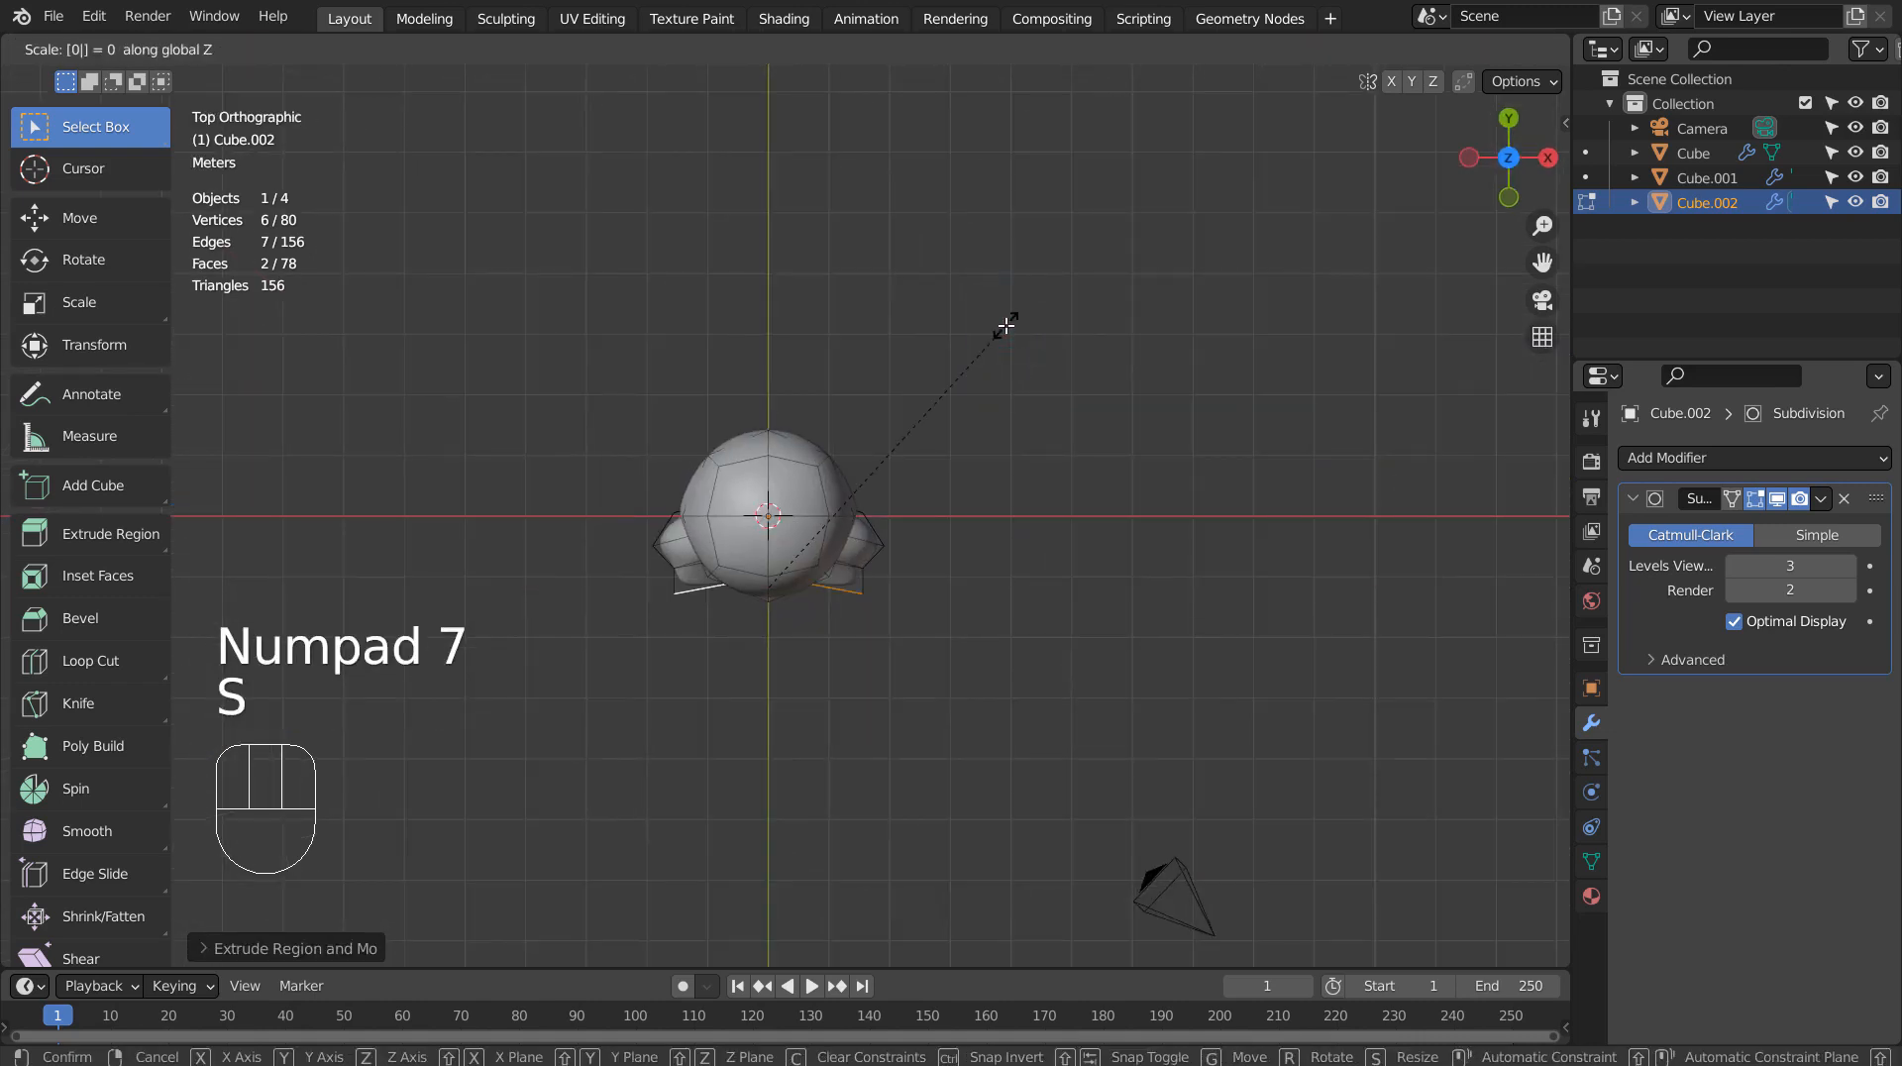
key("Return")
key("Tab")
key("Tab")
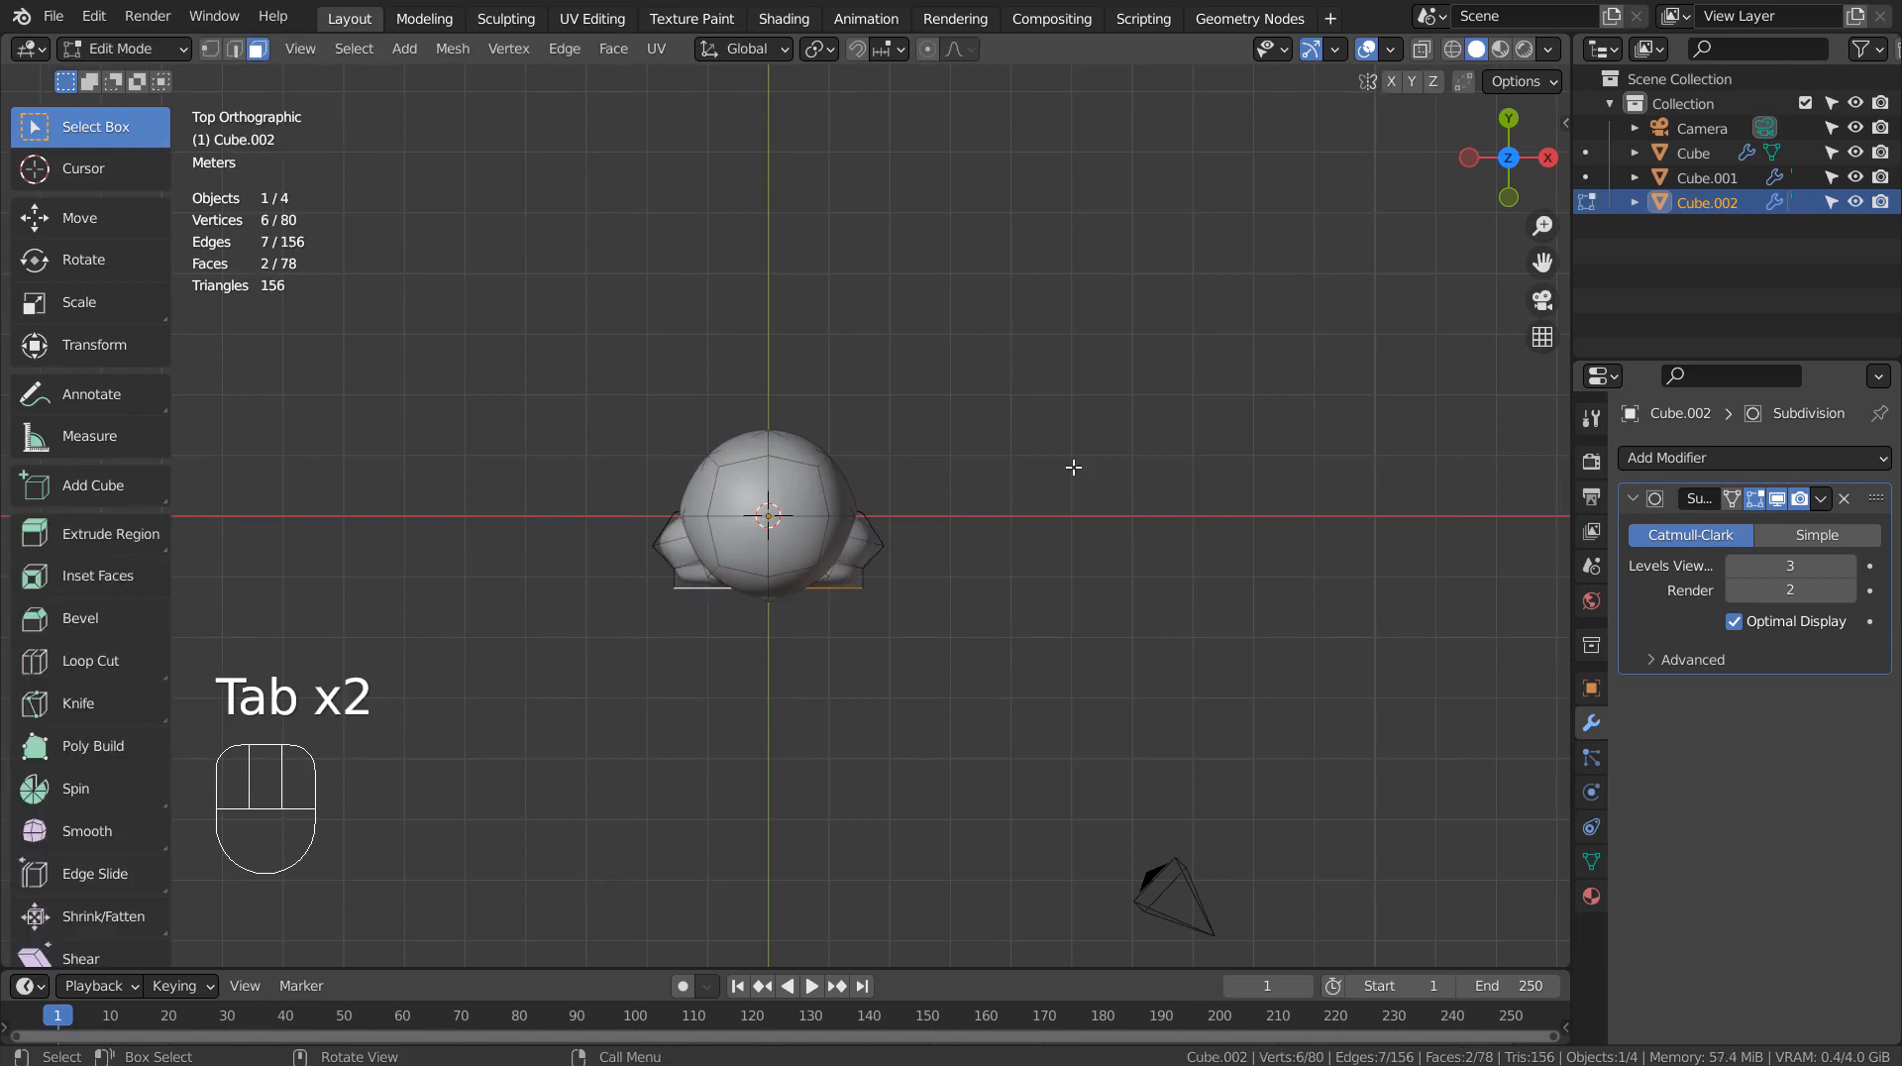
- Scale down the extruded chest faces and inspect the smoothed chest in Object Mode
key("s")
left_click(1069, 616)
key("Tab")
middle_click_drag(1060, 622, 1040, 360)
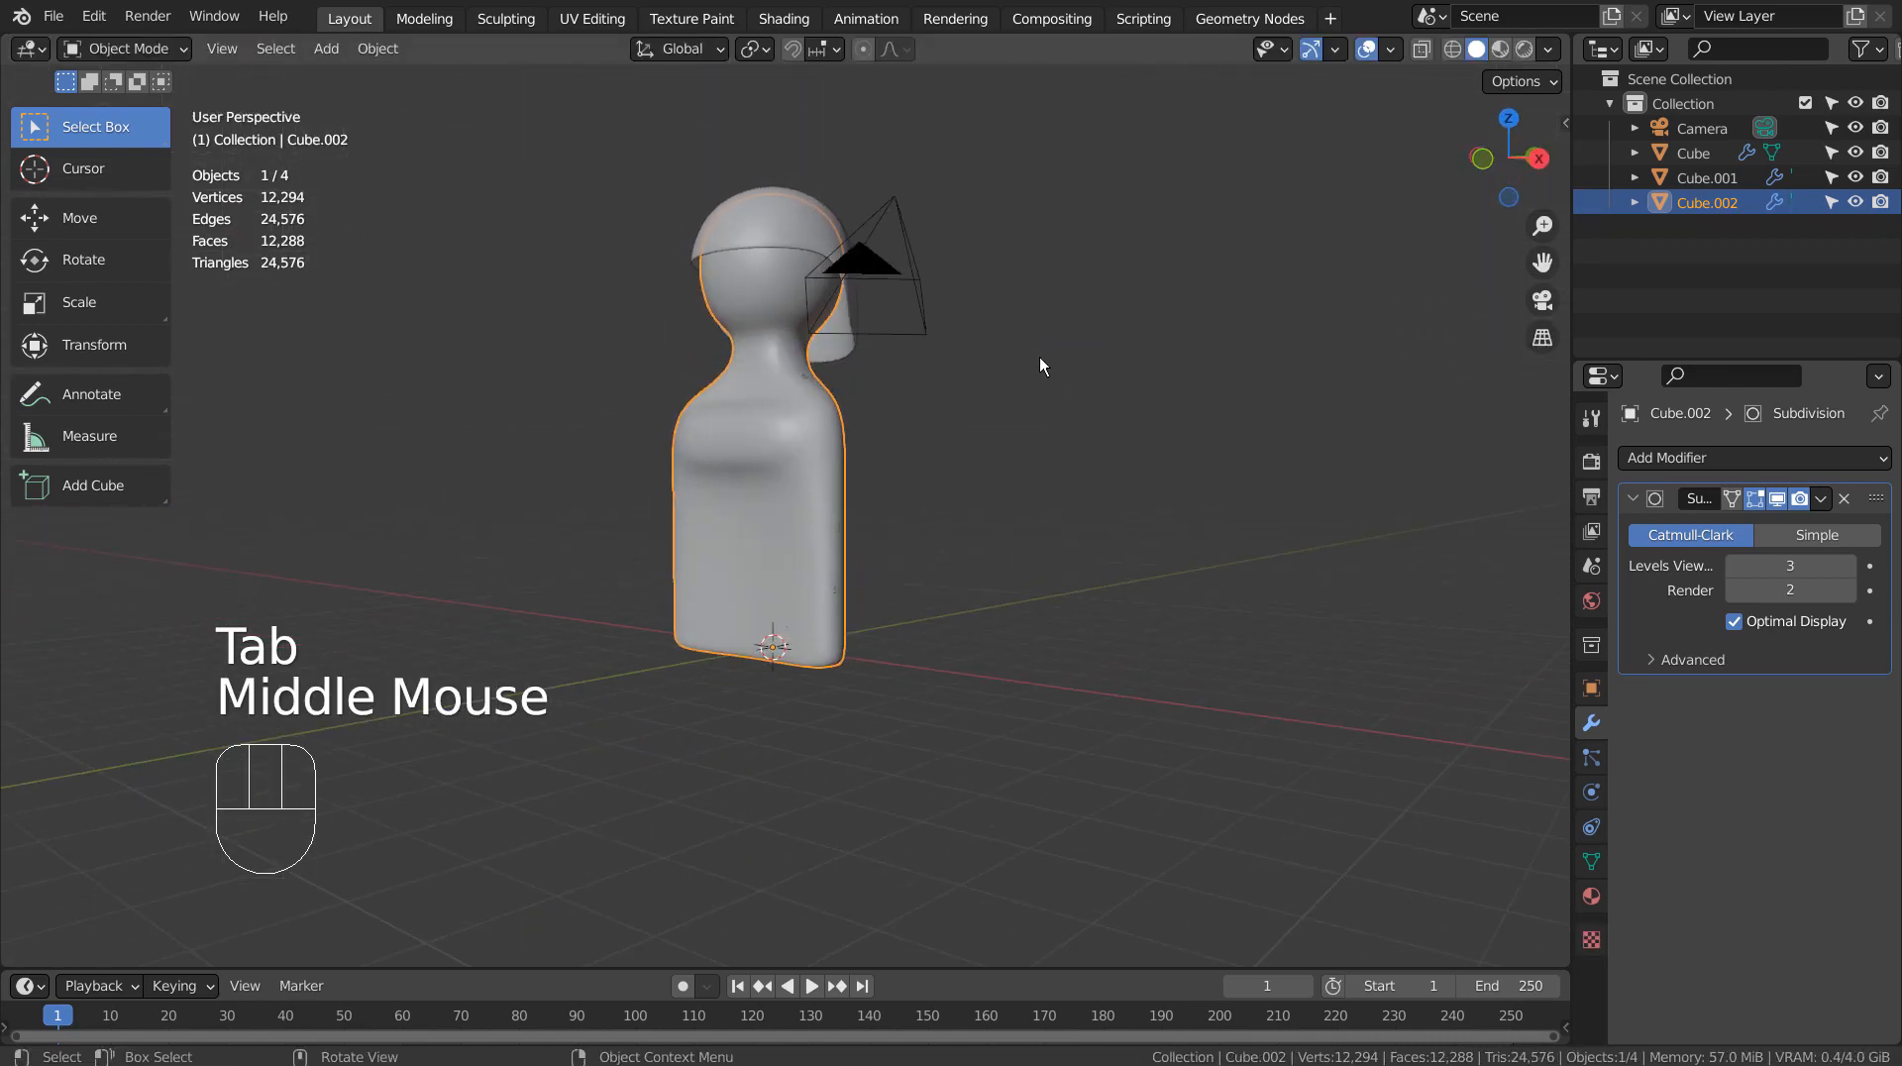
scroll(939, 450, "up", 2)
middle_click_drag(939, 450, 1131, 511)
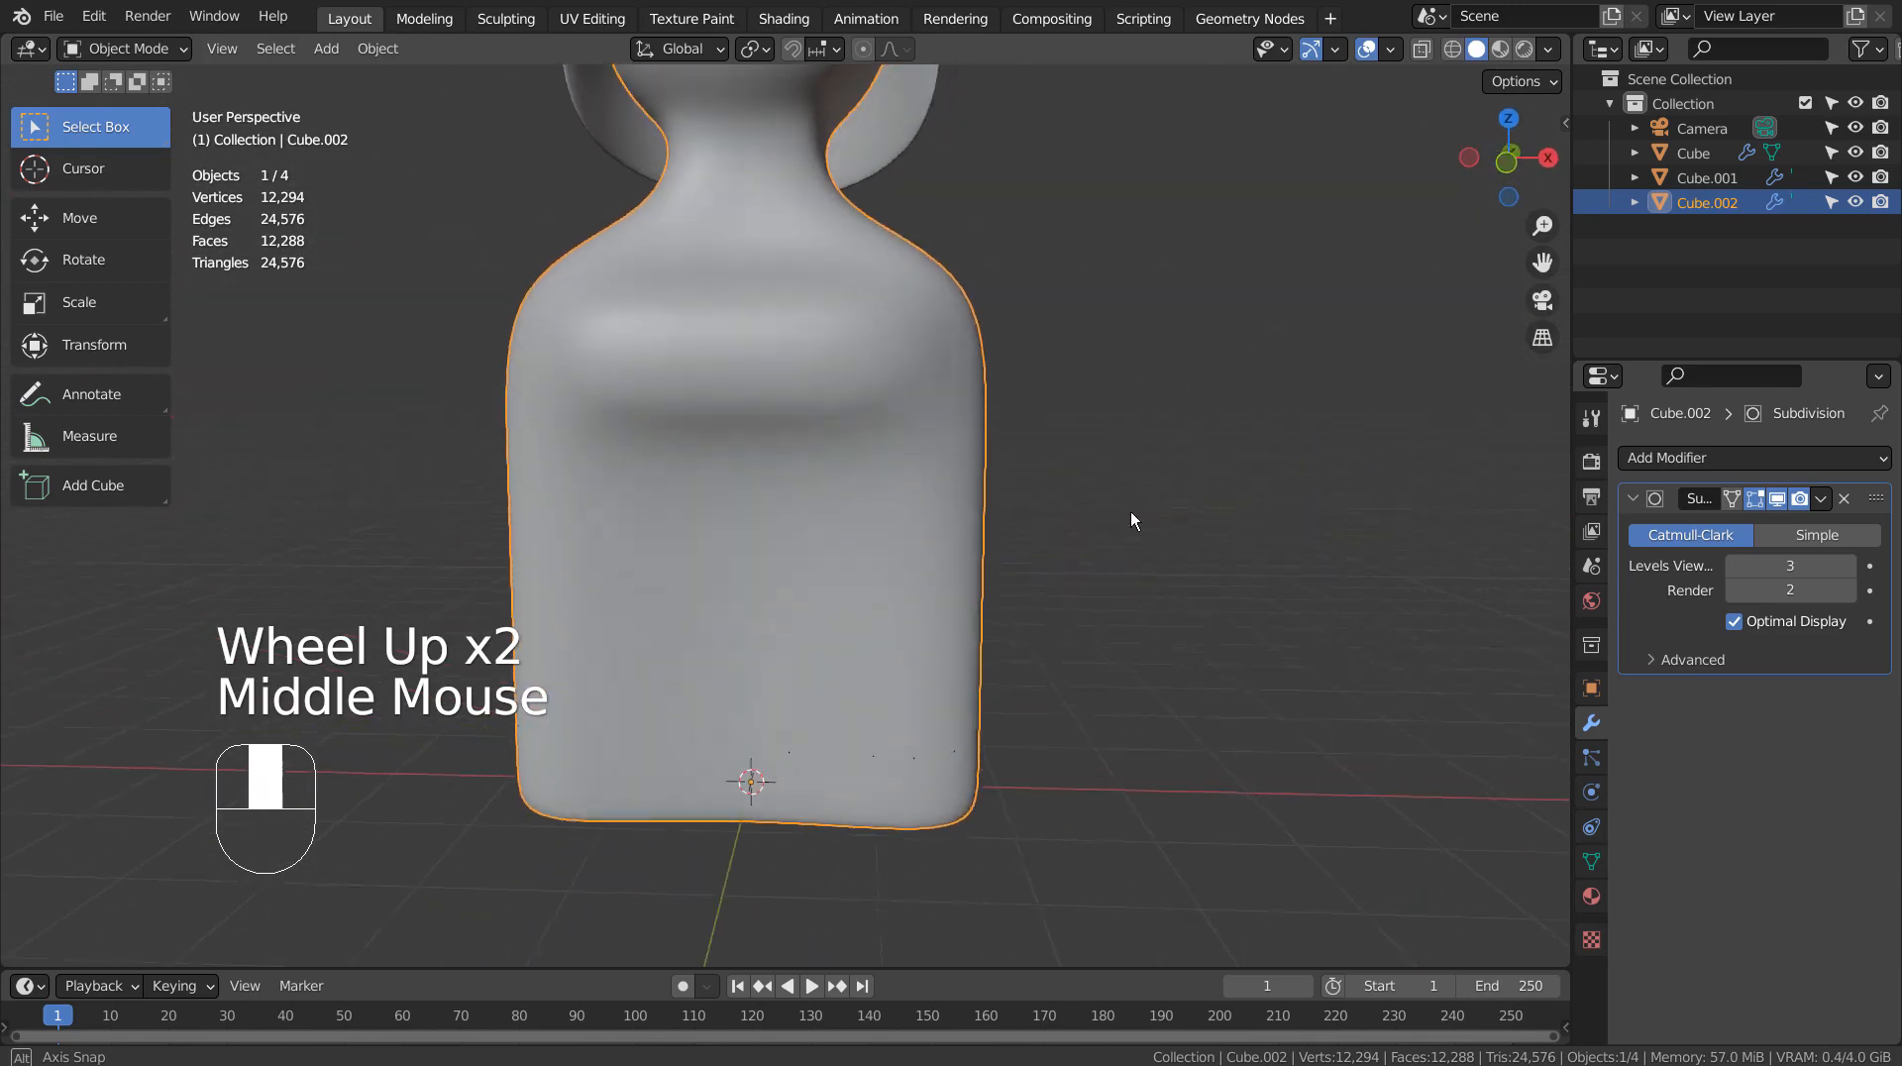
- Move the vertical middle edge between the two extruded chest faces about 0.22 m in negative Y
key("Tab")
left_click(738, 323)
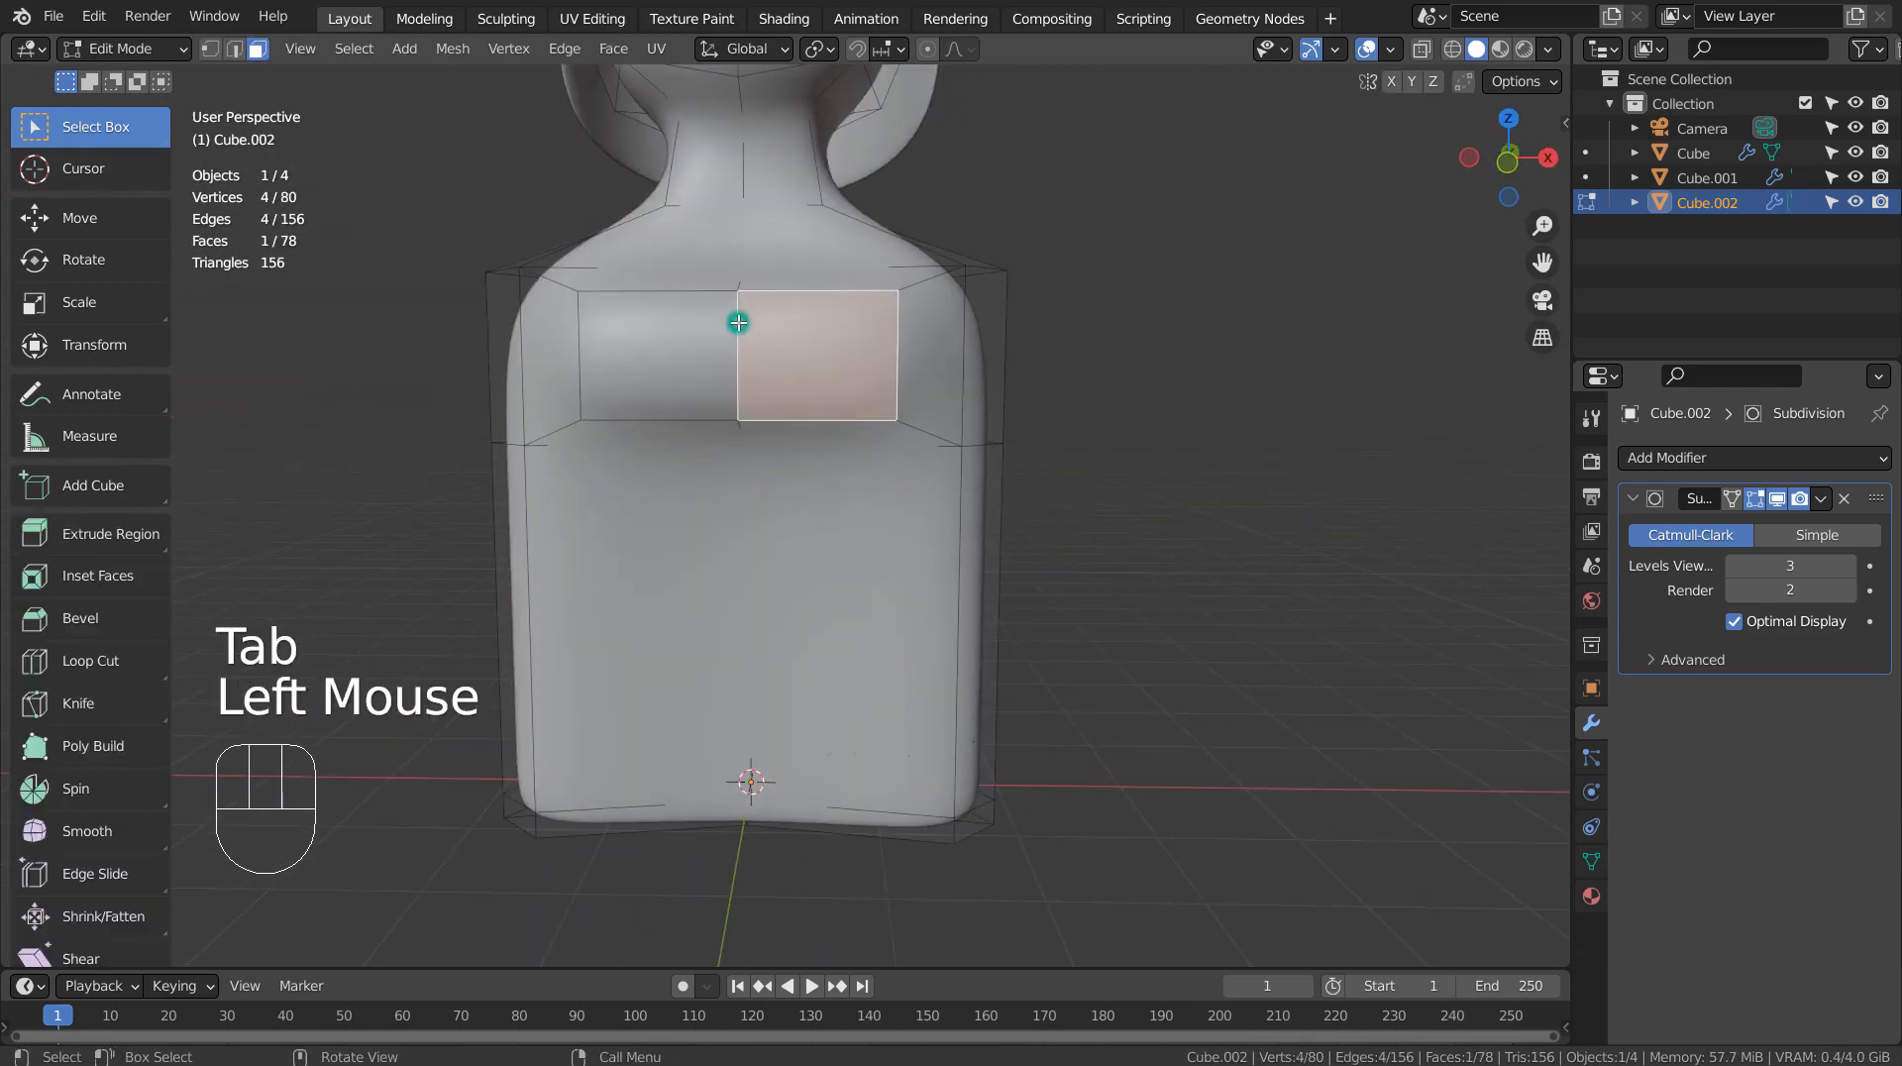
key("2")
left_click(741, 359)
middle_click_drag(741, 358, 832, 451)
key("g")
key("y")
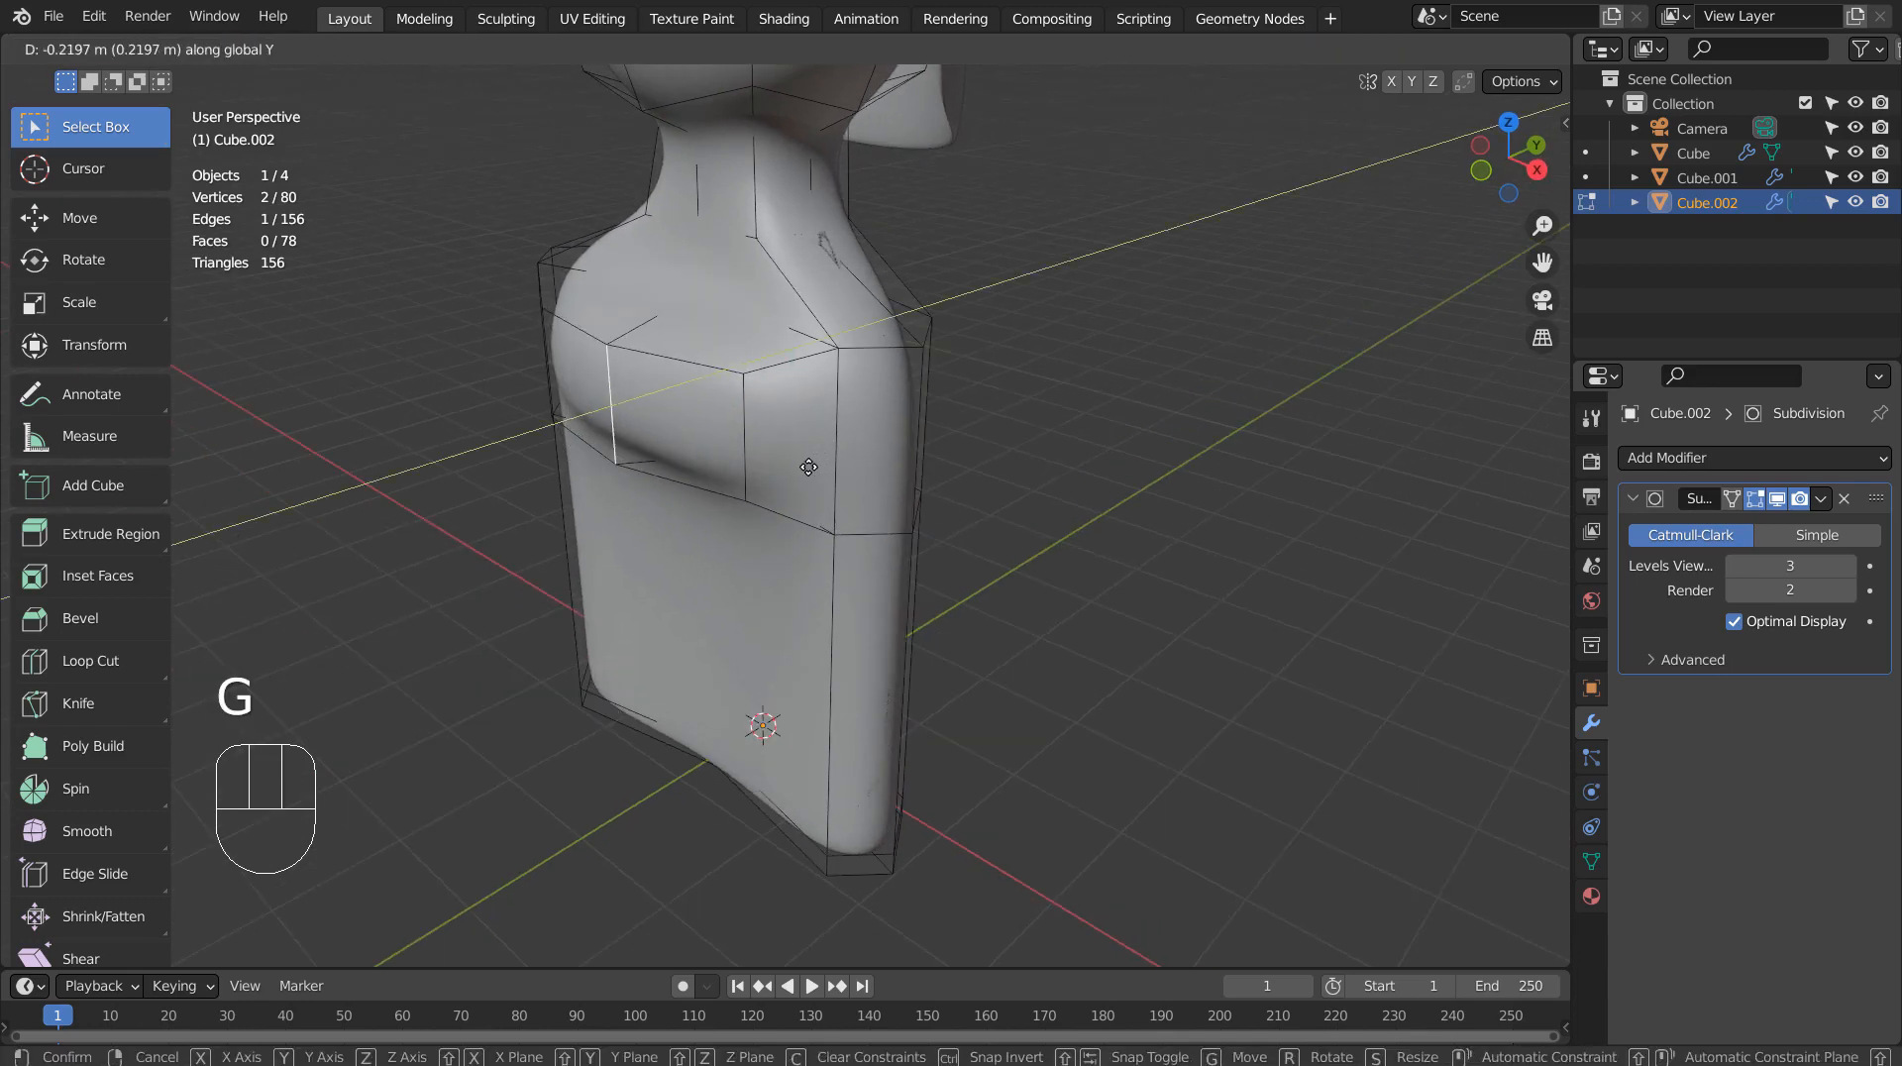
- Return to Object Mode, deselect the duplicate body and examine the chest shape from several sides
key("Tab")
middle_click_drag(790, 595, 1036, 543)
scroll(1065, 543, "down", 4)
left_click(1088, 541)
middle_click(1363, 555)
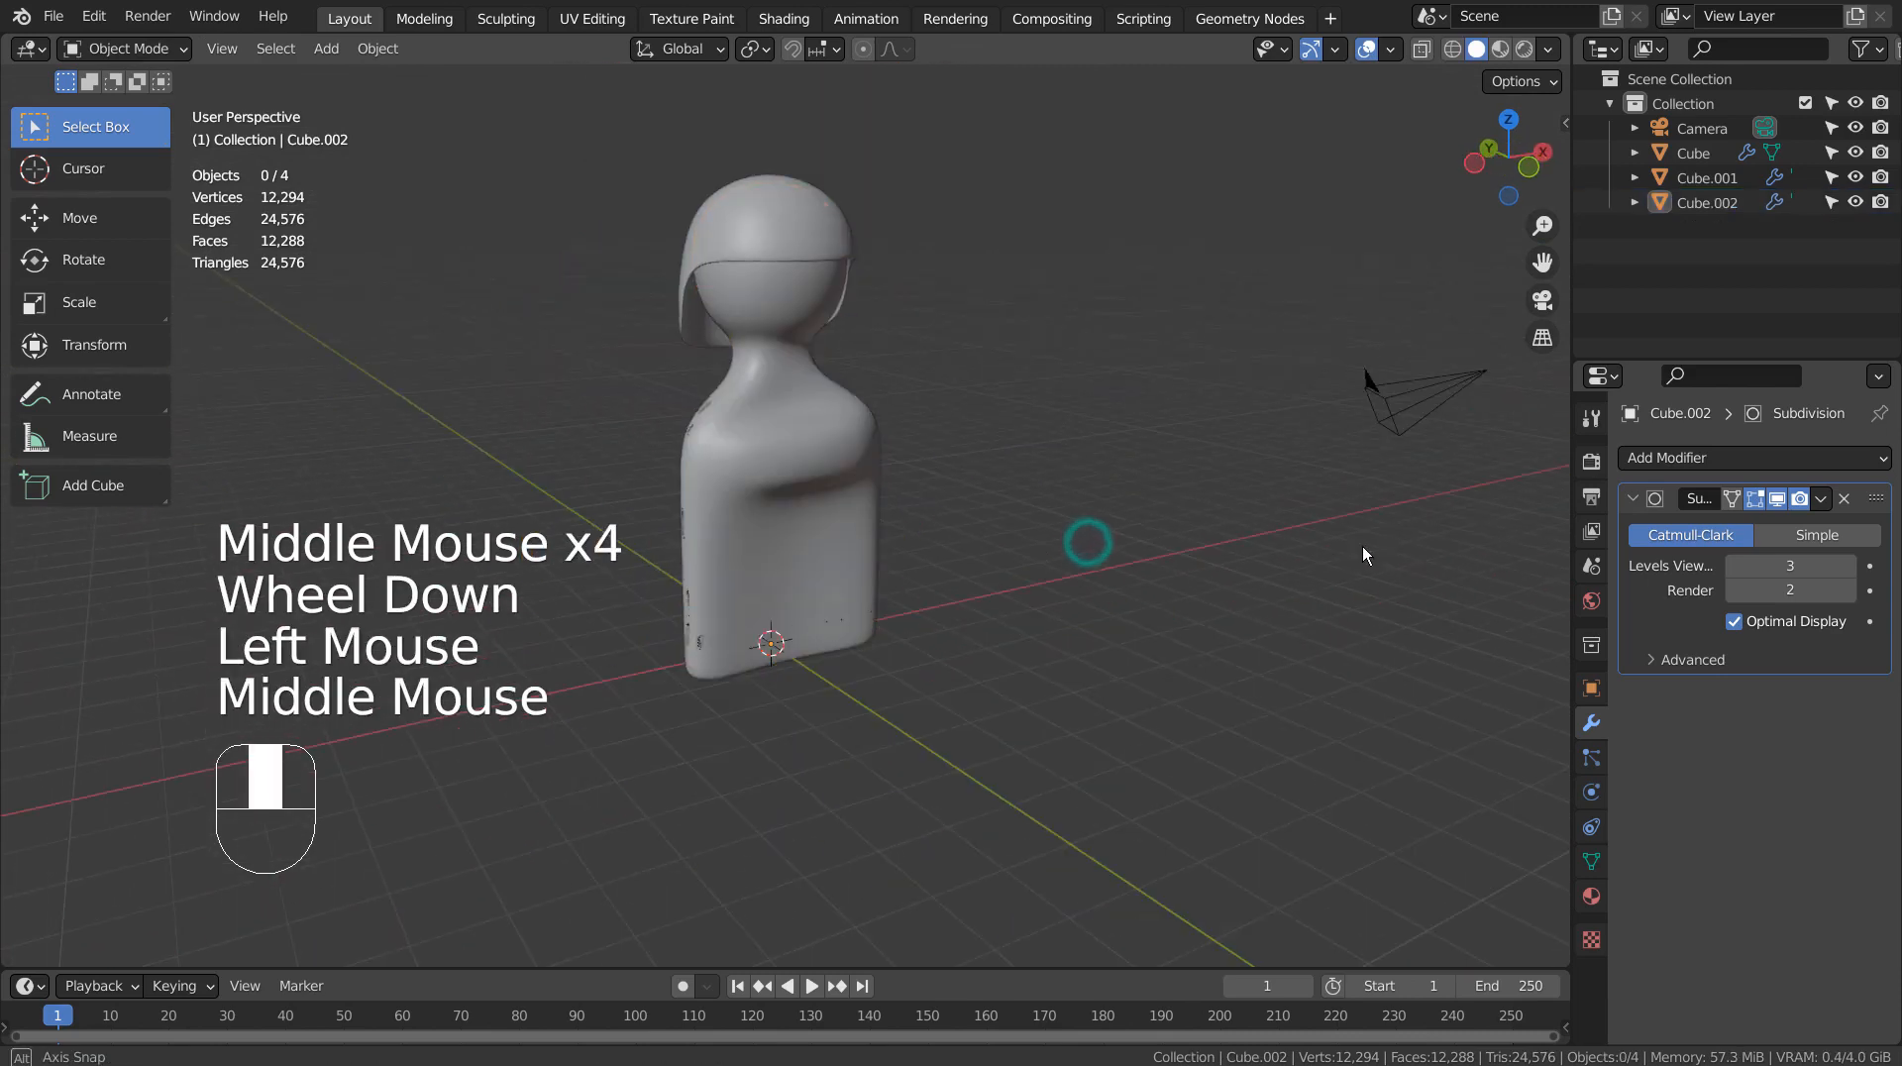
middle_click_drag(1363, 548, 1302, 494)
- Rename the duplicate body object Cube.002 as "woman"
double_click(1712, 200)
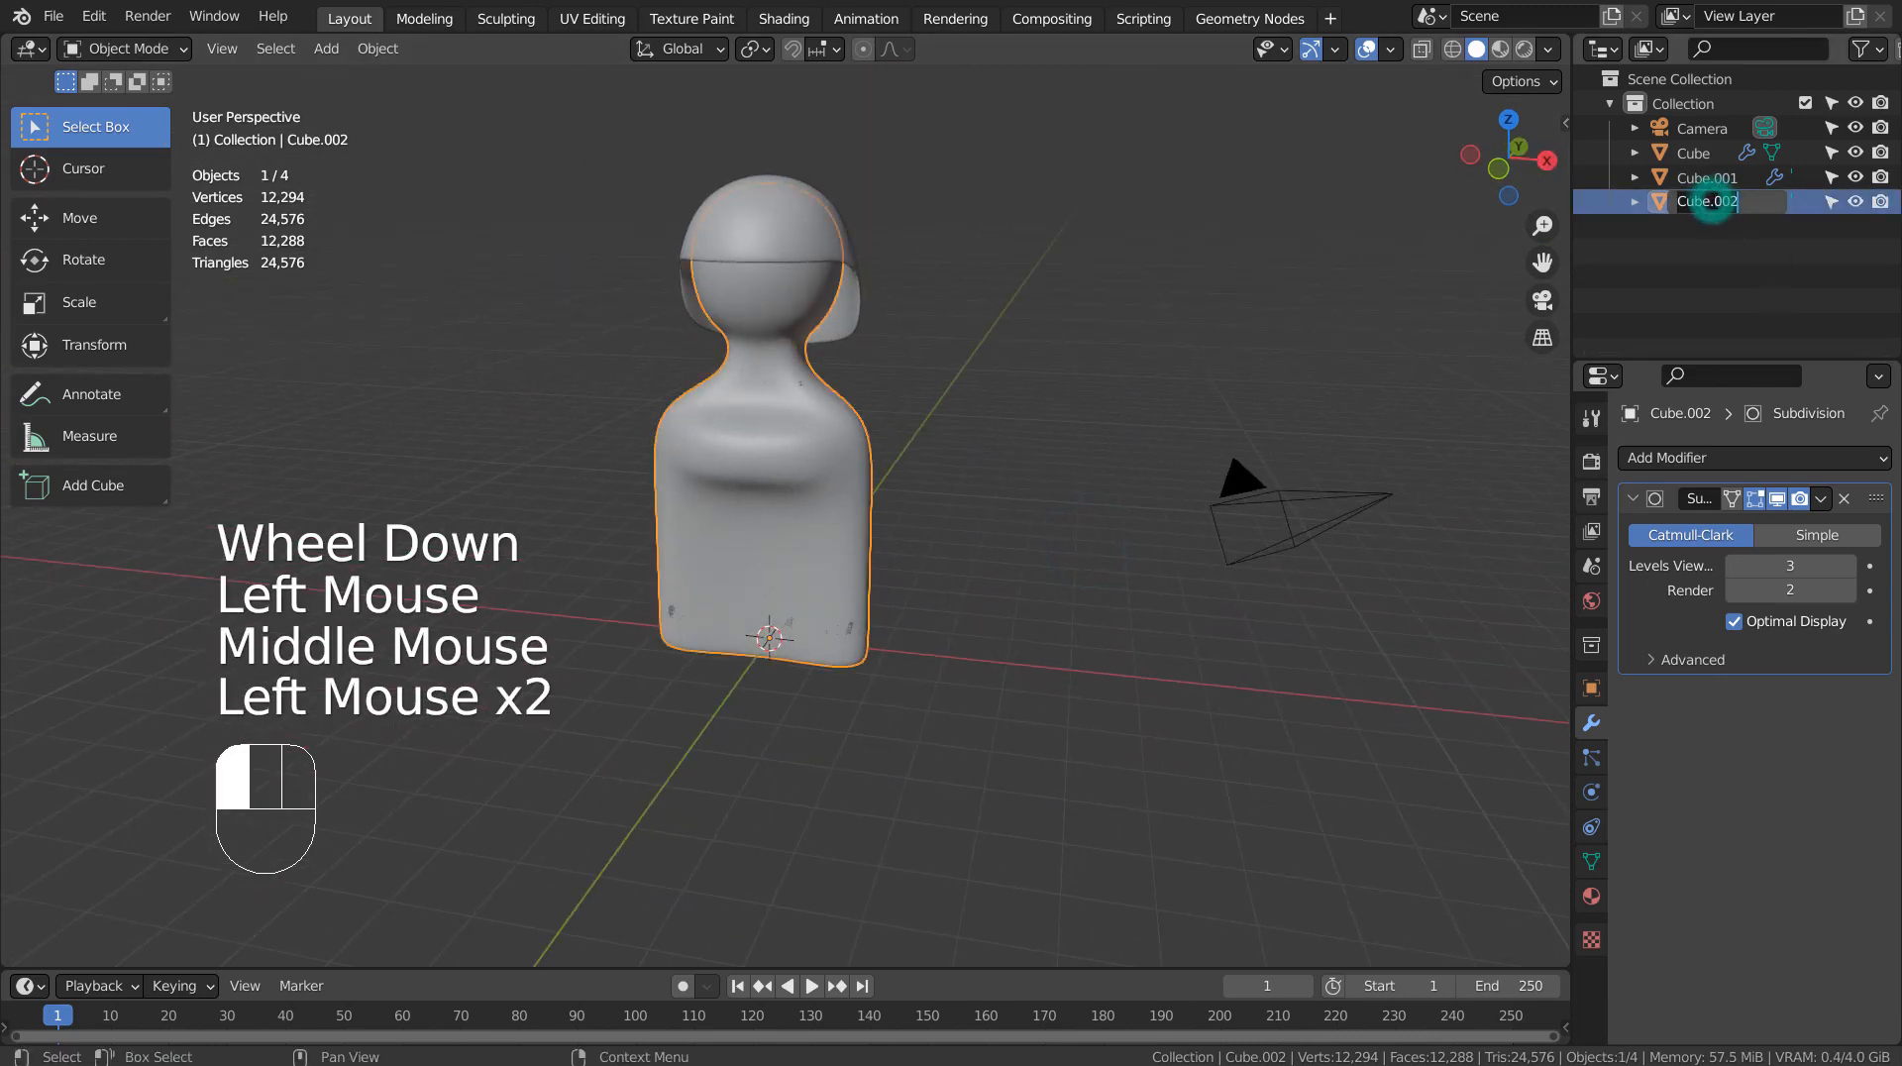
type("woman")
key("Return")
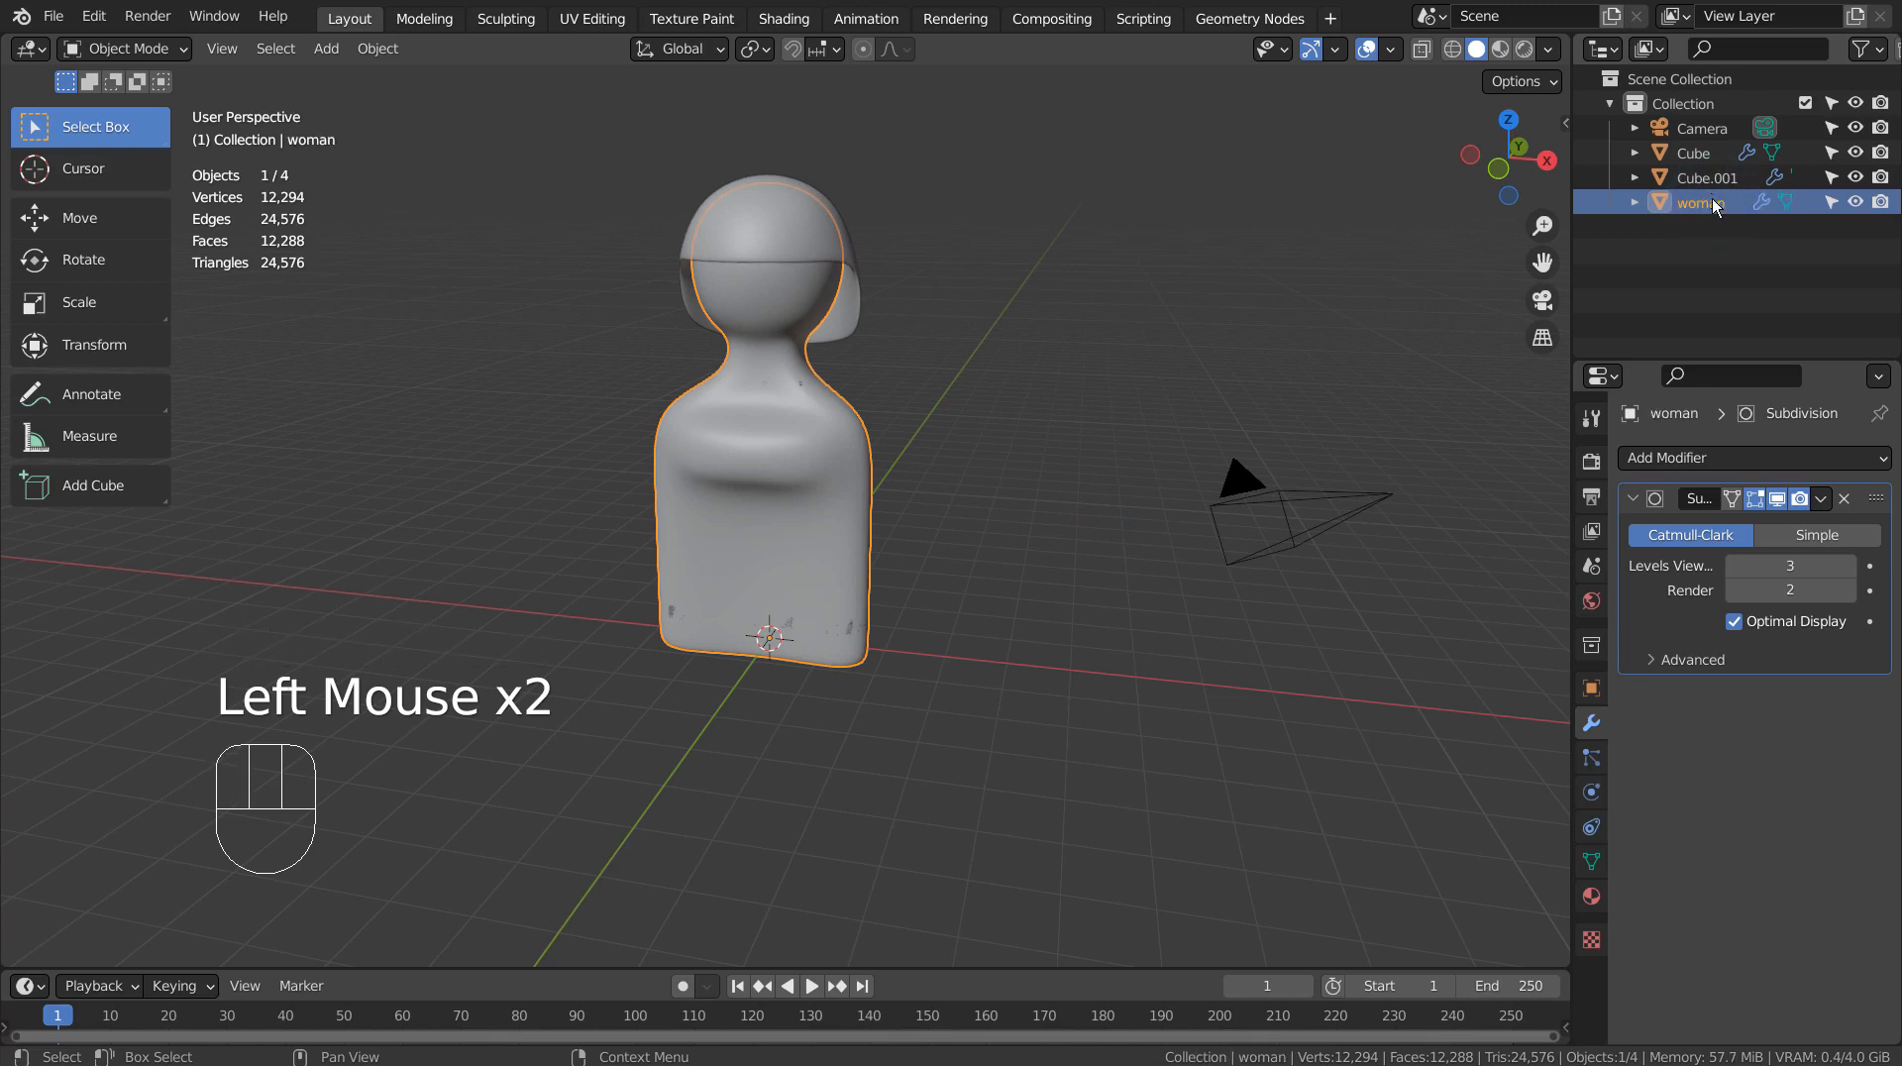
- Rename the object Cube.001 as "man"
double_click(1713, 178)
type(",ma")
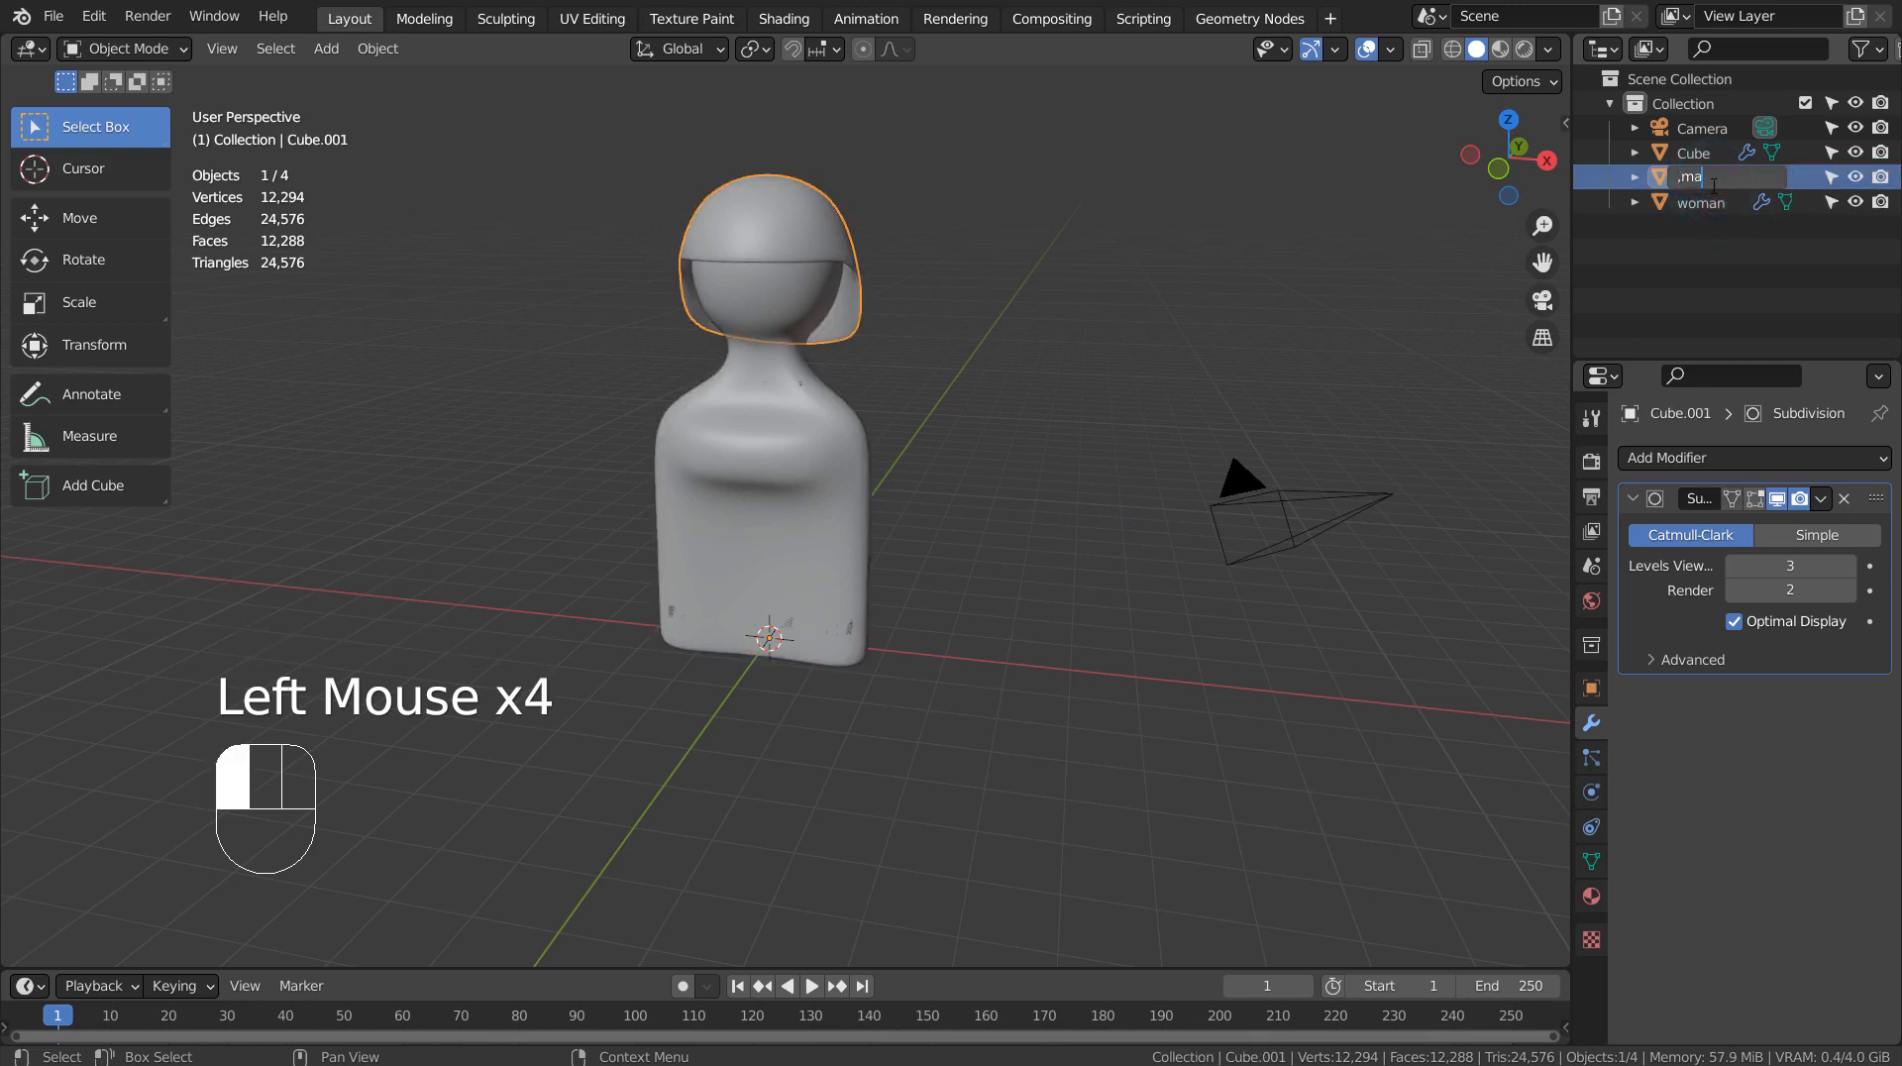
key("BackSpace")
key("BackSpace")
key("BackSpace")
type("man")
key("Return")
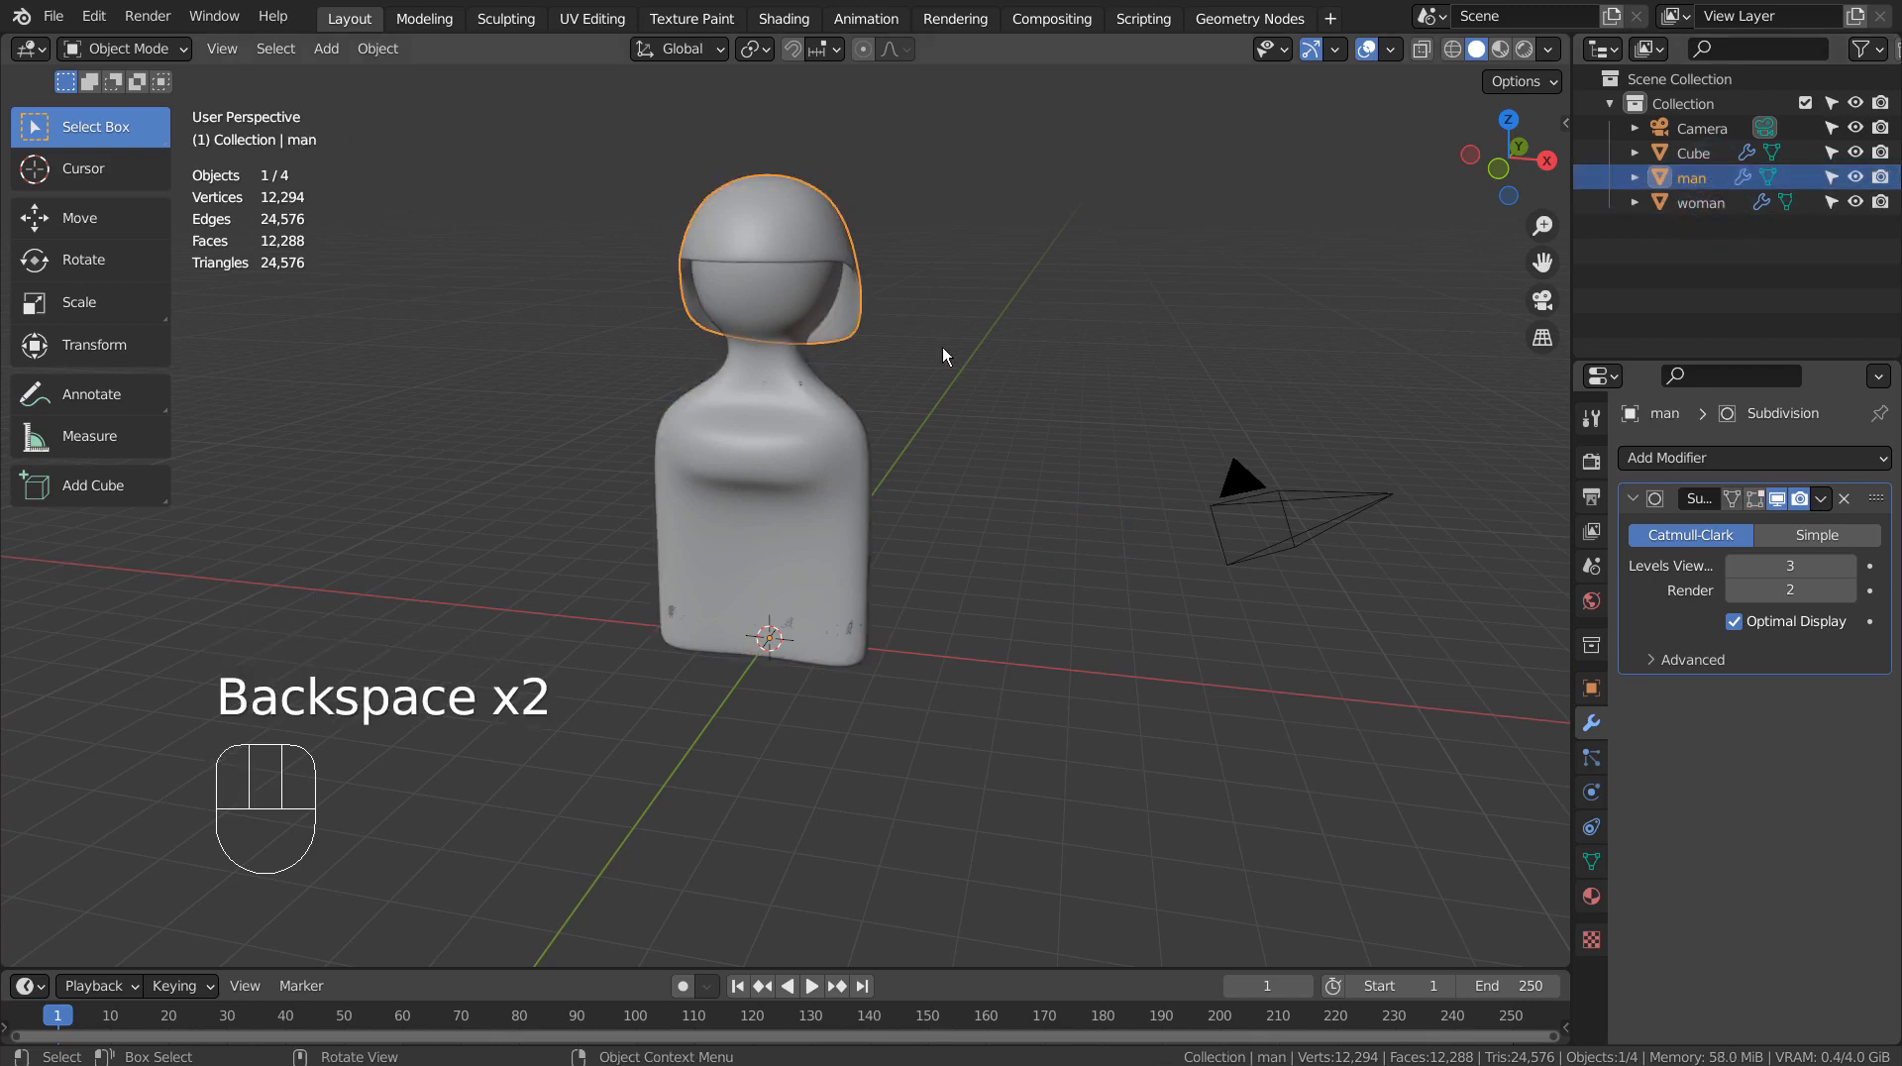
- Rename the object Cube as "hair" and select it
left_click(1723, 203)
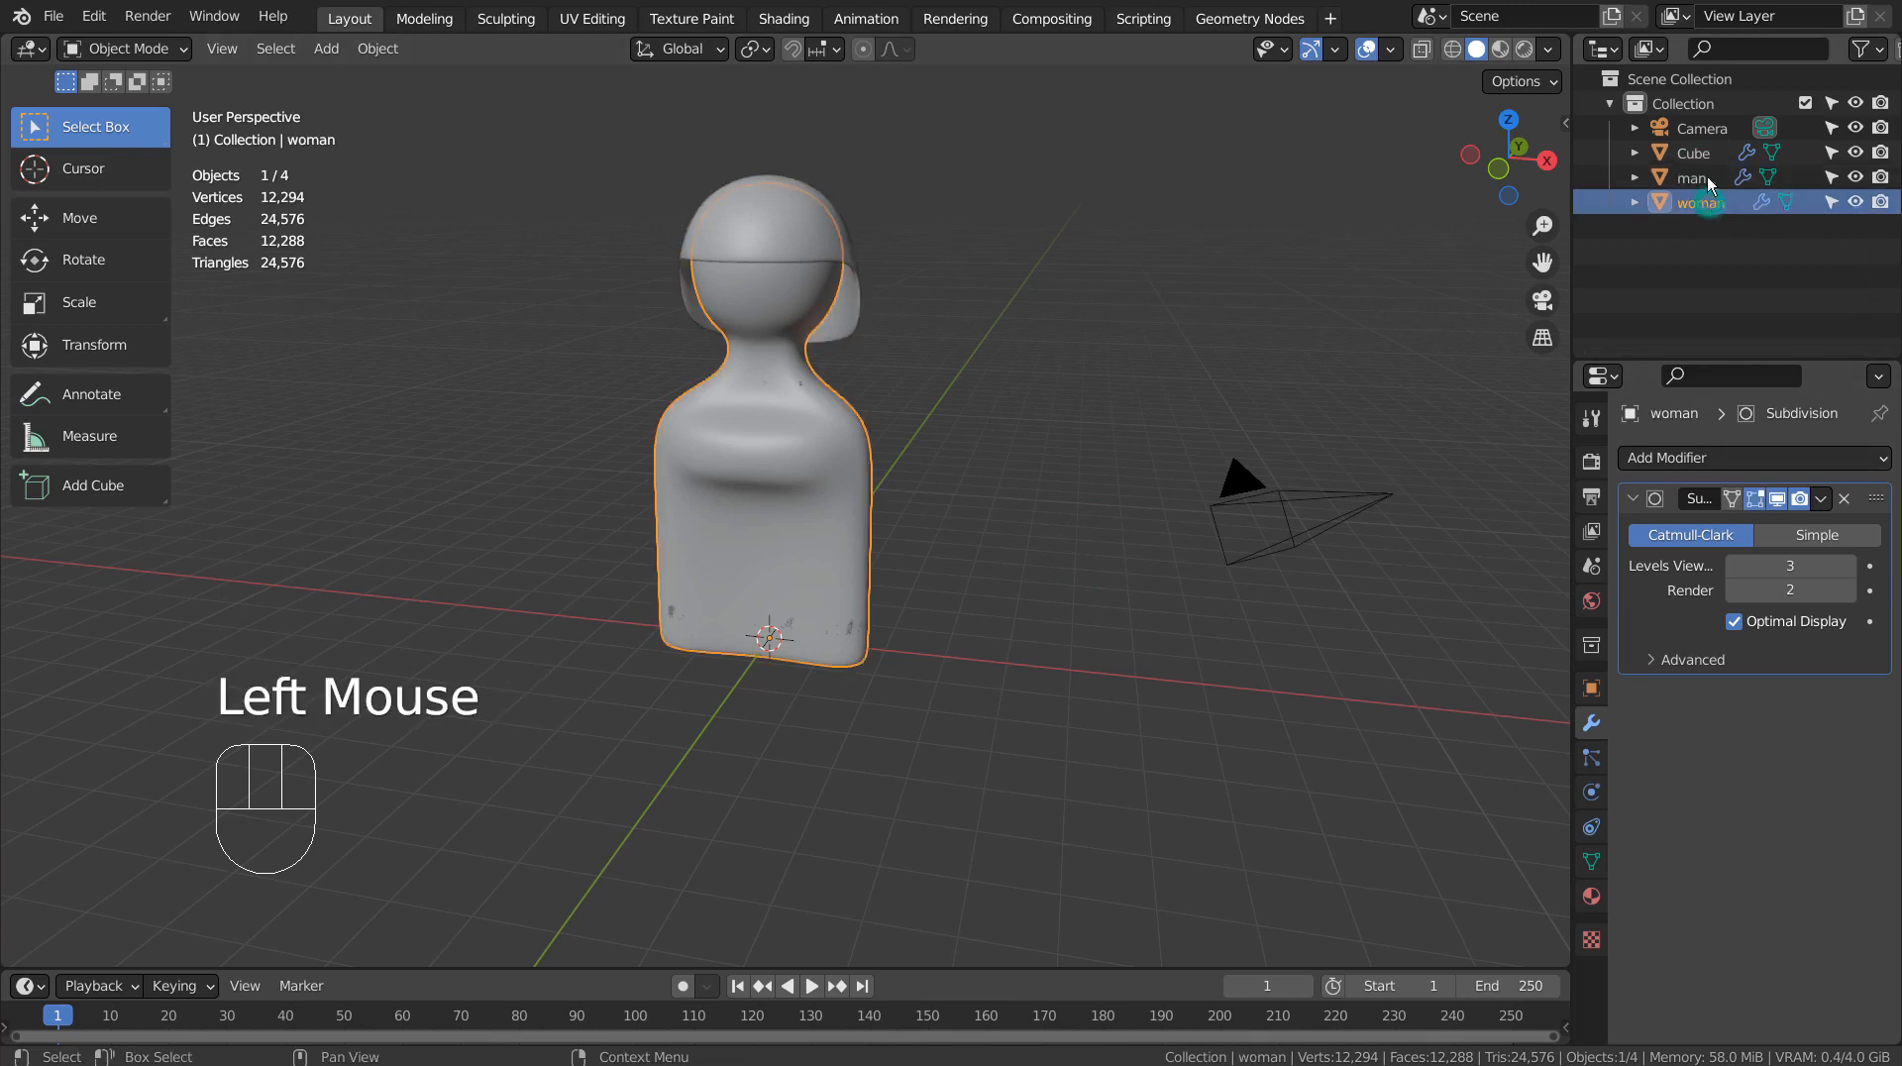
left_click(1700, 151)
double_click(1694, 152)
type("hair")
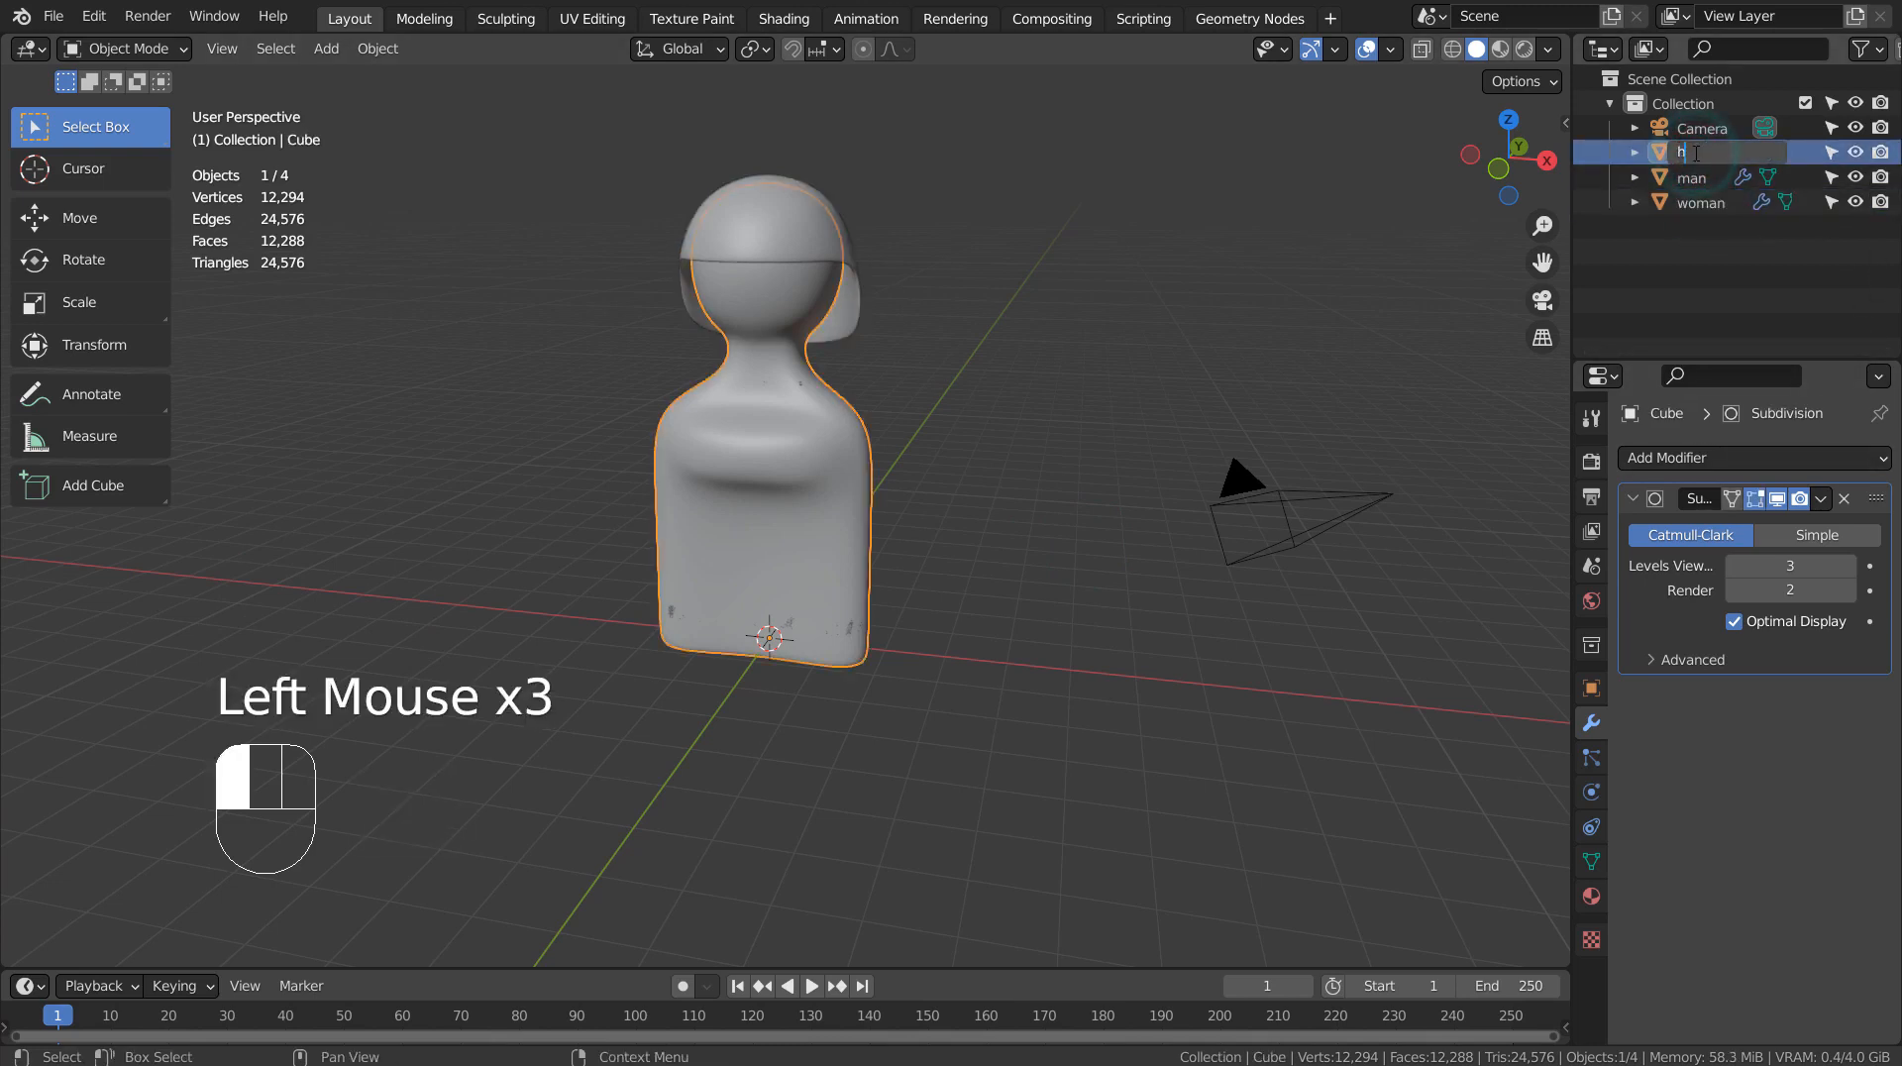
key("Return")
left_click(1693, 152)
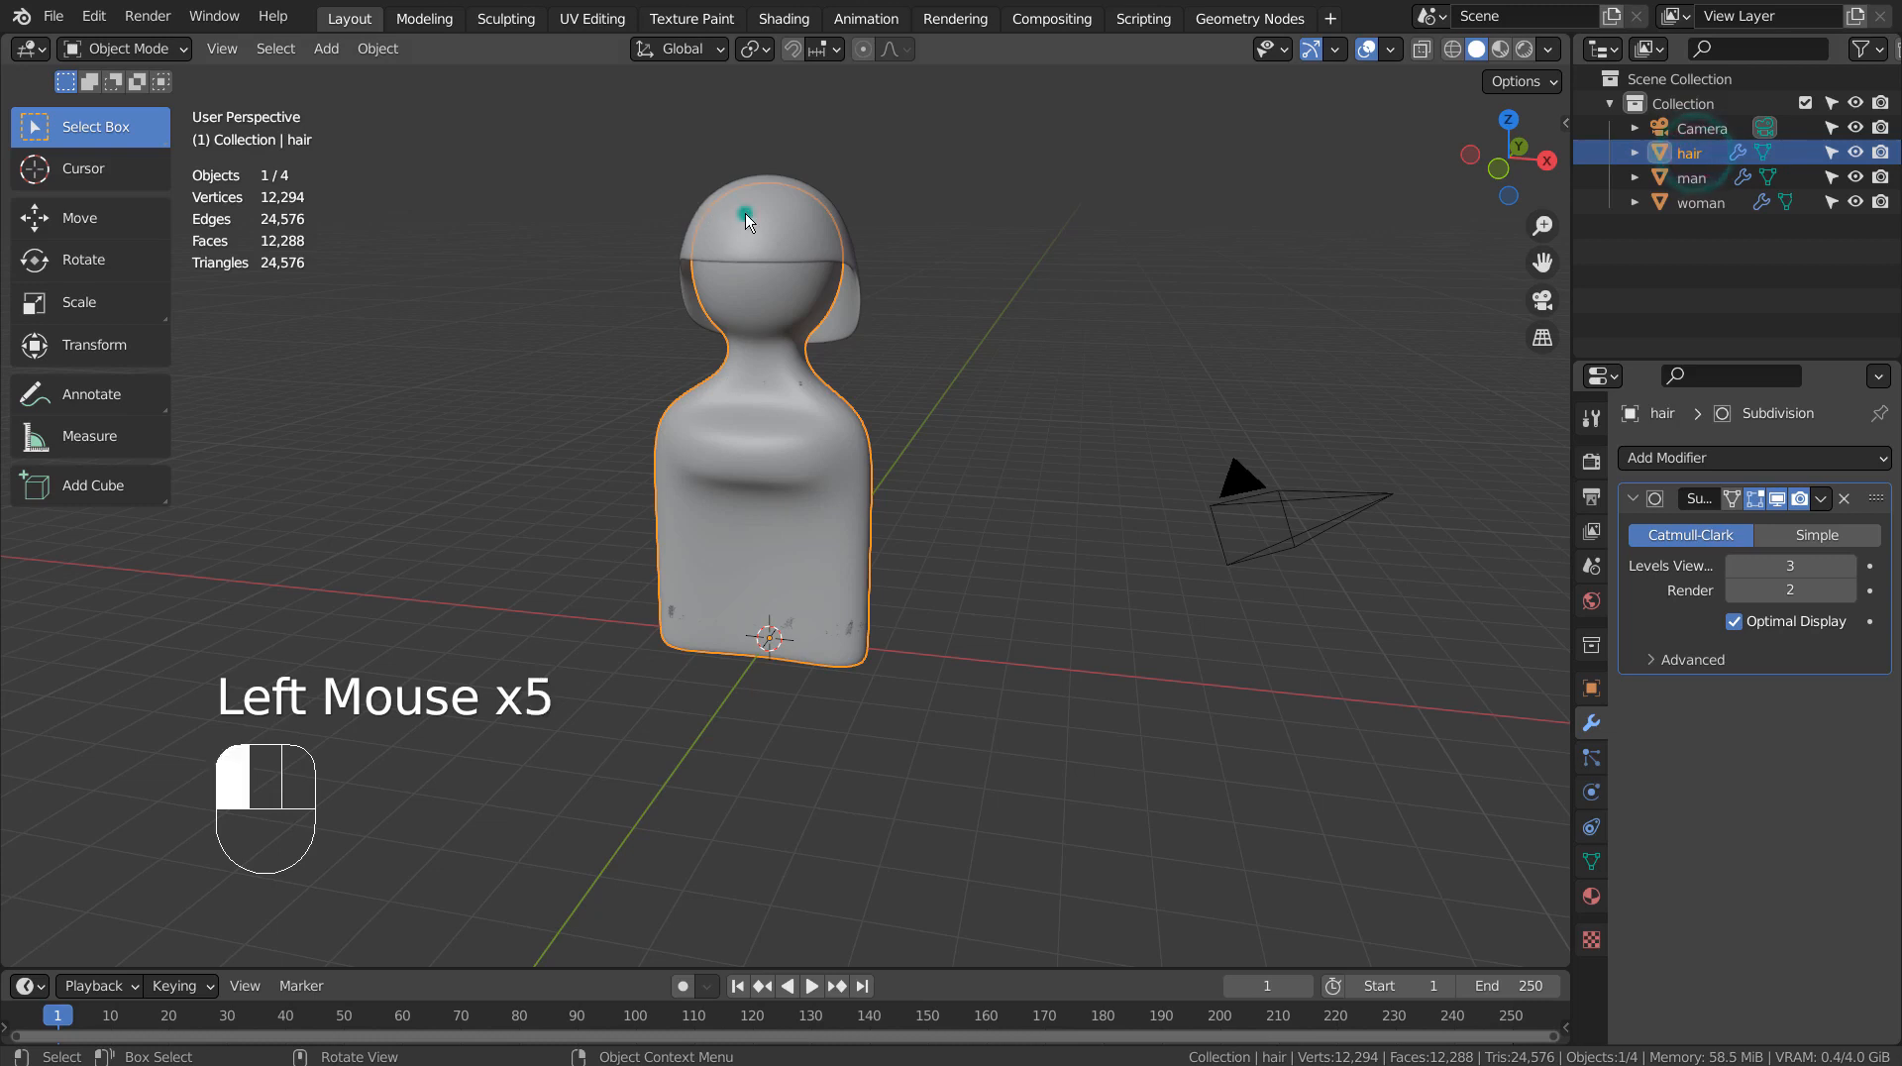
- Rename the bob-hair shell object, mistakenly called "man", as "hair"
left_click(745, 212)
left_click(1694, 152)
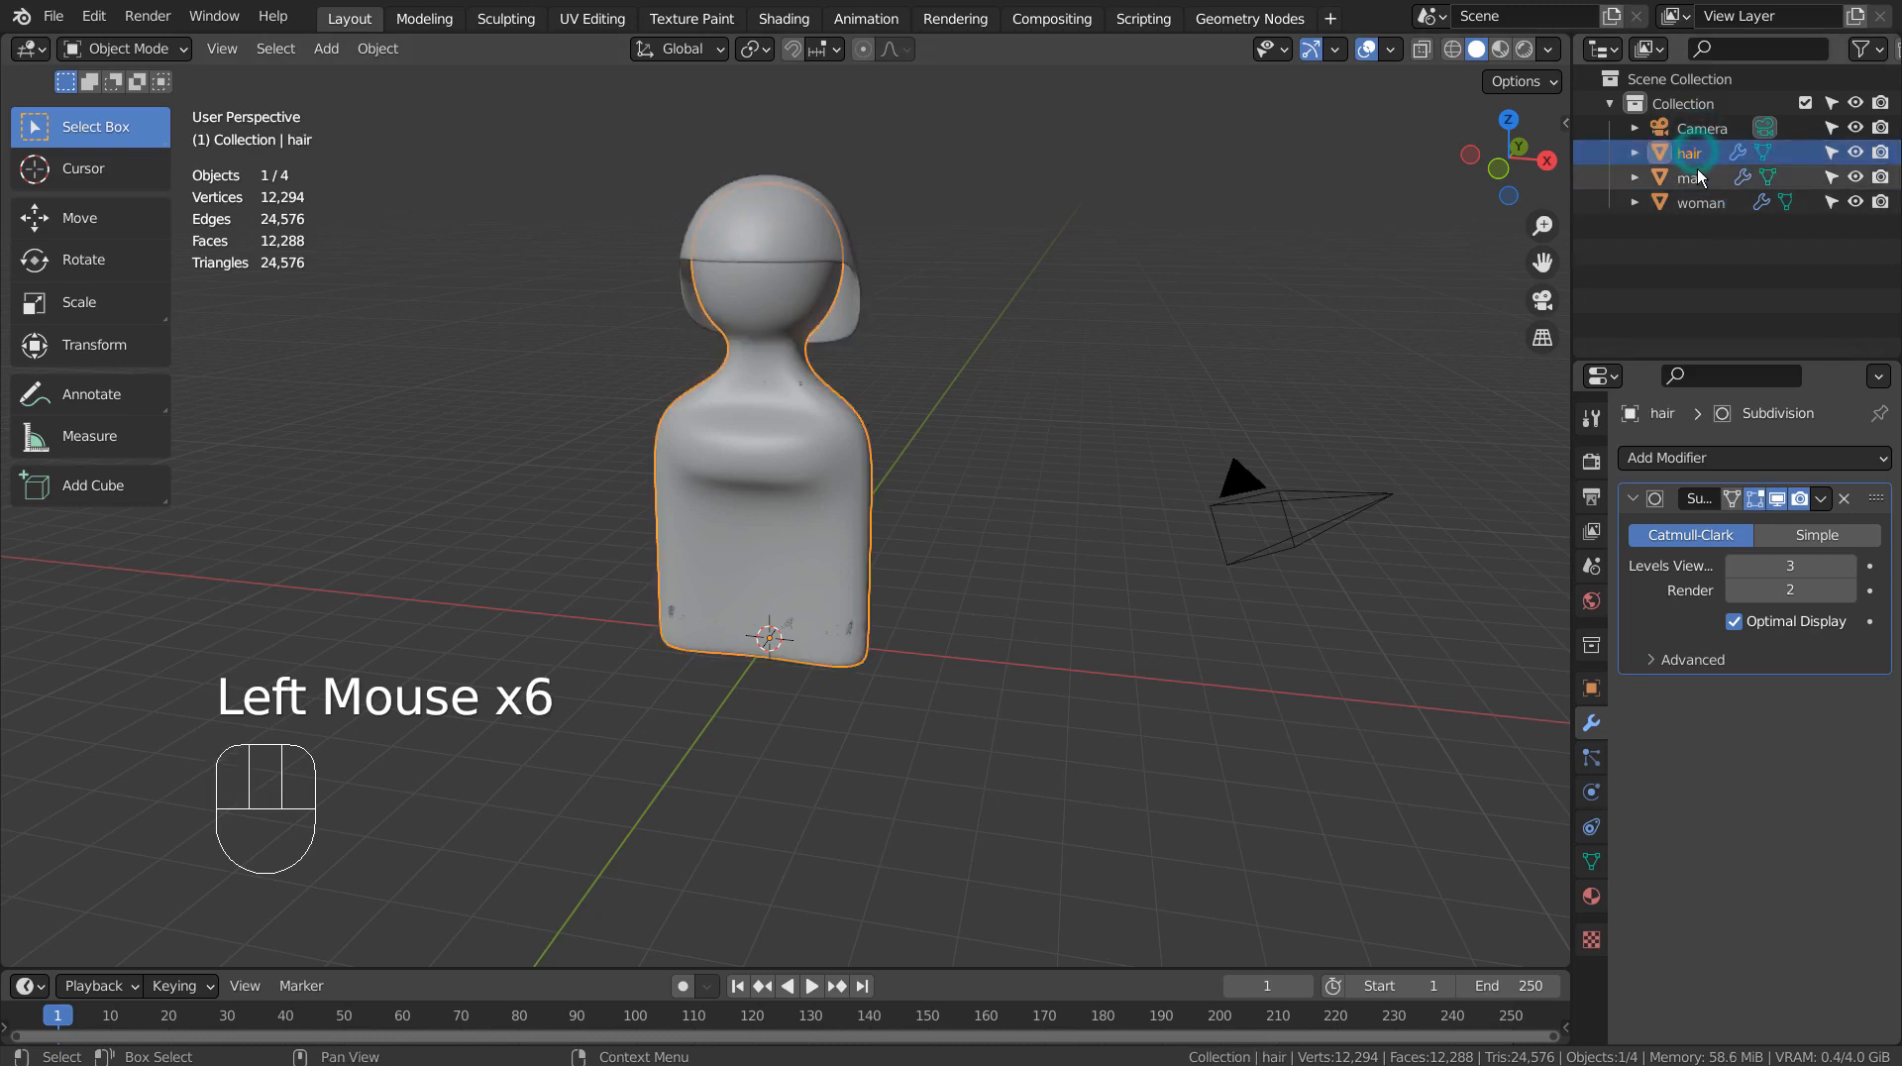
left_click(1697, 171)
double_click(1697, 174)
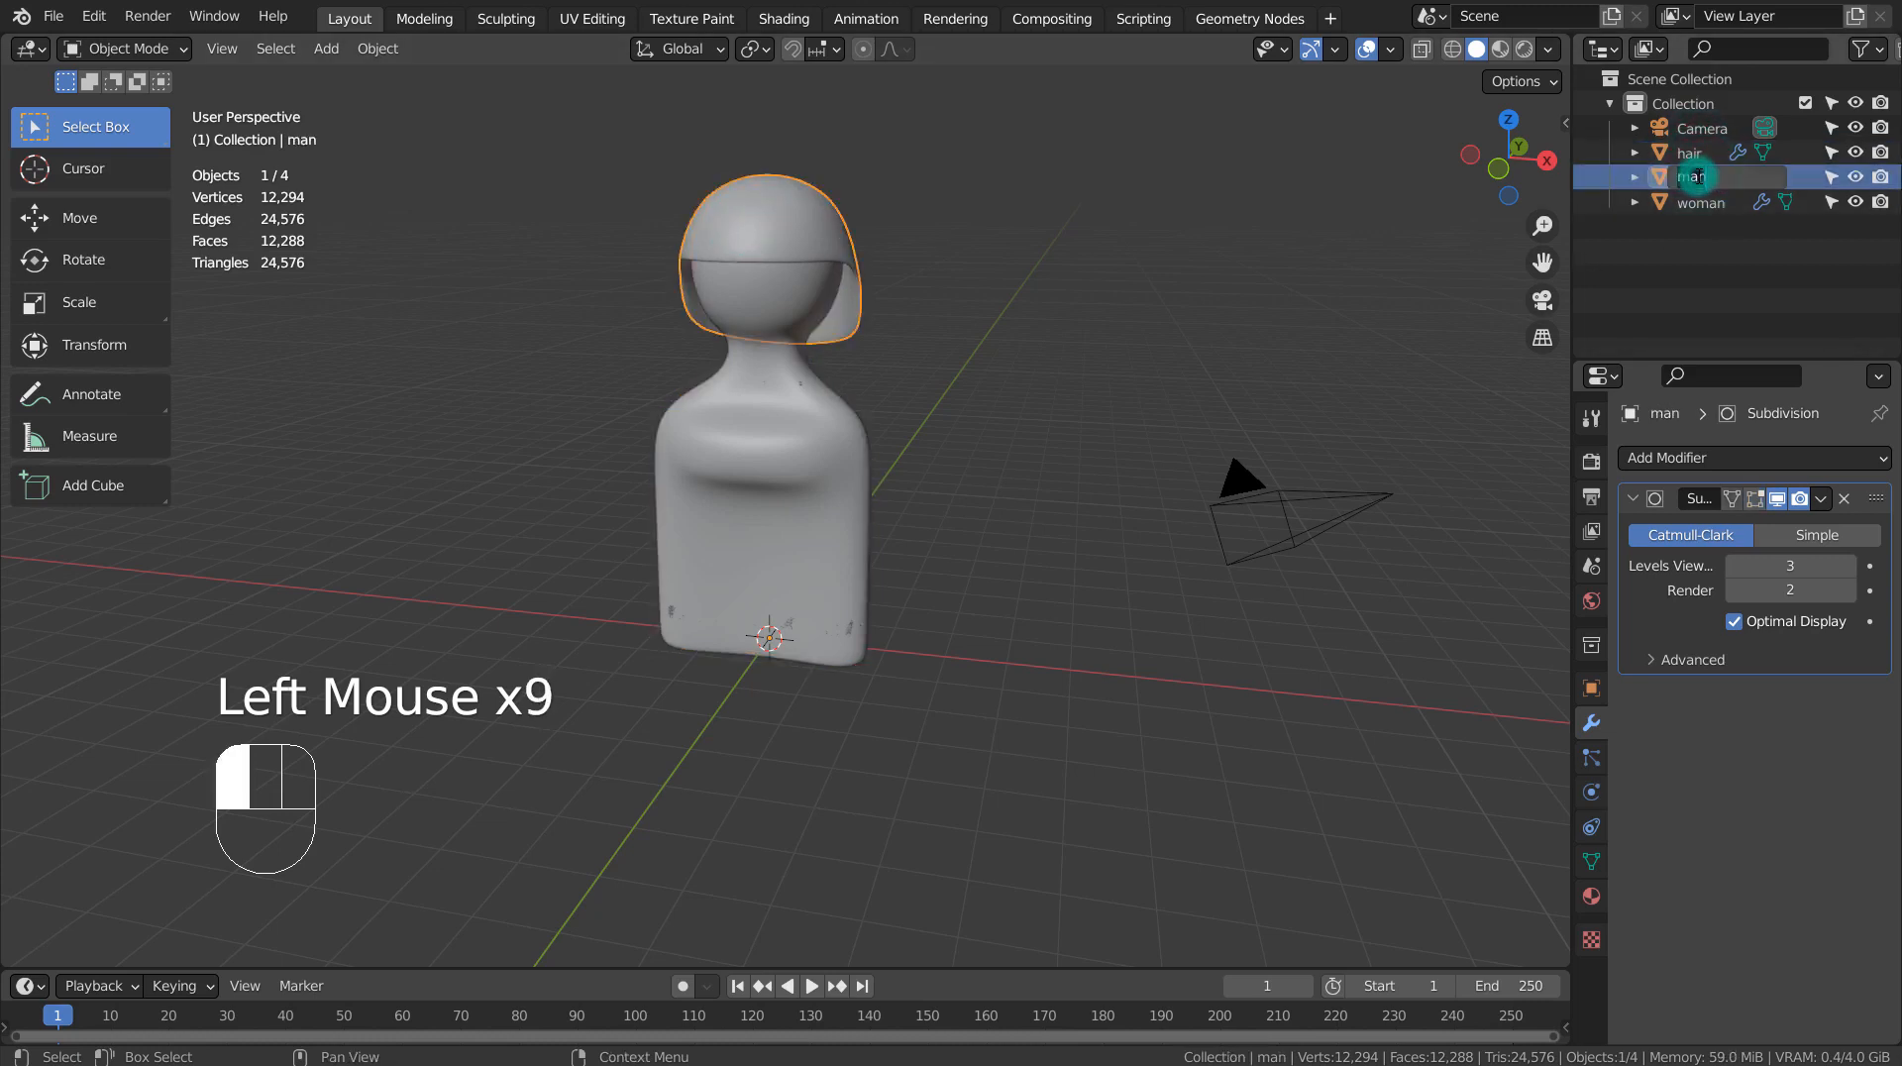
type("hair")
key("Return")
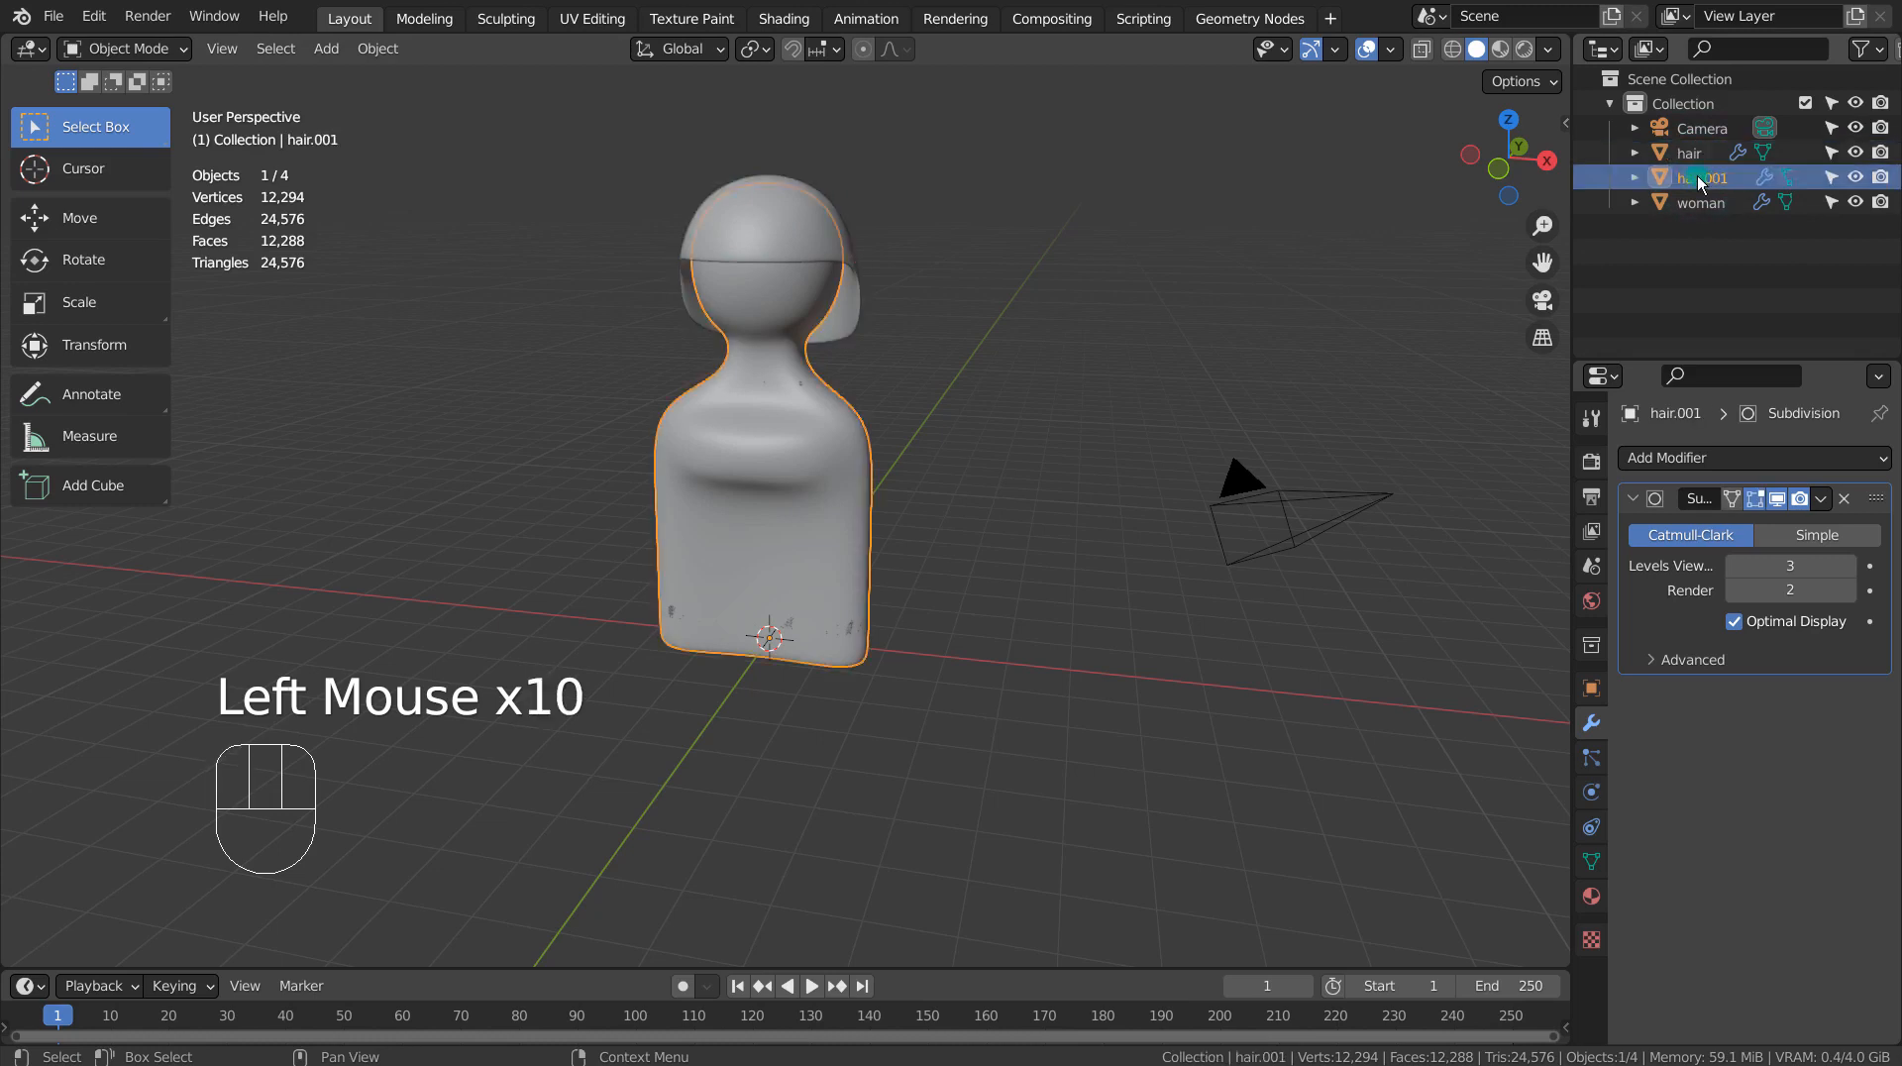
- Rename the taller body object hair.001 as "man"
double_click(1698, 176)
type("man")
key("Return")
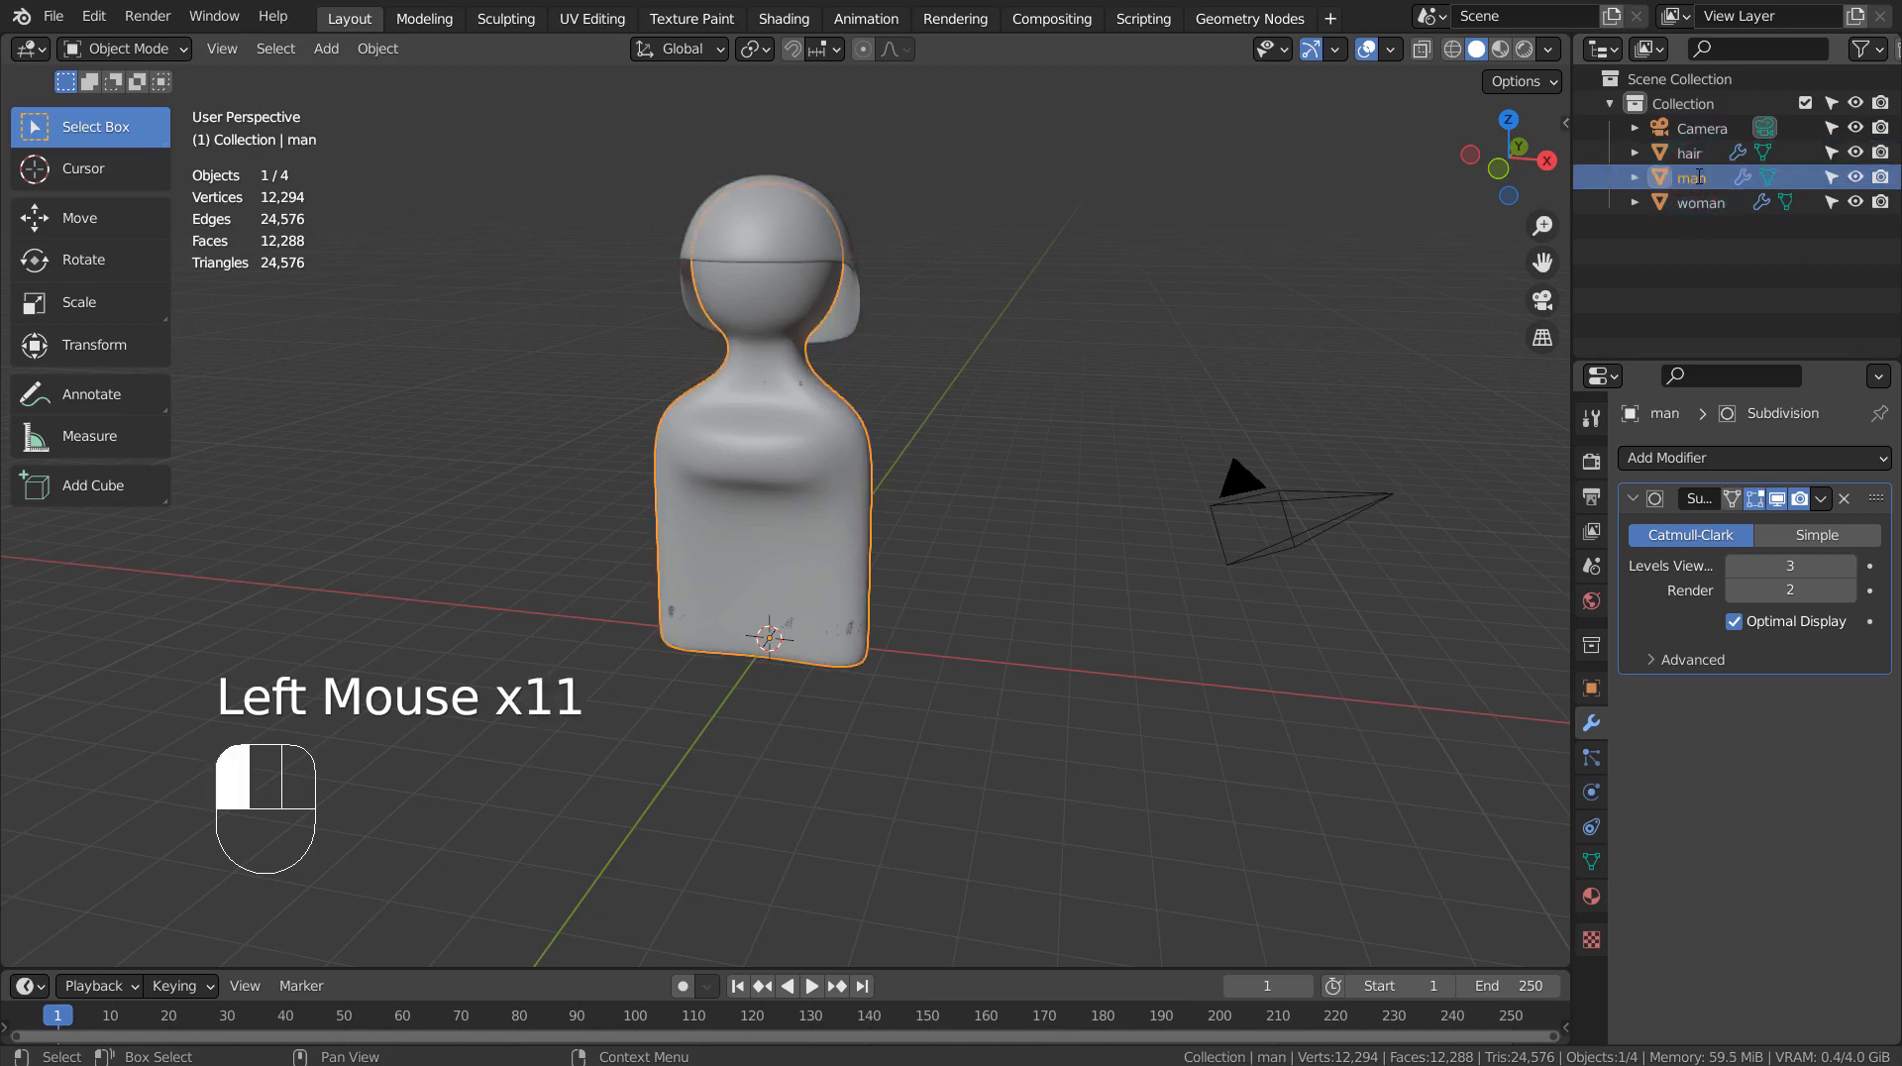
- Select the hair and woman objects together and scale them down so she is shorter than the man
left_click(1697, 154)
left_click(1697, 202, "ctrl")
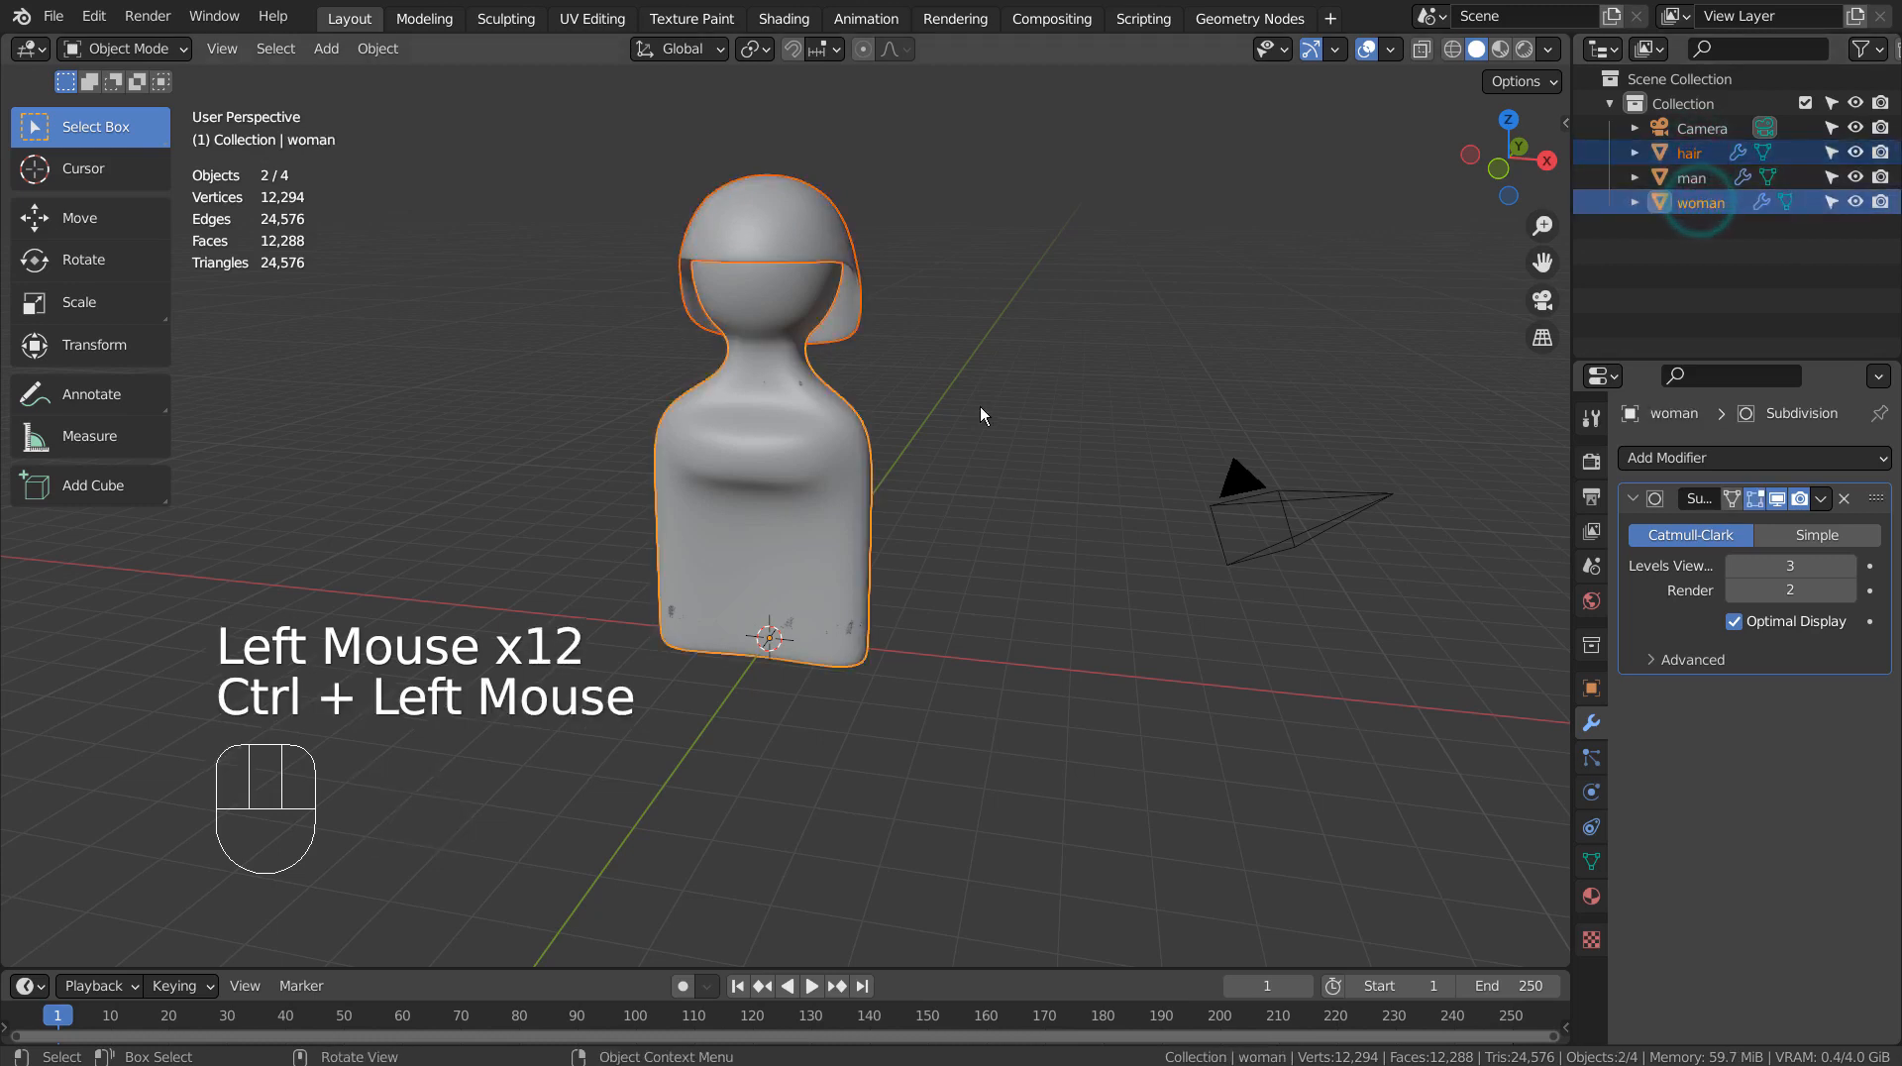
key("KP_1")
key("s")
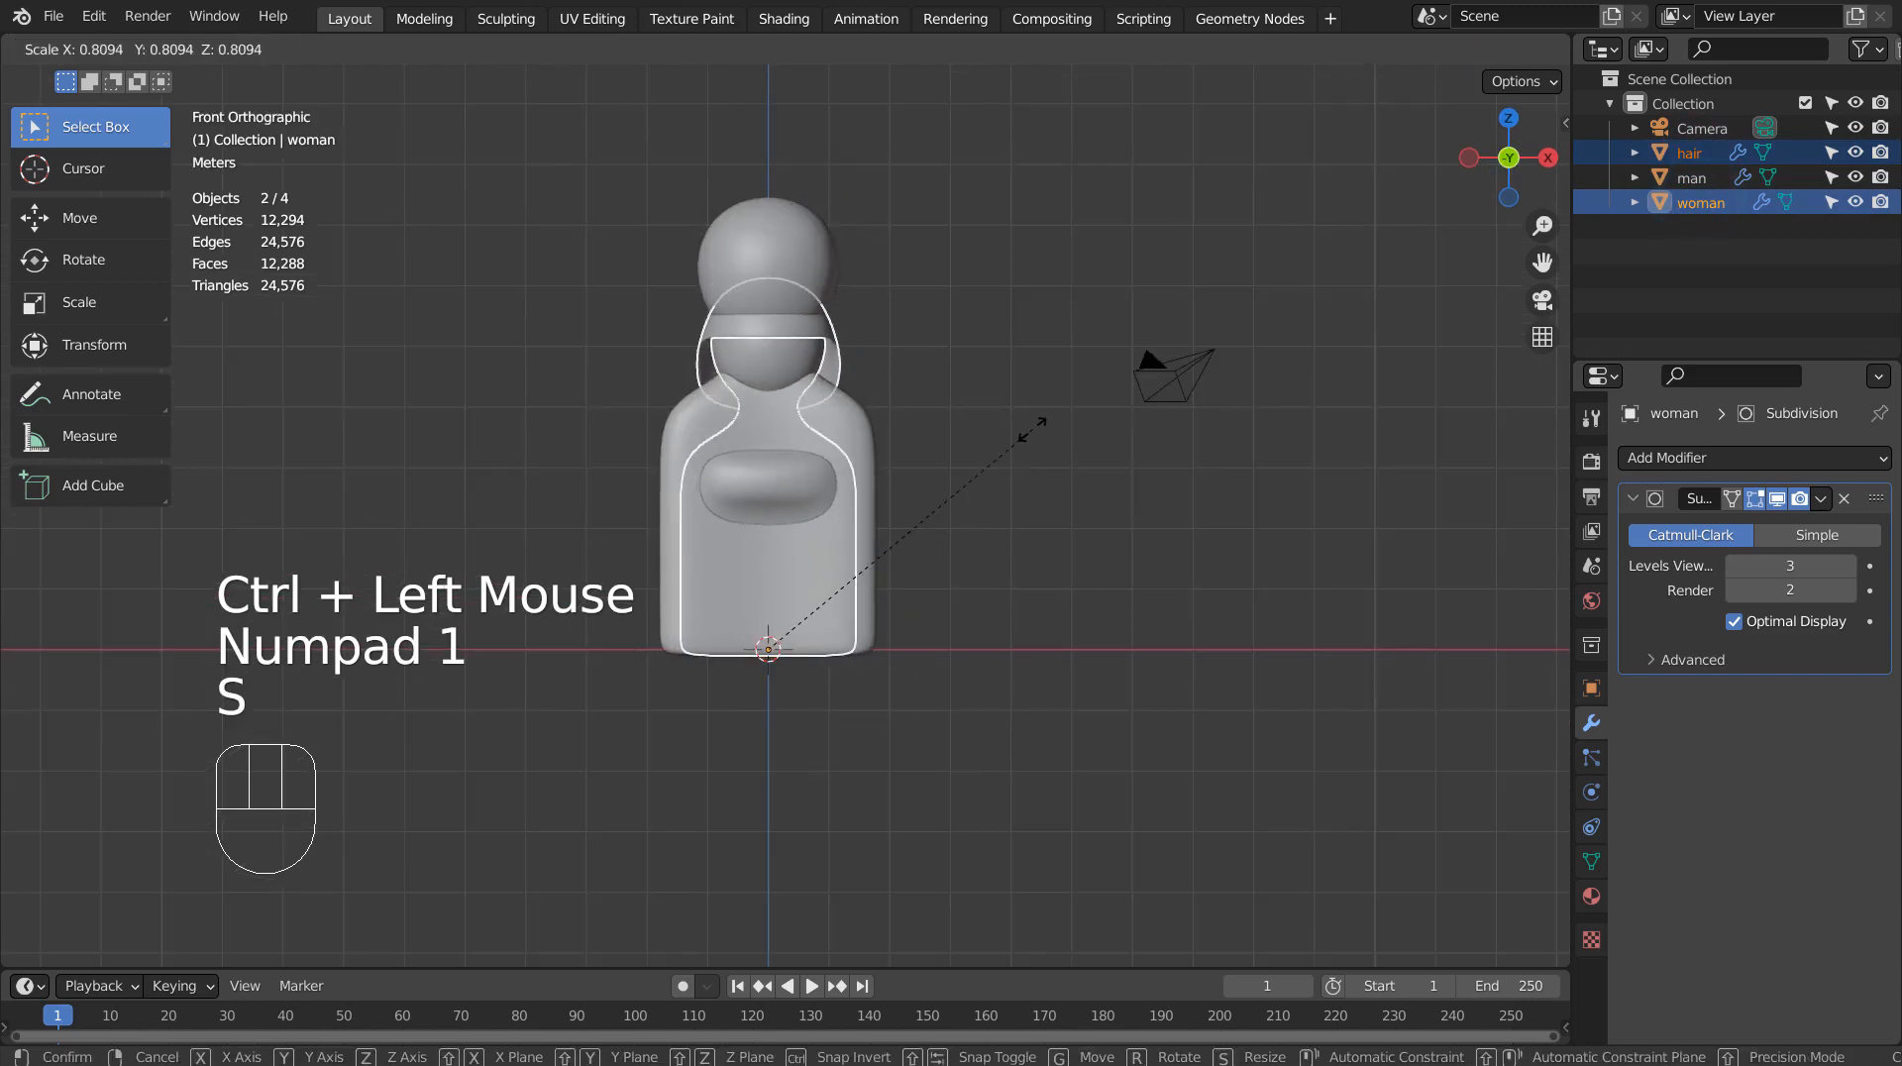
left_click(1050, 430)
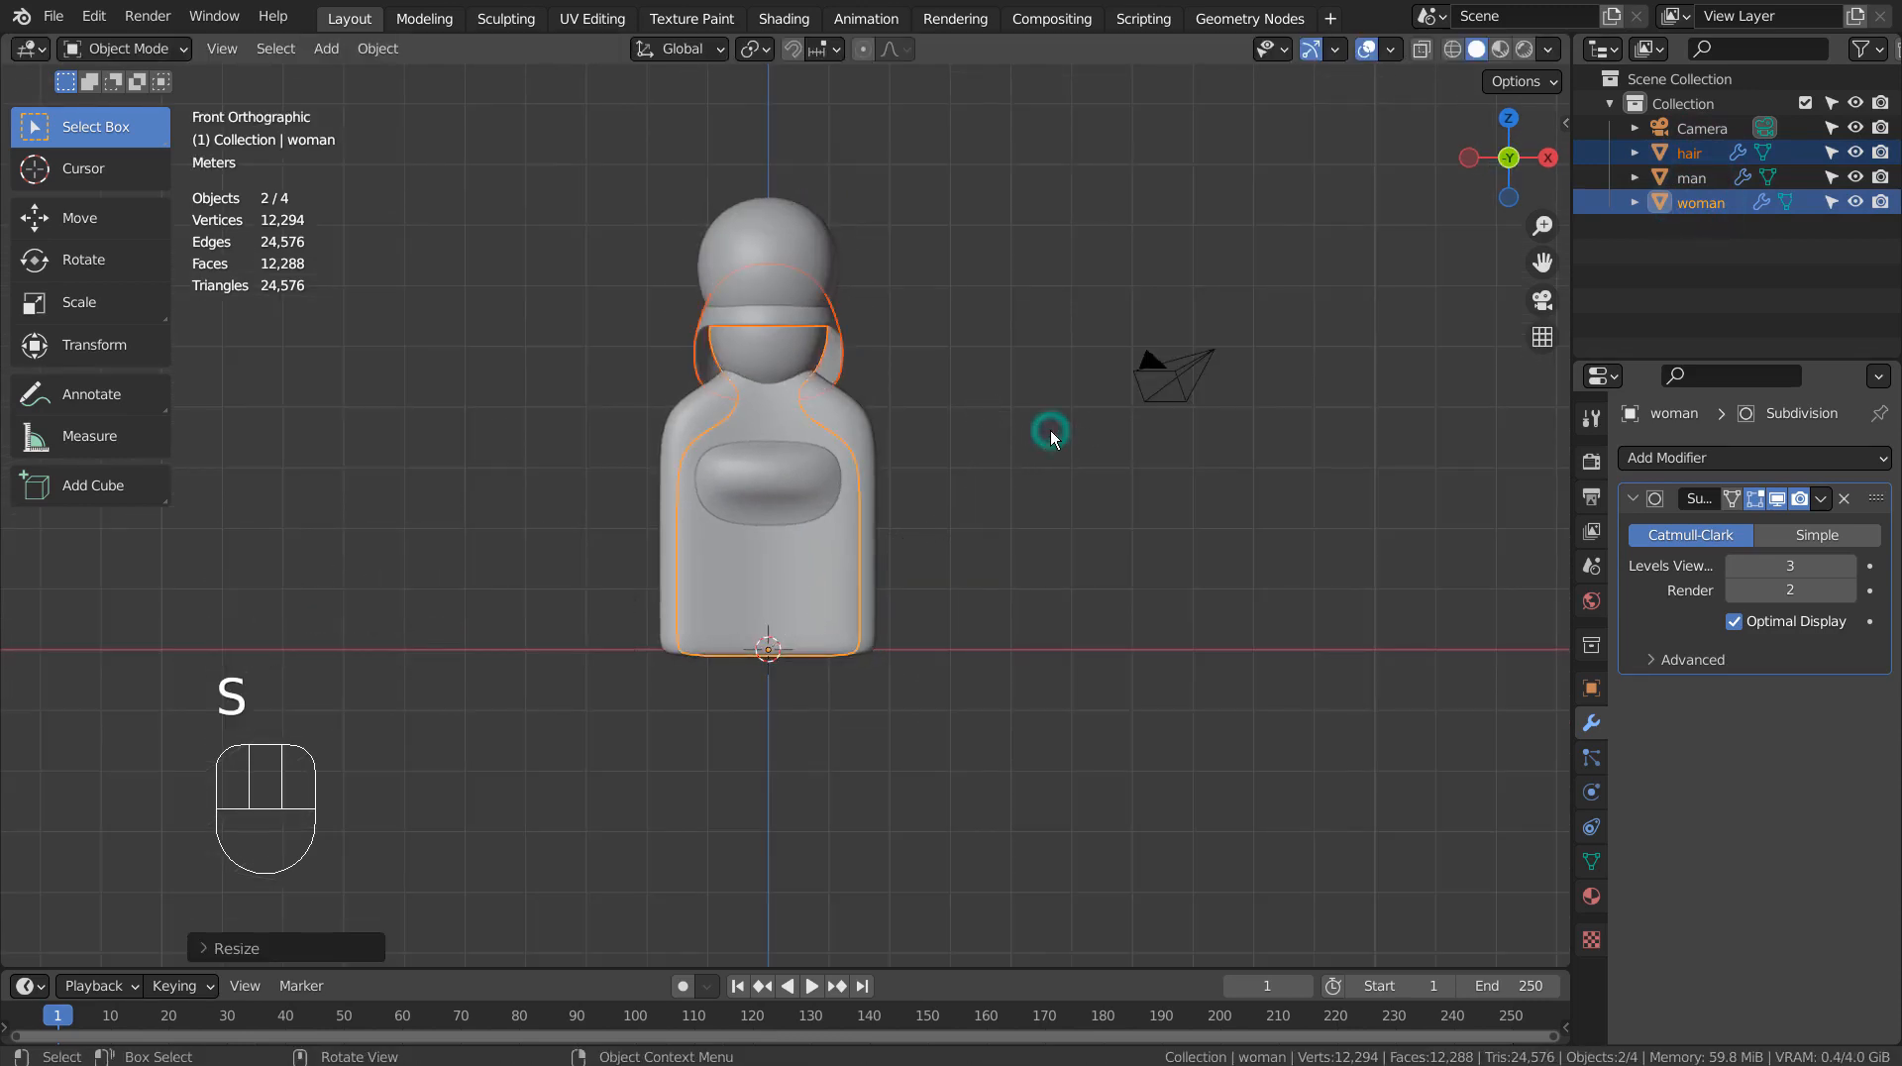
- Turn the woman and her hair slightly in the top view and move them a little forward and sideways from the man
key("KP_7")
key("r")
left_click(1002, 555)
key("g")
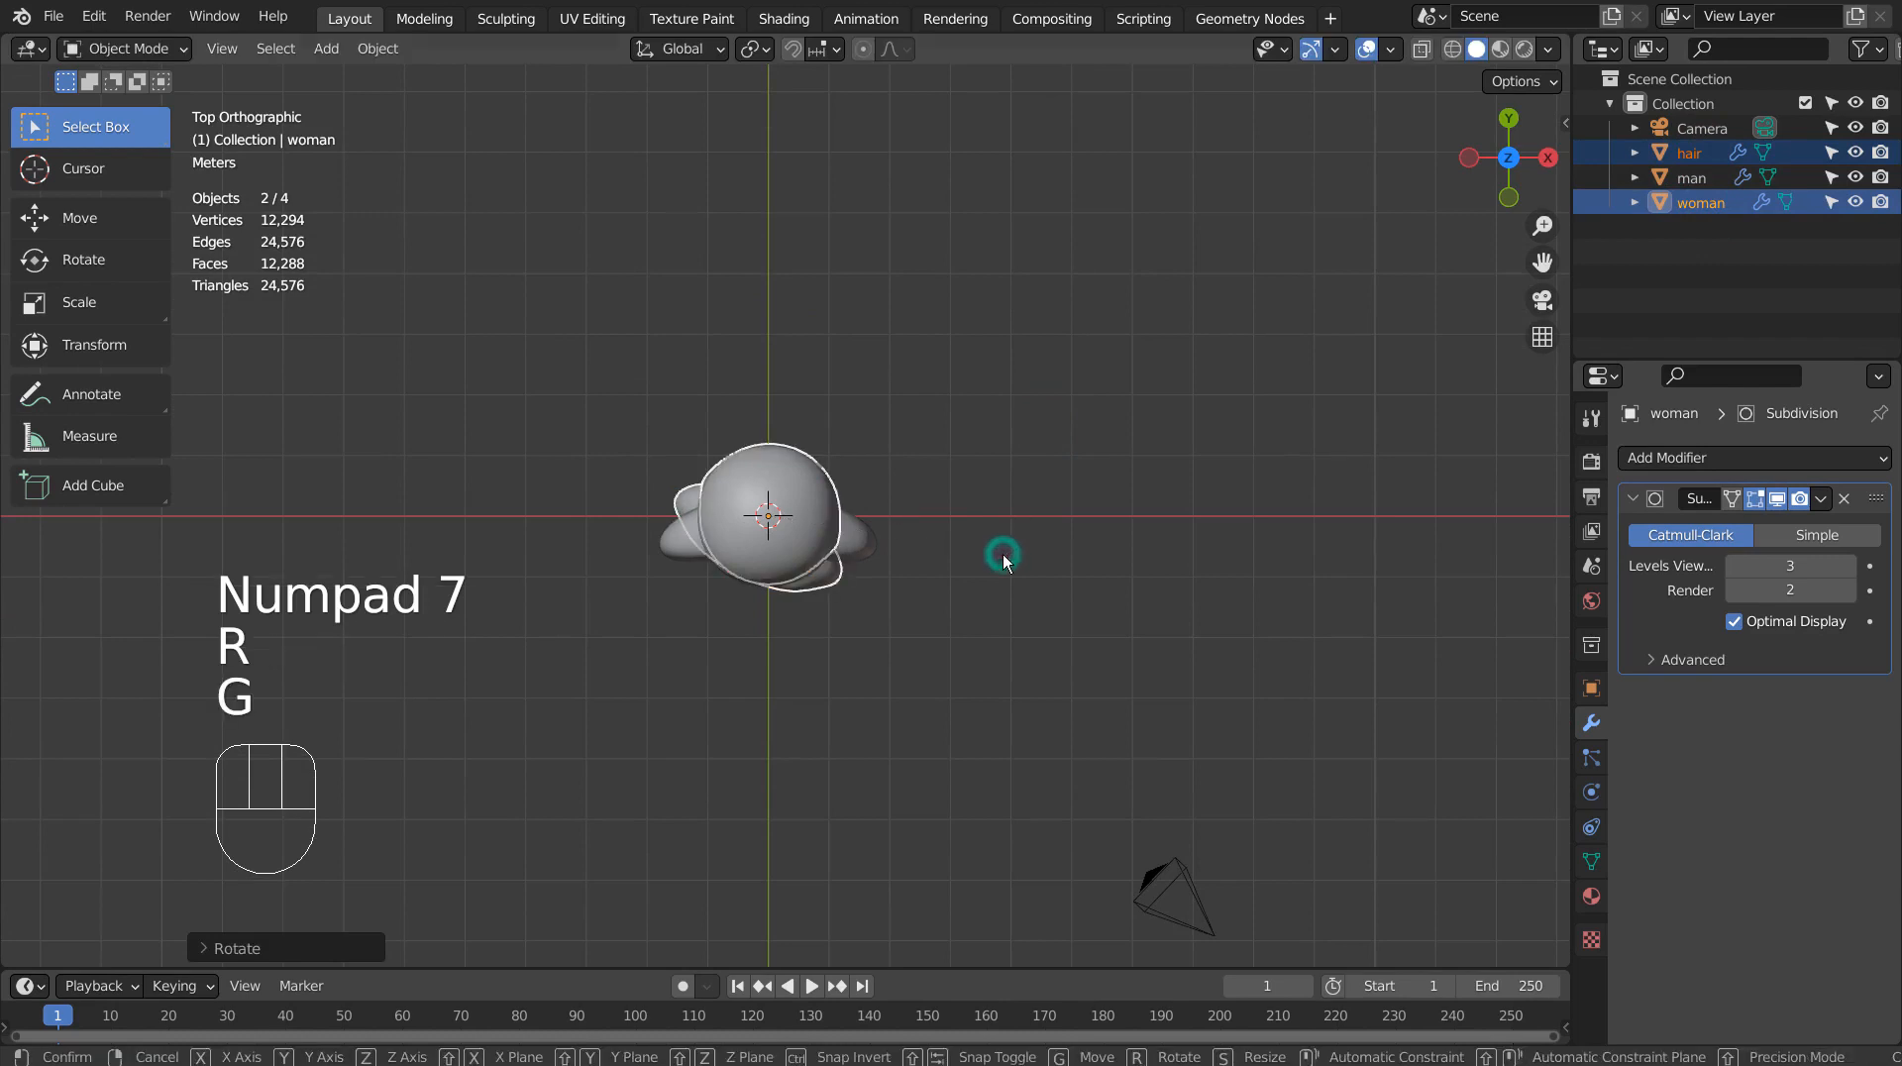
left_click(1025, 574)
- Move the man back along the Y axis so he stands clear behind the woman
key("KP_1")
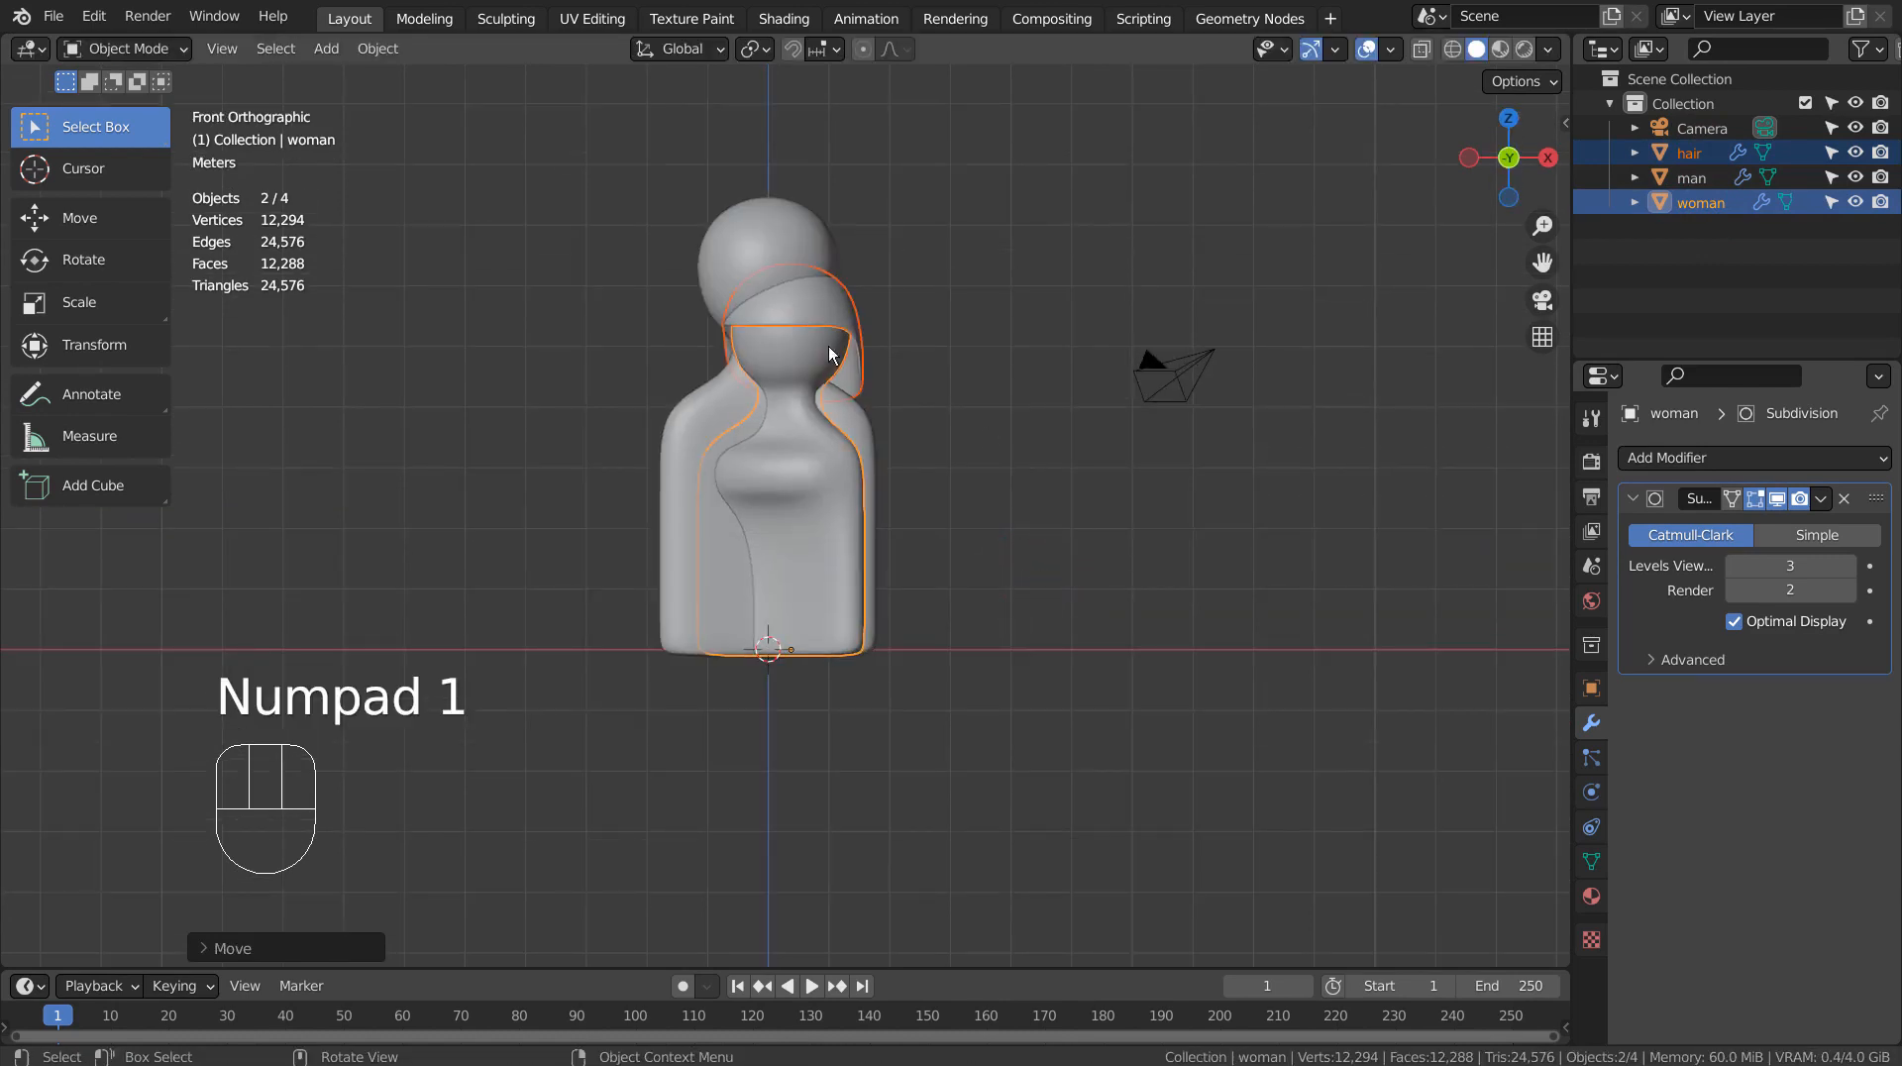
left_click(764, 222)
key("KP_3")
key("g")
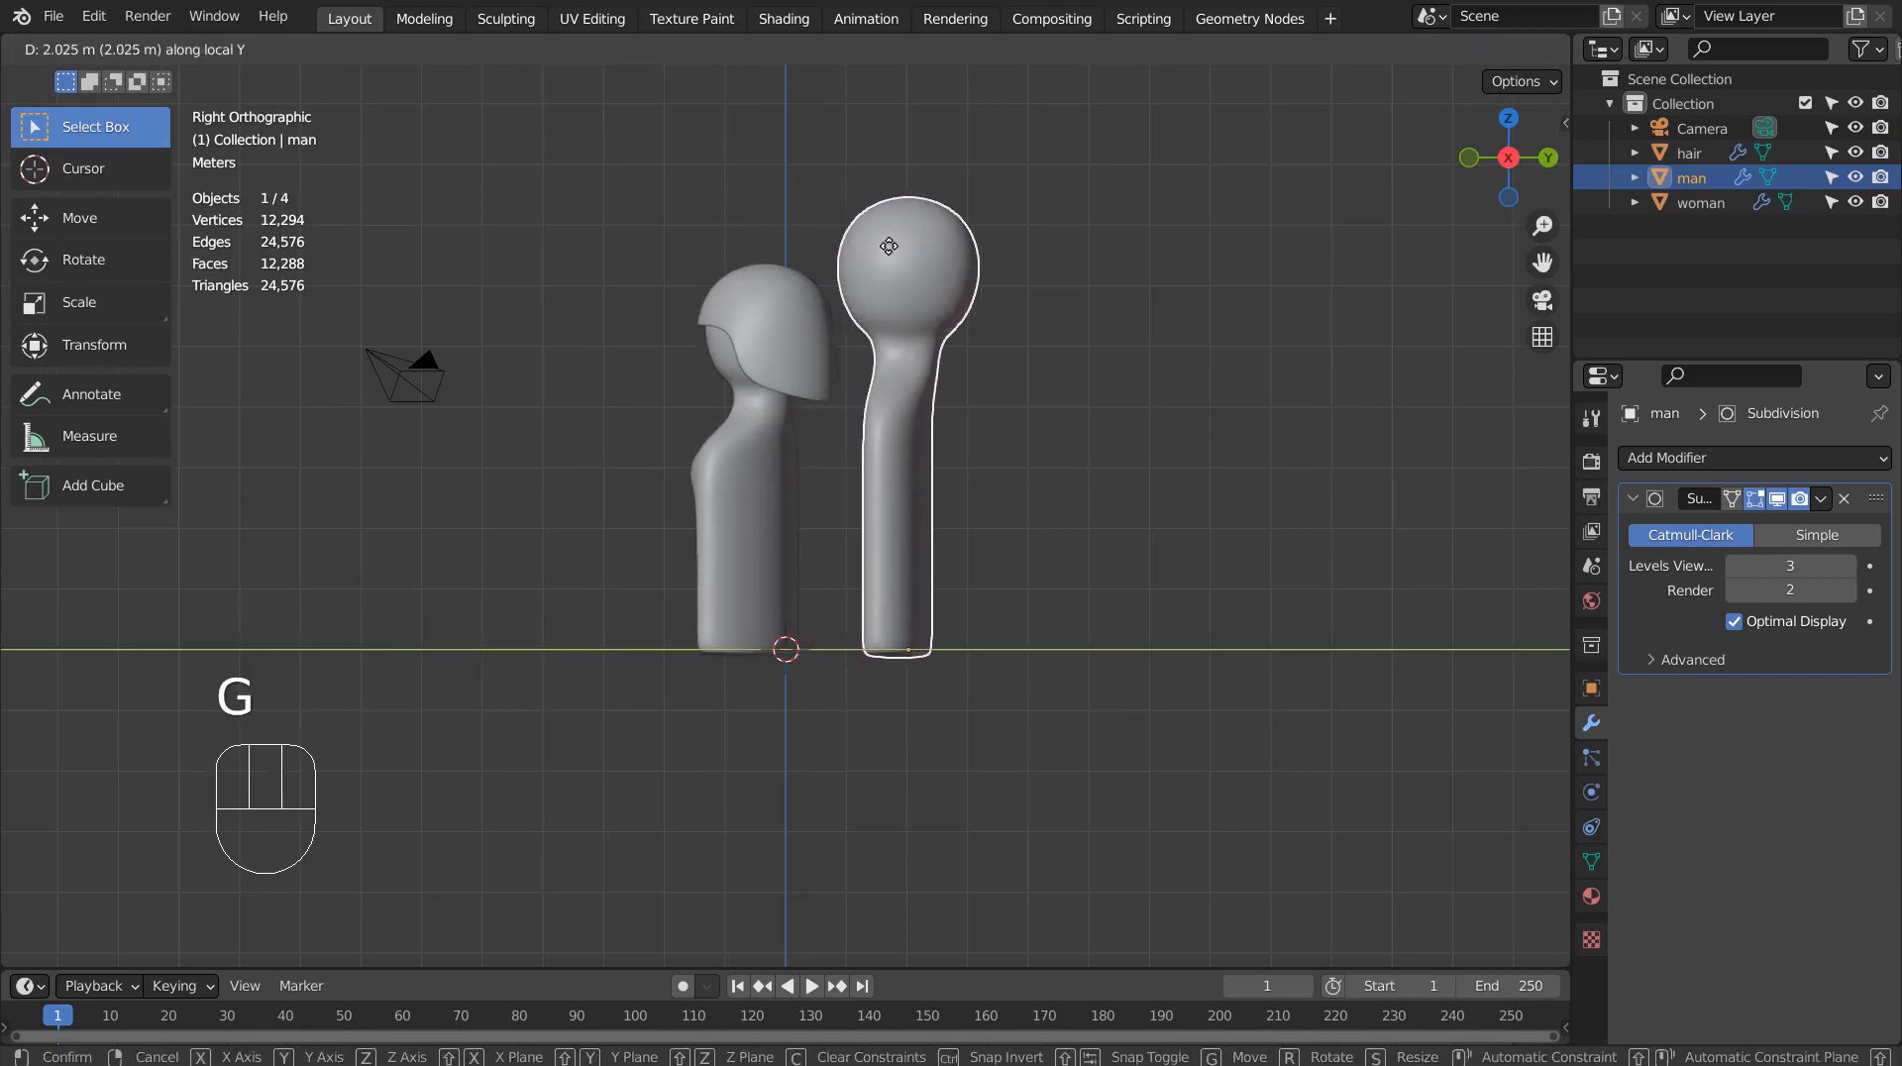
left_click(875, 240)
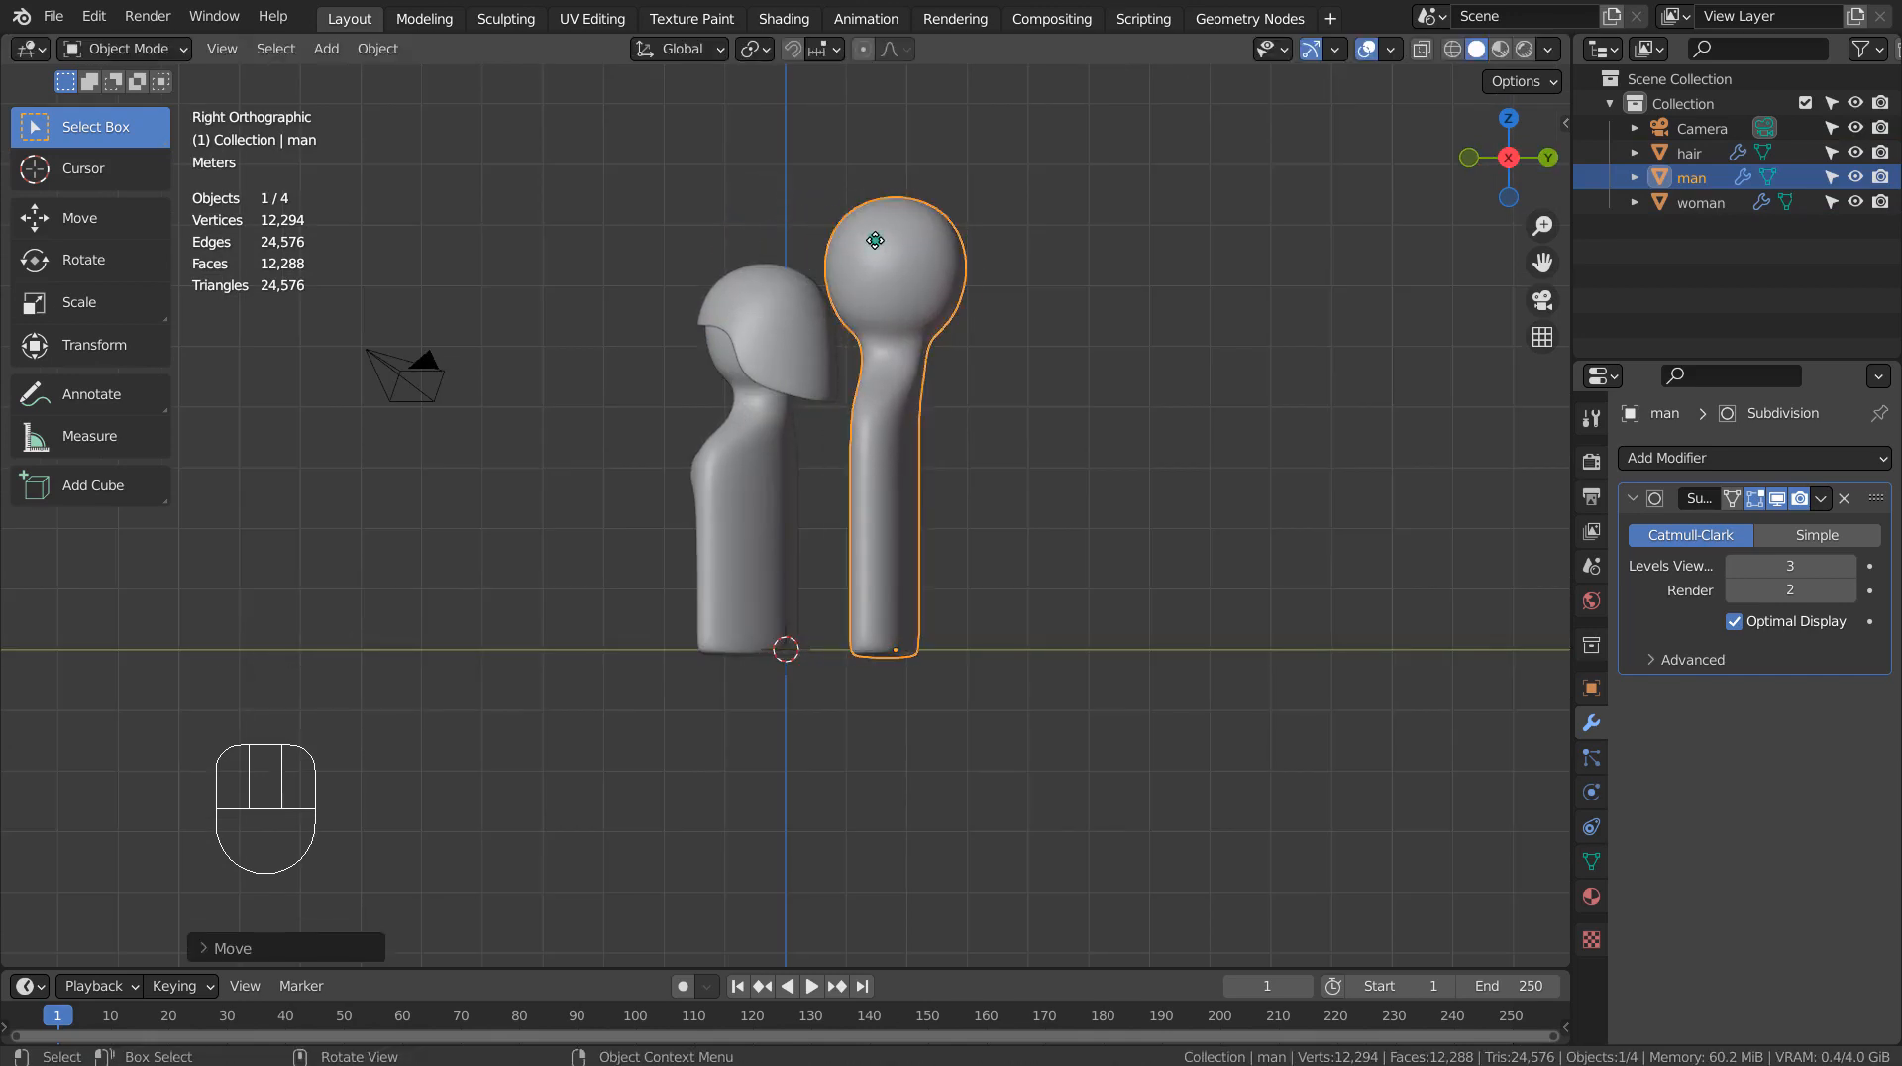
- Select the hair and woman objects and move them in the top view diagonally closer to the man's side
middle_click_drag(874, 239, 1191, 378)
left_click(831, 318)
left_click(837, 408, "shift")
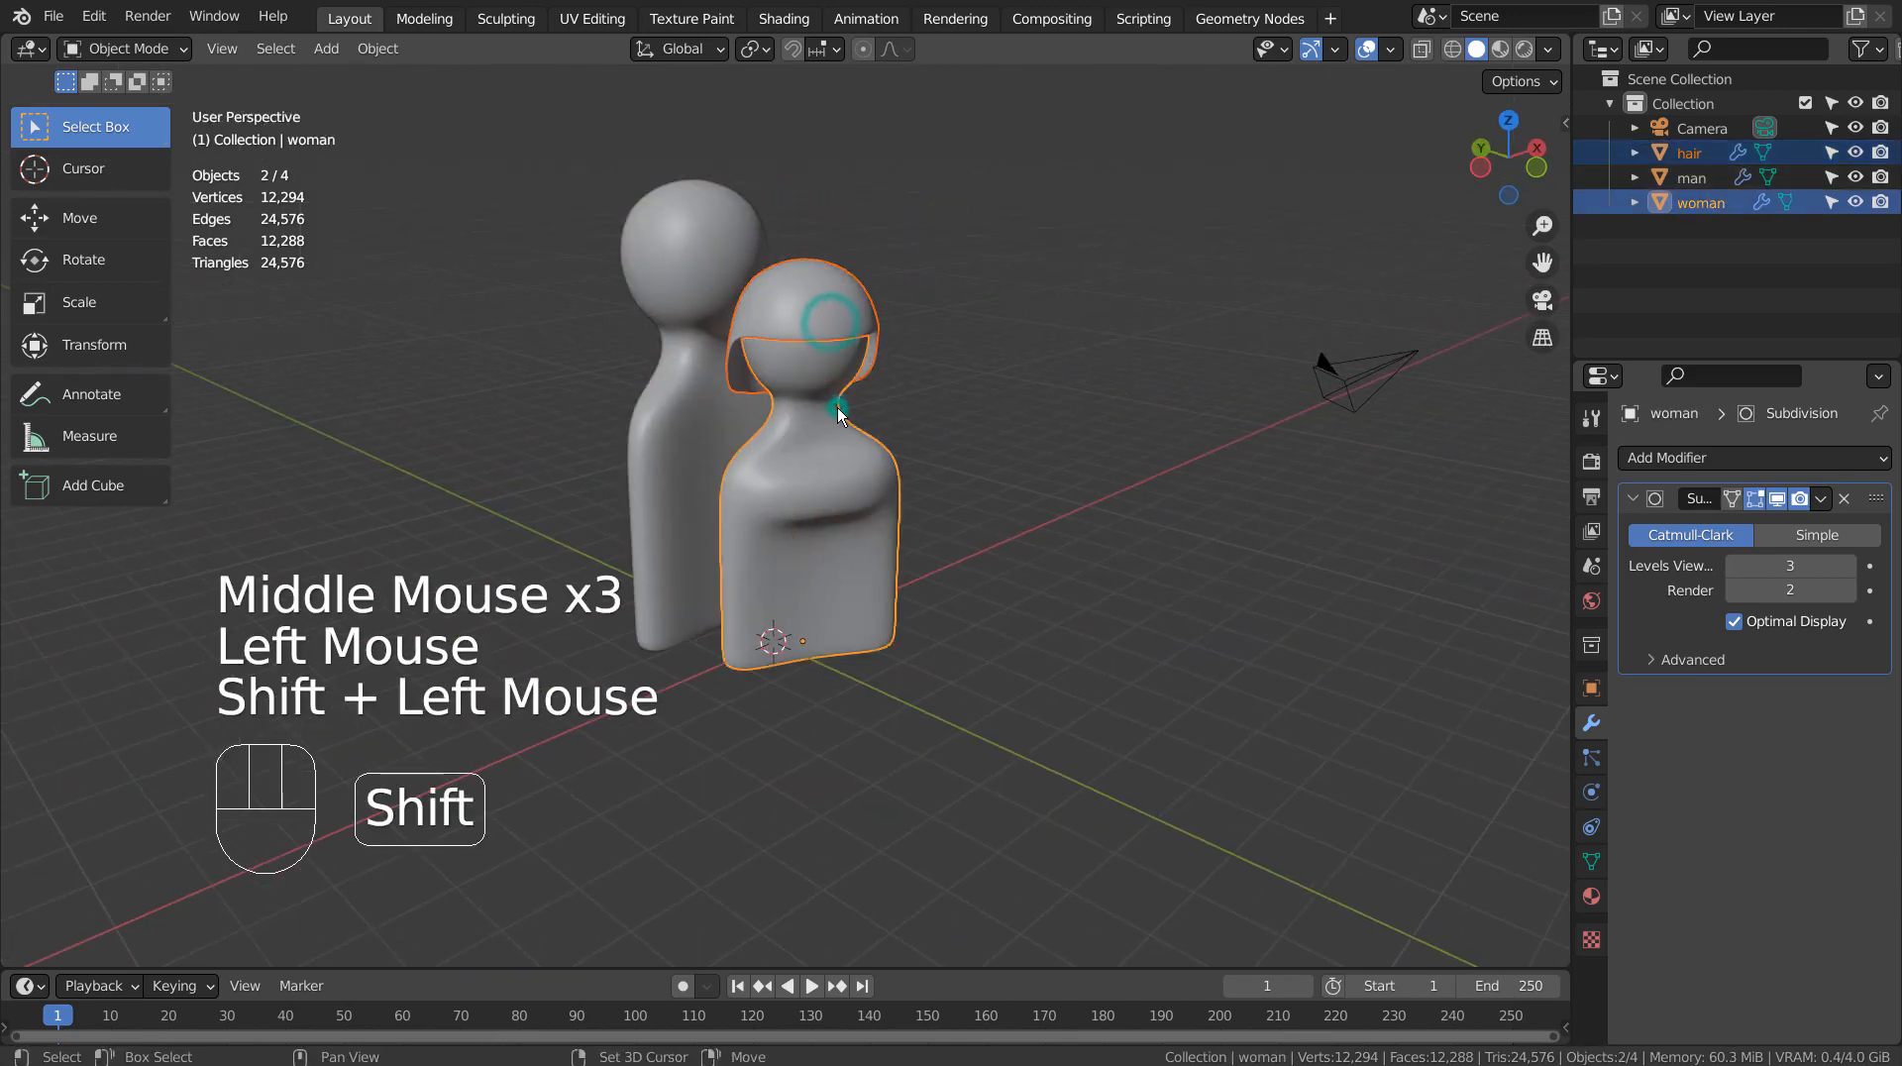
key("KP_7")
key("g")
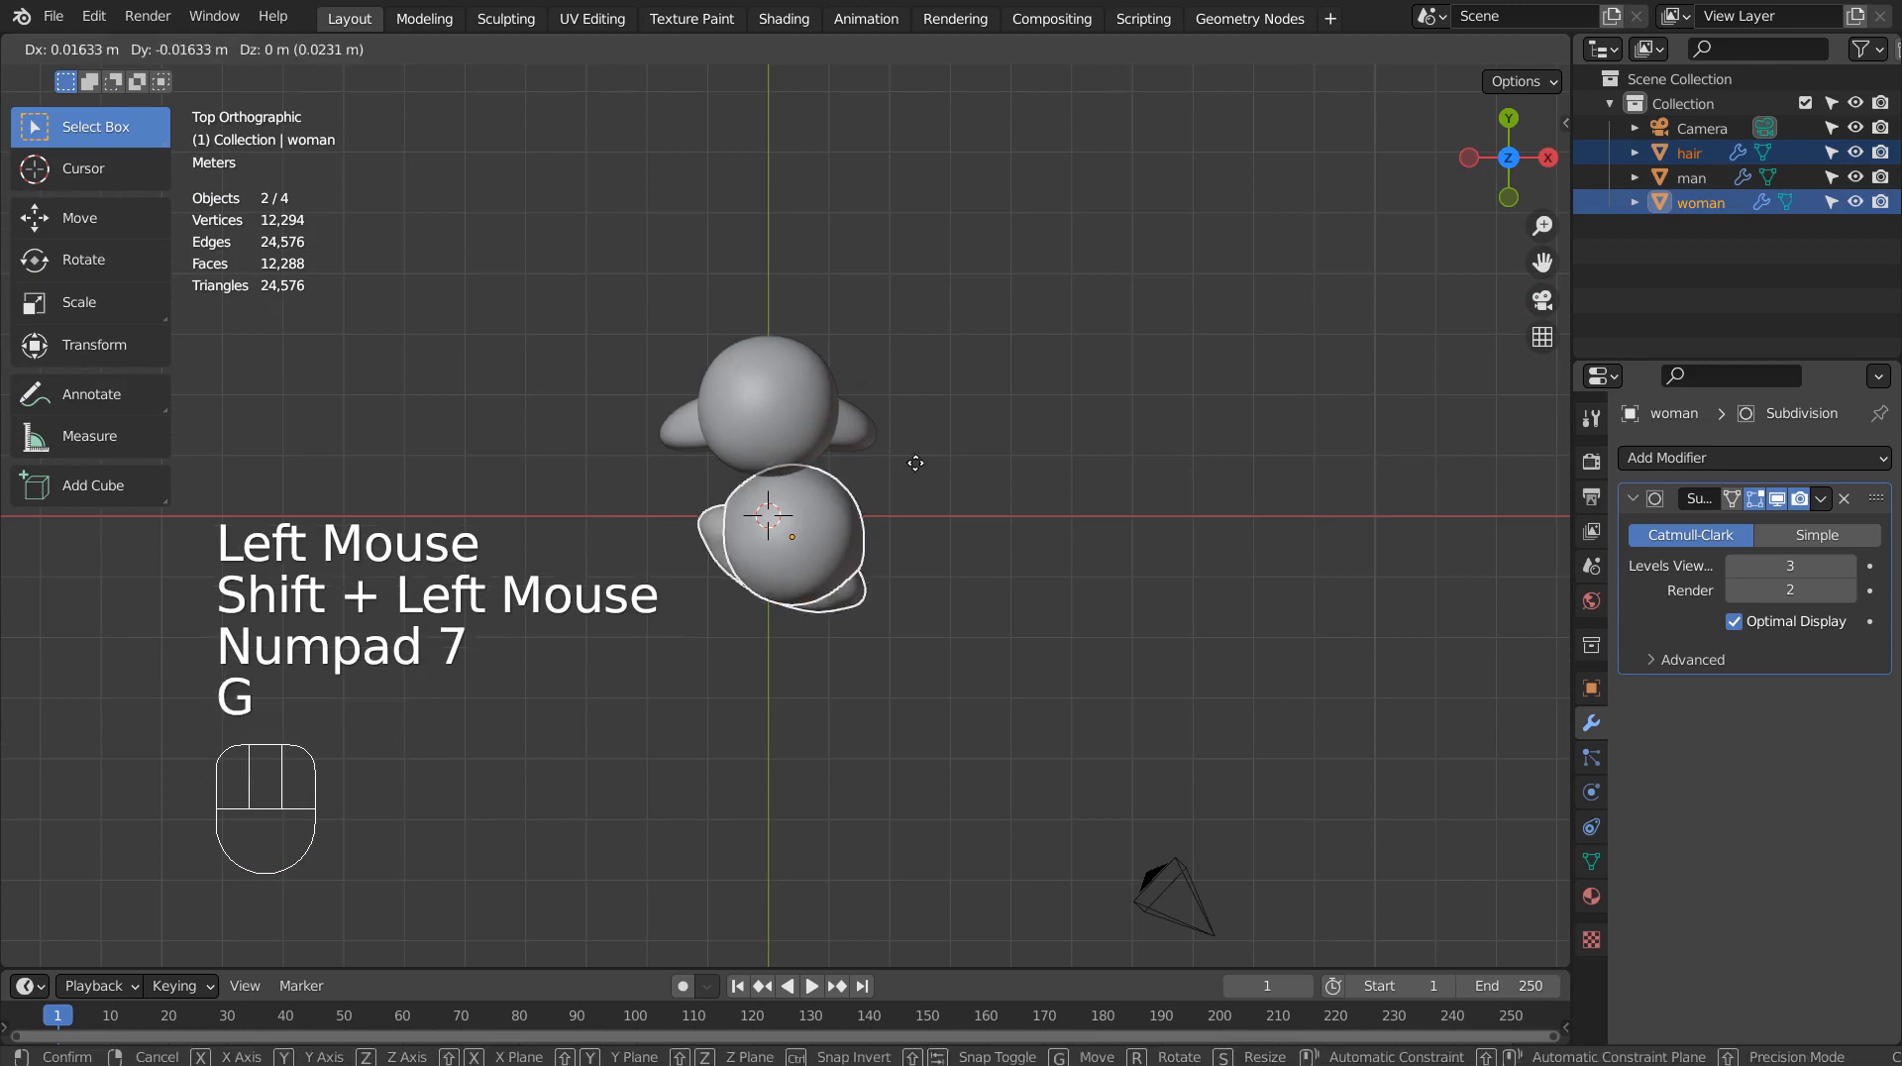
left_click(959, 423)
- Rescale the woman and hair together so her head reaches slightly below the top of the man's head, and deselect them
key("s")
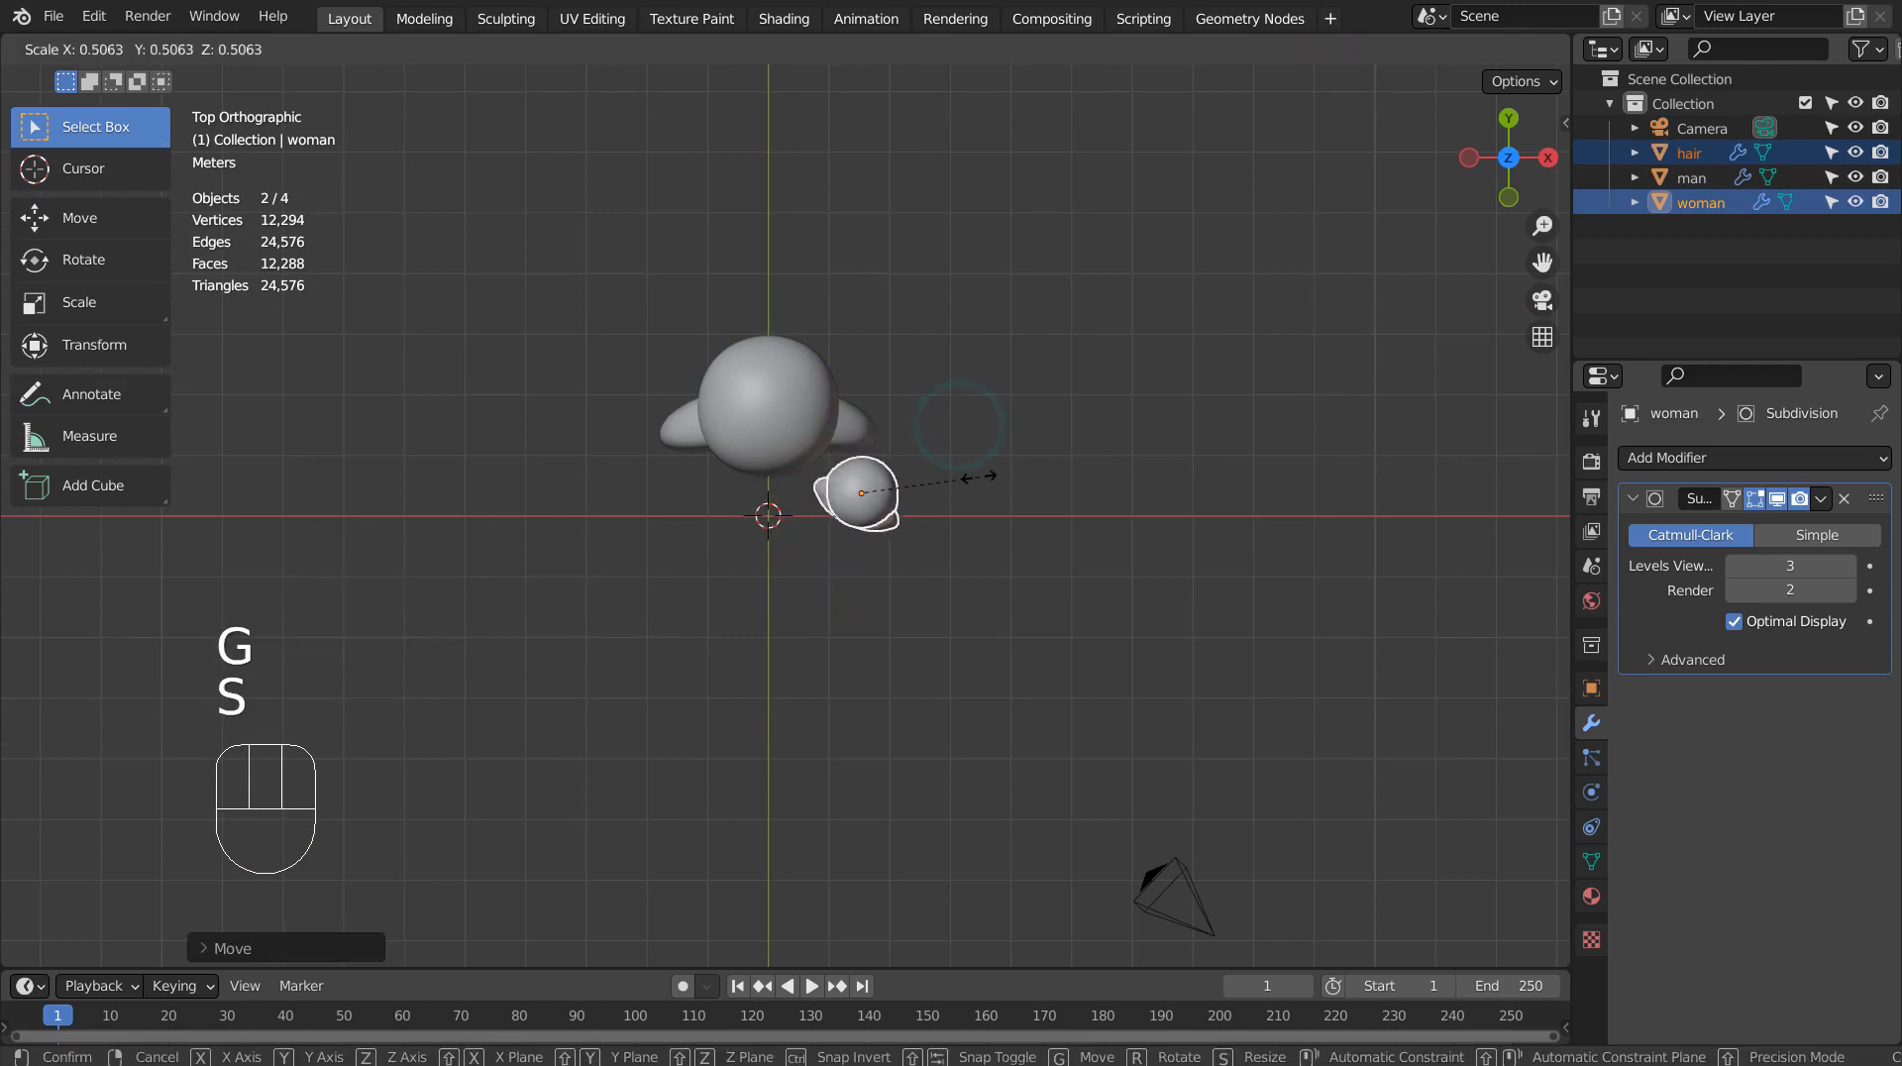
left_click(1070, 477)
middle_click_drag(1049, 561, 1117, 353)
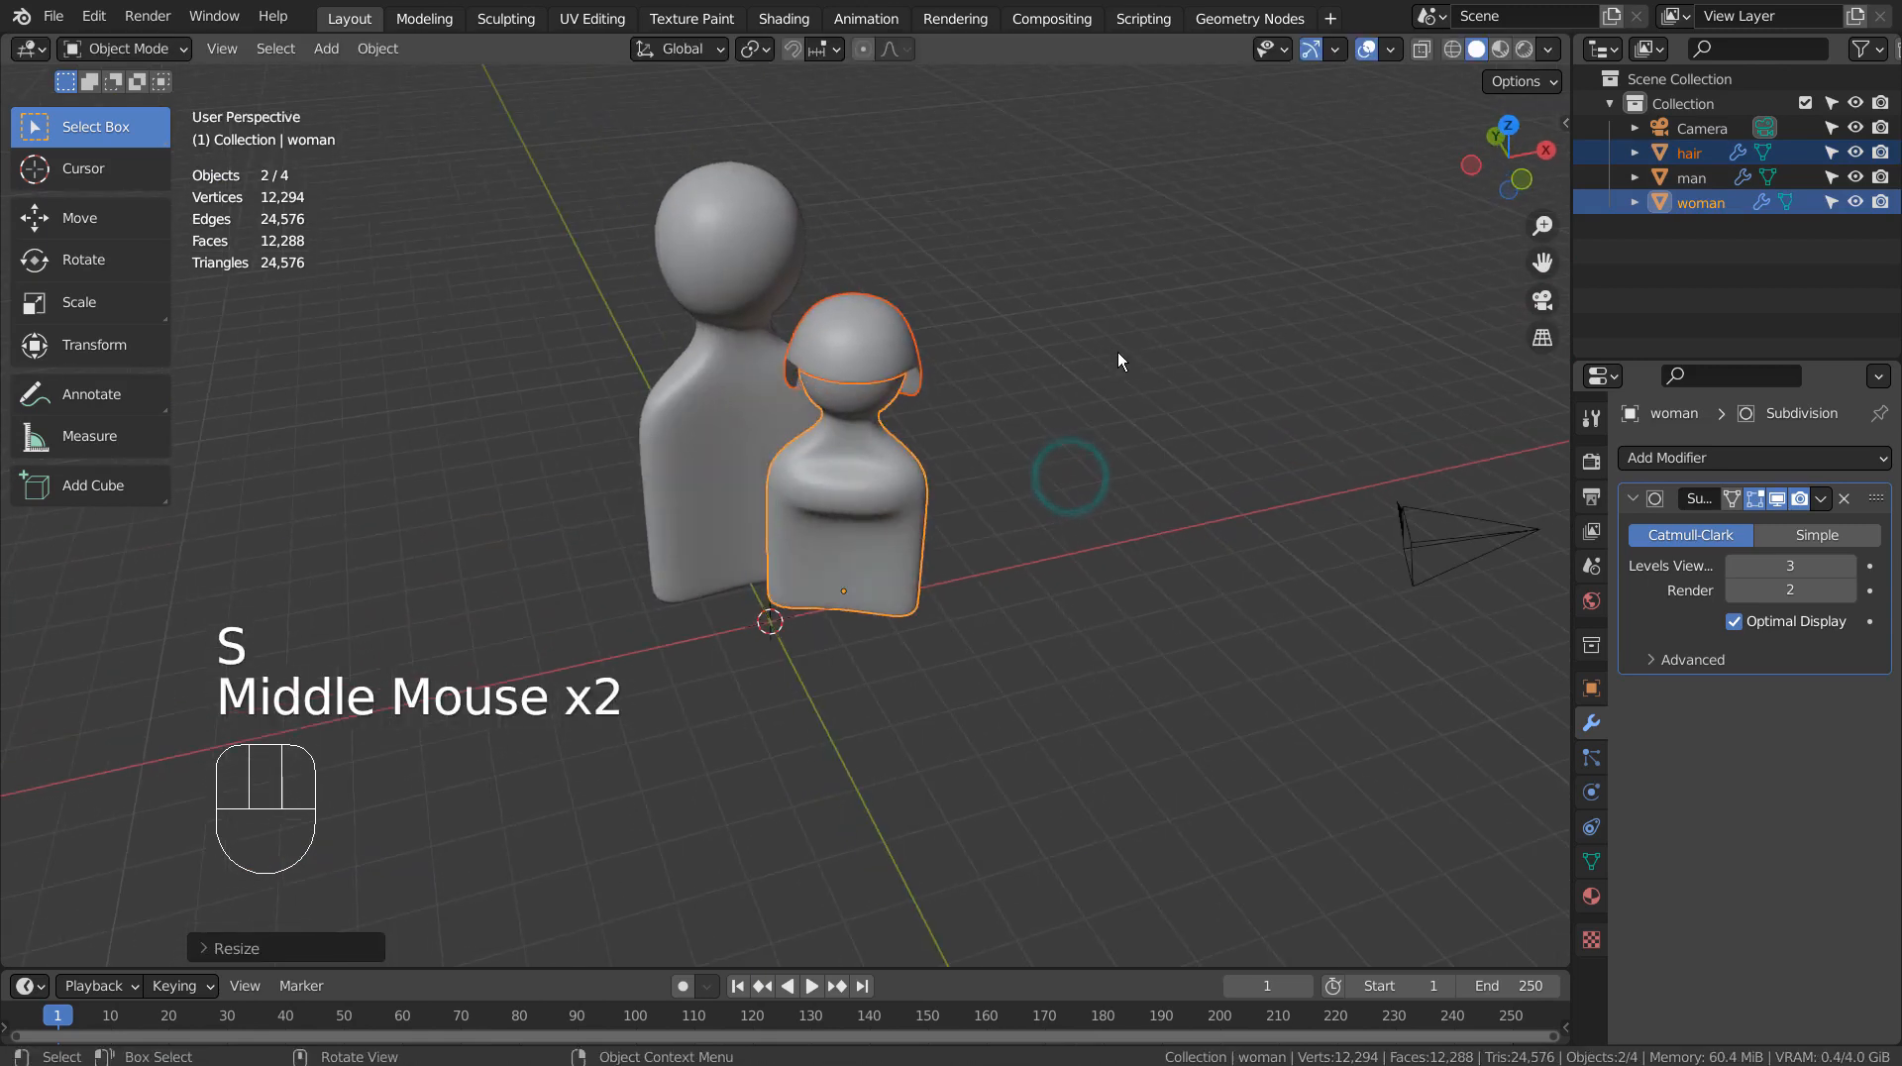
middle_click(1118, 353)
key("s")
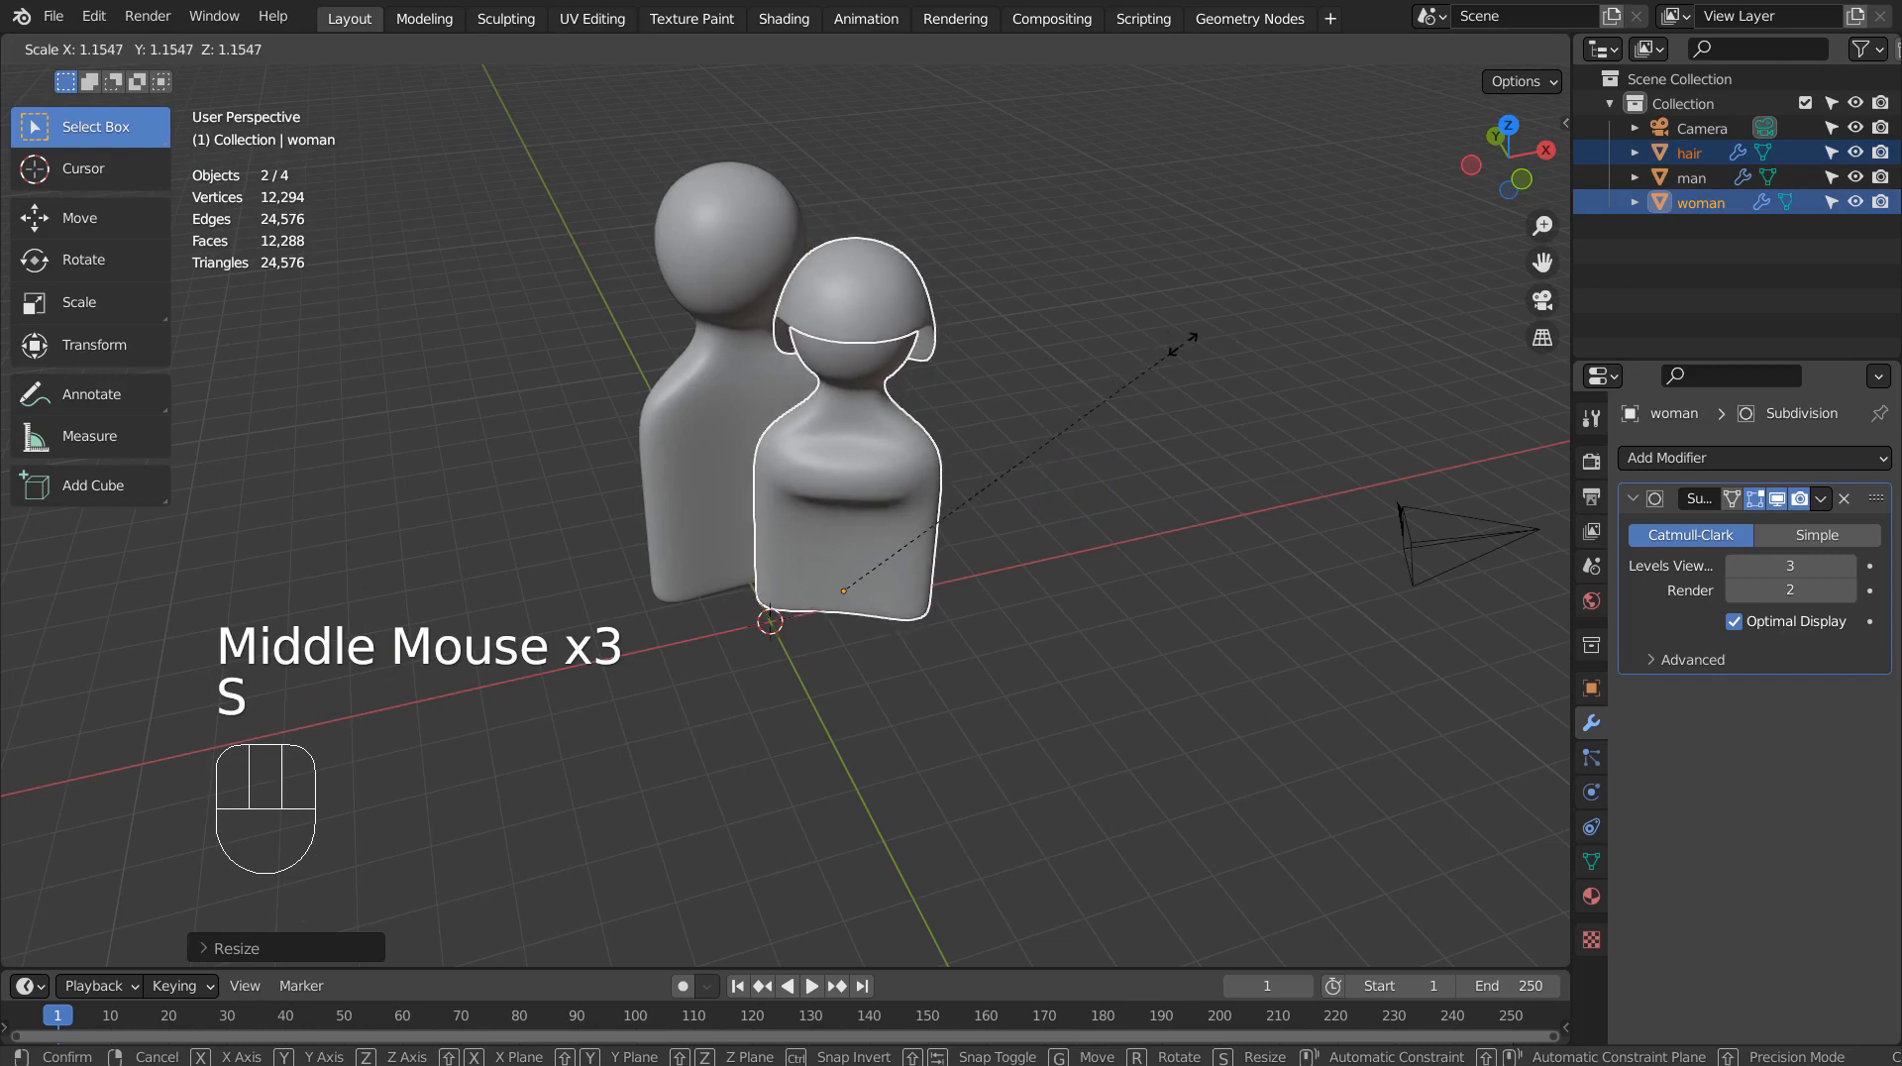
left_click(1181, 342)
mouse_move(1181, 343)
middle_mouse_down()
mouse_move(1129, 394)
mouse_move(1143, 353)
mouse_move(1174, 340)
middle_mouse_up()
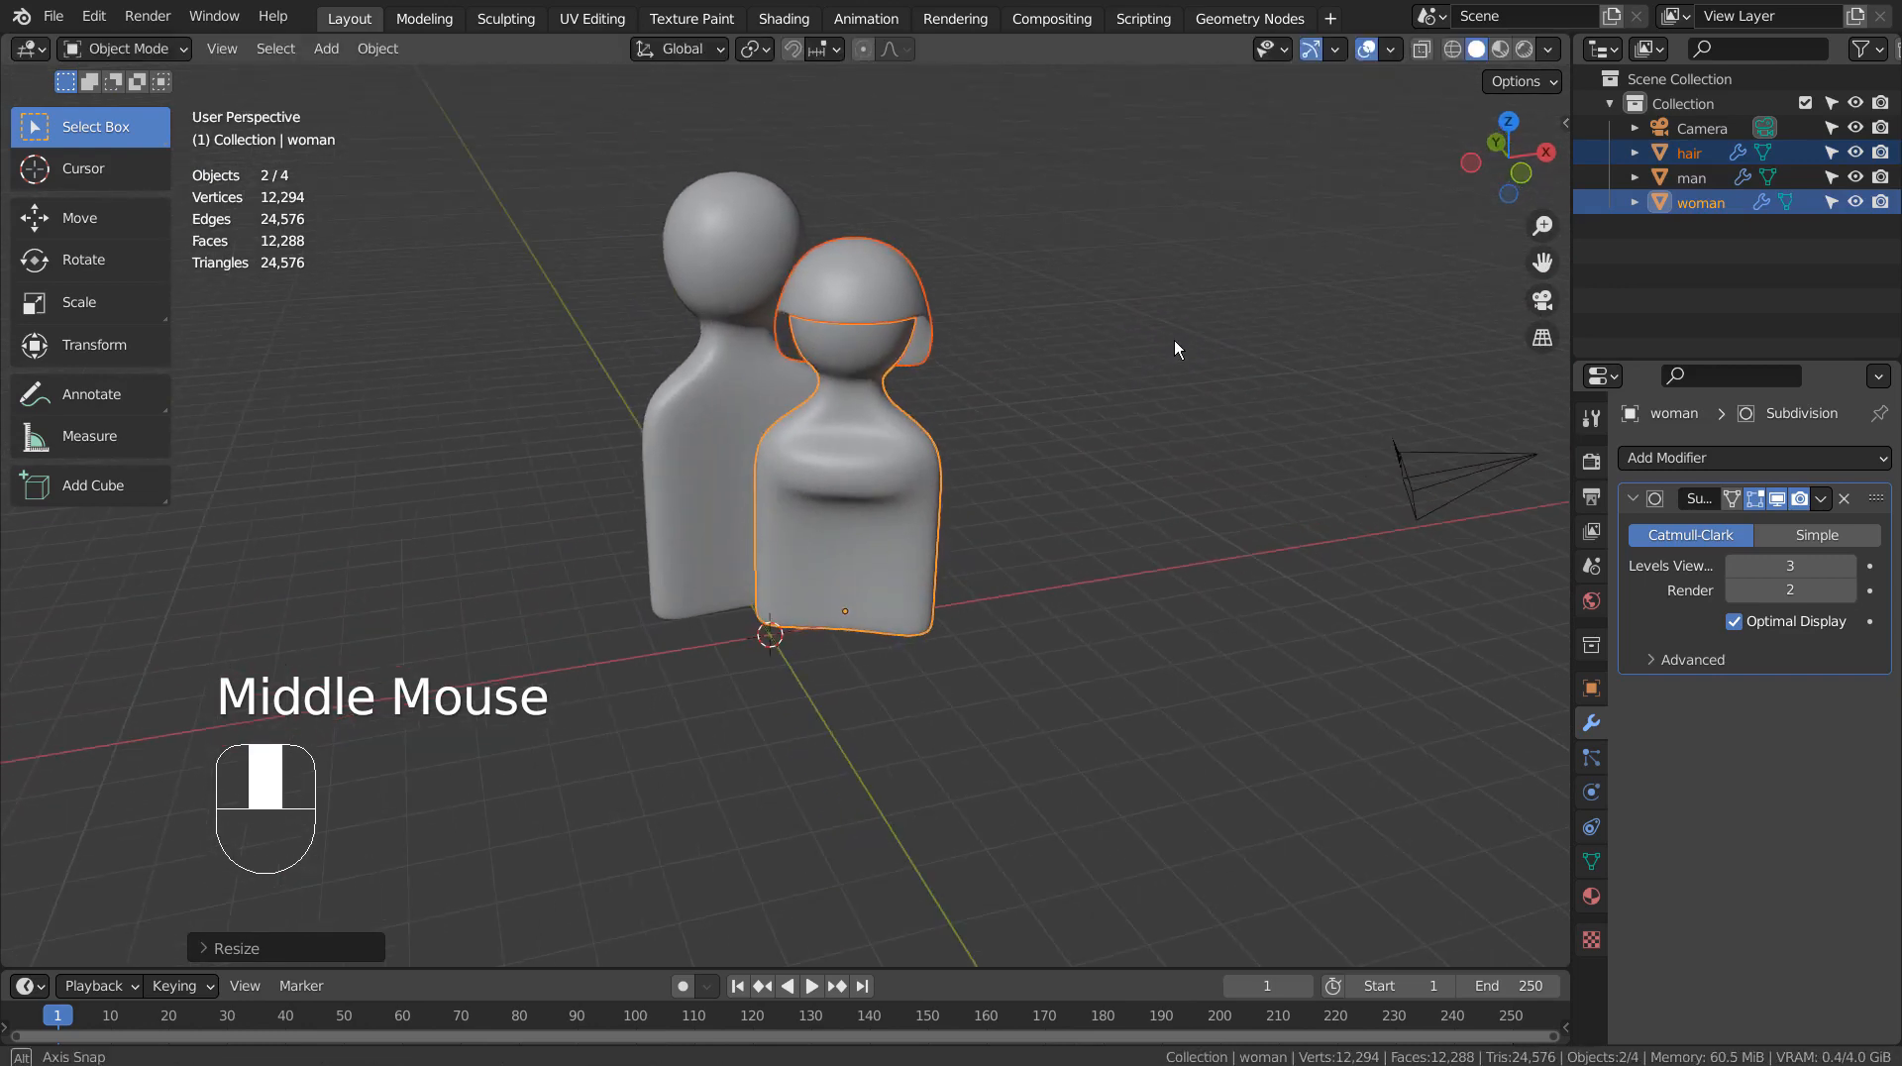
left_click(1174, 340)
mouse_move(1125, 495)
middle_mouse_down()
mouse_move(1224, 473)
mouse_move(1052, 473)
mouse_move(1123, 492)
middle_mouse_up()
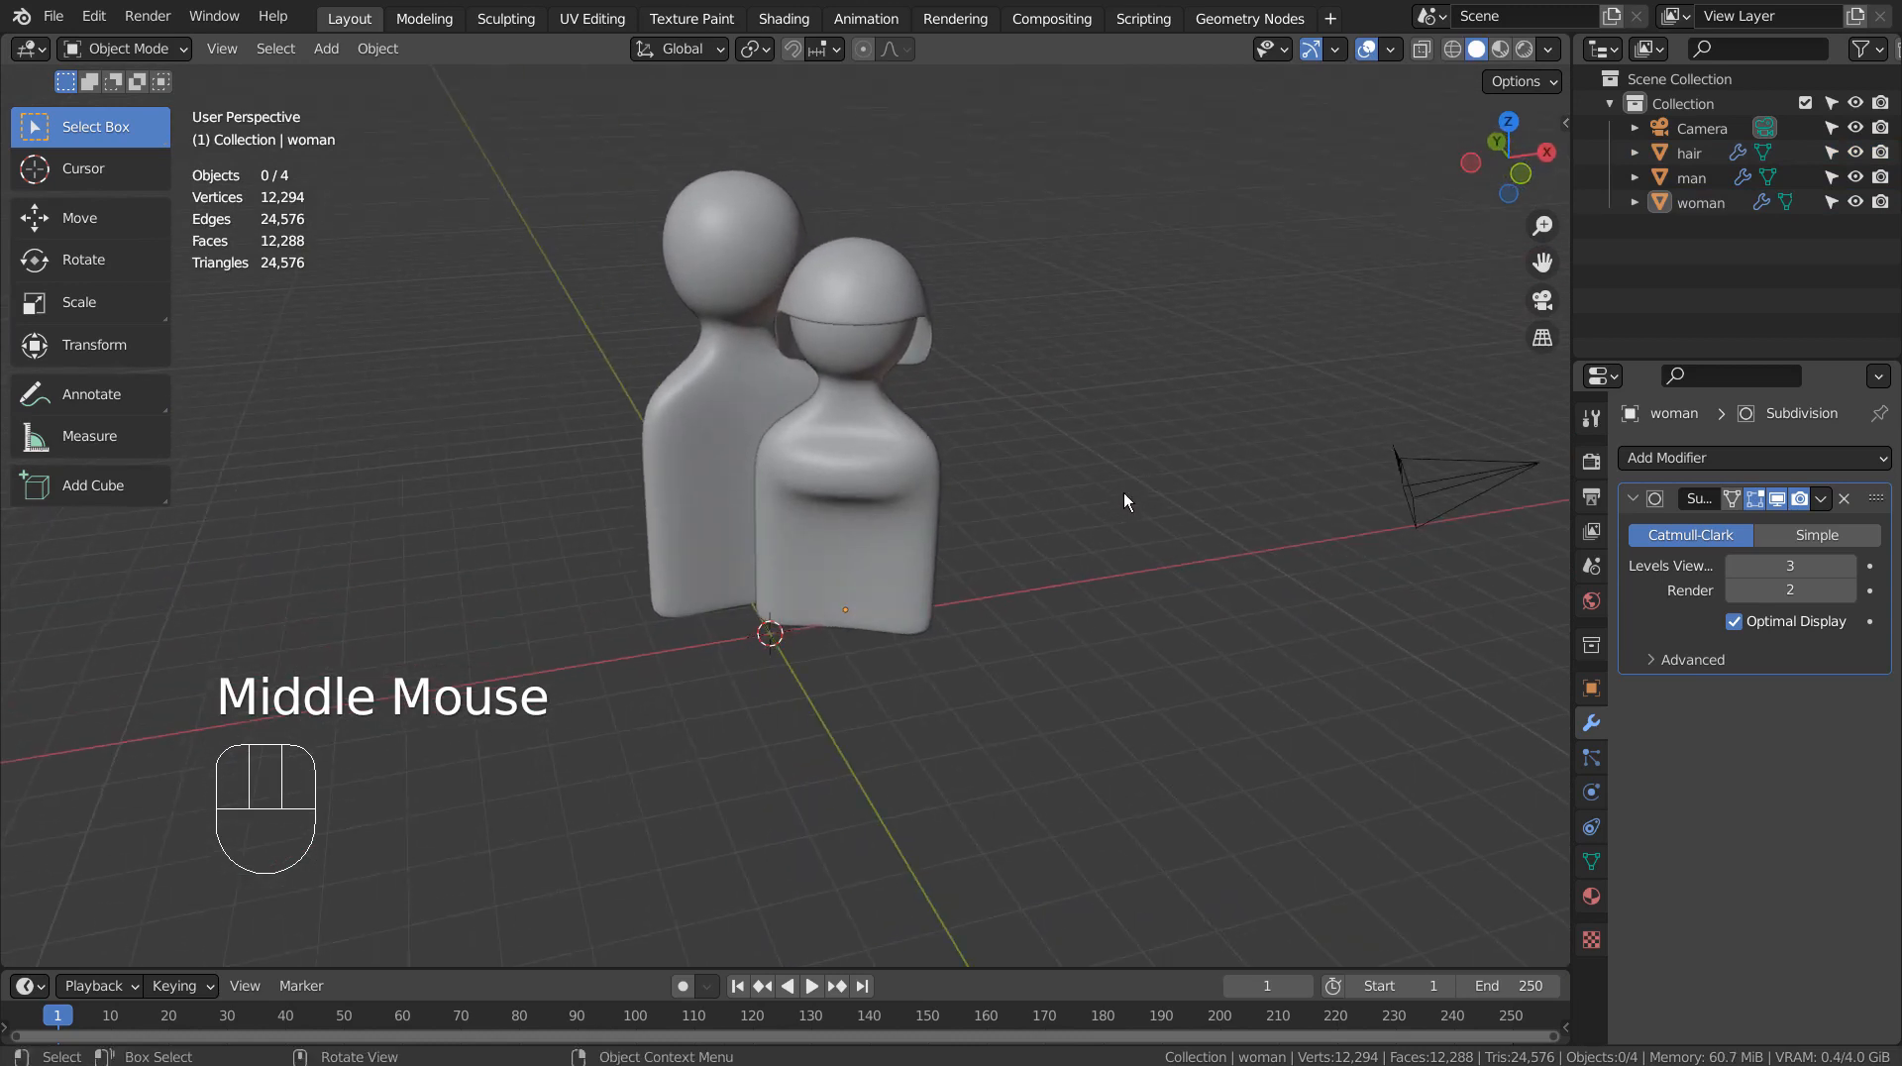
- Add a plane at the figures' base and scale it up into a very large ground surface
key("shift+a")
left_click(1190, 496)
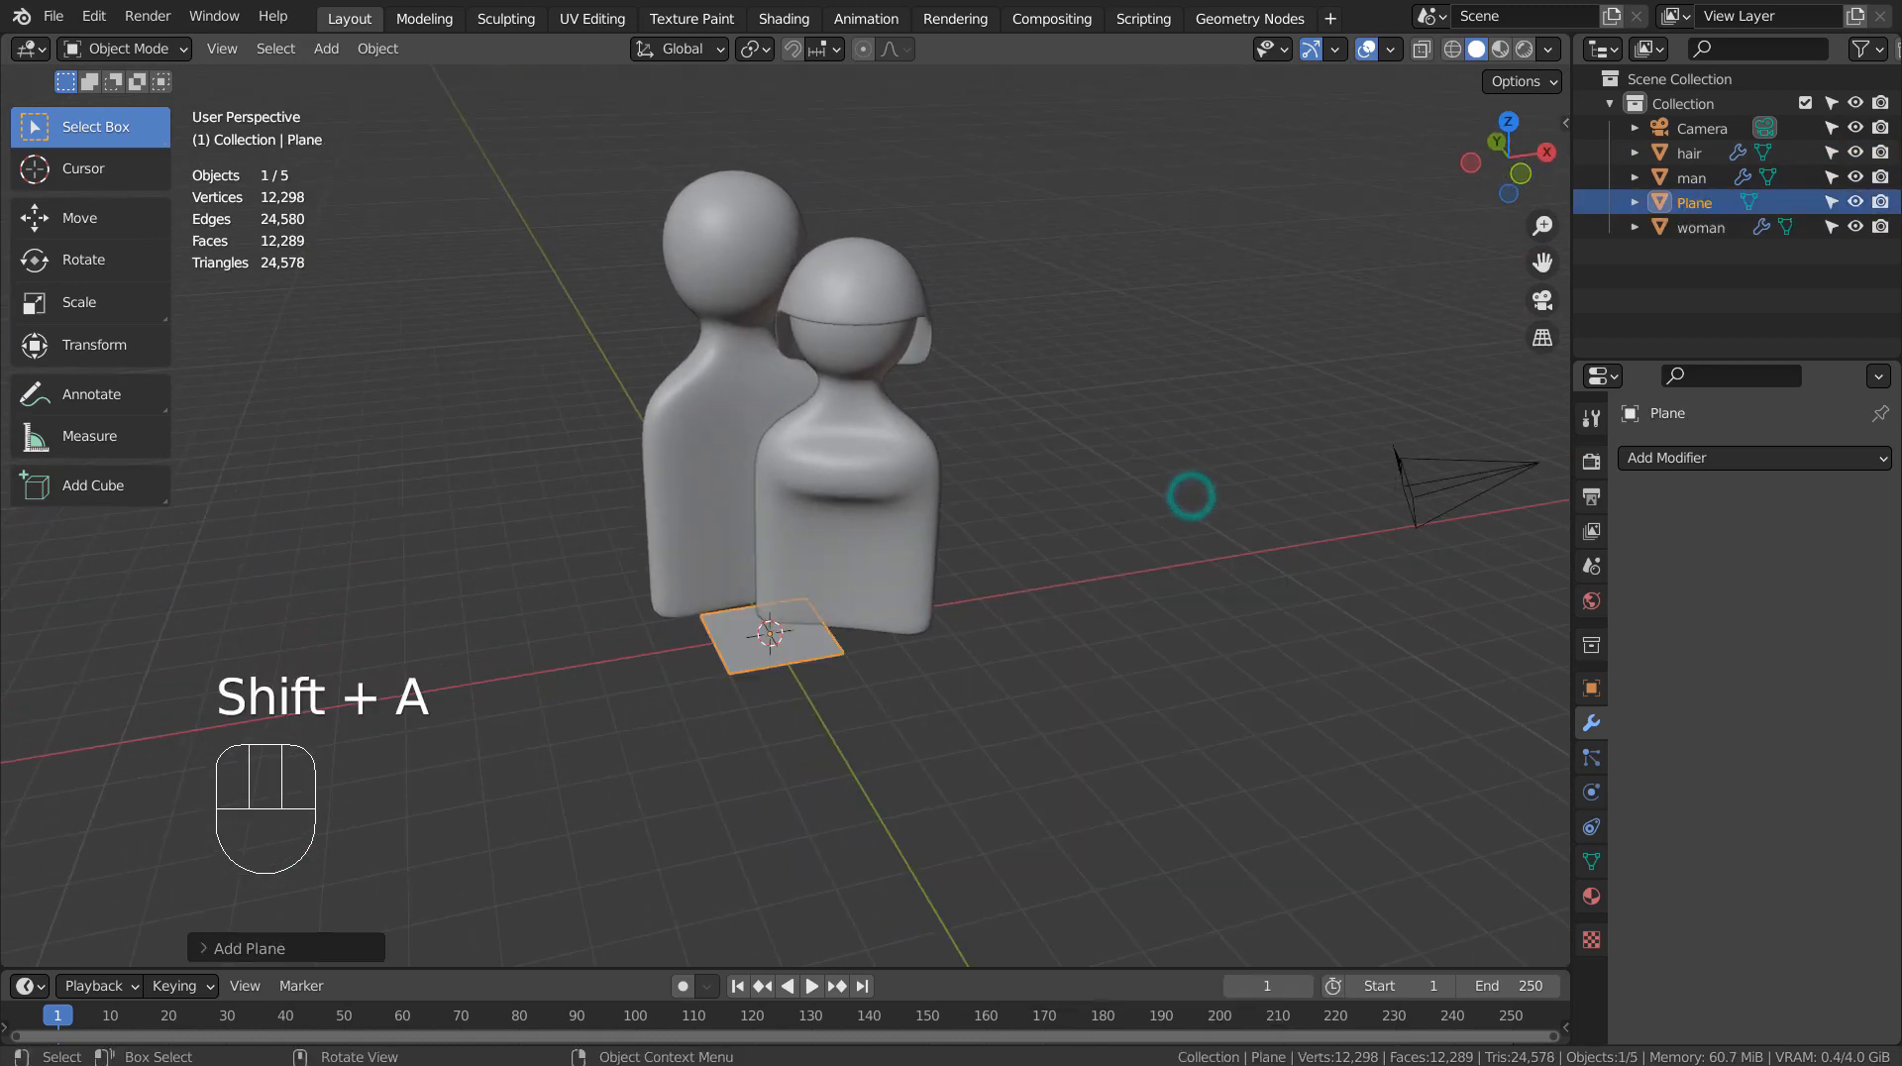
key("s")
left_click(1560, 233)
scroll(1535, 229, "down", 4)
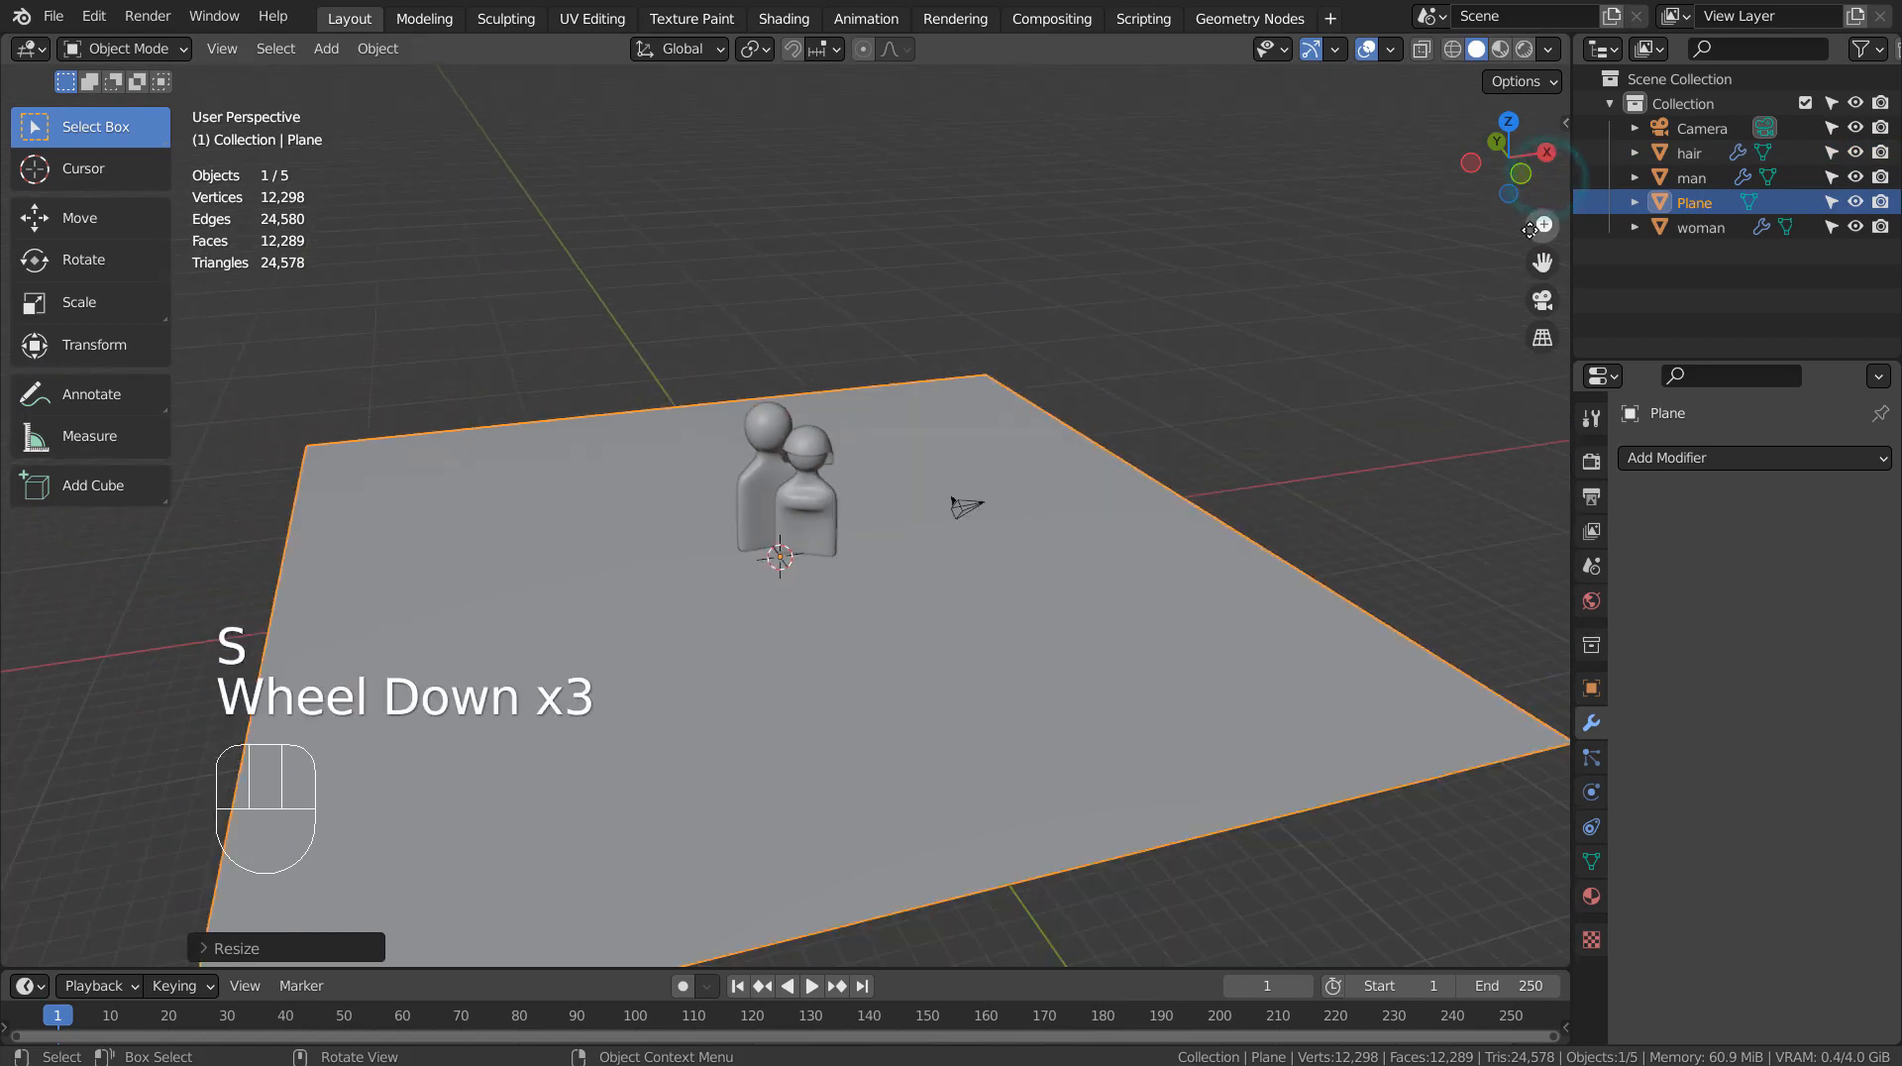
key("s")
key("s")
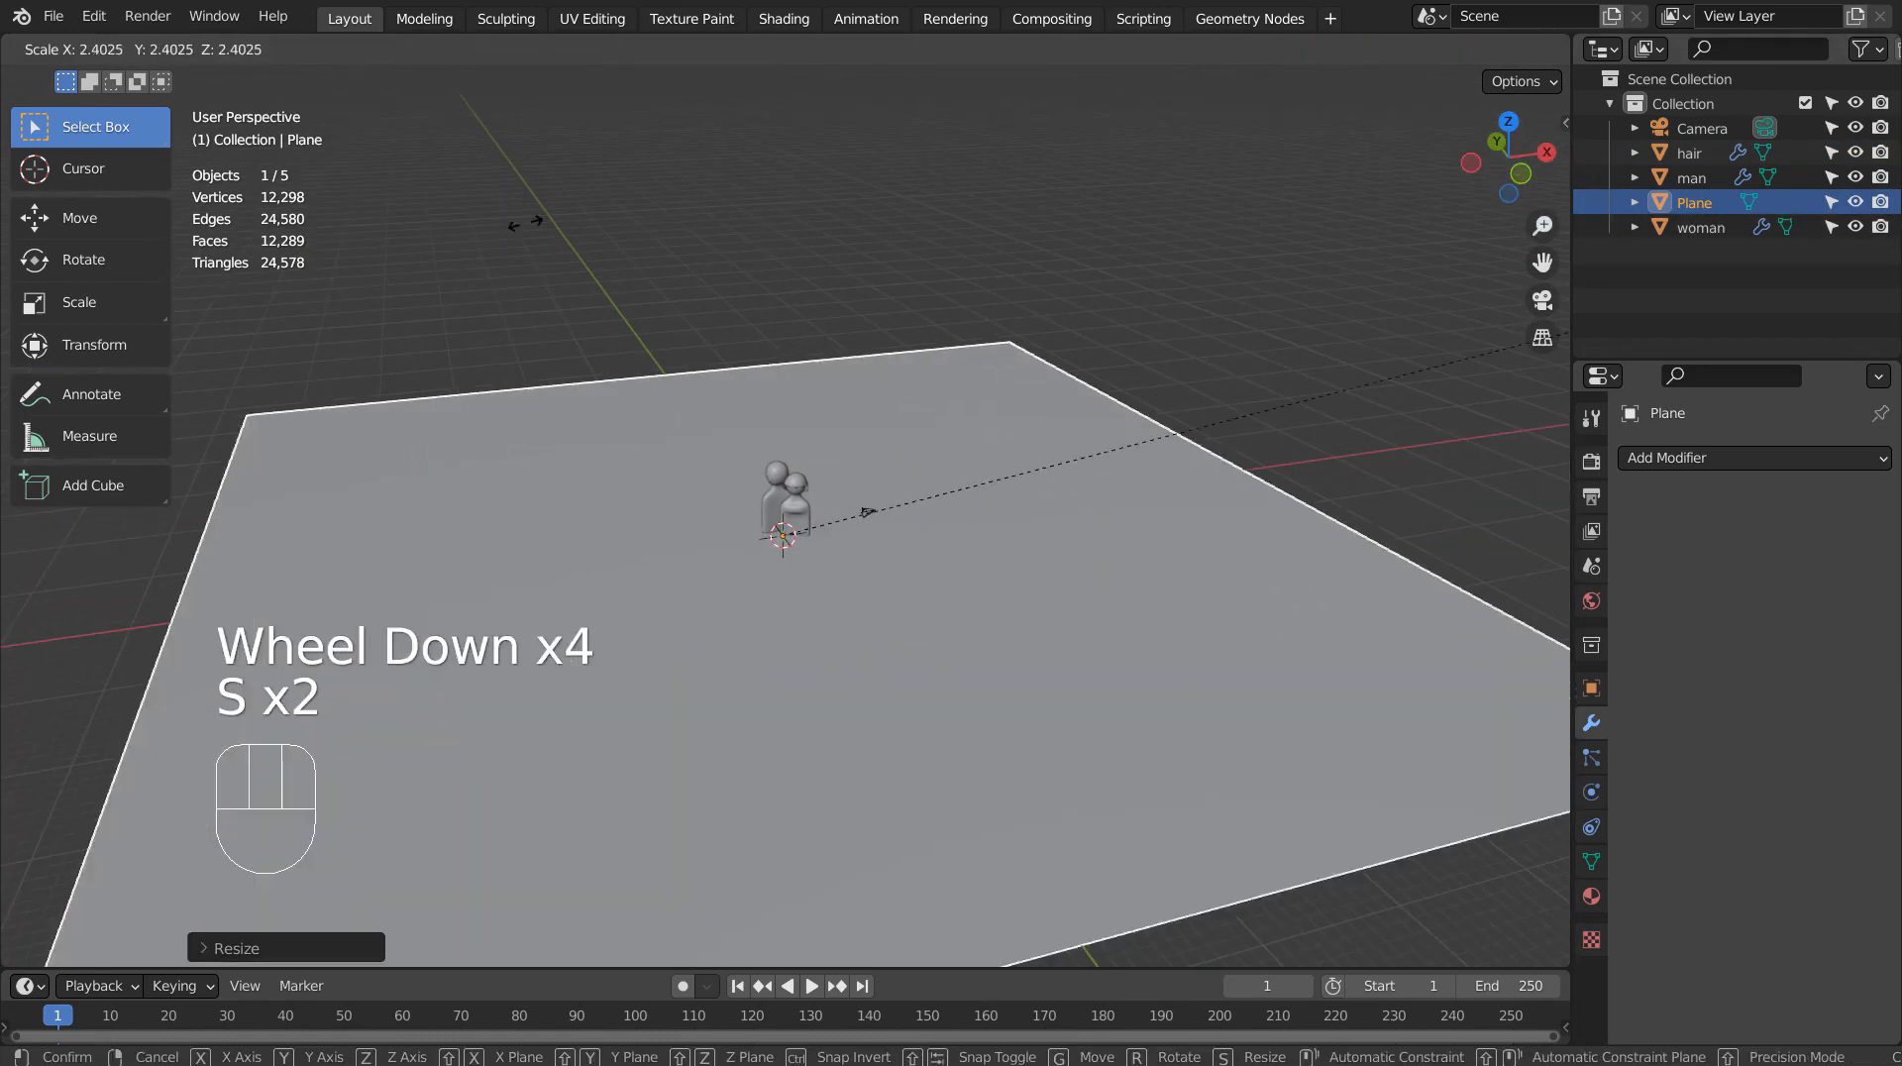
left_click(1172, 127)
- Align the camera to a frontal view of the couple and fly it closer so both figures fit within the frame
scroll(1204, 394, "up", 1)
scroll(1205, 394, "up", 4)
mouse_move(1205, 396)
middle_mouse_down()
mouse_move(1193, 424)
mouse_move(1228, 408)
mouse_move(1209, 414)
middle_mouse_up()
scroll(1192, 424, "down", 2)
key("ctrl+alt+KP_0")
key("shift+grave")
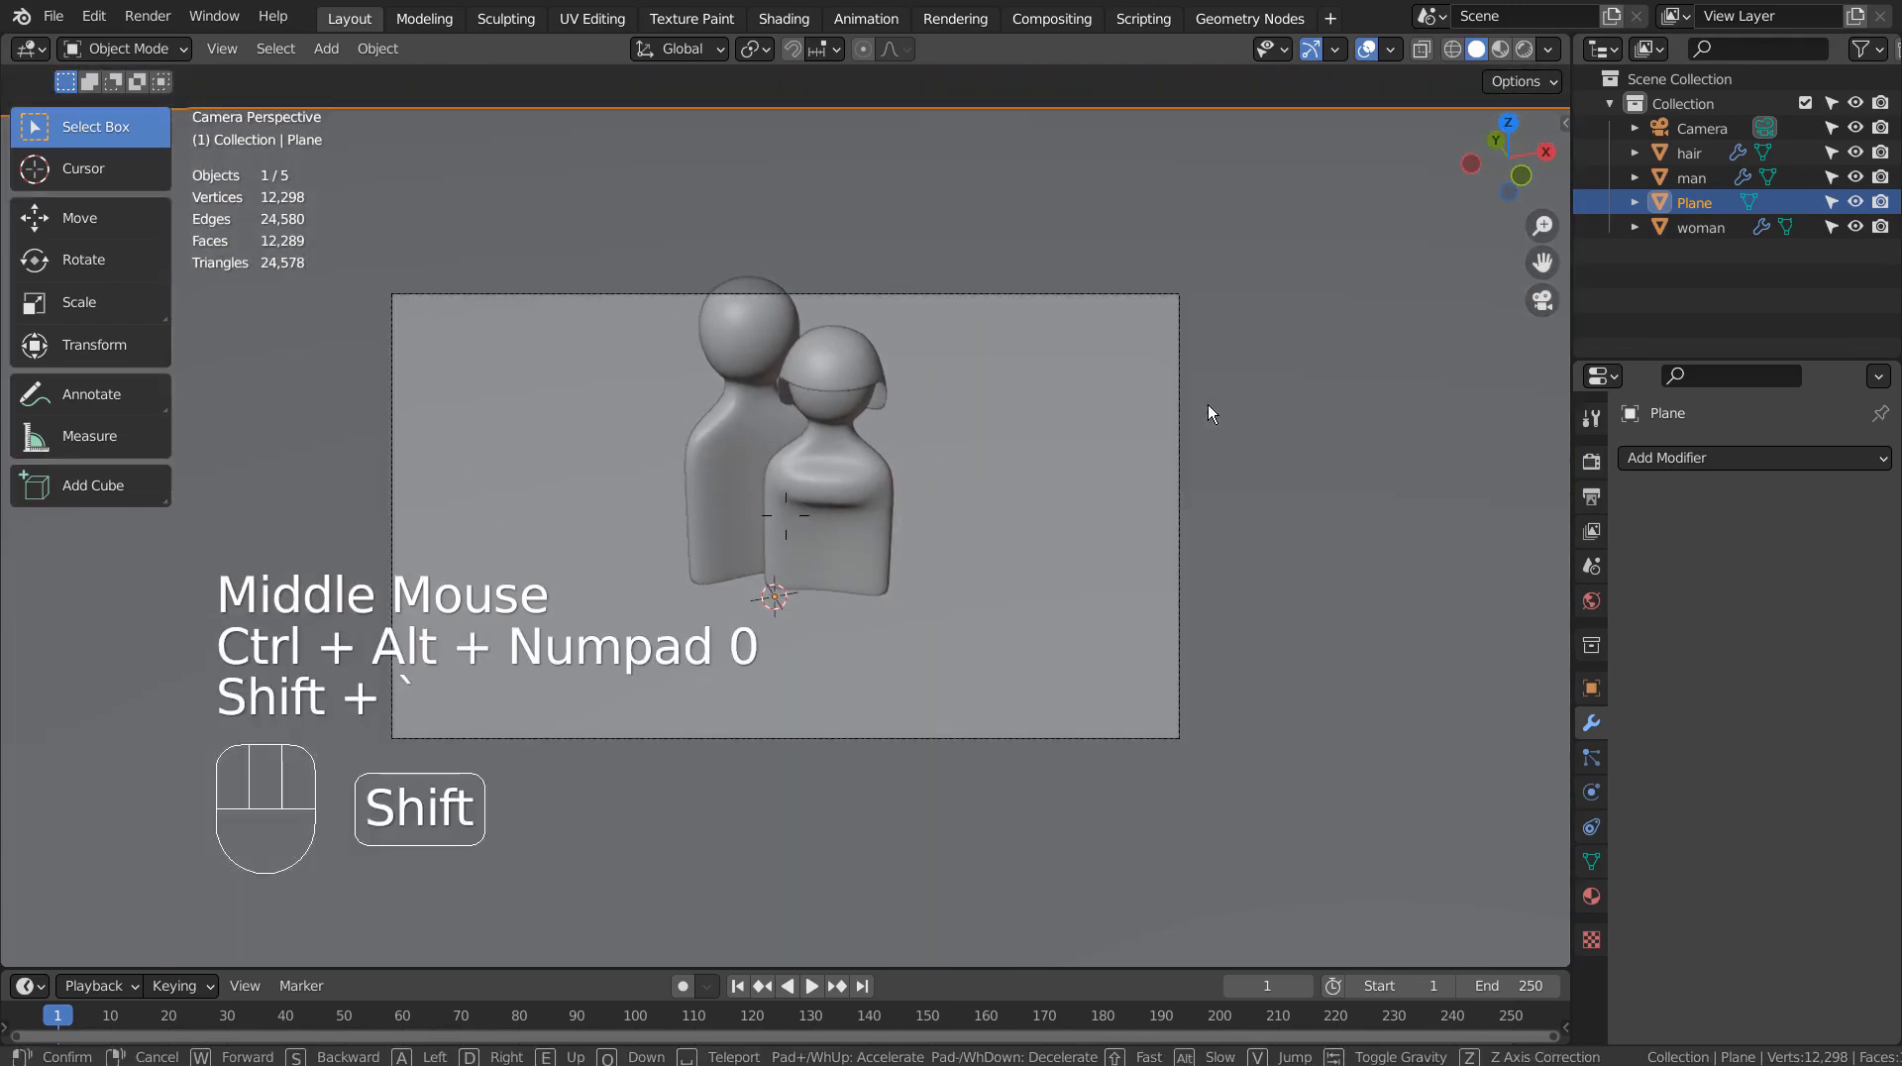
key("w")
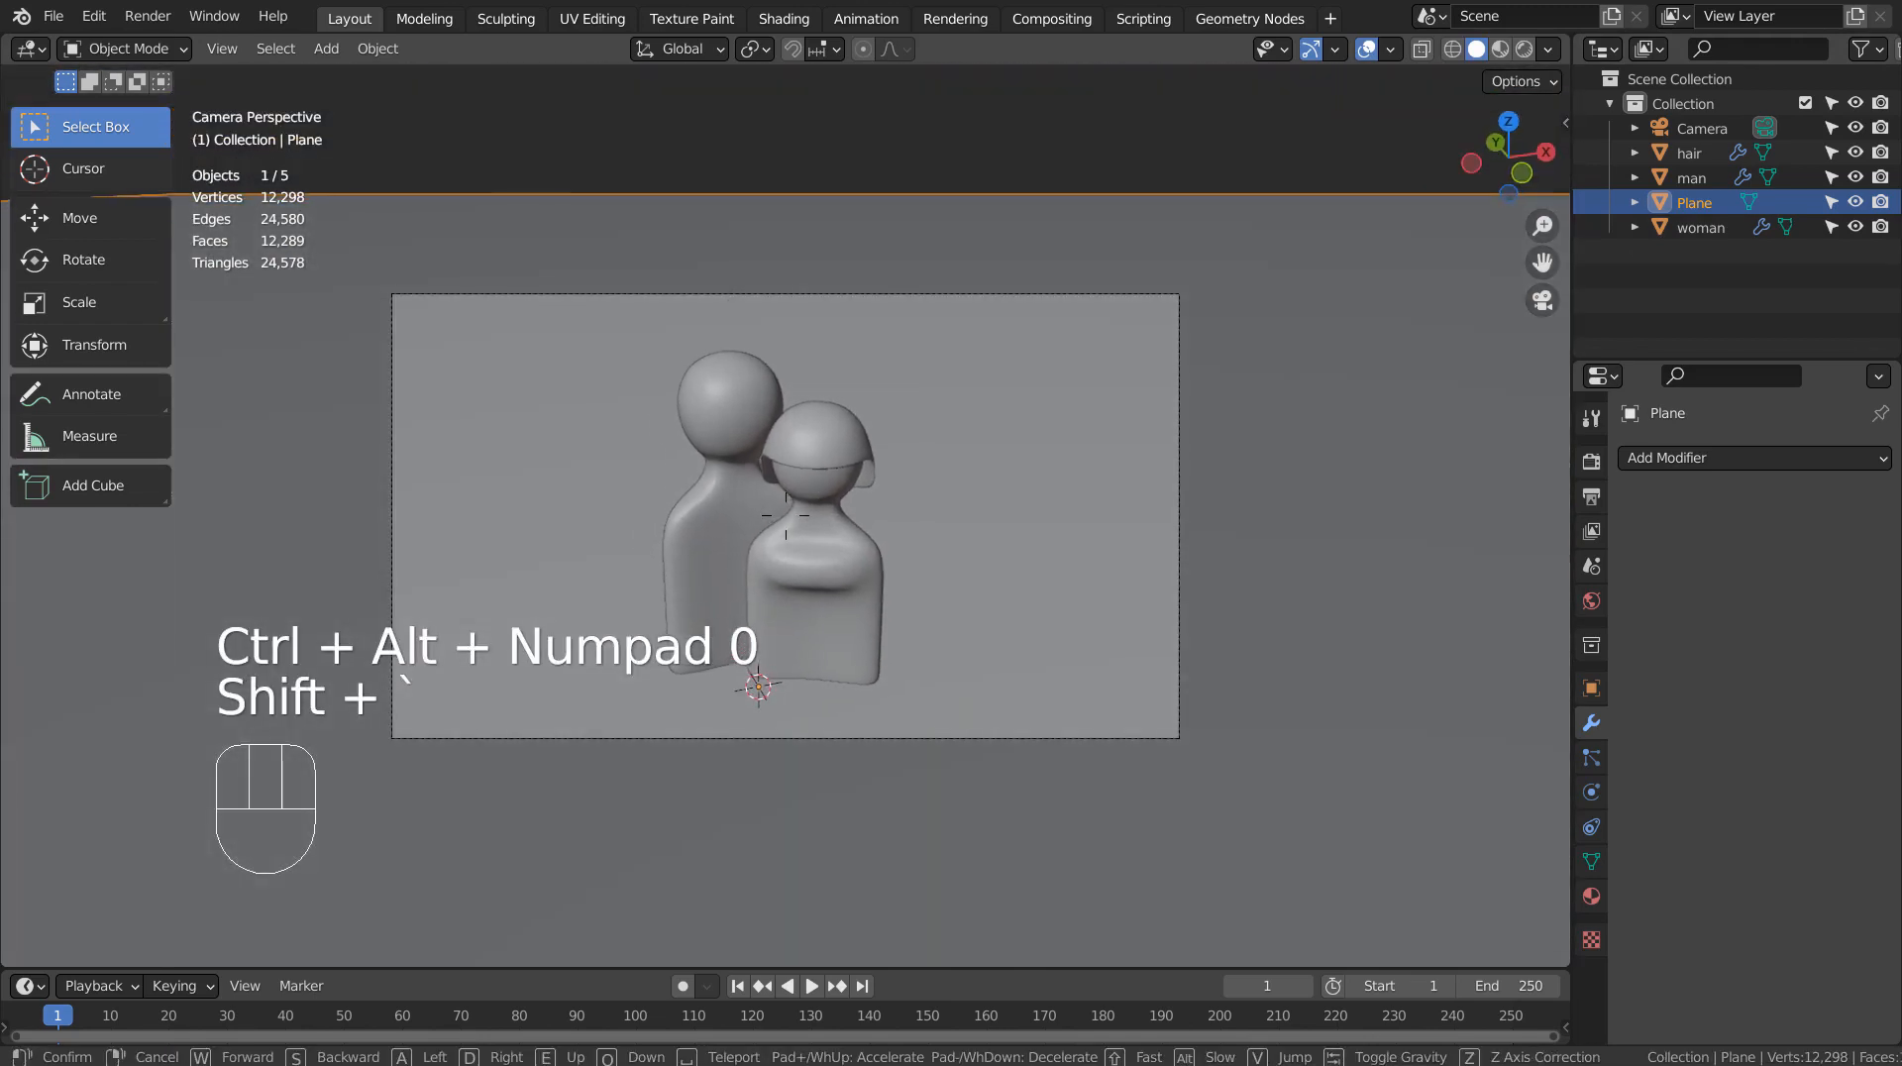
key("w")
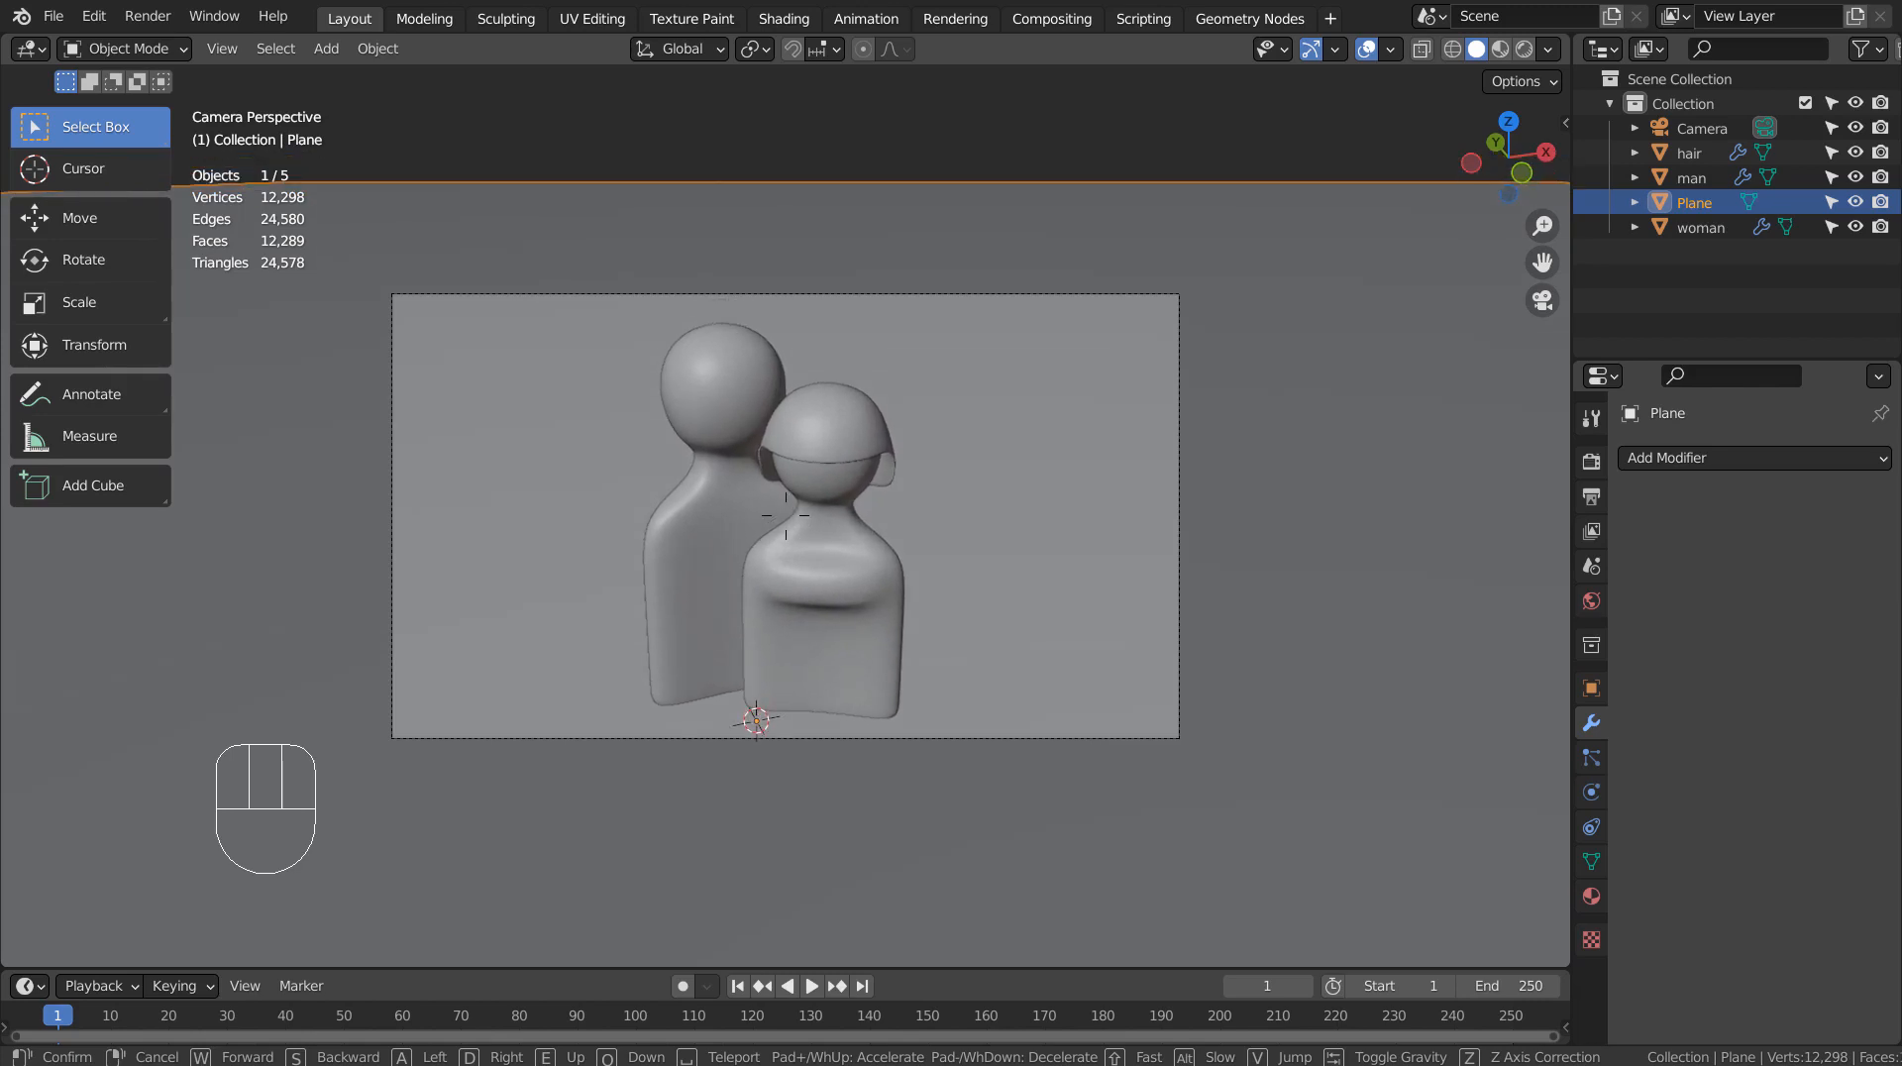
left_click(785, 515)
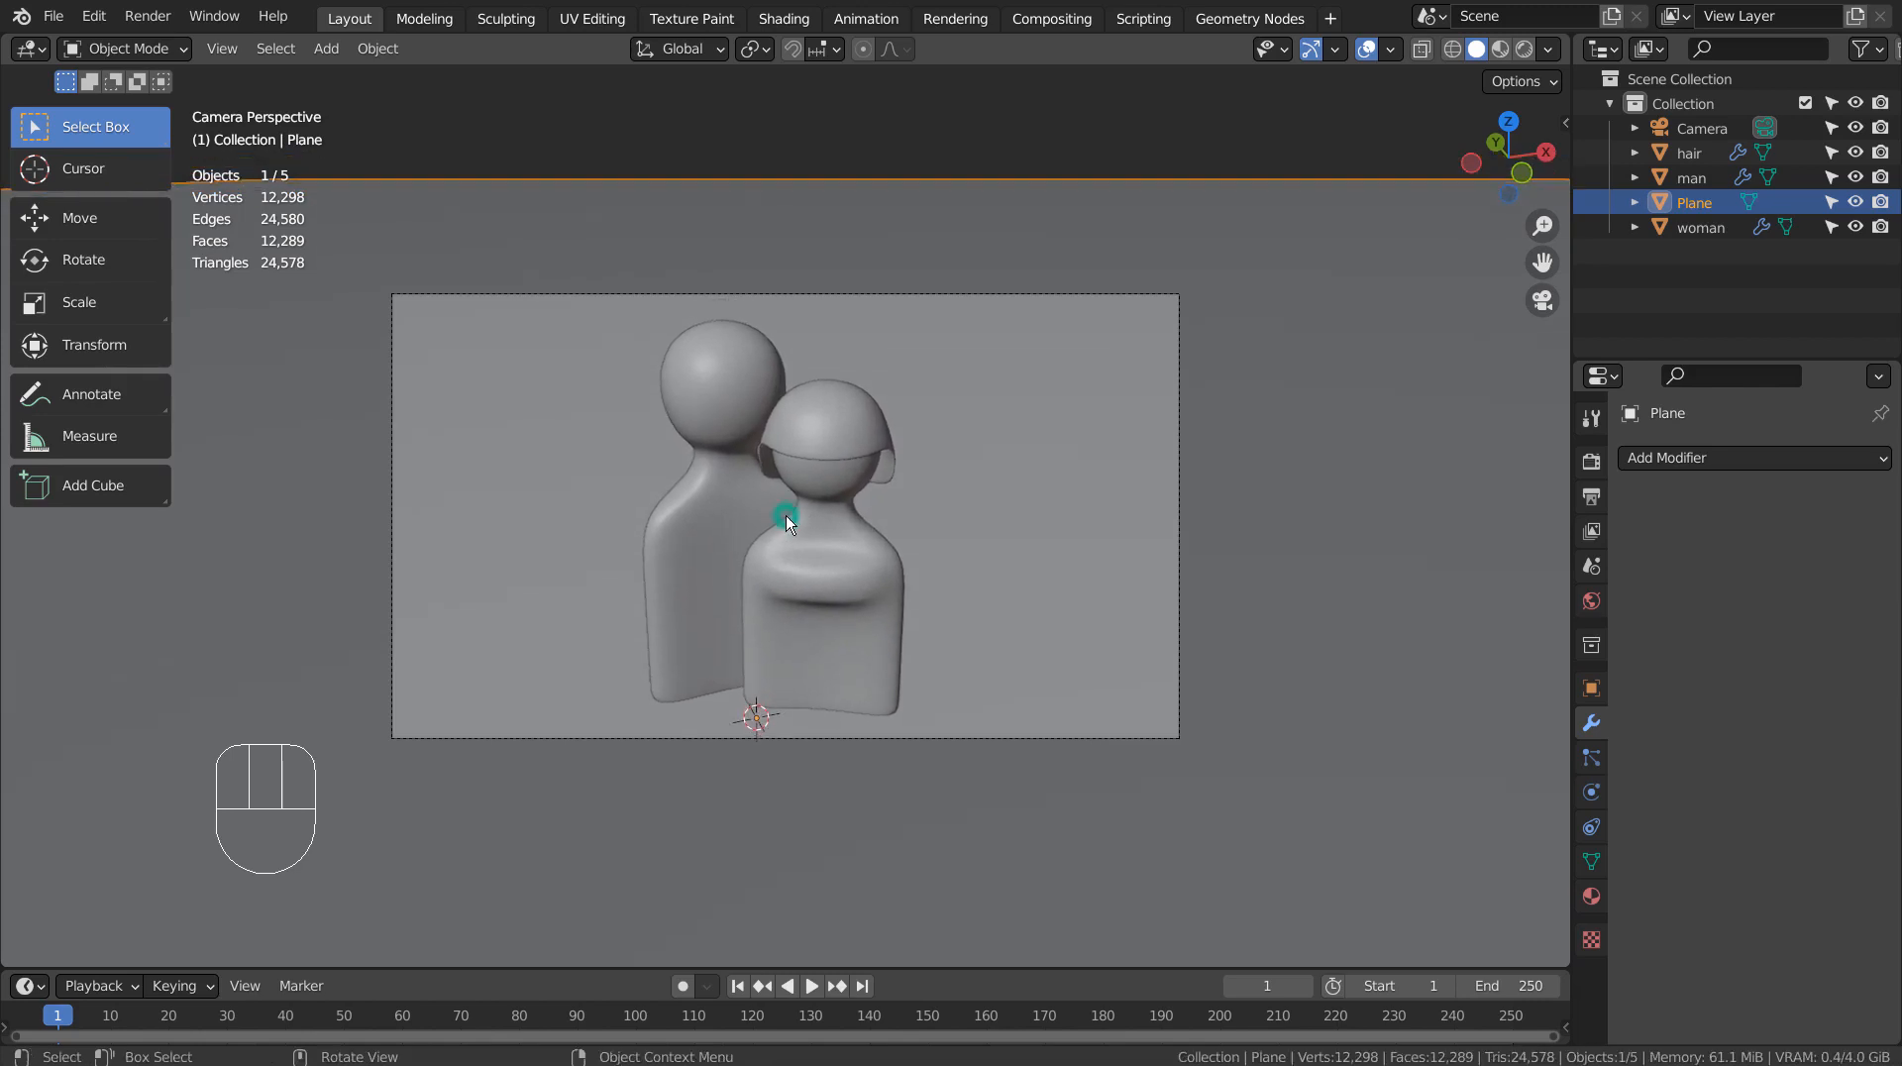
- Examine the placement of the woman and hair from the front and return to the camera view with nothing selected
left_click(826, 572)
left_click(826, 418, "shift")
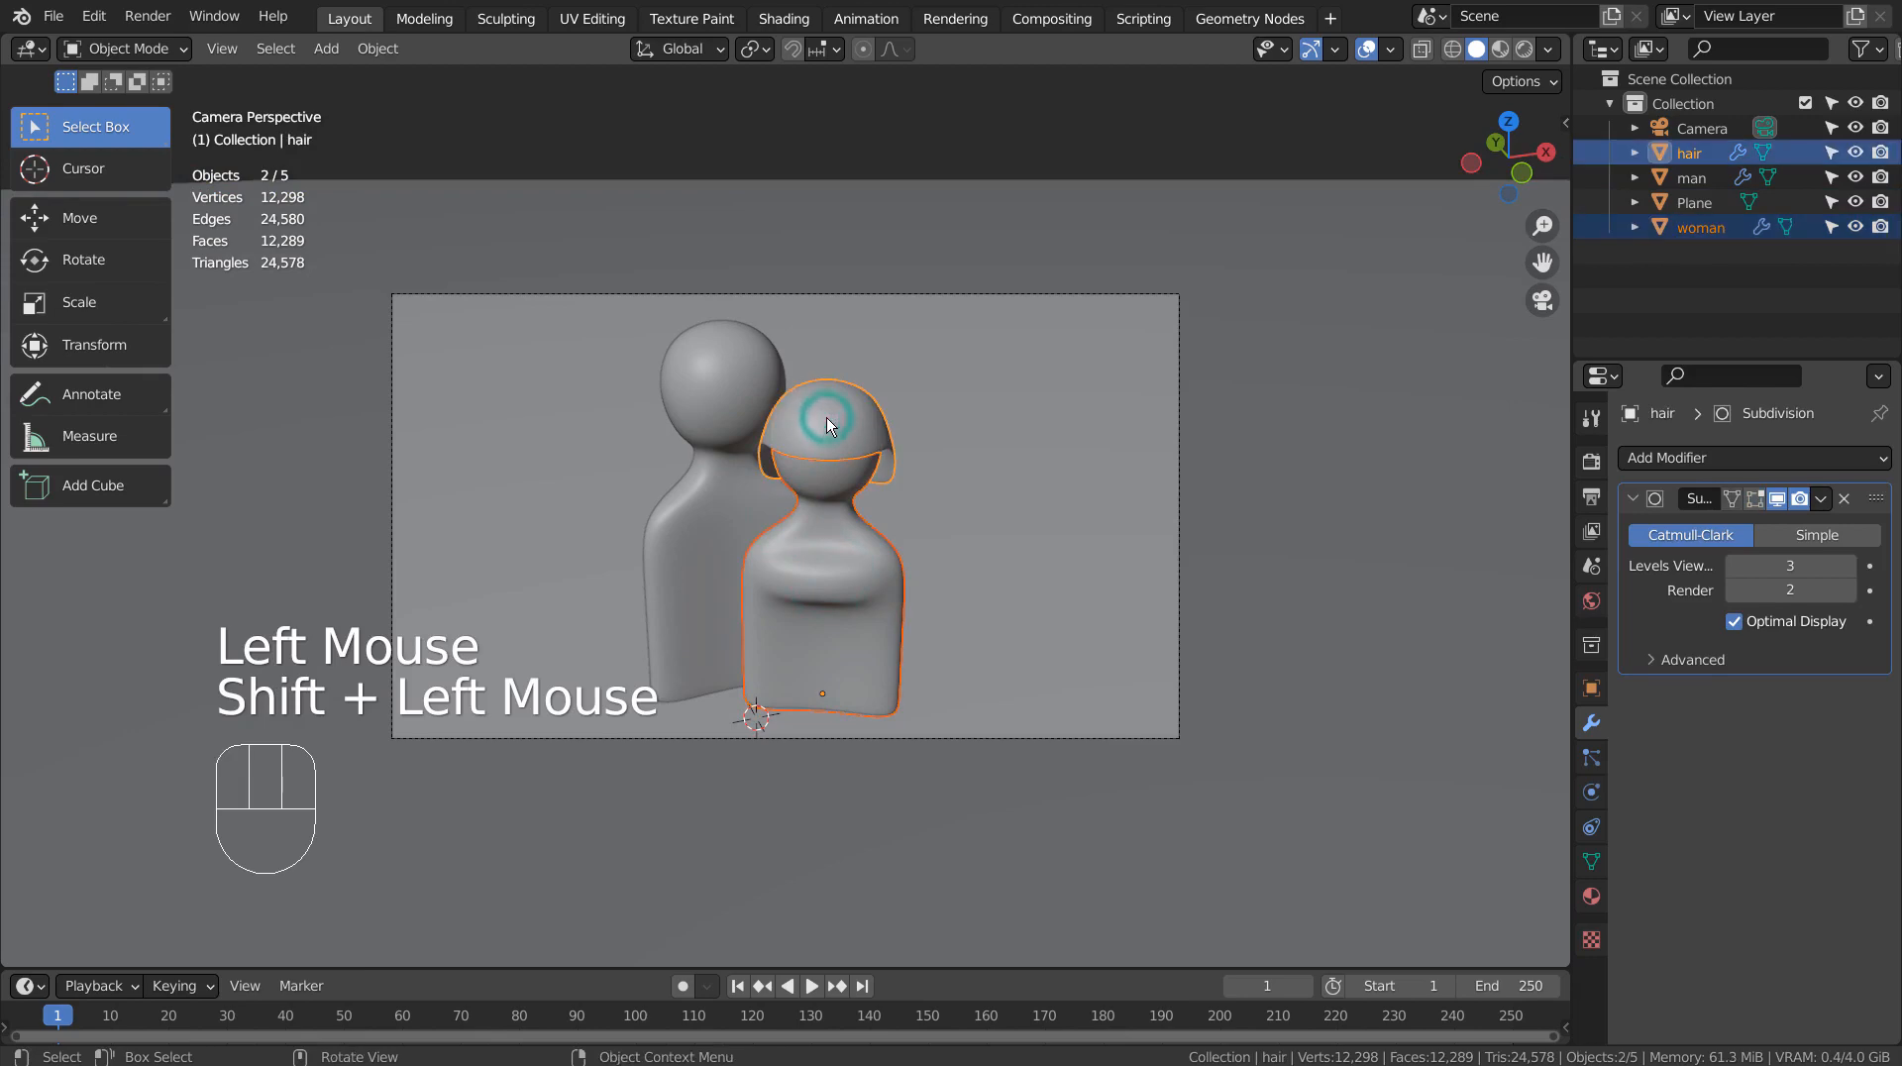
key("KP_7")
key("KP_1")
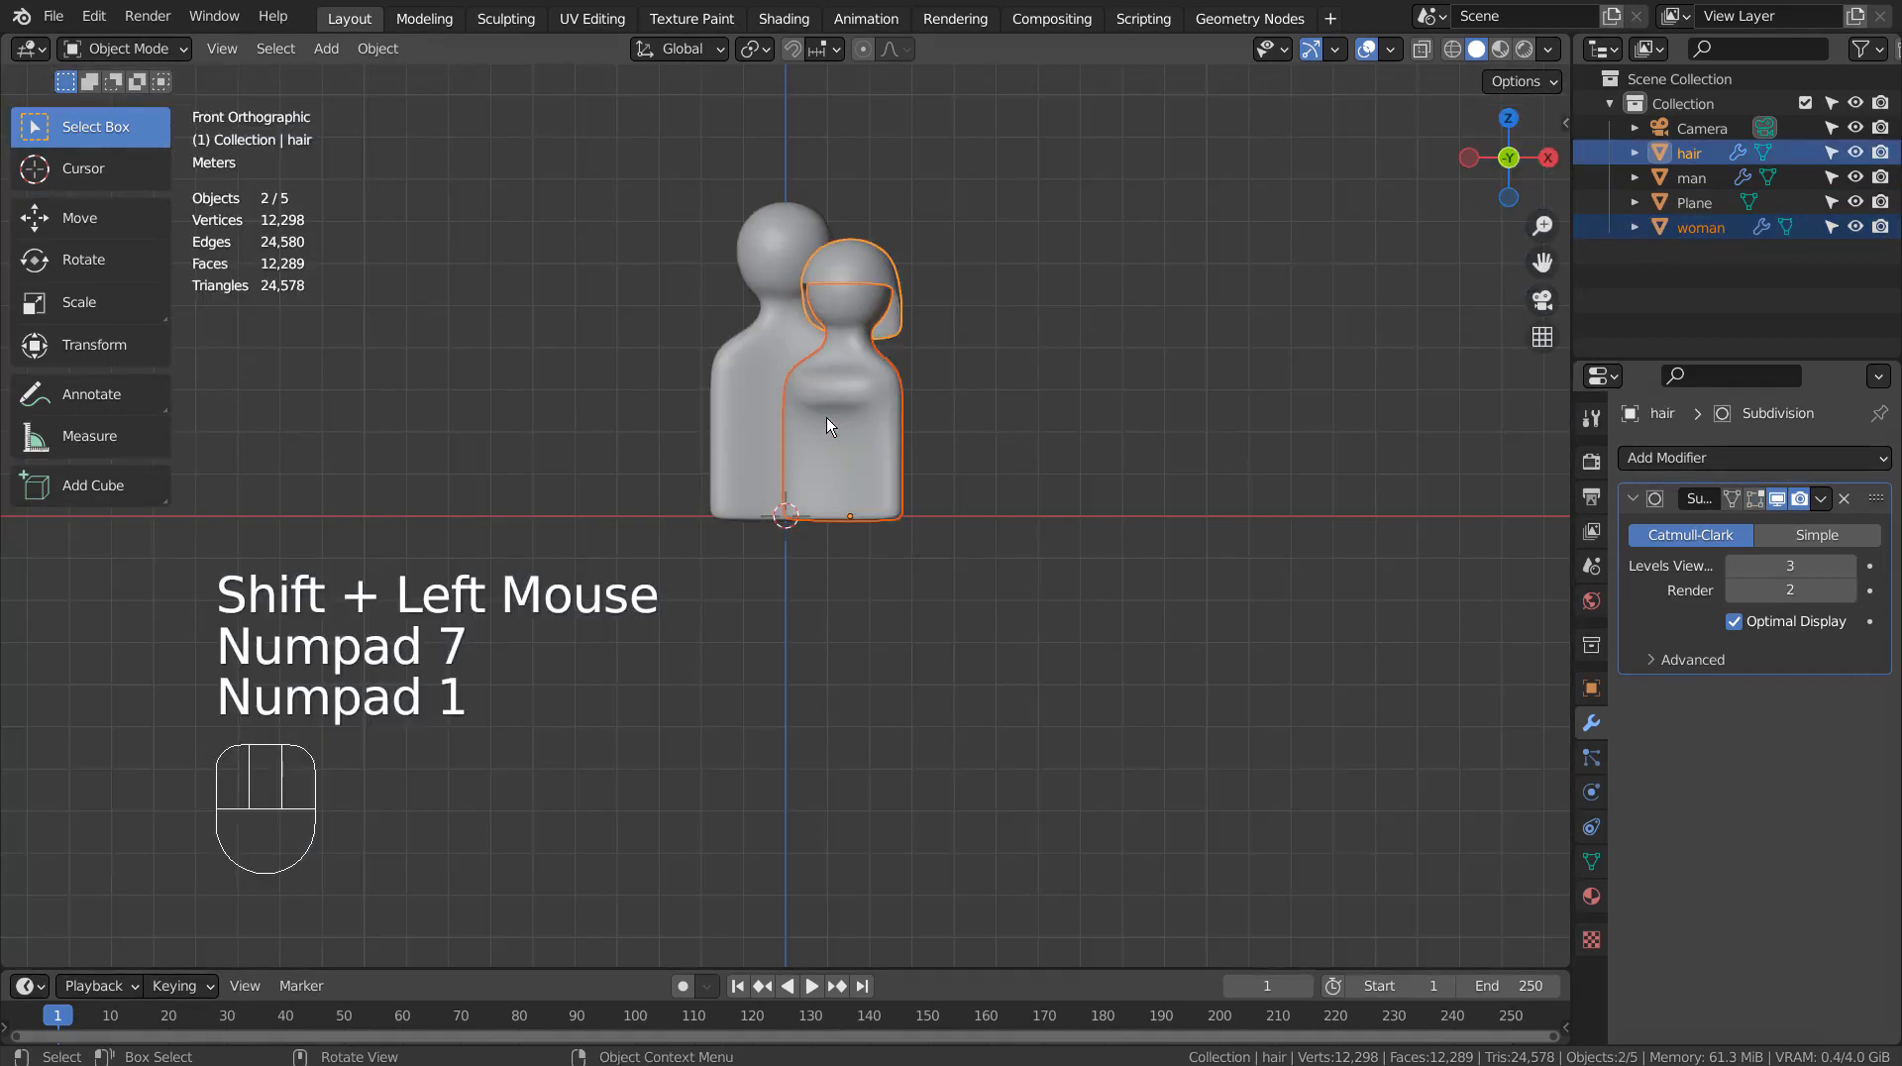
left_click(1115, 349)
scroll(1115, 348, "up", 2)
middle_click_drag(1116, 352, 1137, 473)
key("KP_0")
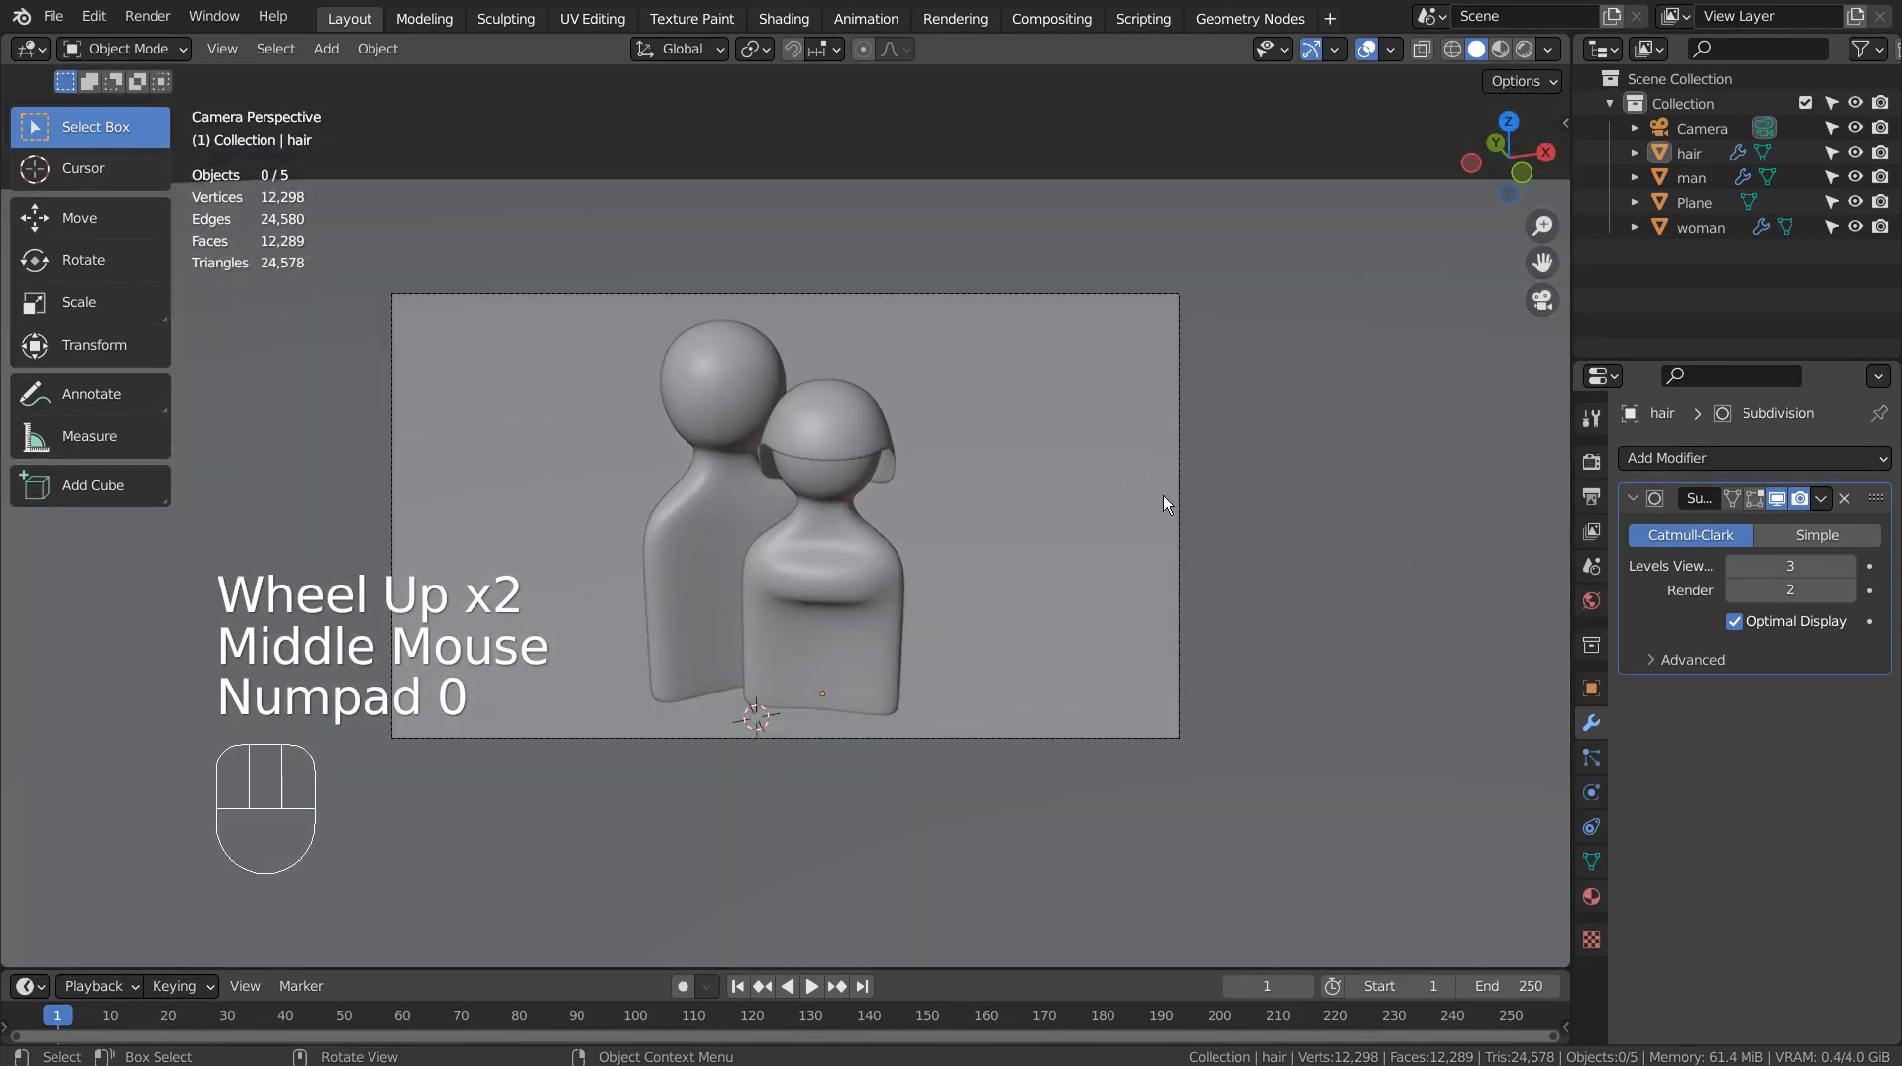
- Select the man and switch to the Shading workspace with both figures in view
left_click(698, 355)
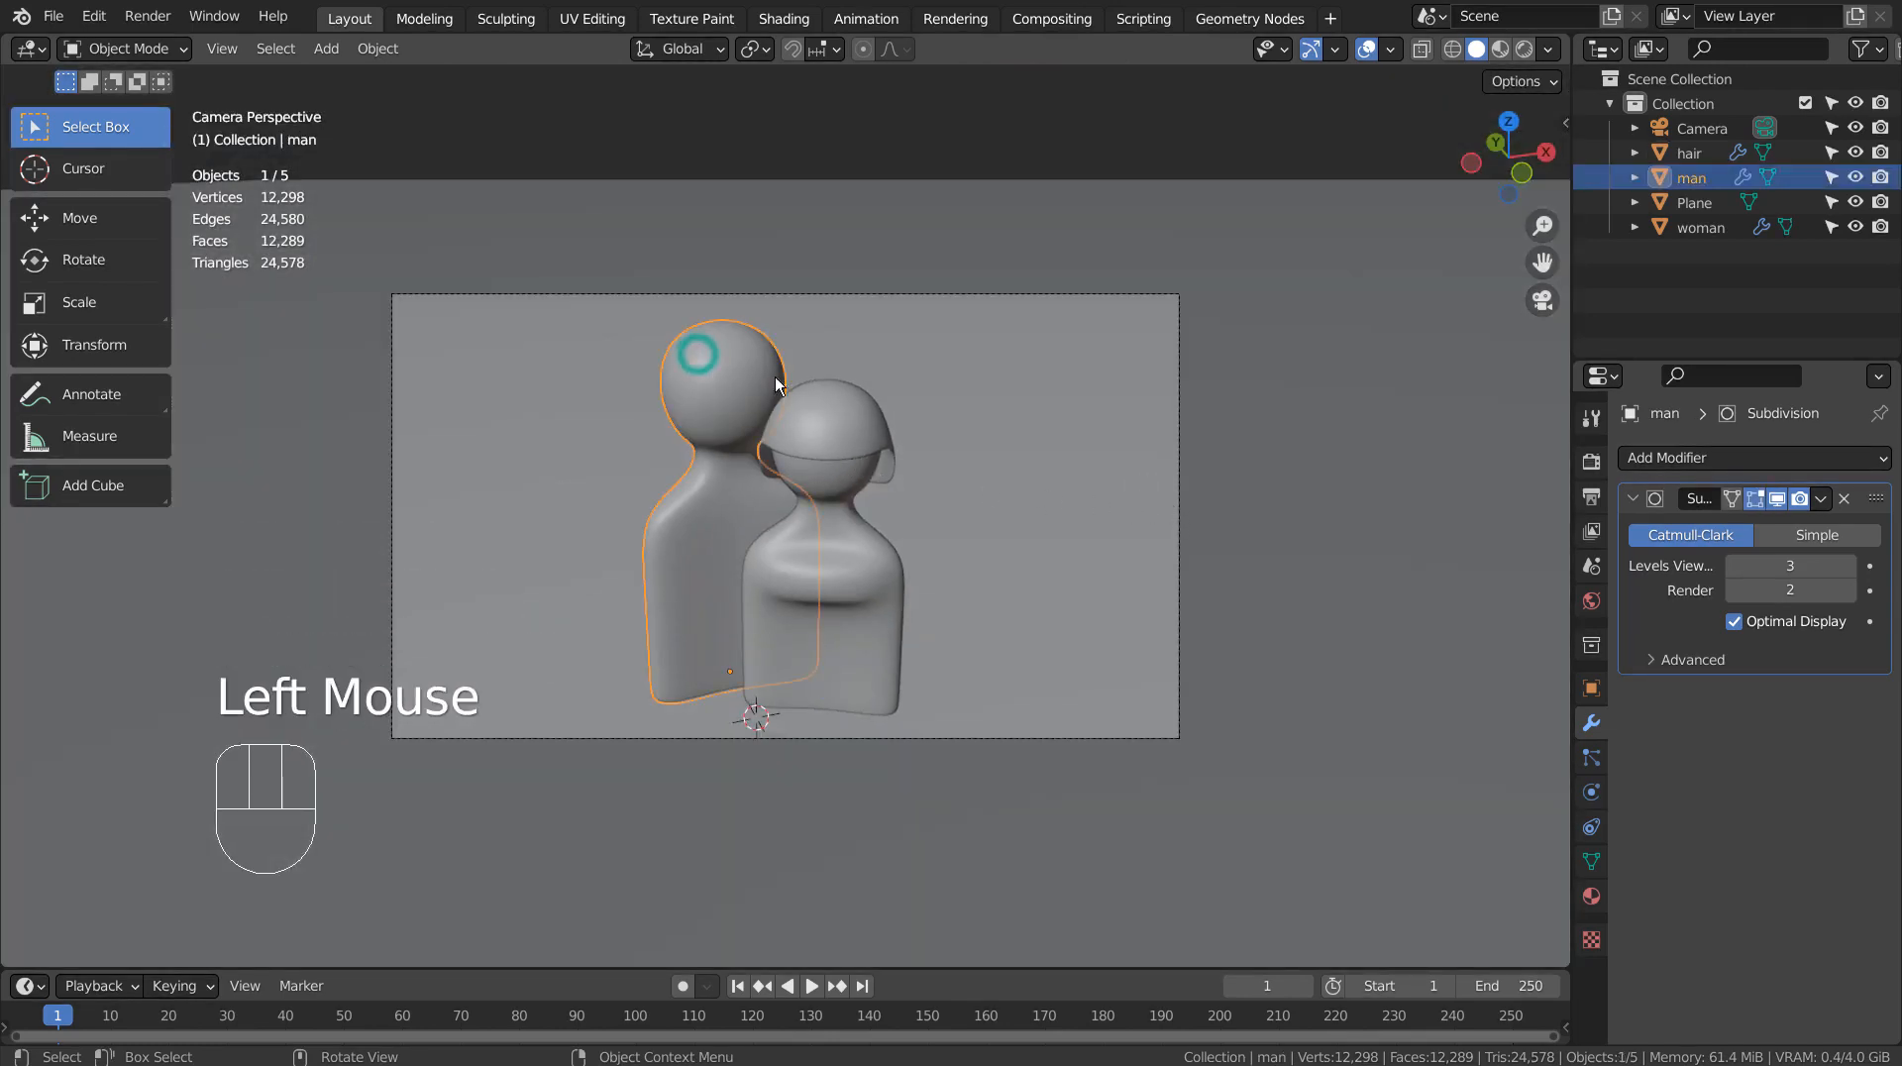
left_click(781, 18)
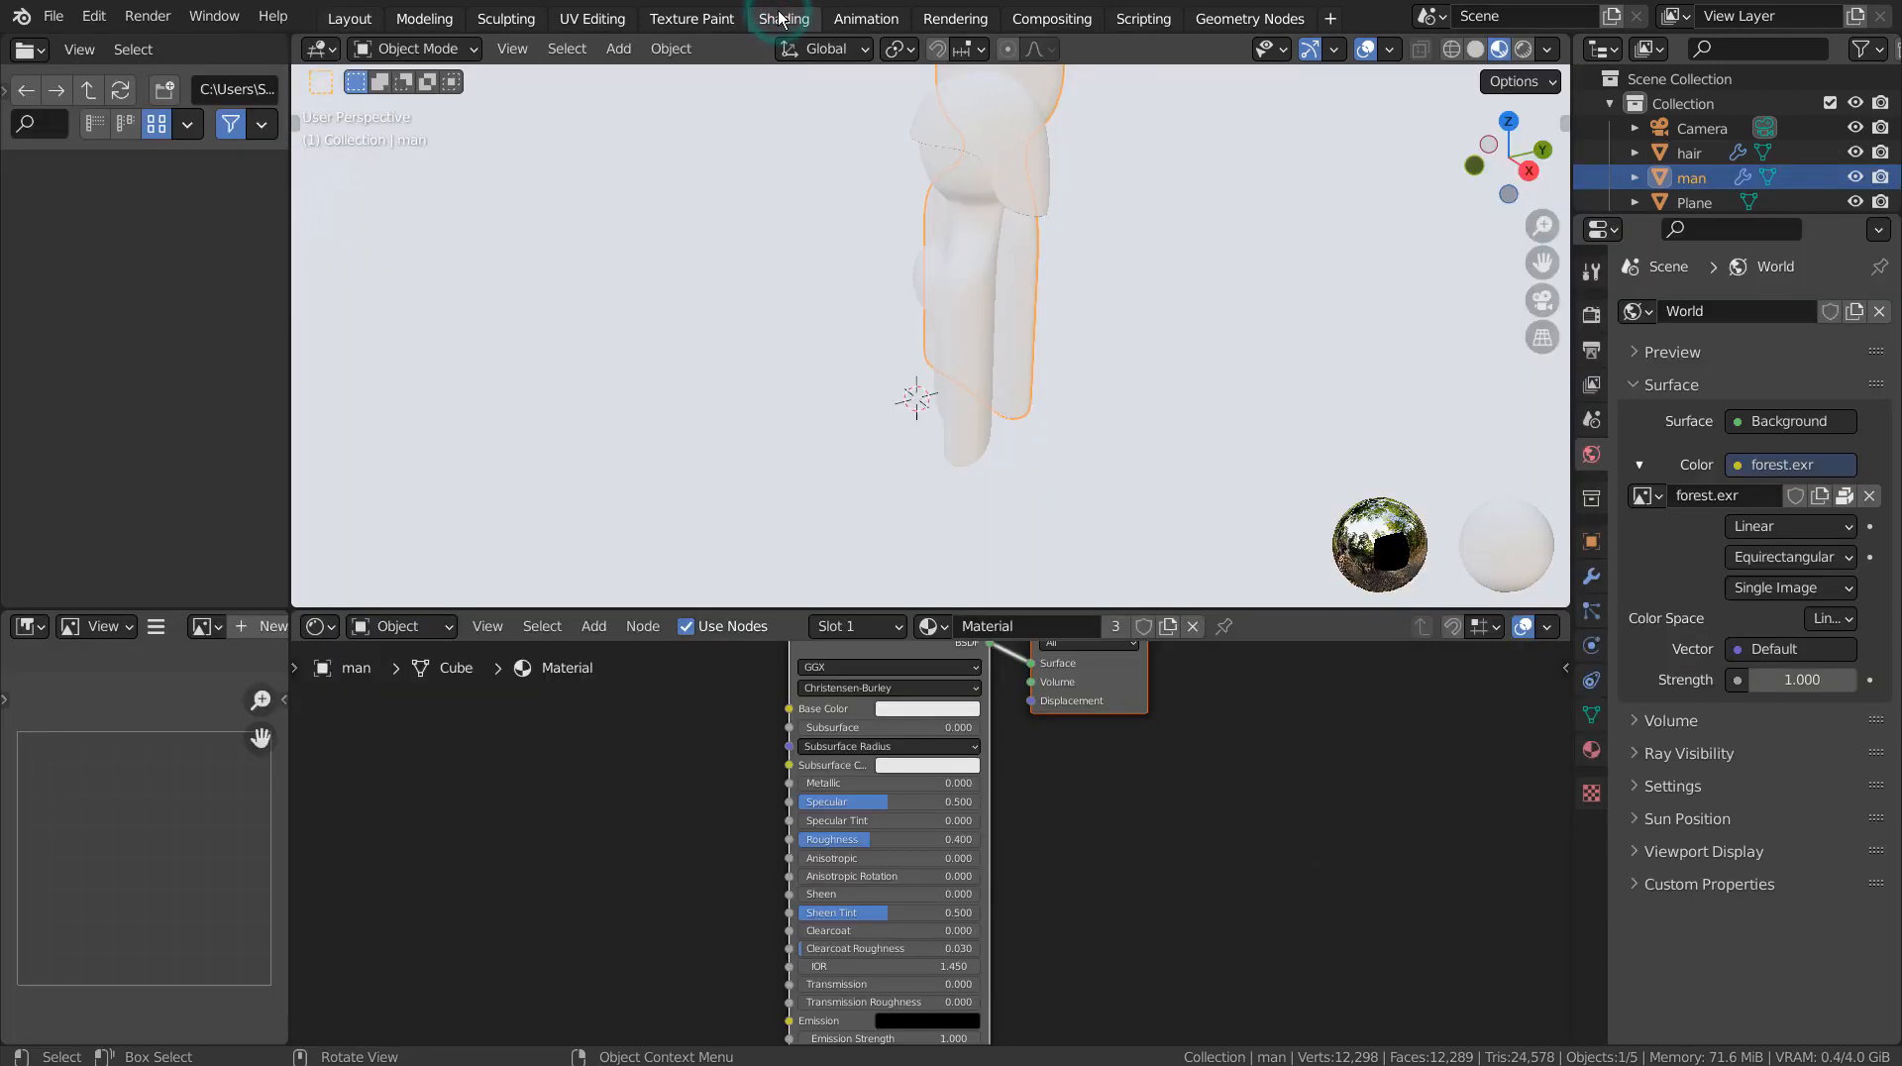
middle_click_drag(1111, 396, 1146, 389)
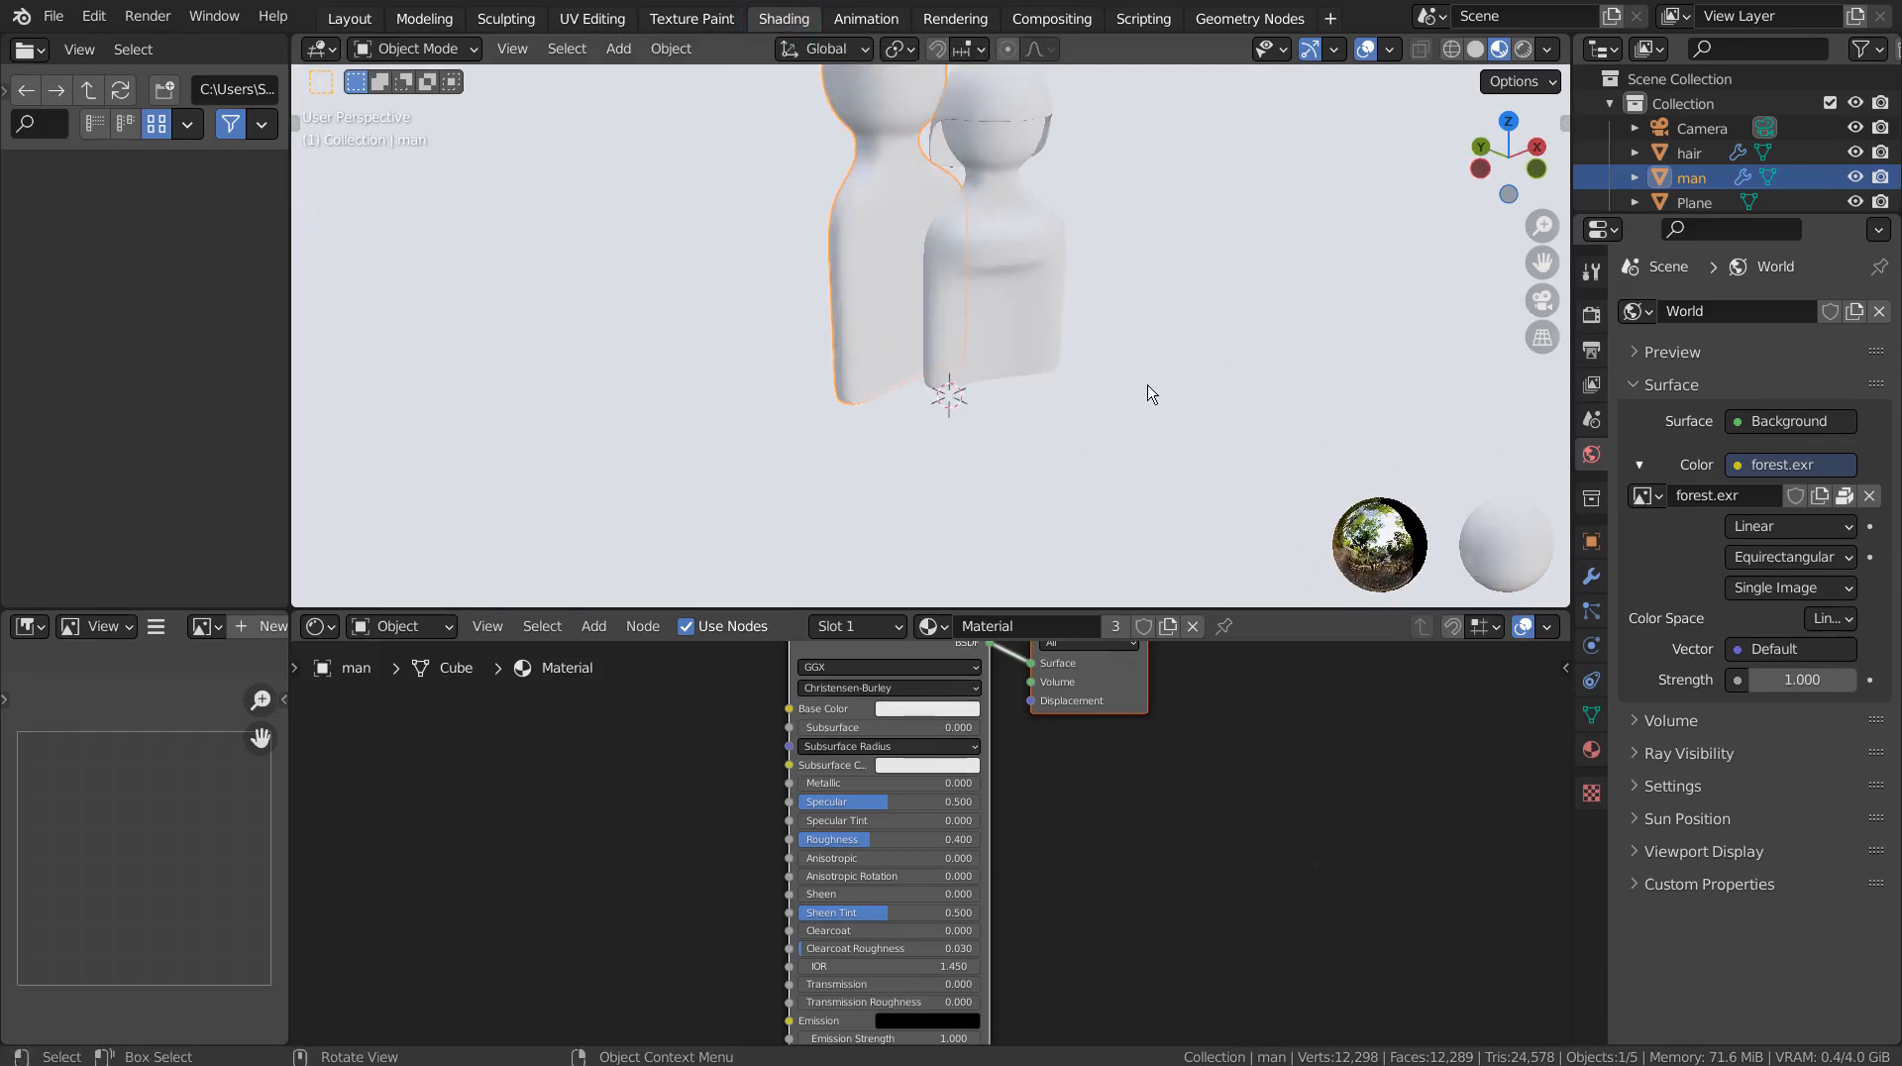
scroll(1146, 386, "down", 3)
middle_click_drag(1146, 324, 1090, 414, "shift")
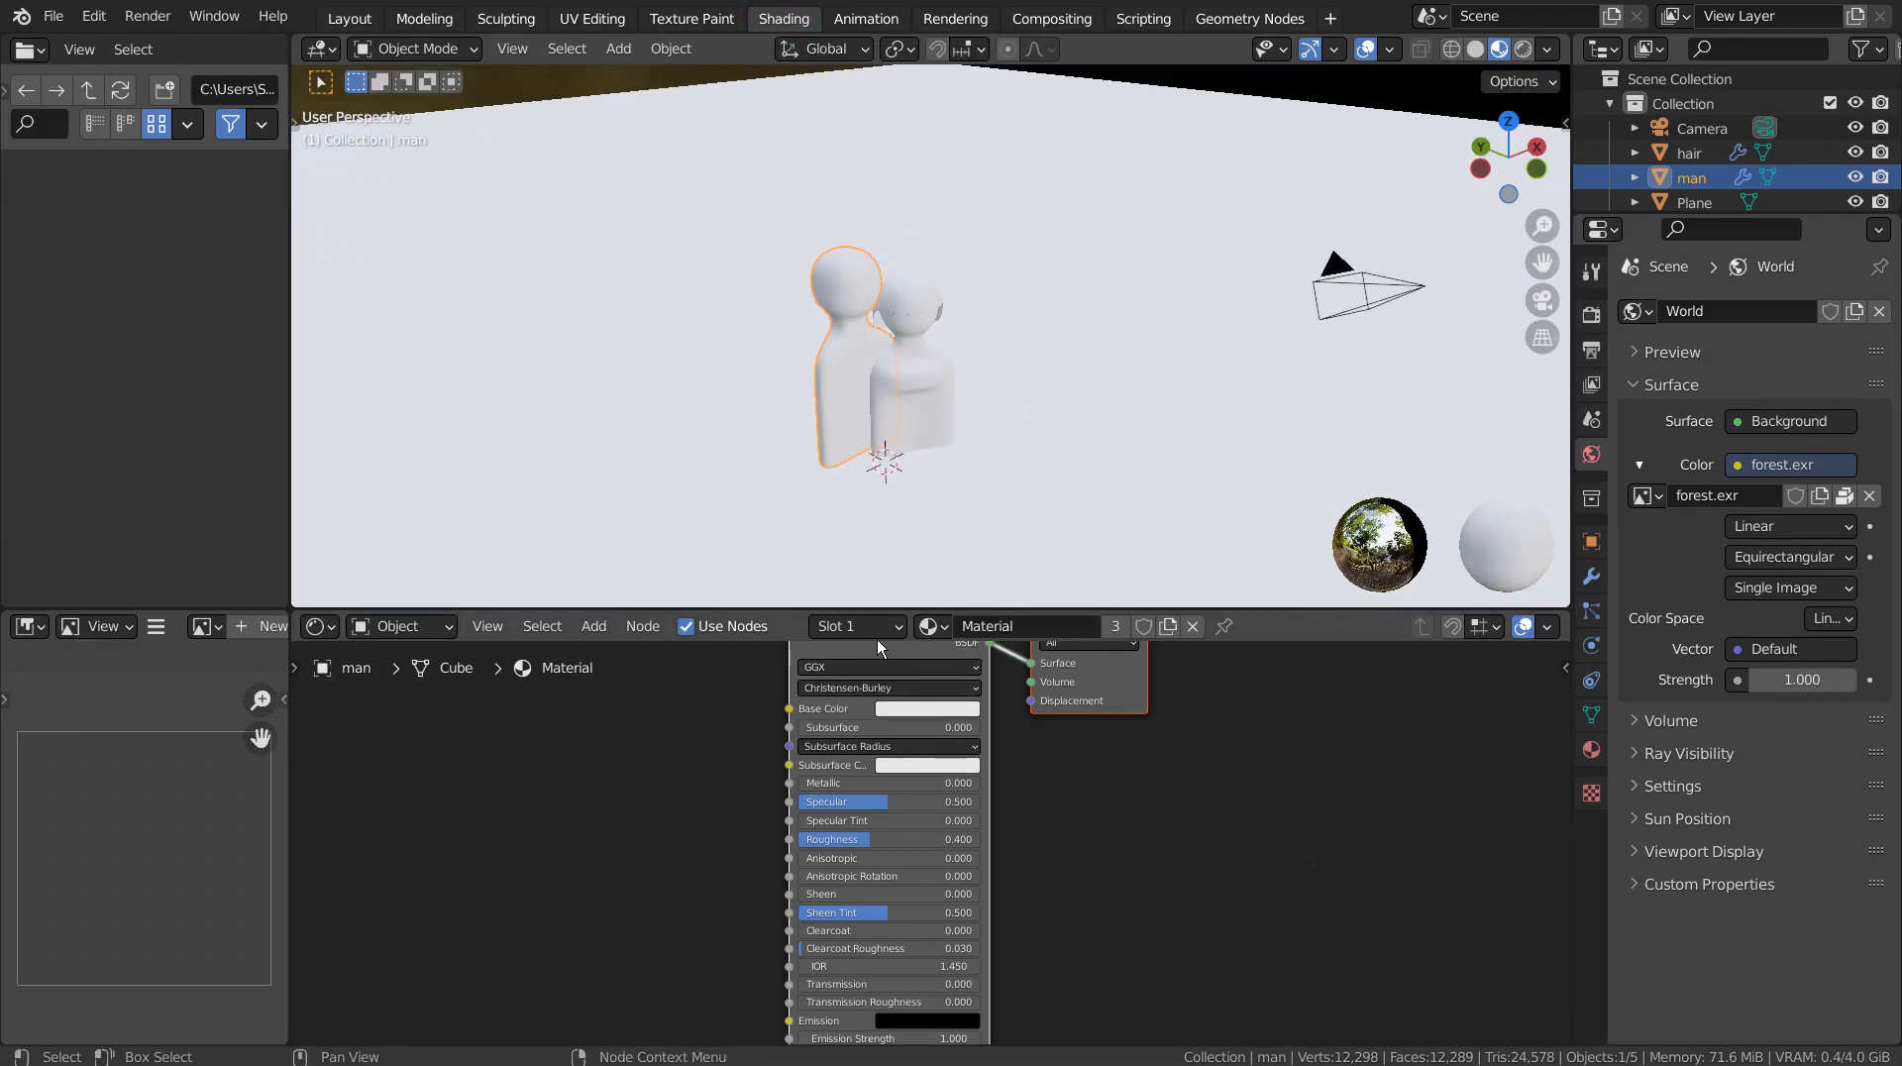
- Add the Marble003 color, displacement, normal, opacity and roughness maps to the man's material with Principled Texture Setup
left_click(888, 650)
key("ctrl+shift+t")
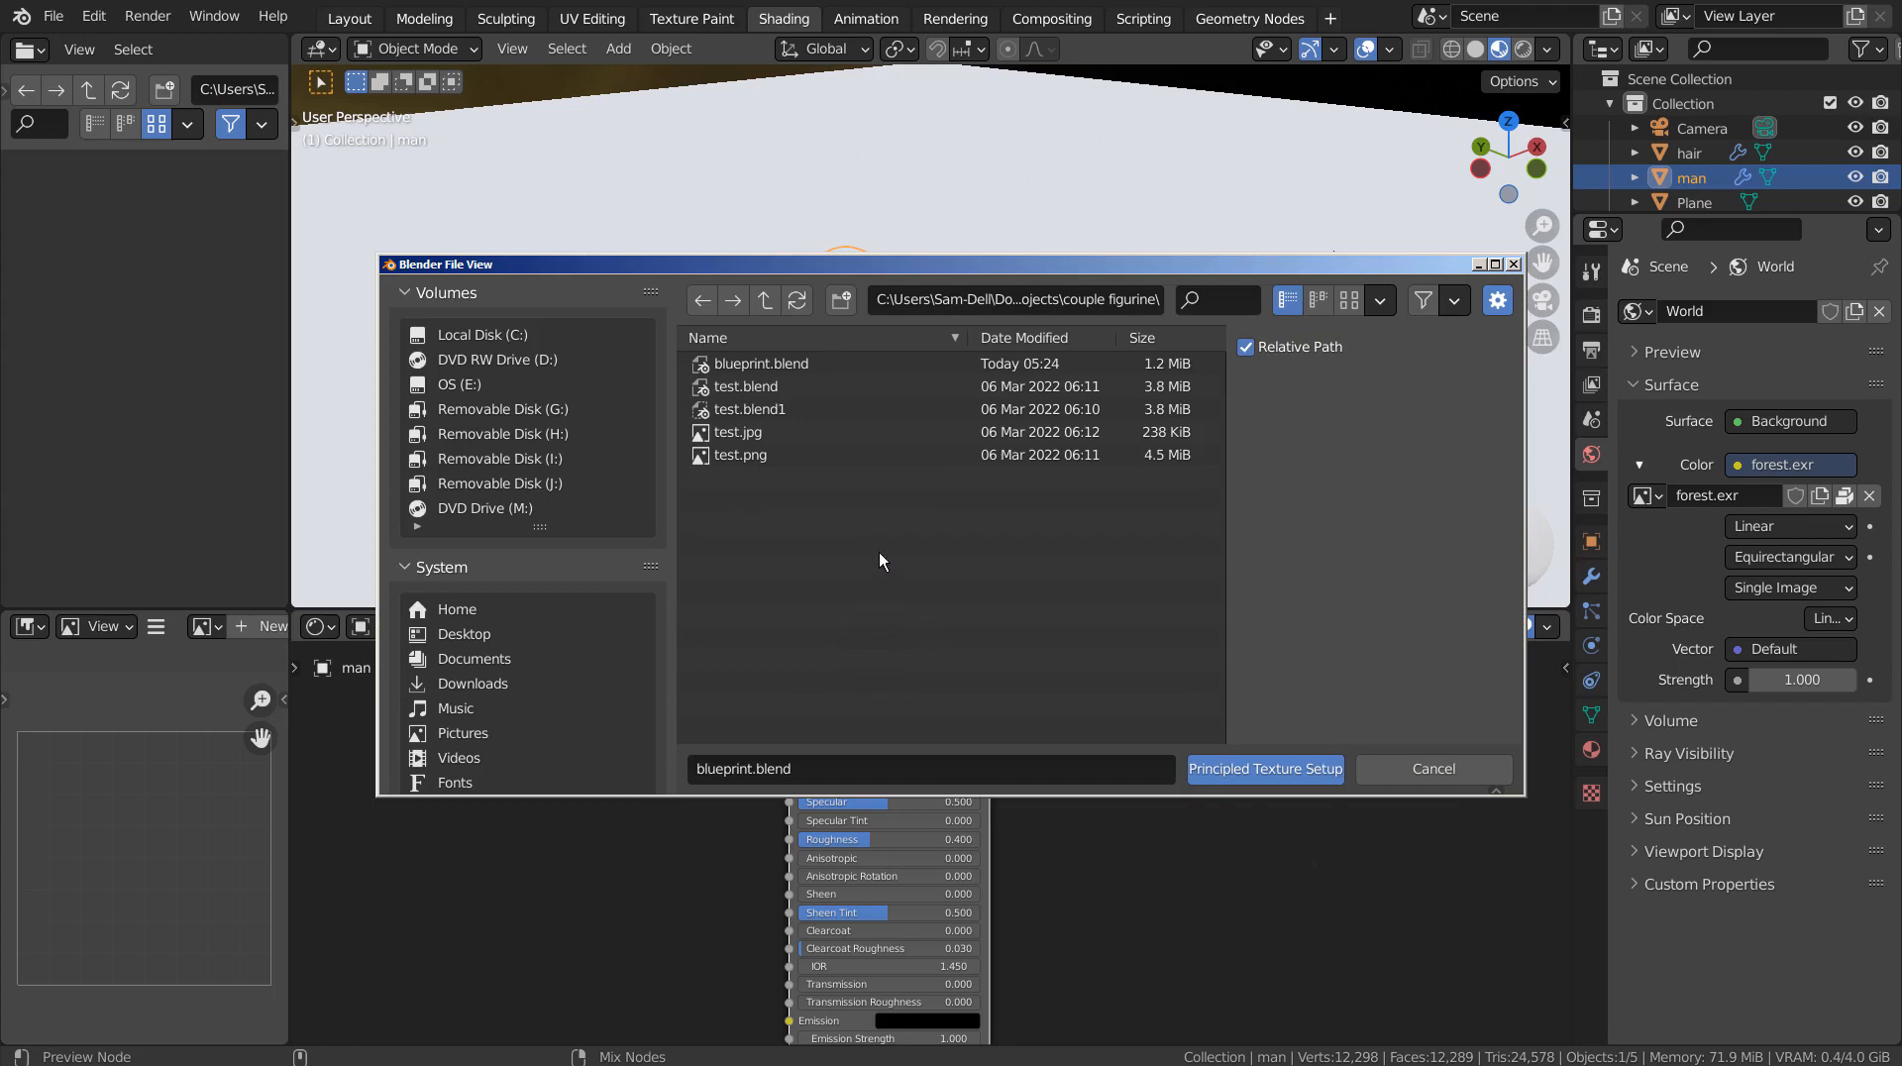
left_click(436, 566)
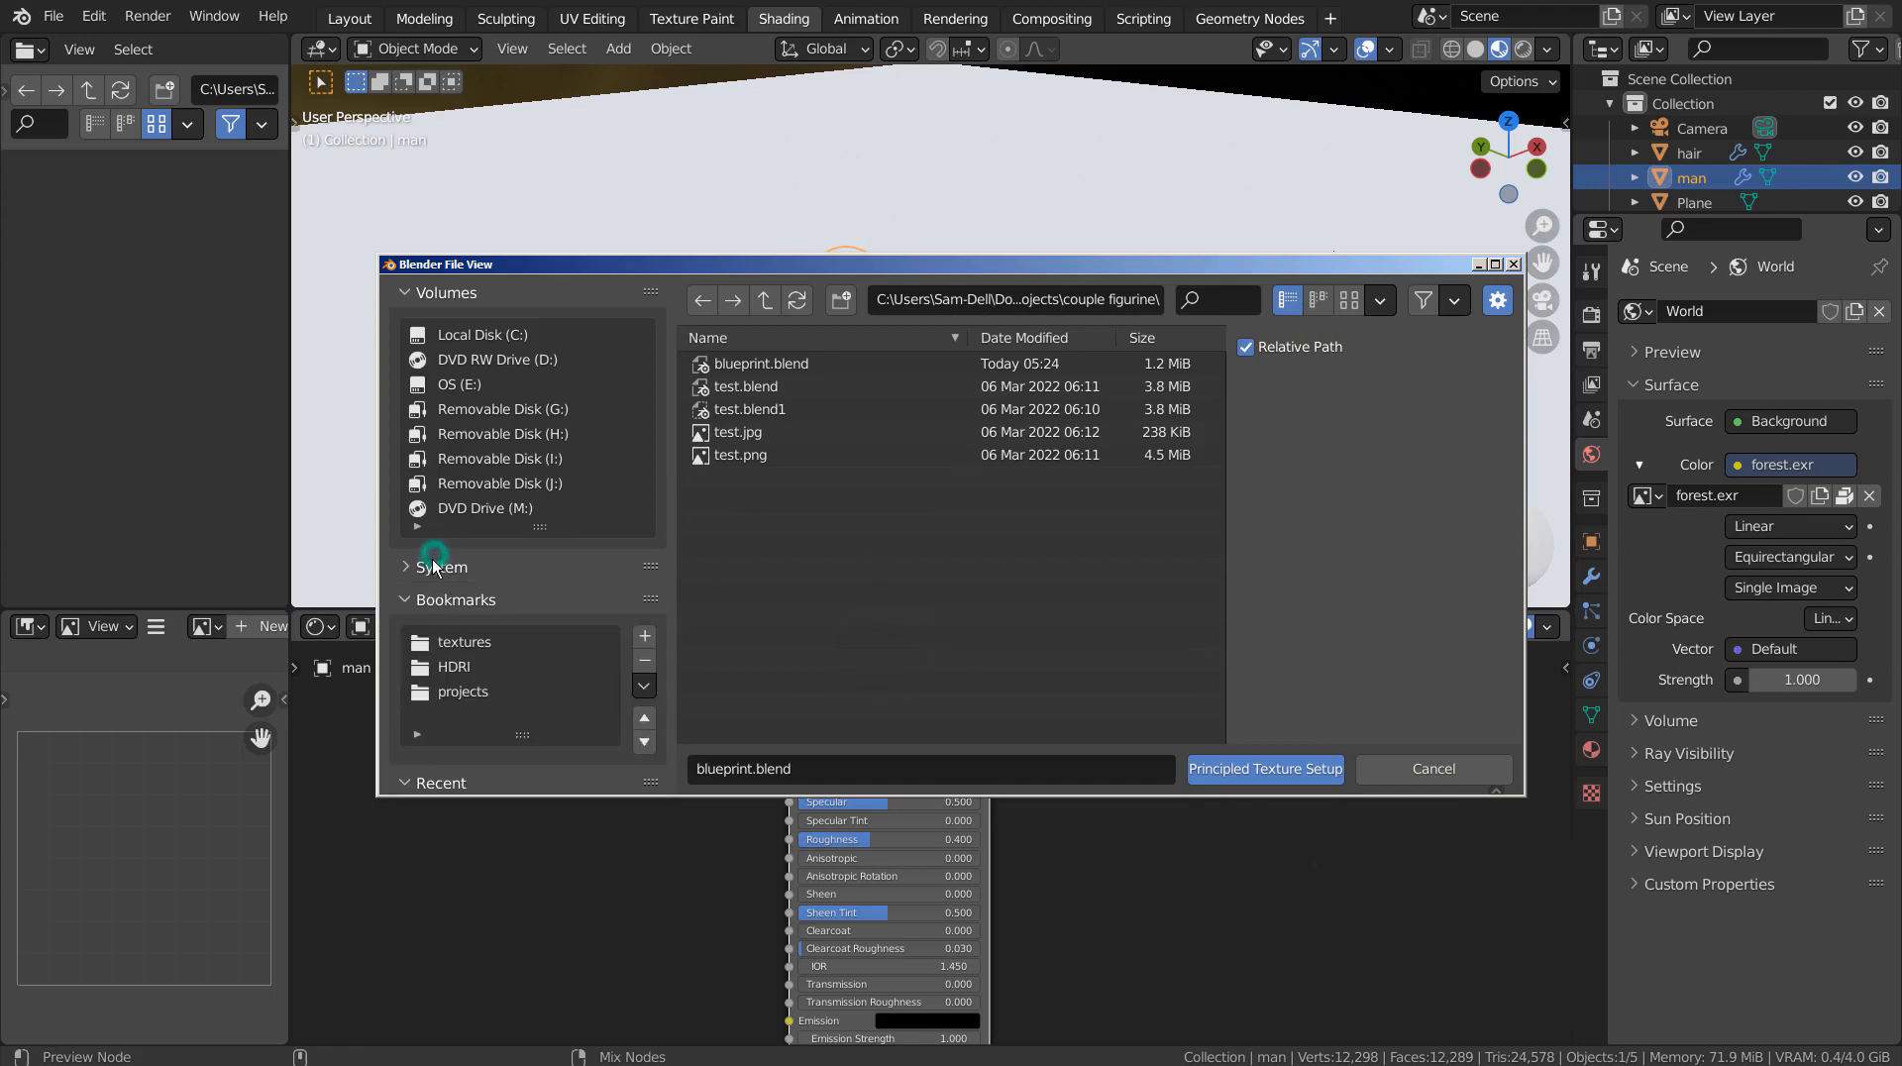
left_click(466, 644)
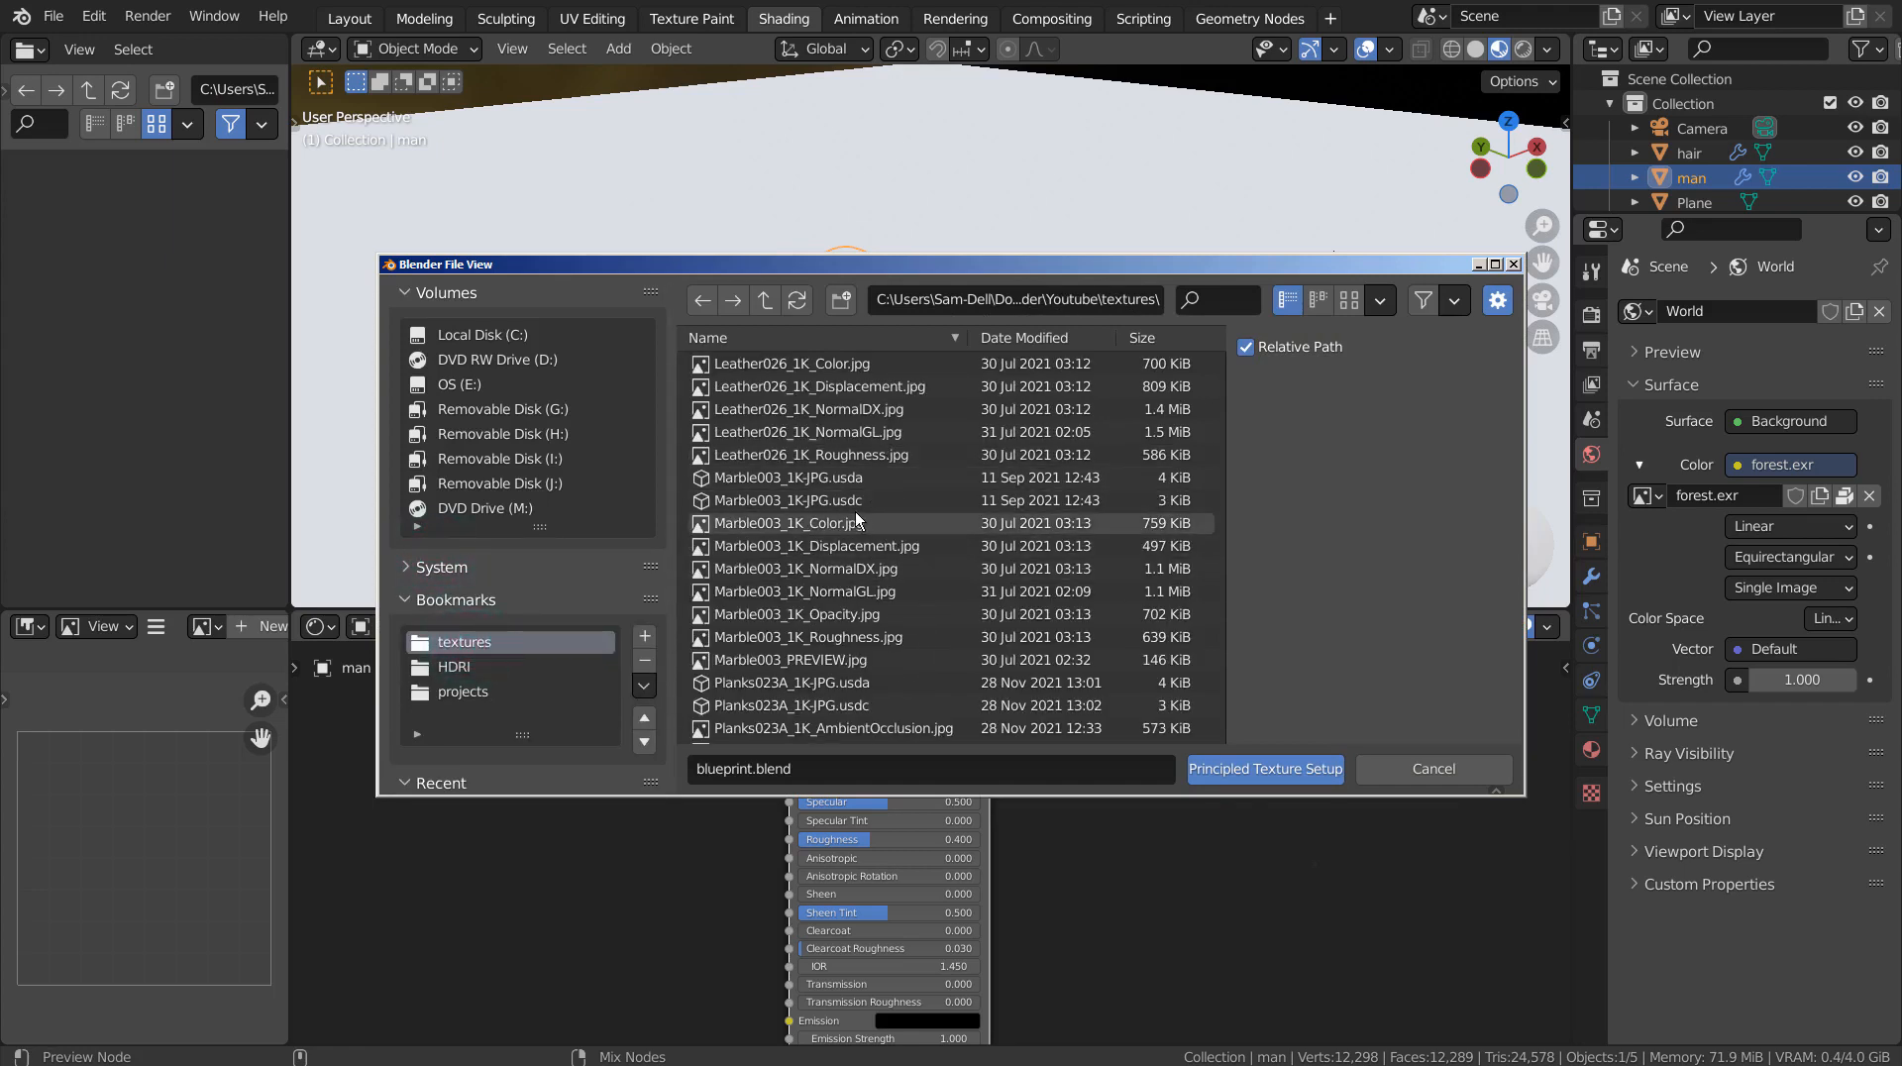
left_click(828, 527)
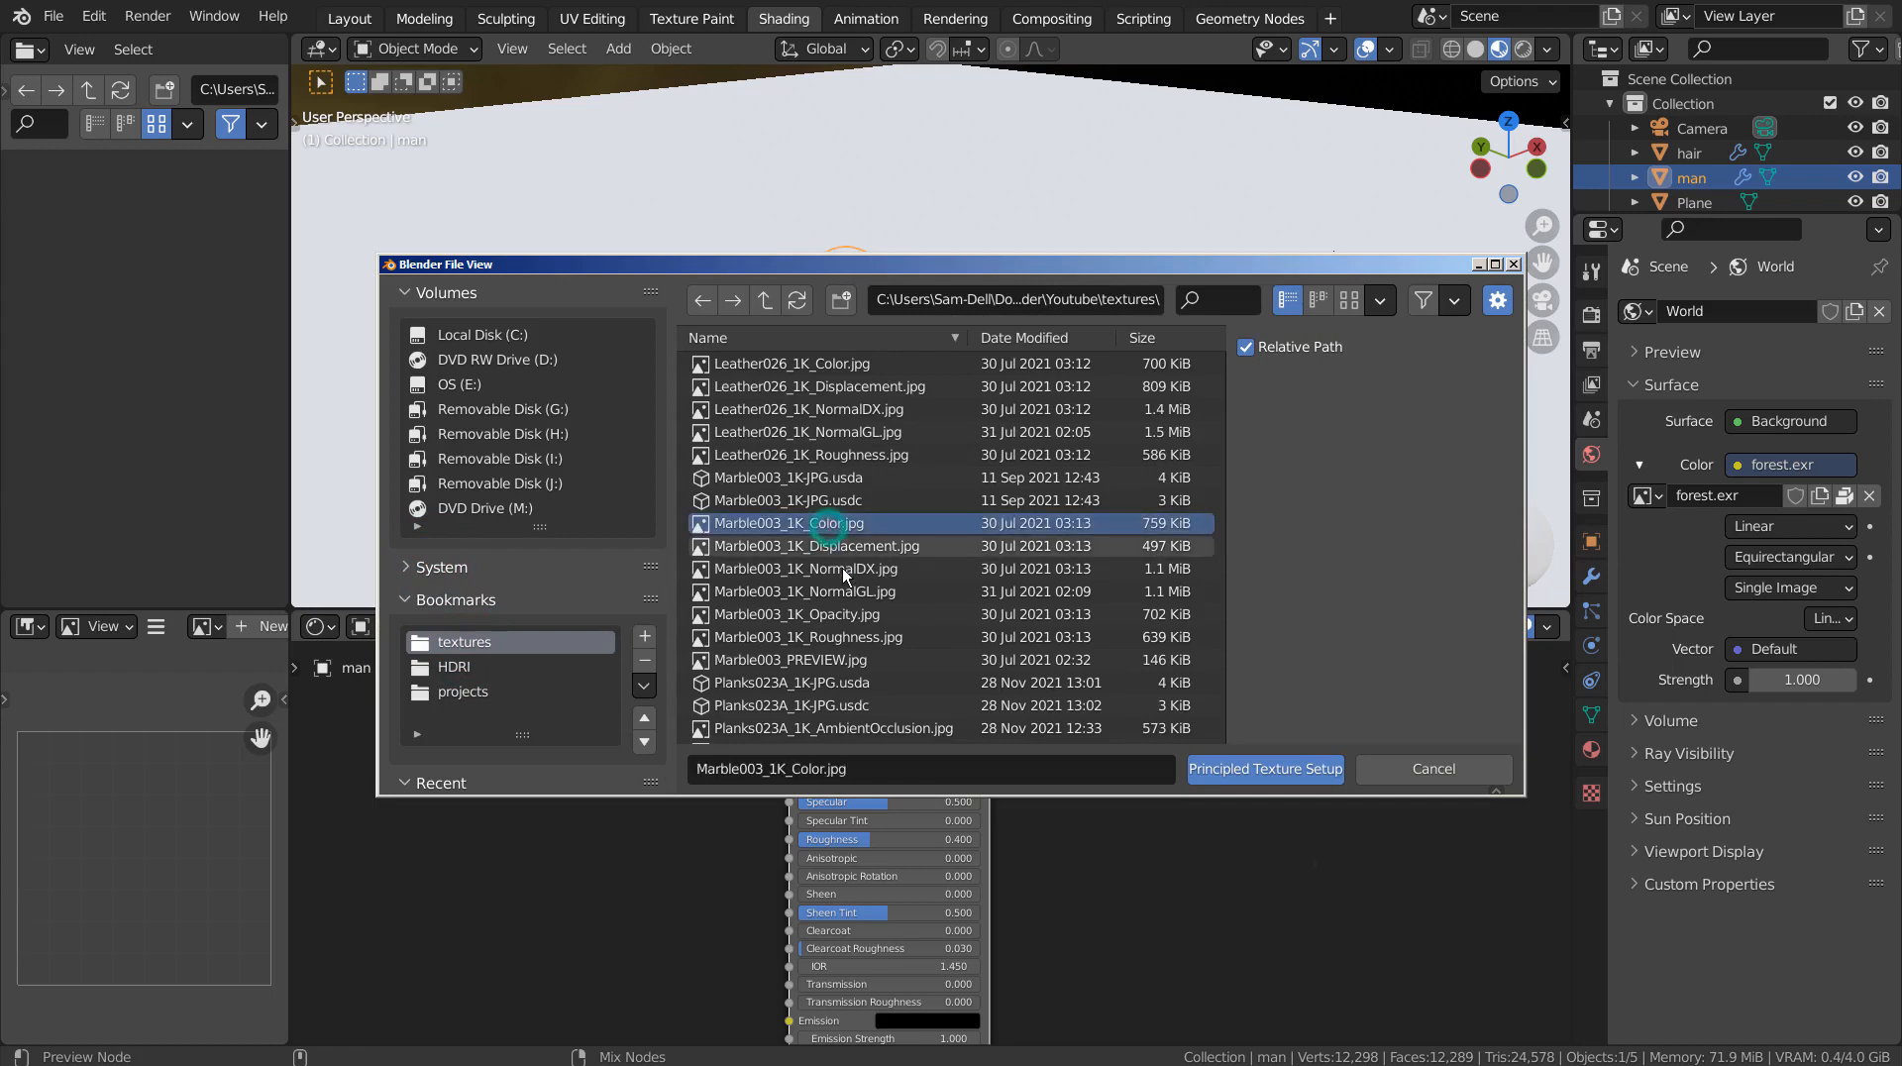
left_click(842, 640, "shift")
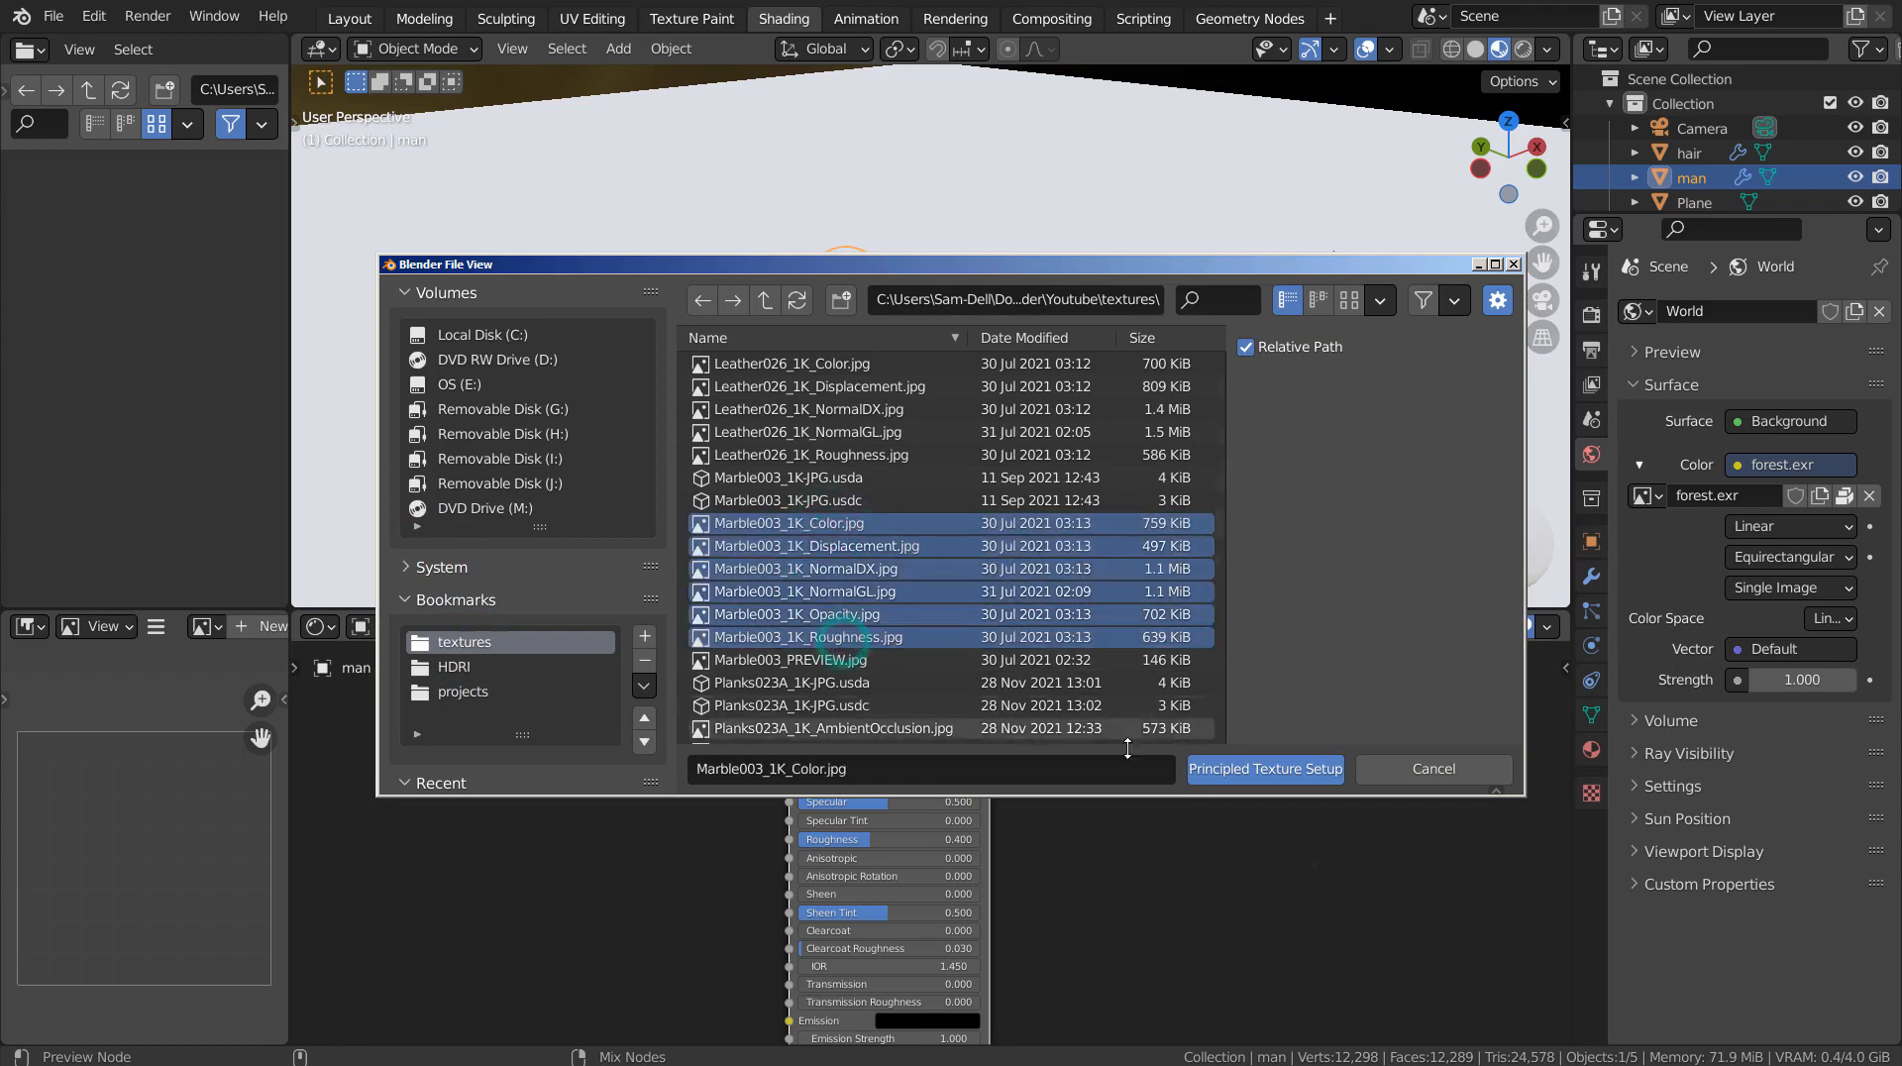
left_click(1268, 764)
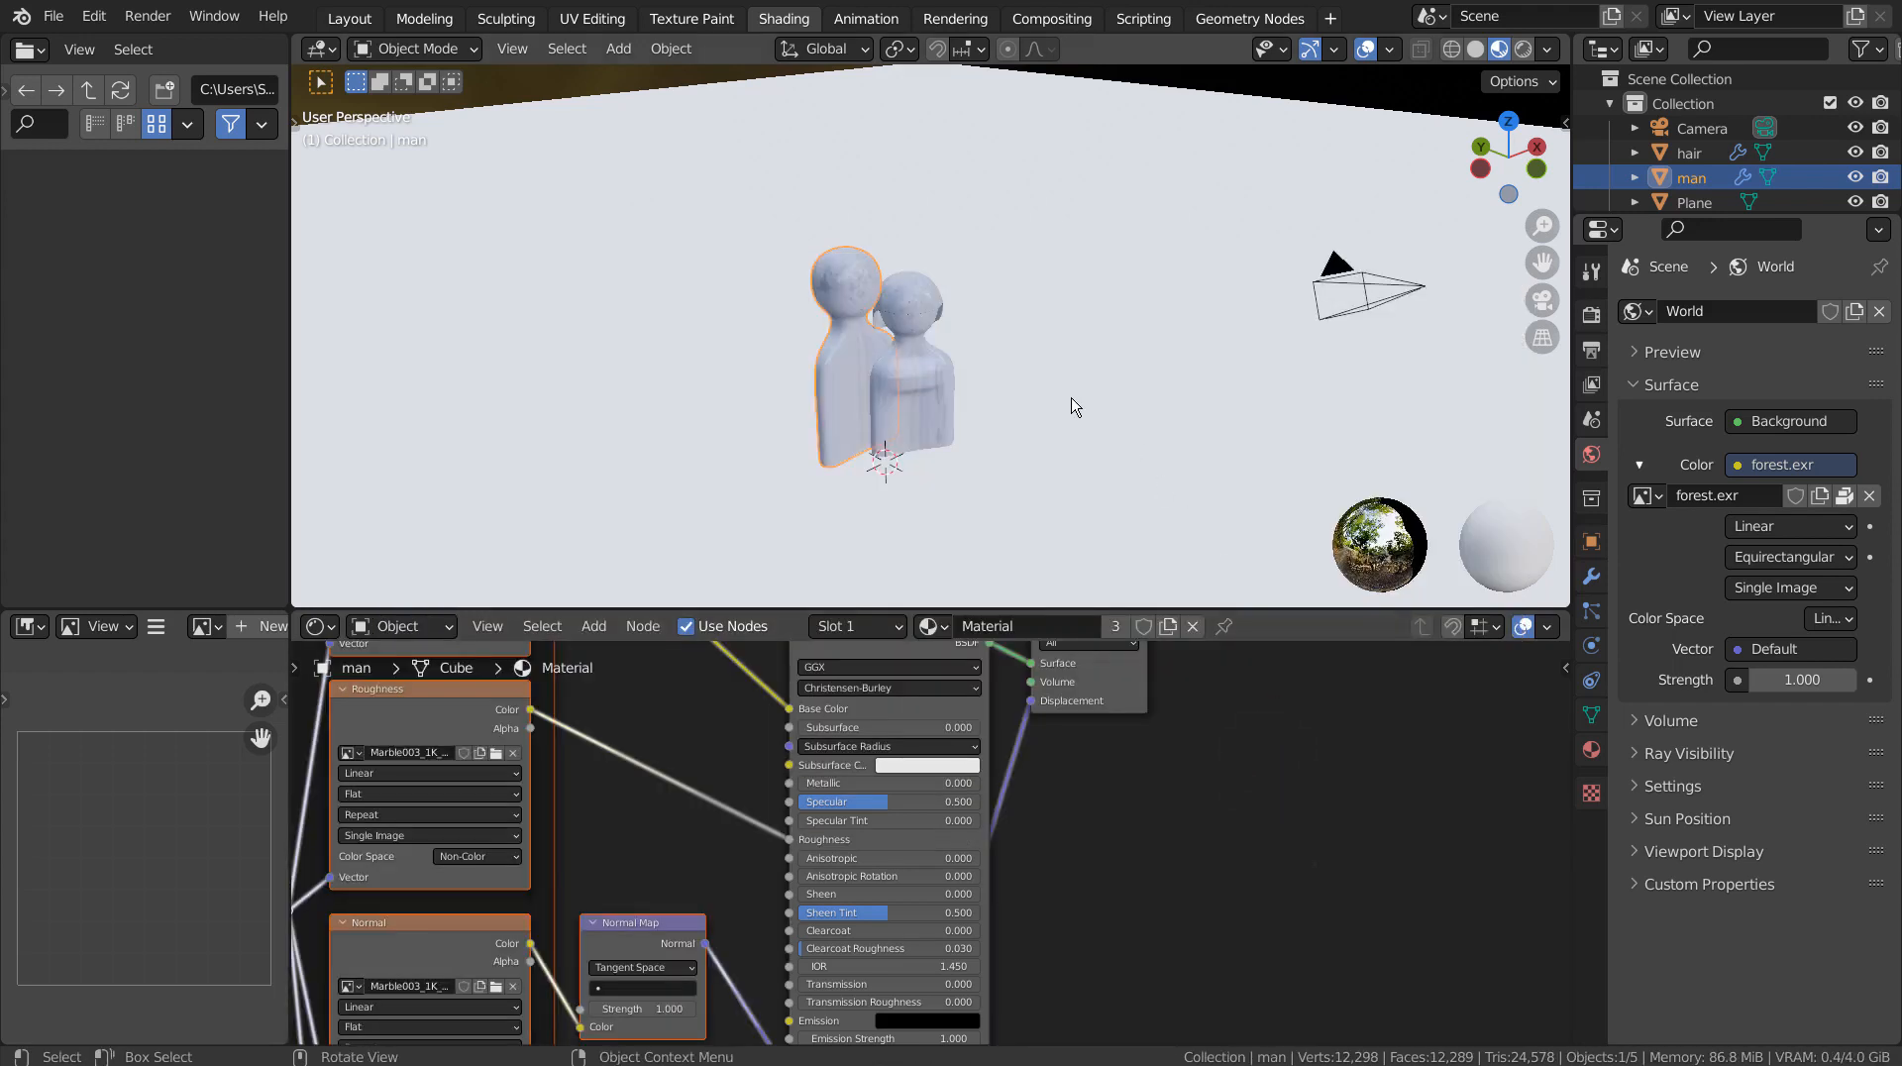
- Unwrap the man's whole mesh with Smart UV Project at its default settings
scroll(1072, 406, "up", 6)
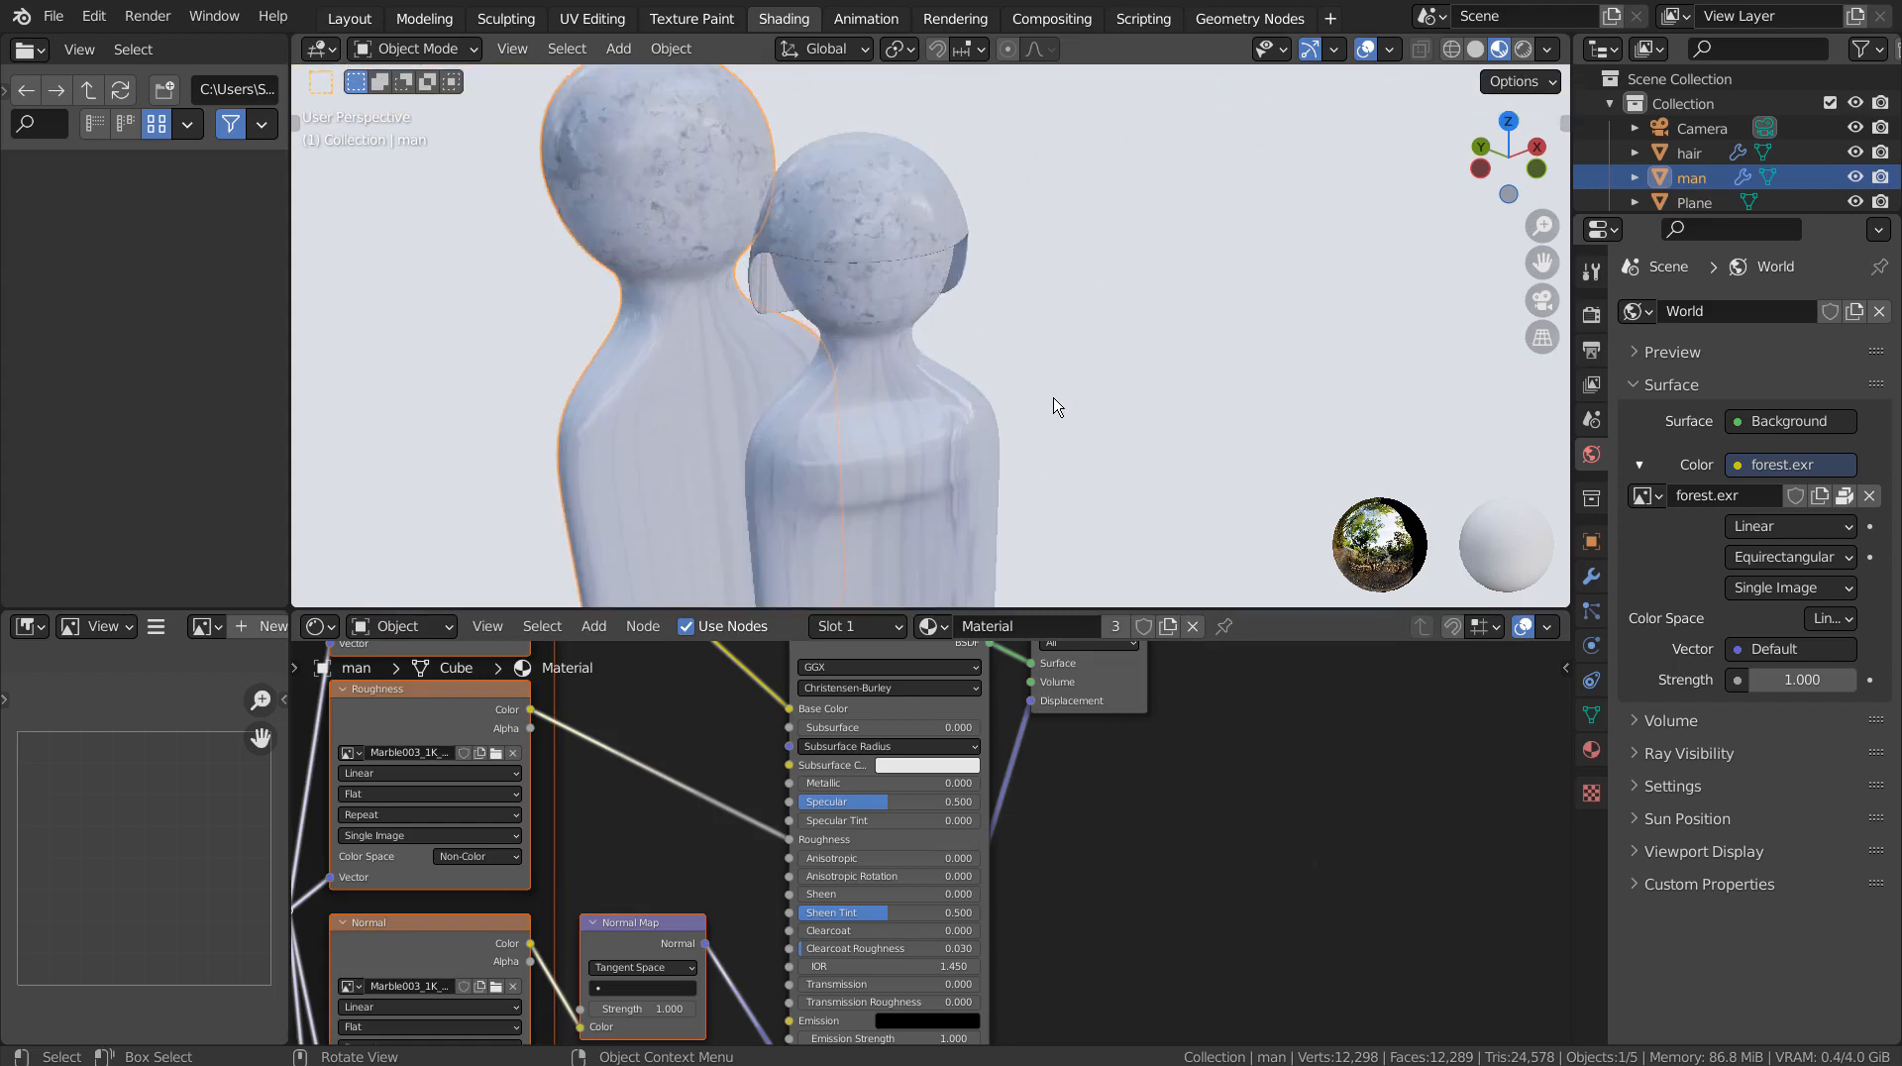
key("Tab")
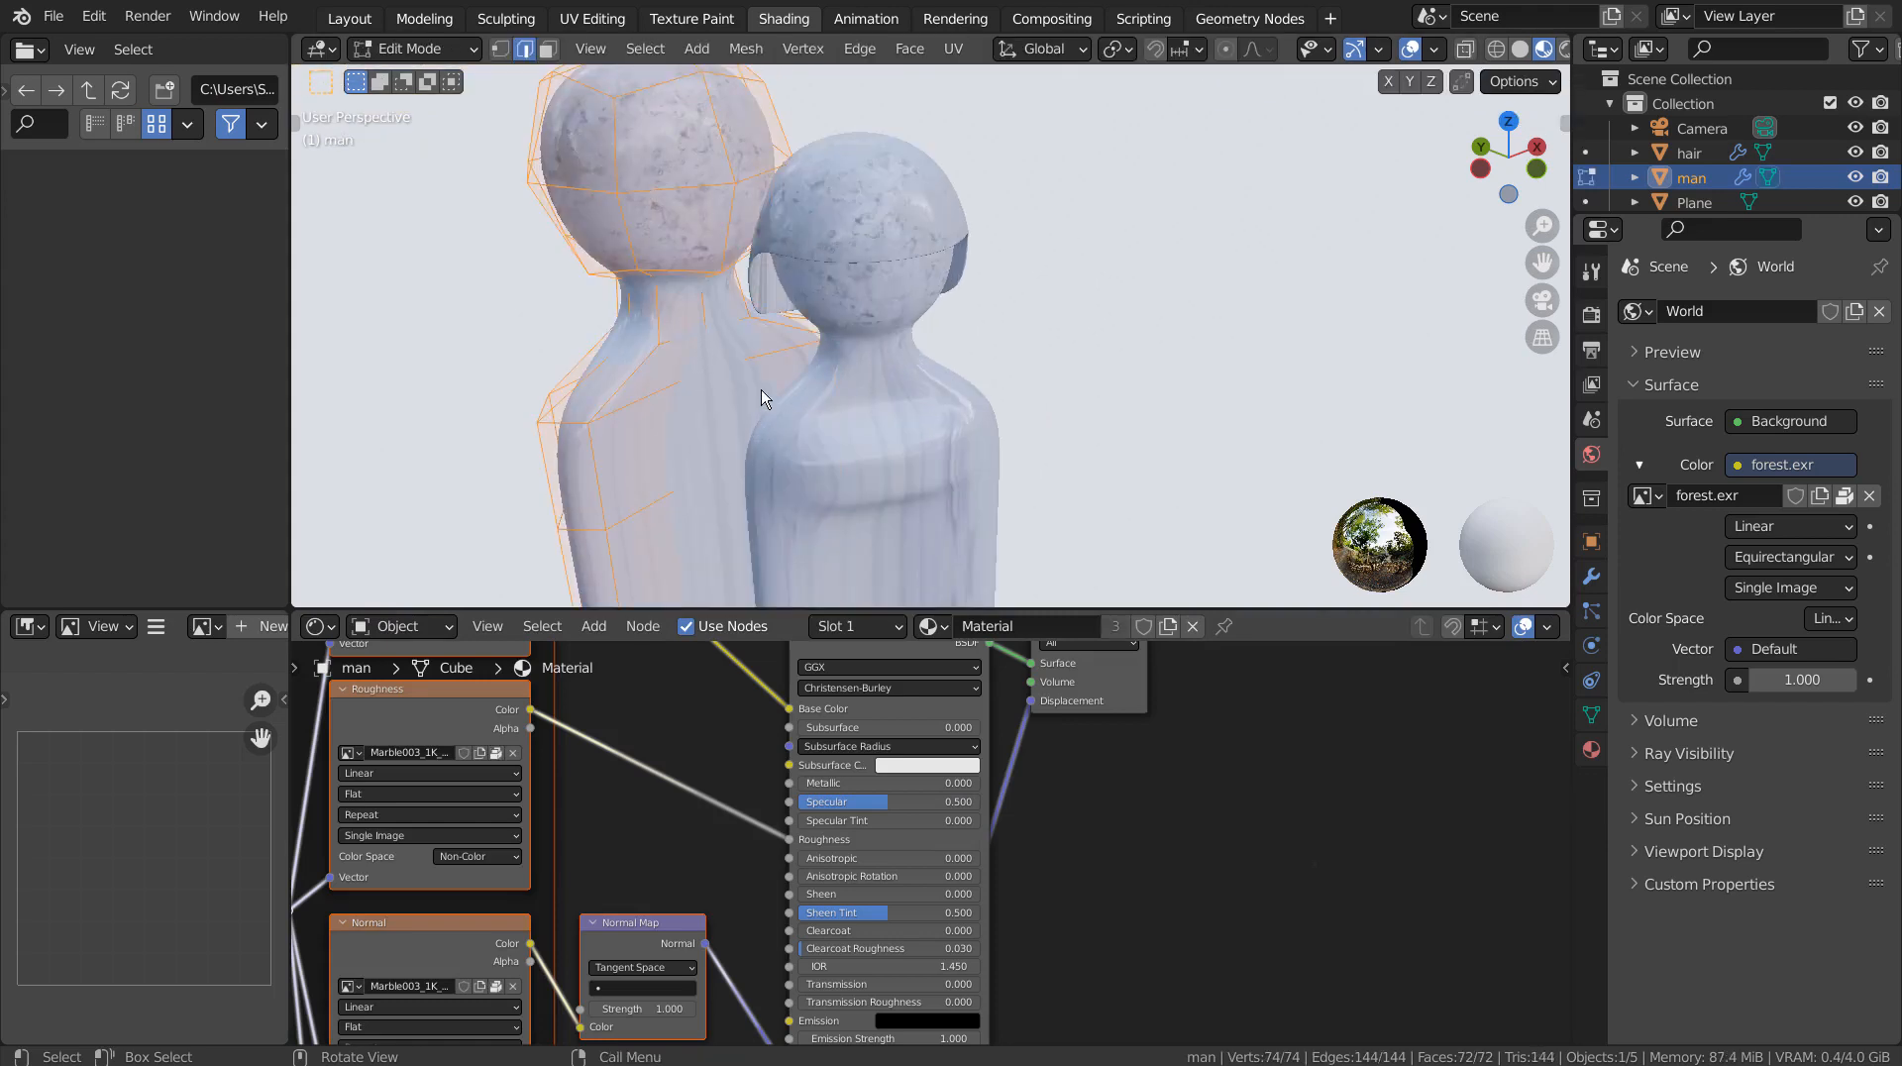
key("u")
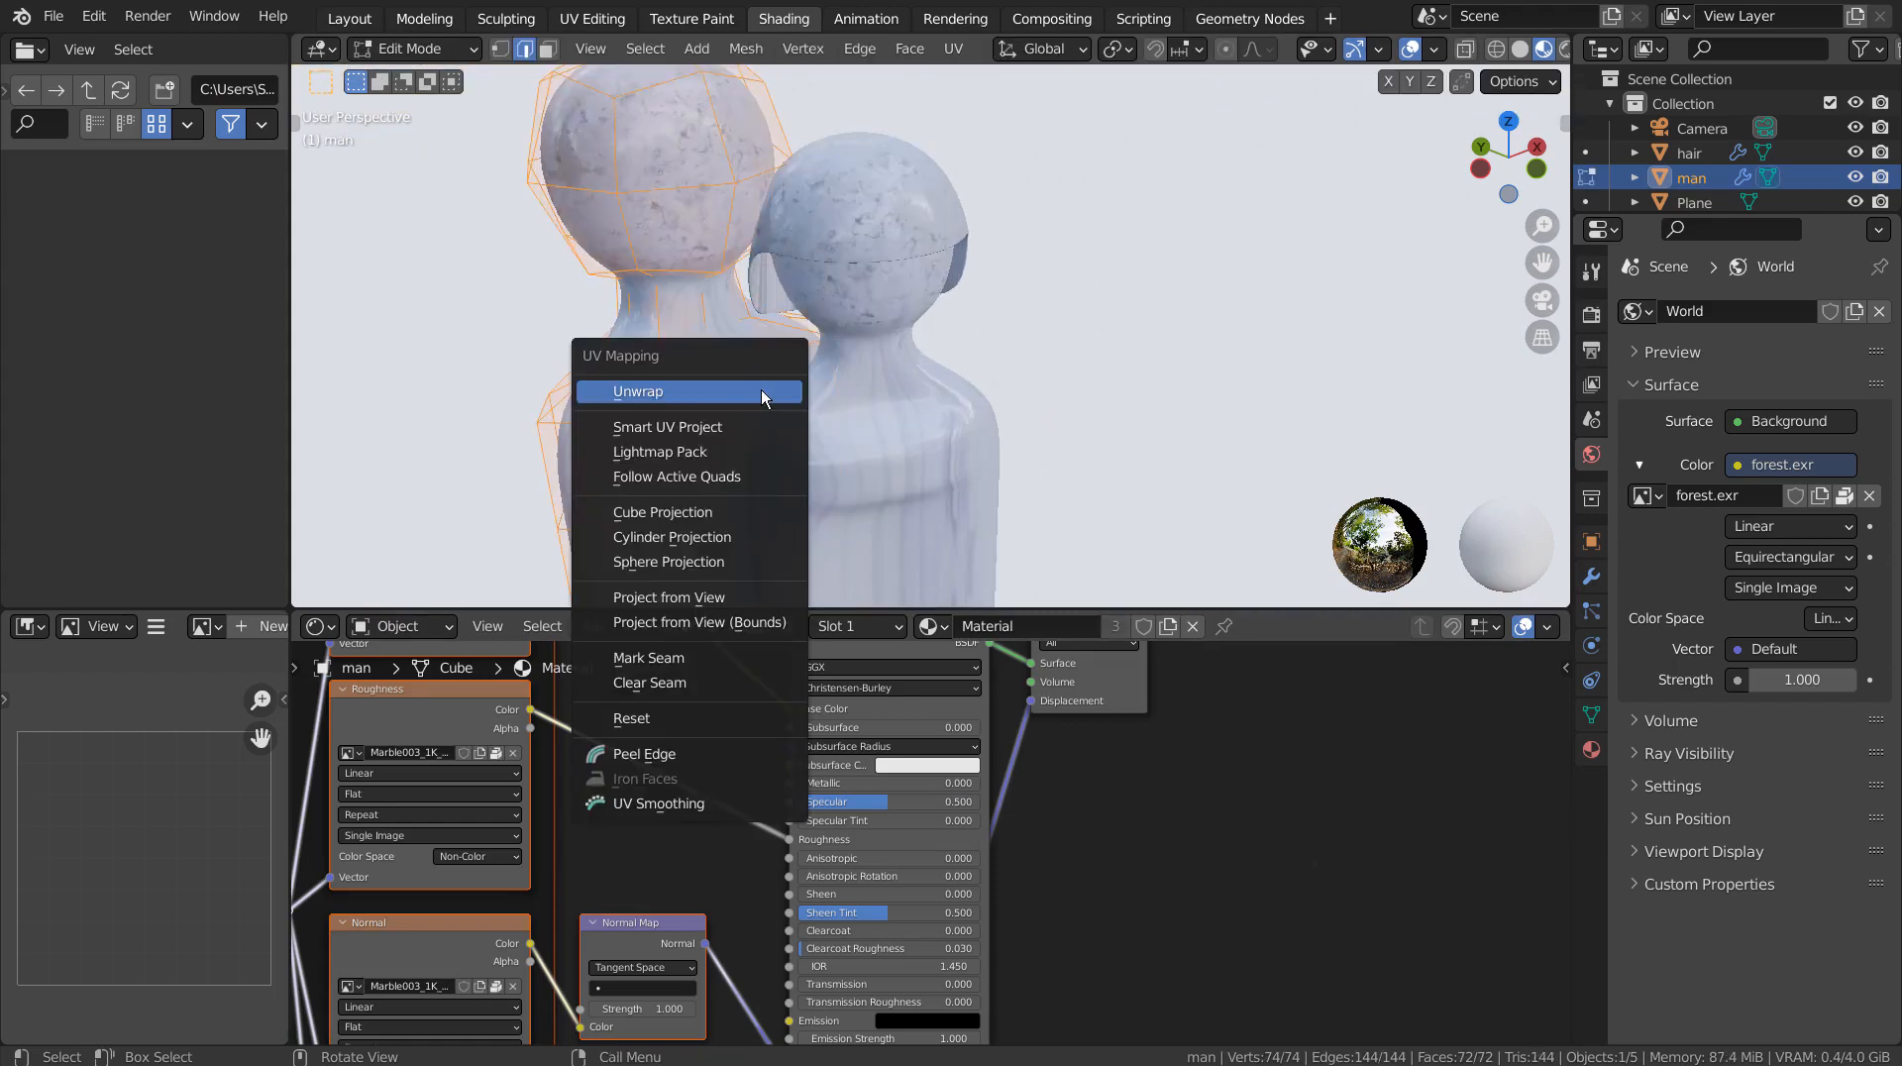
left_click(706, 432)
left_click(776, 630)
key("Tab")
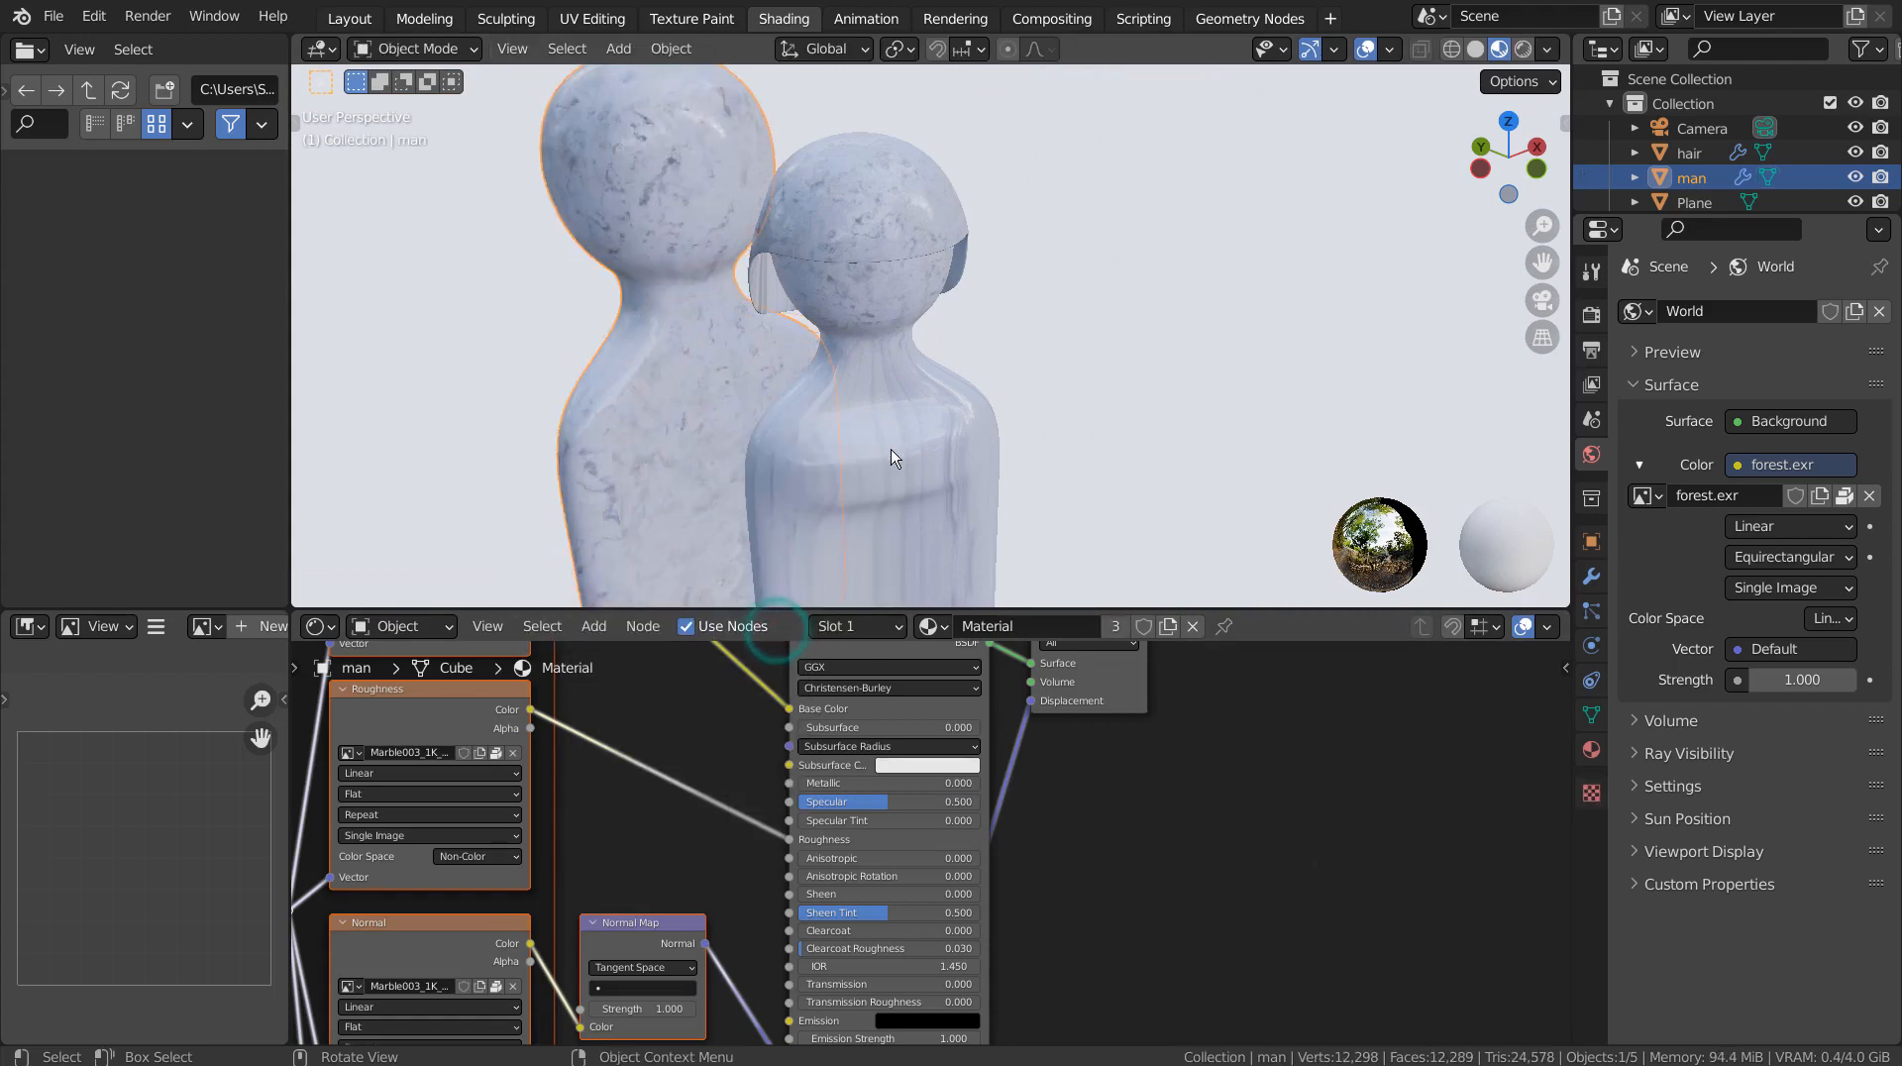
- Unwrap the entire hair and woman meshes together with Smart UV Project at its default settings
left_click(889, 234)
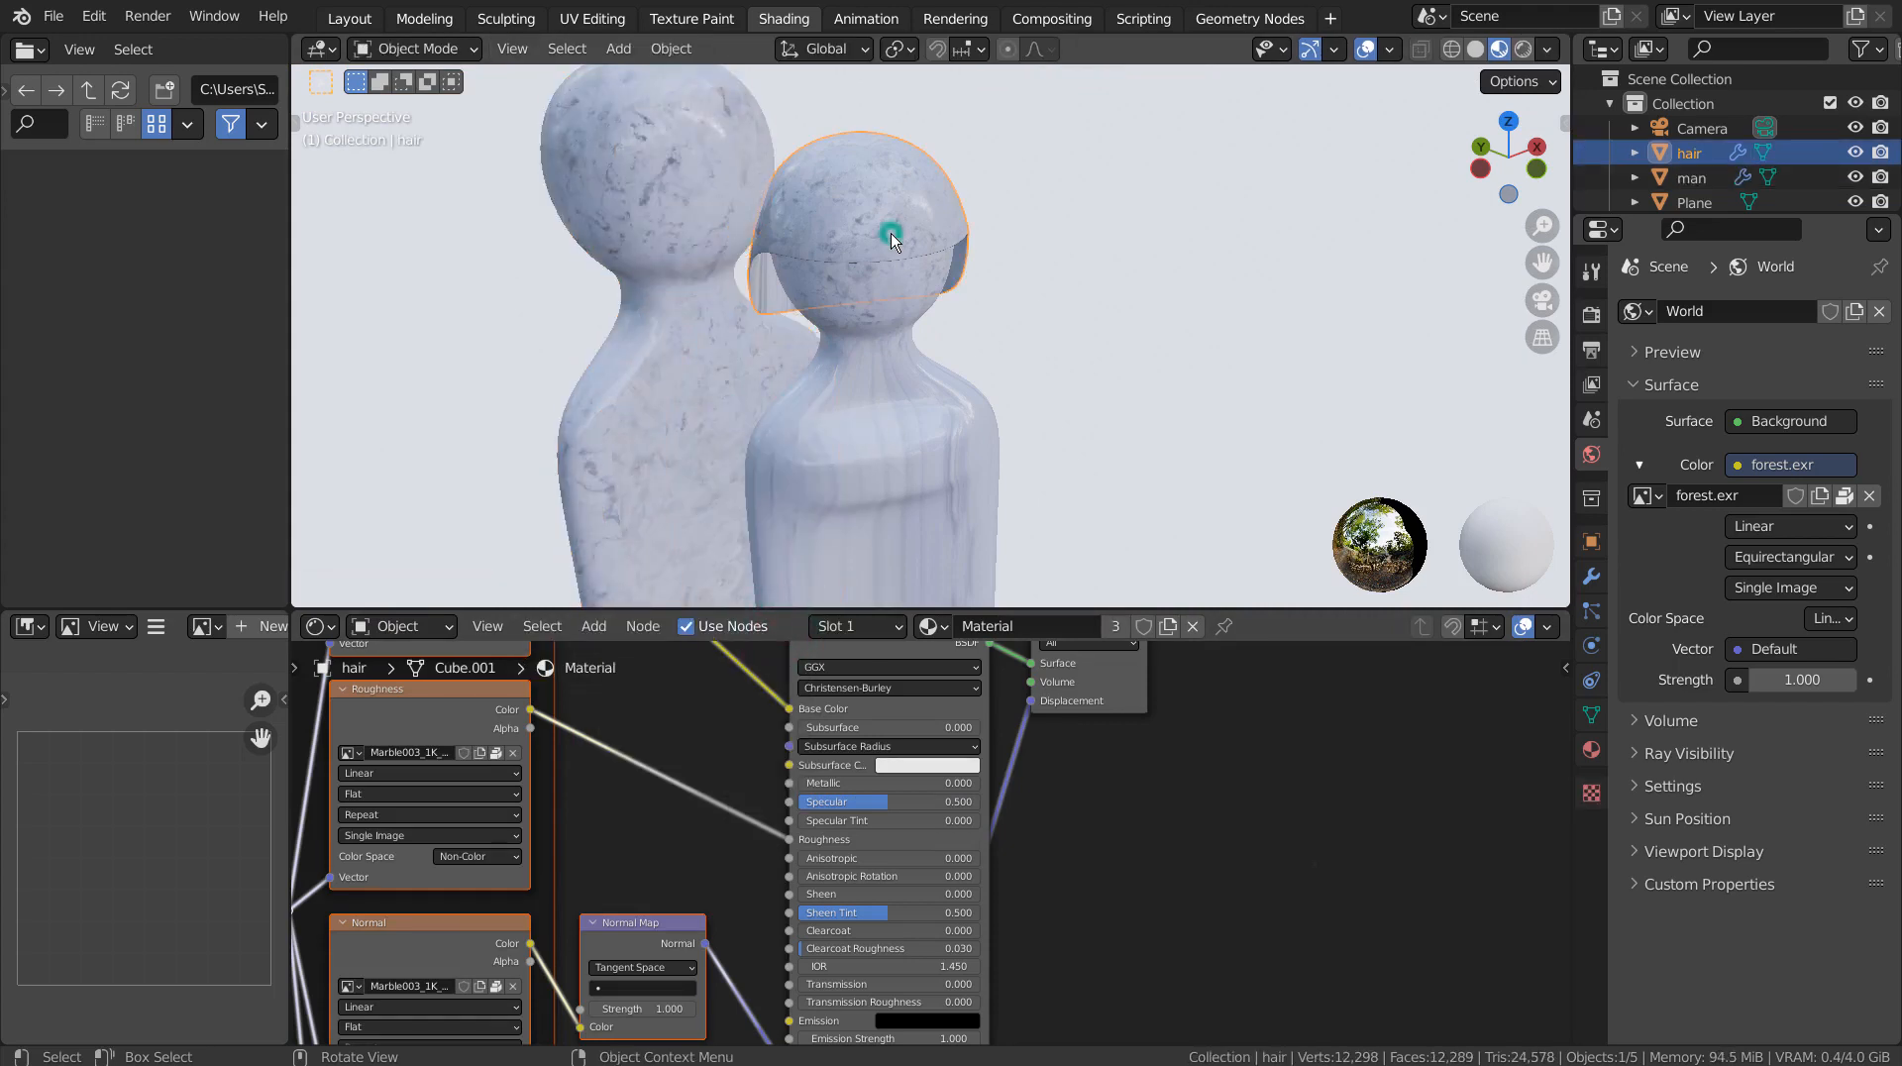
left_click(888, 367, "shift")
key("Tab")
key("u")
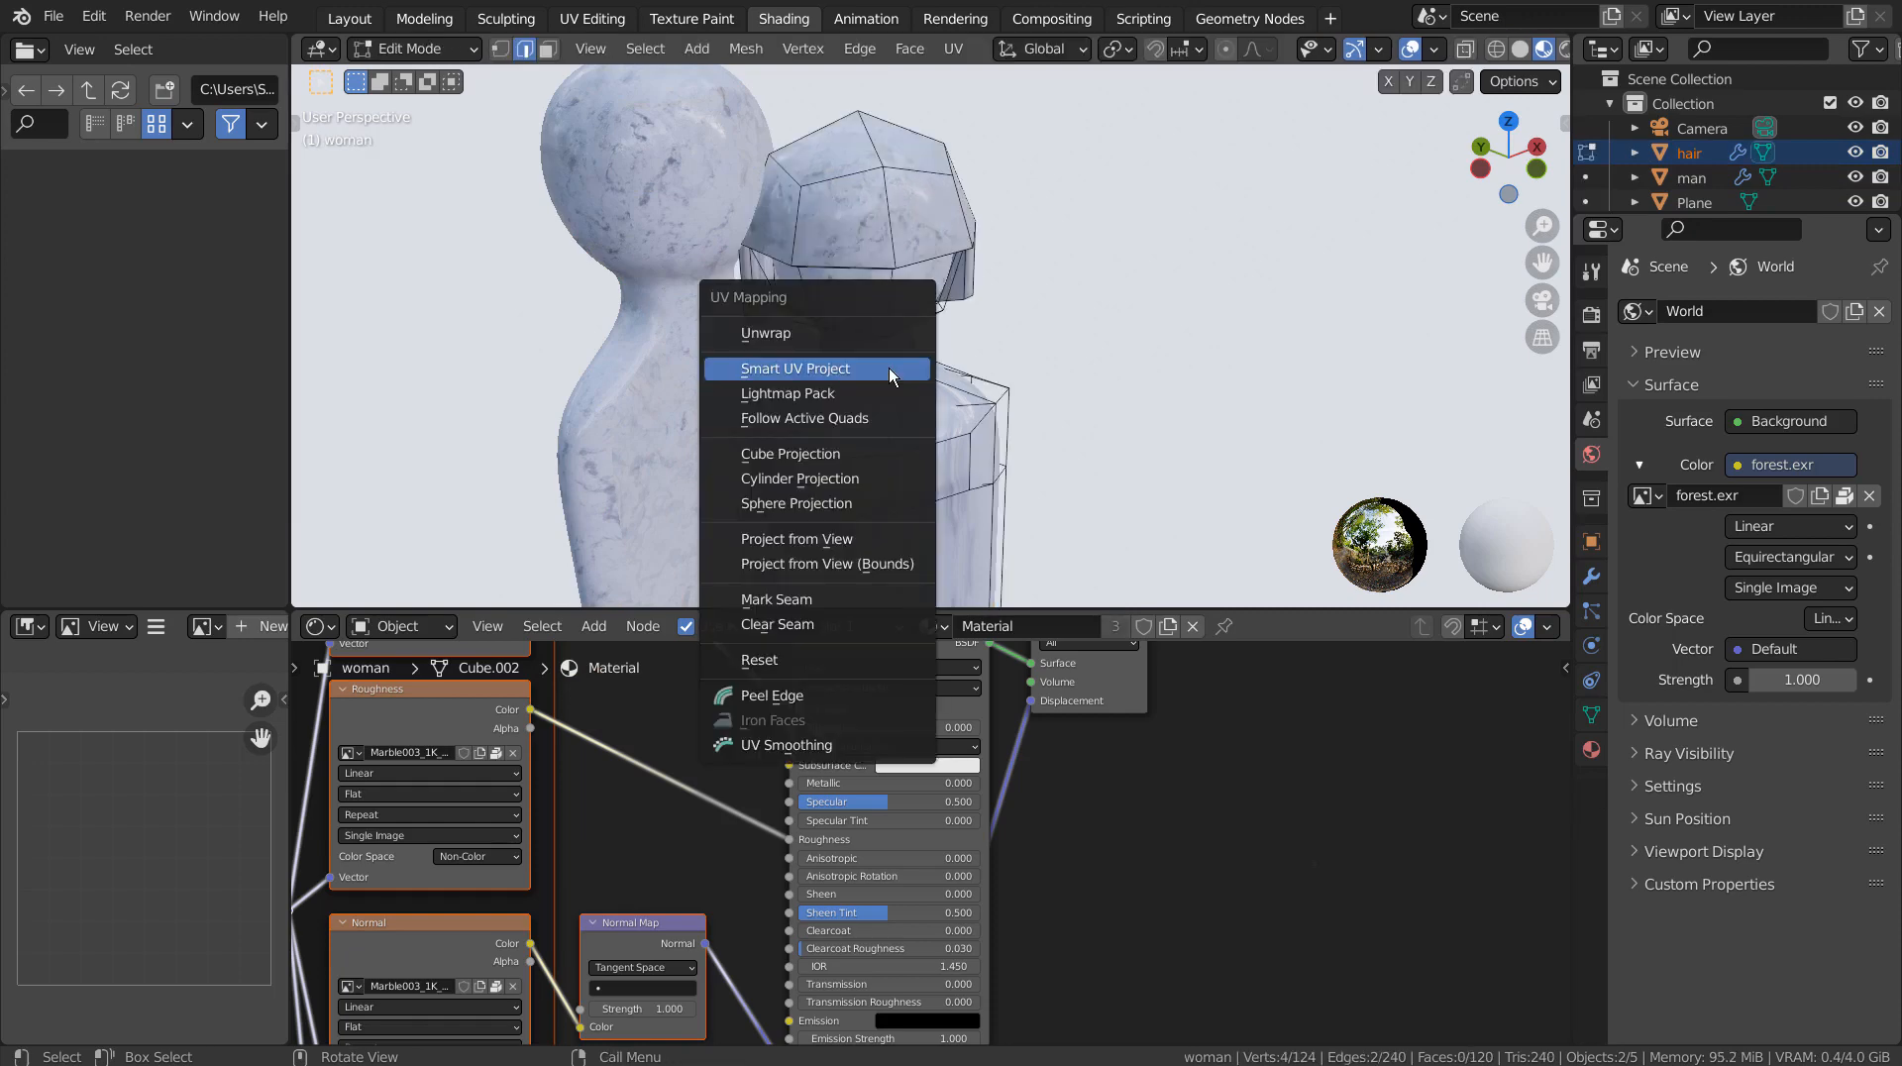
key("Escape")
key("a")
key("u")
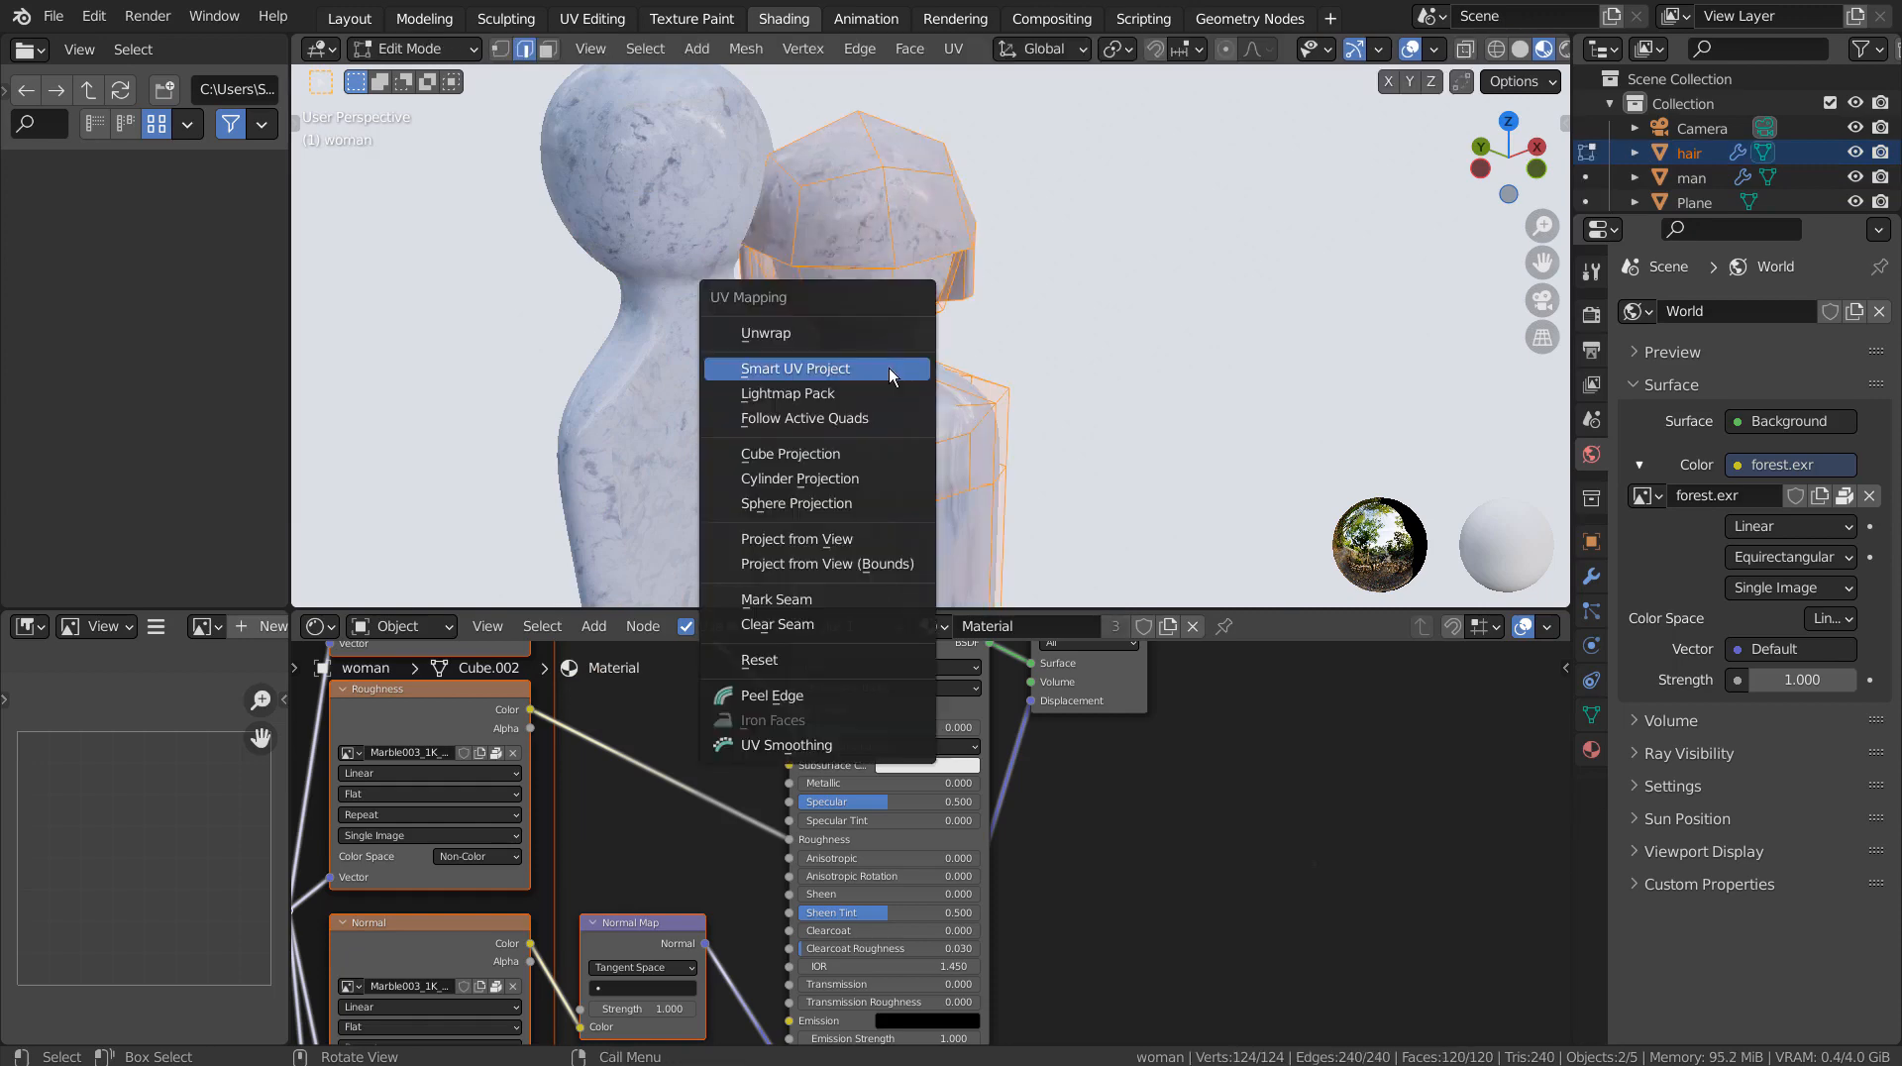
left_click(889, 367)
left_click(888, 562)
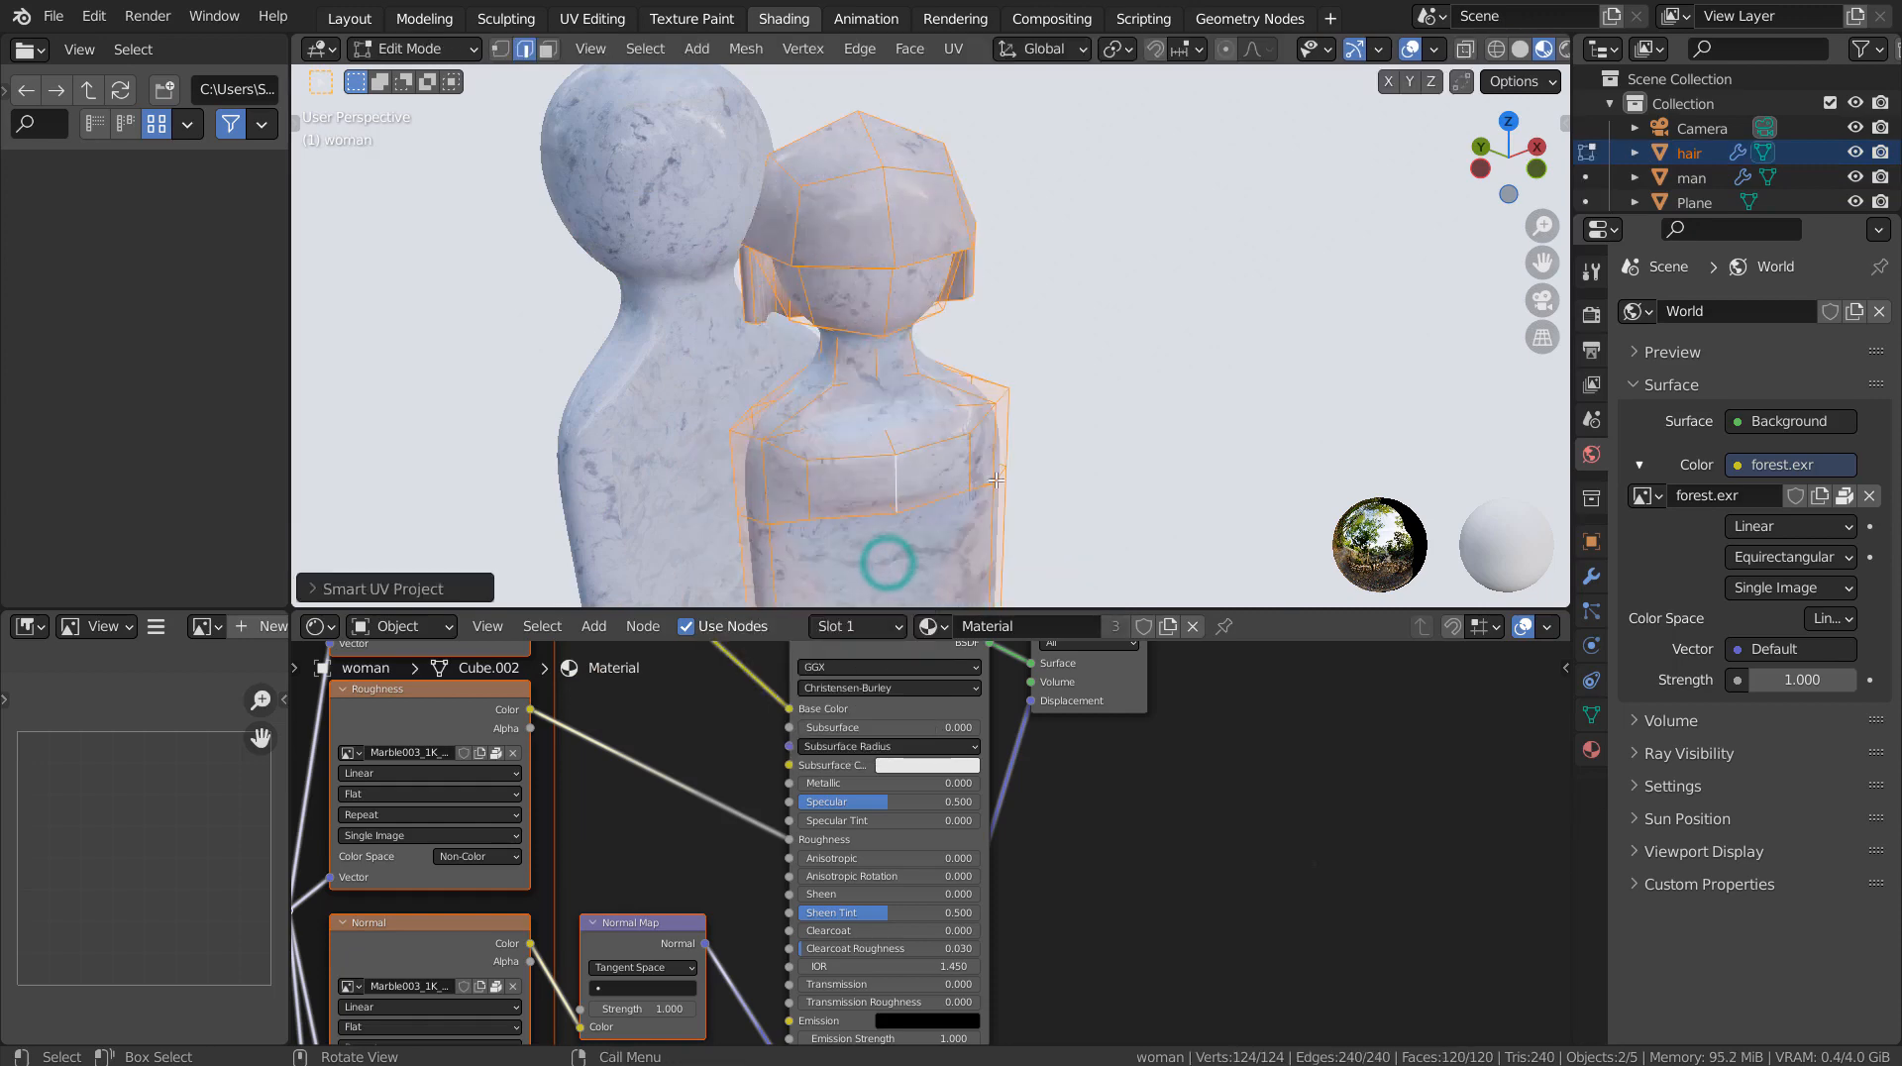
key("Tab")
- In the camera view, move the man about 0.17 m along the global X axis towards the woman
middle_click_drag(1159, 451, 1095, 467)
scroll(1055, 386, "down", 3)
key("KP_0")
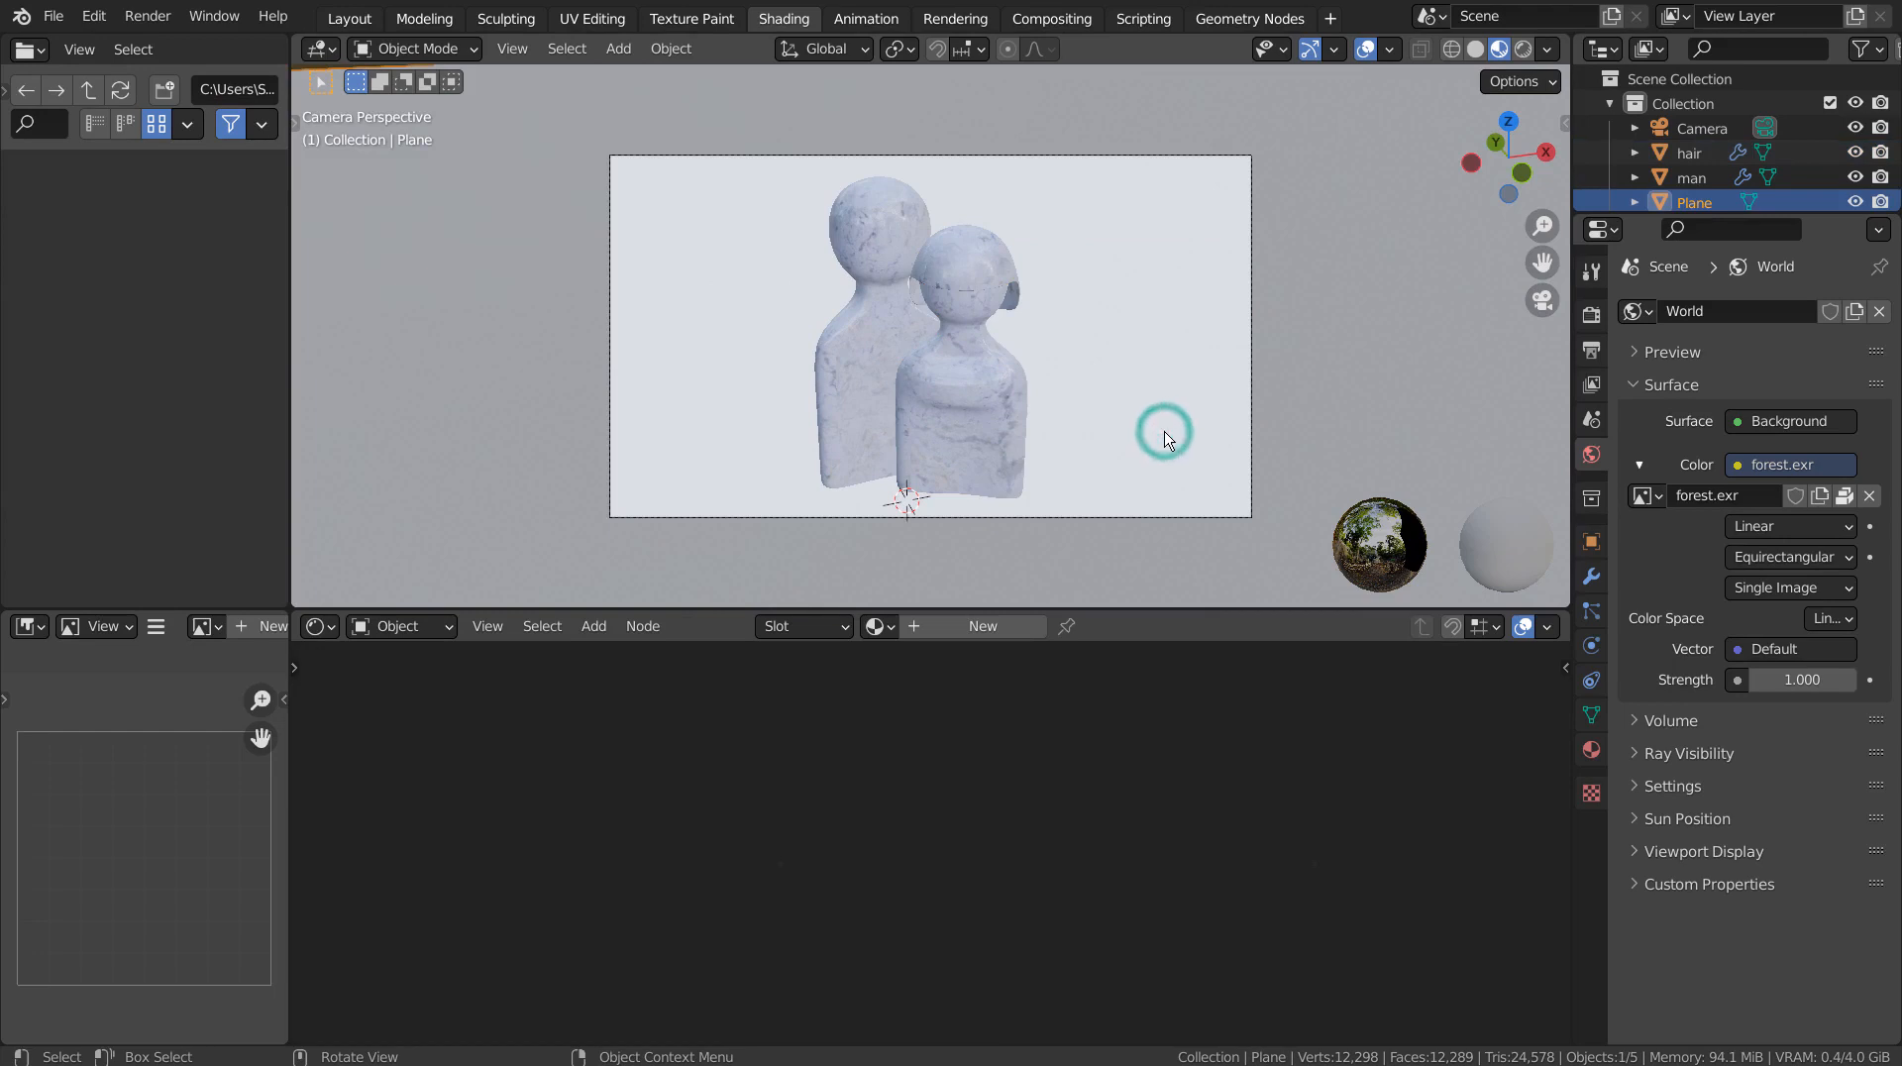
left_click(868, 329)
key("g")
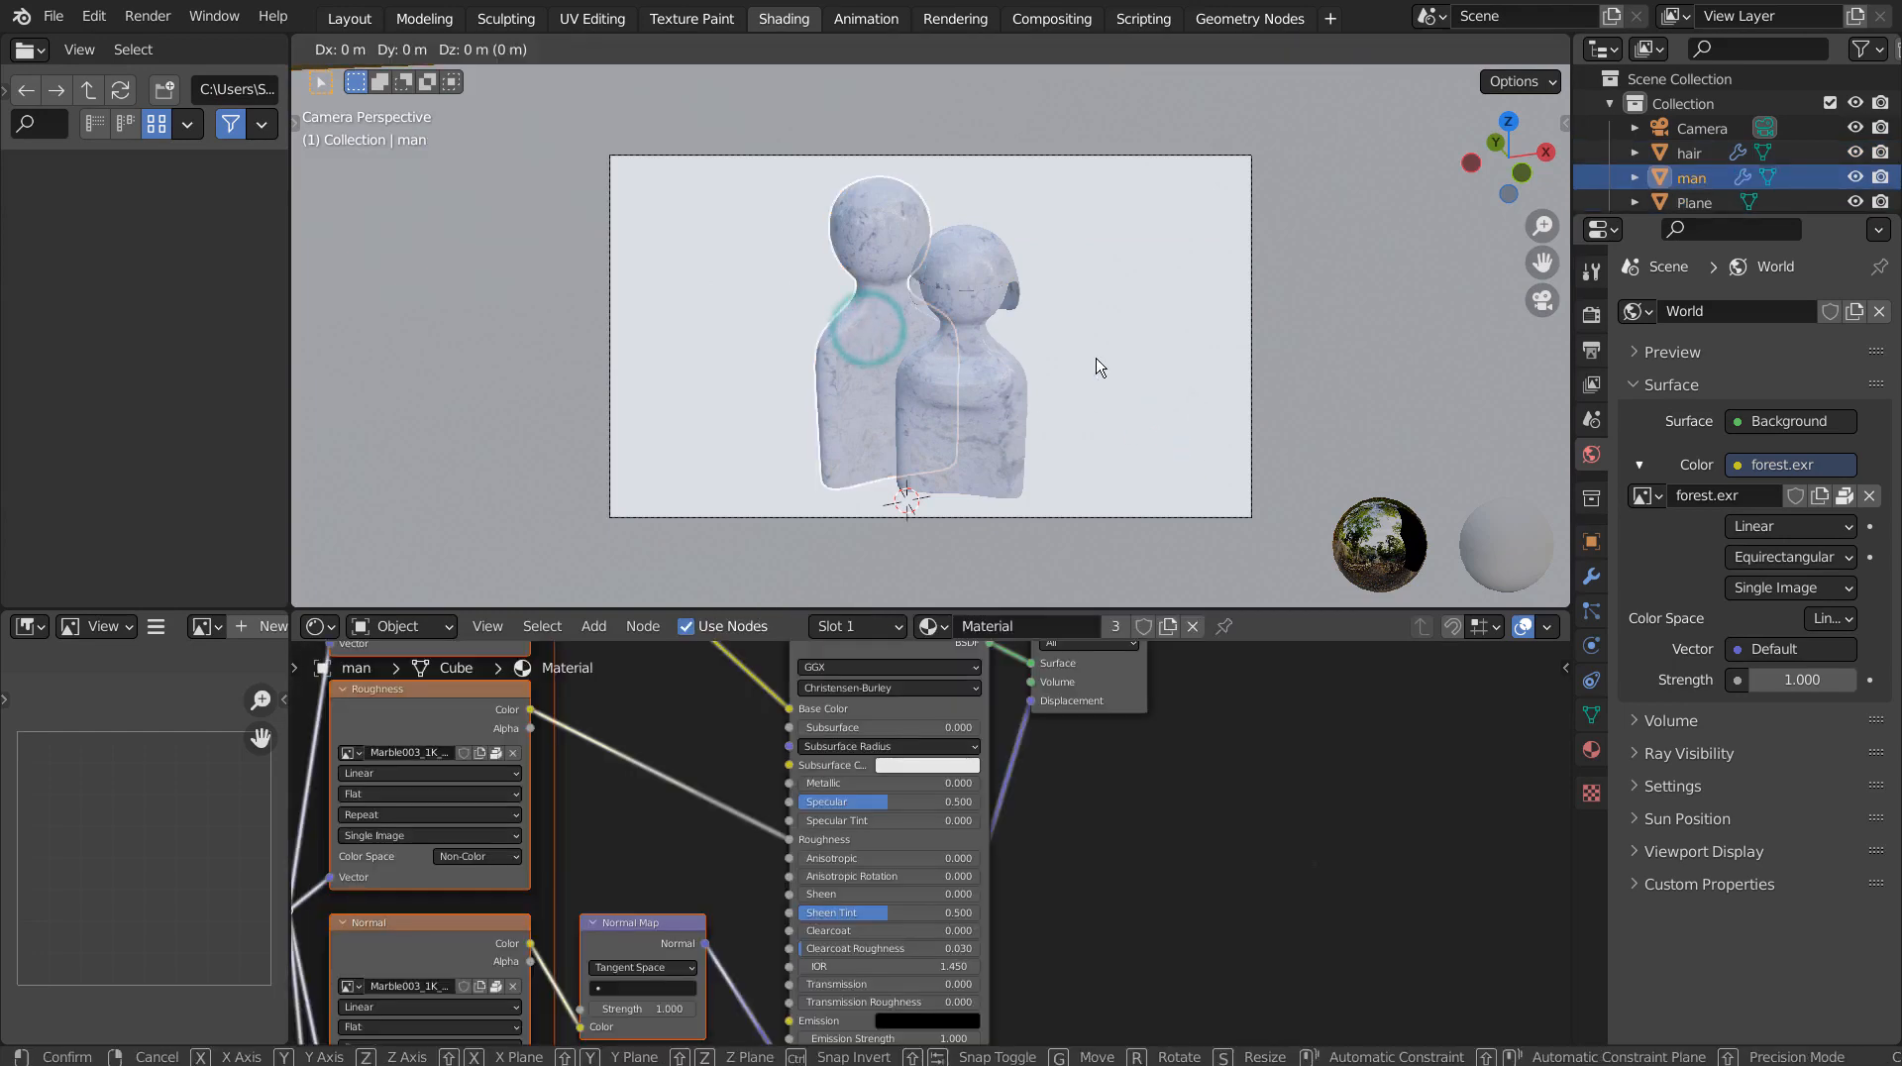
key("x")
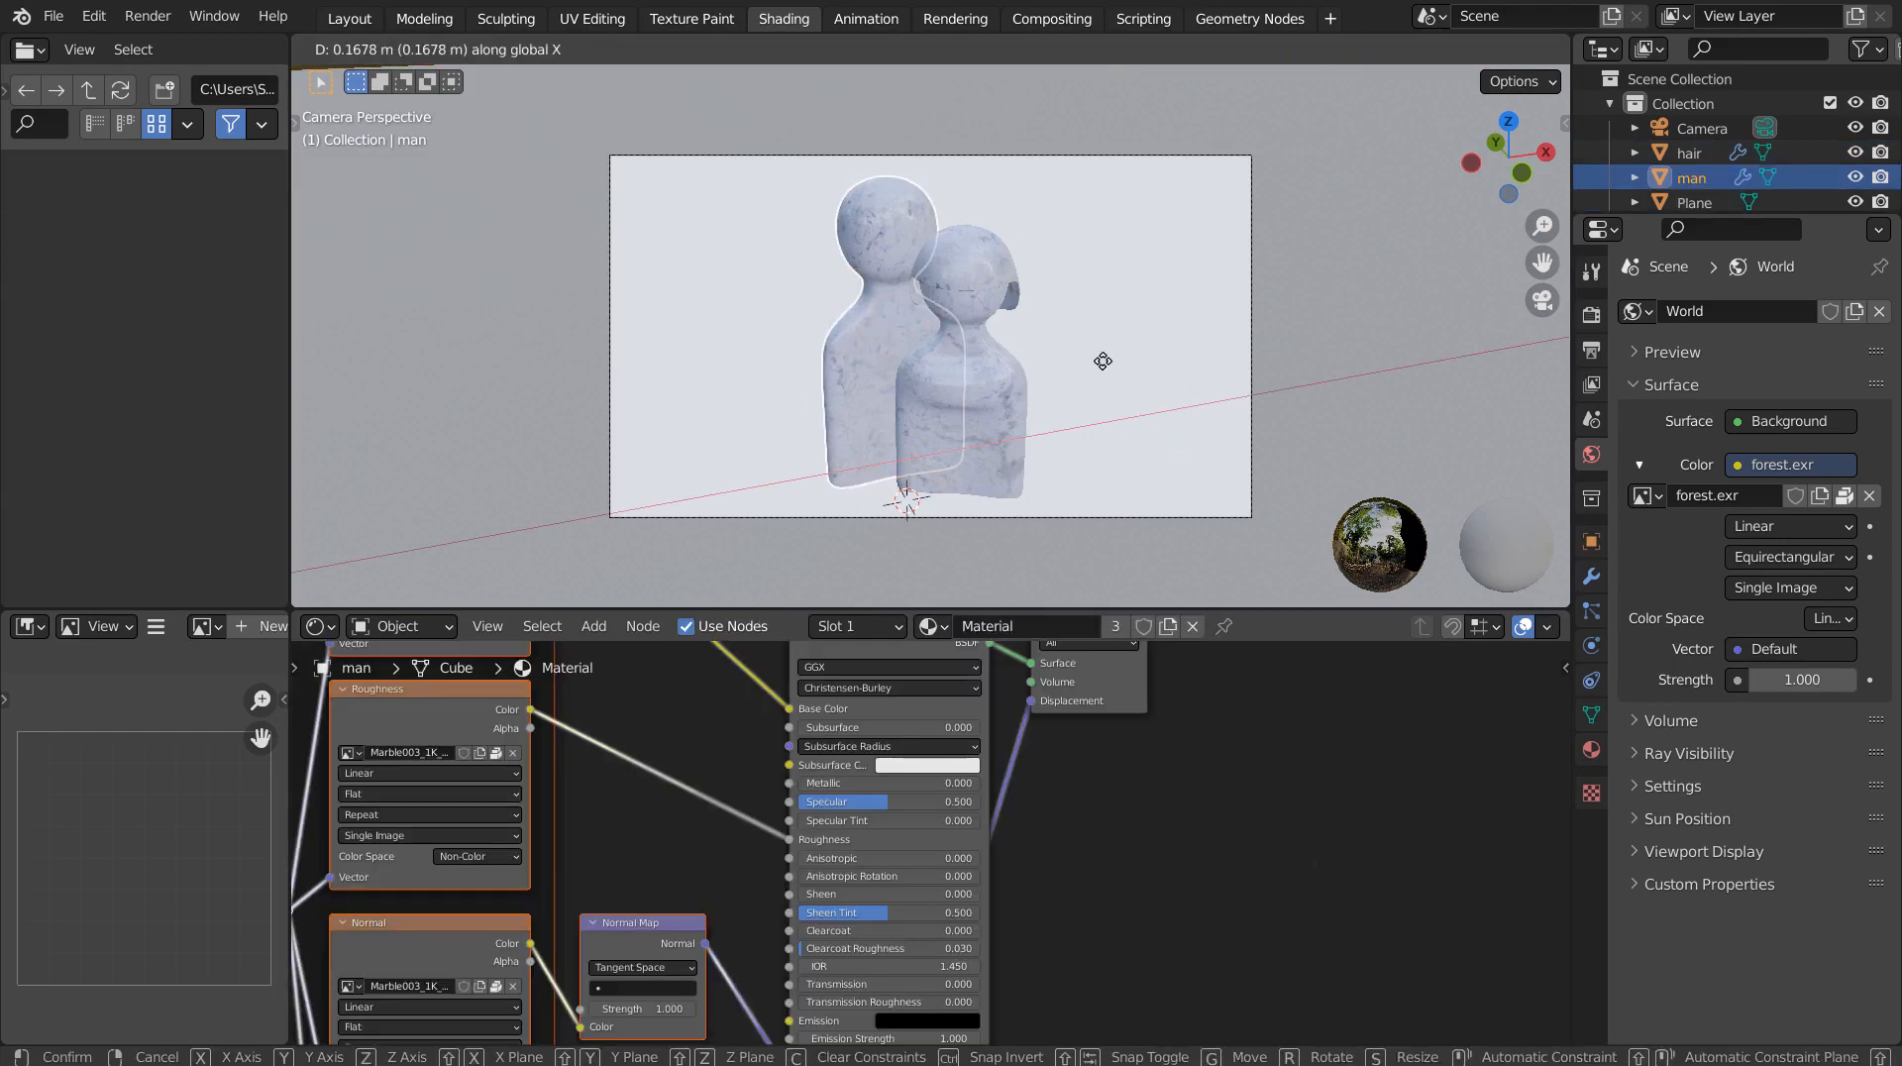
left_click(1102, 361)
- Give the ground plane a new material with a grey base color of value 0.324, metallic 0.963 and roughness 0.225
left_click(1107, 362)
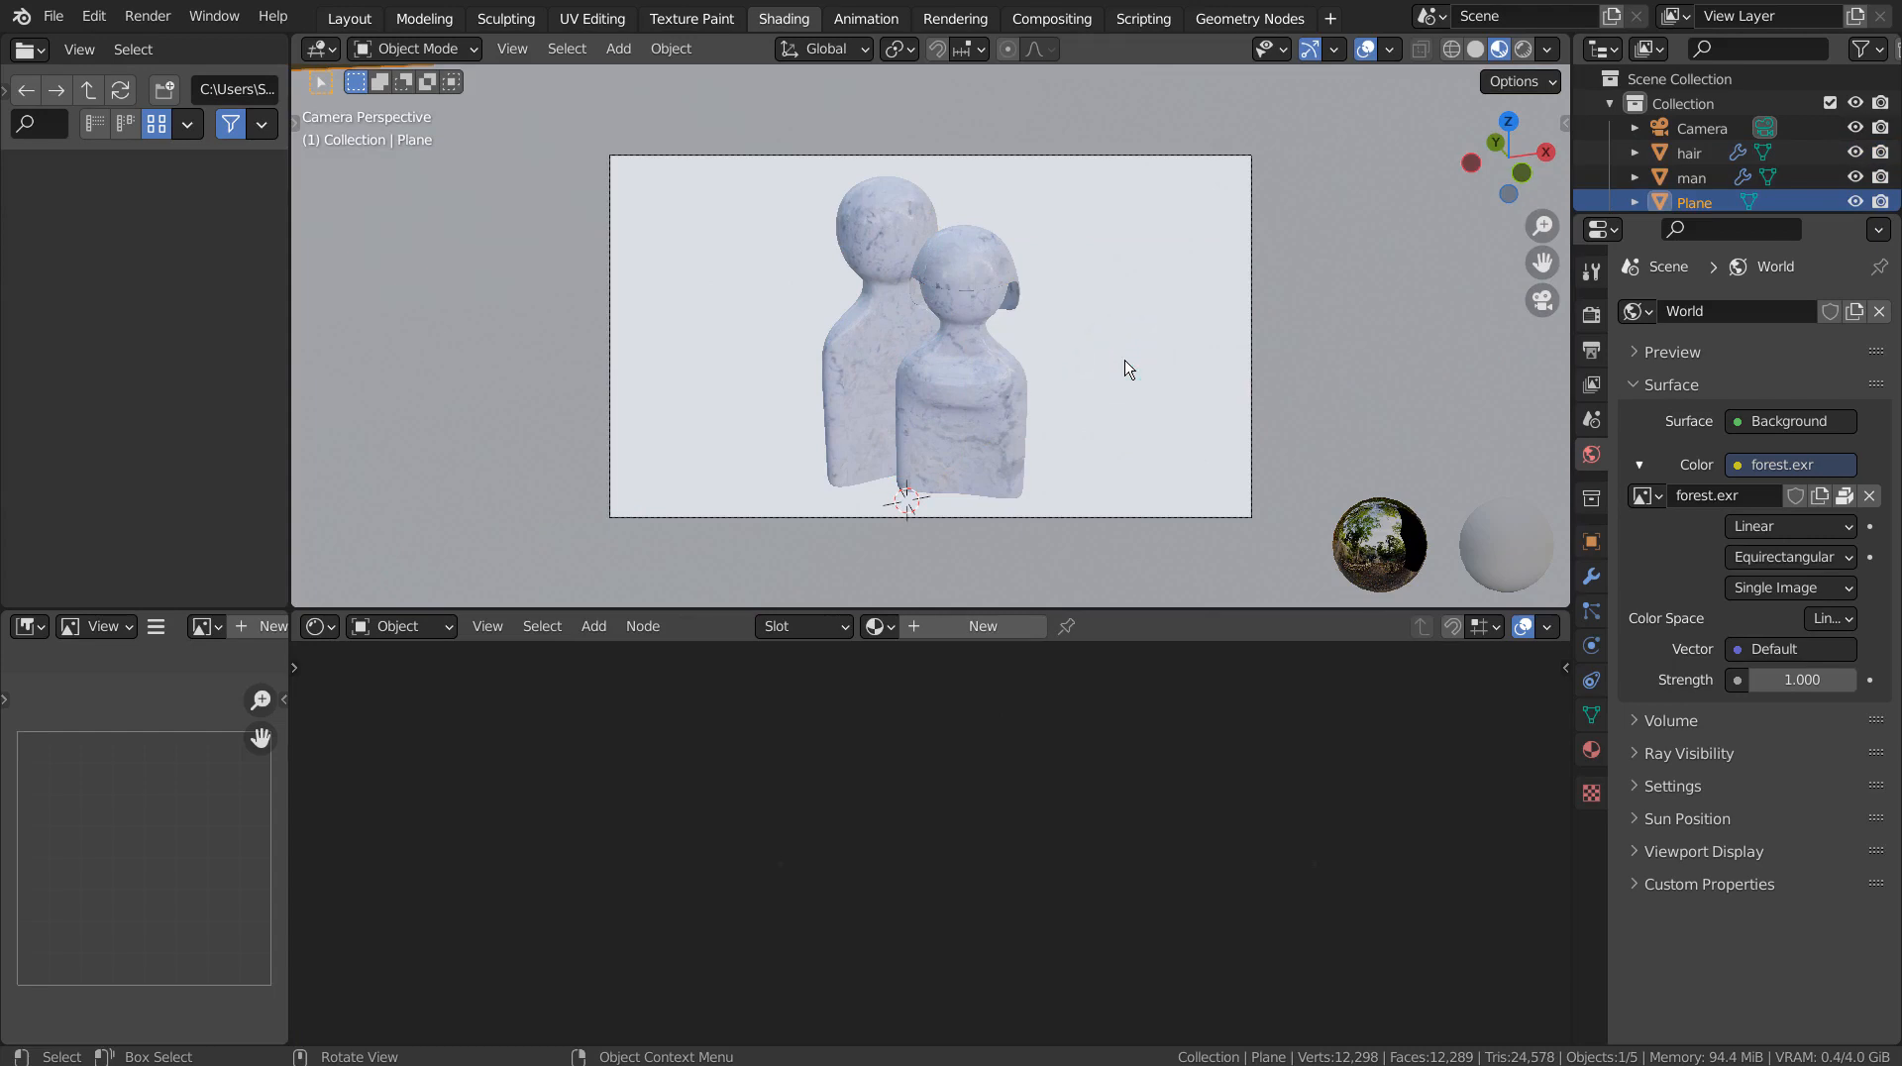
left_click(1125, 363)
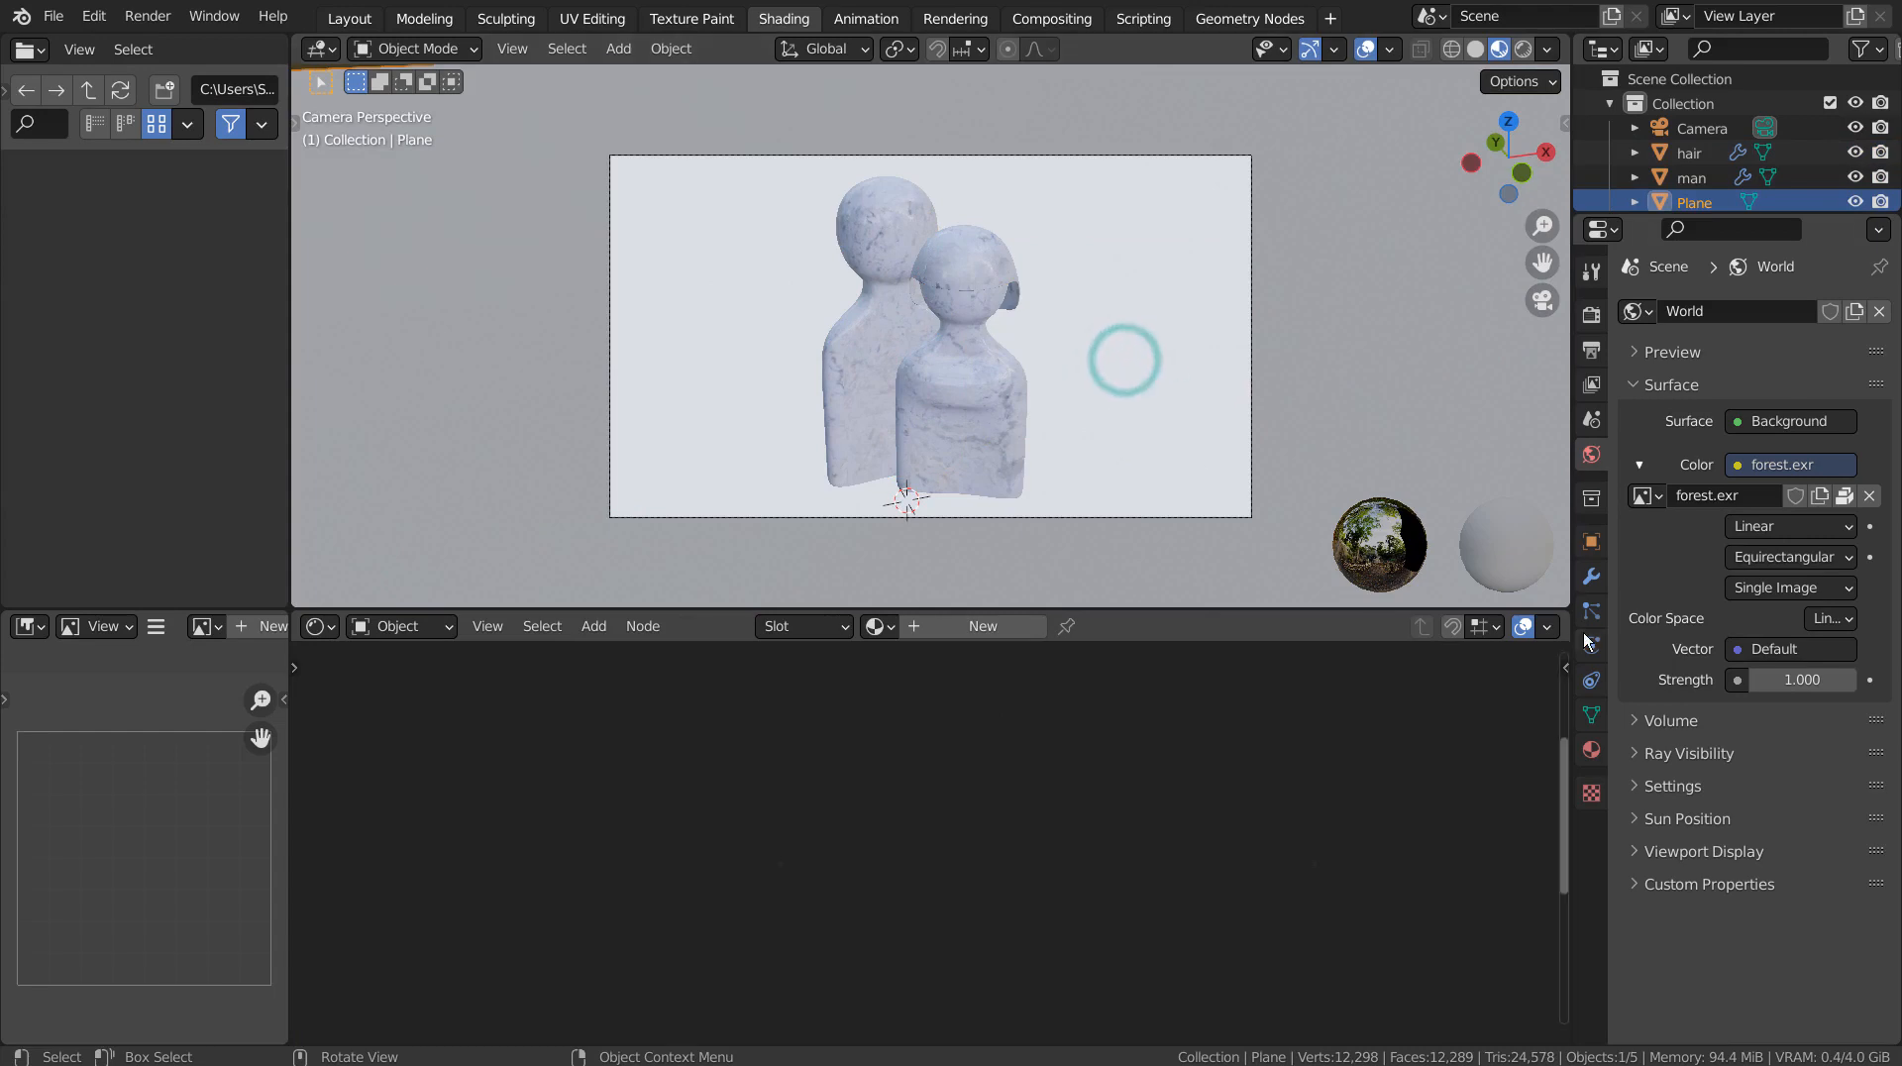
left_click(1591, 751)
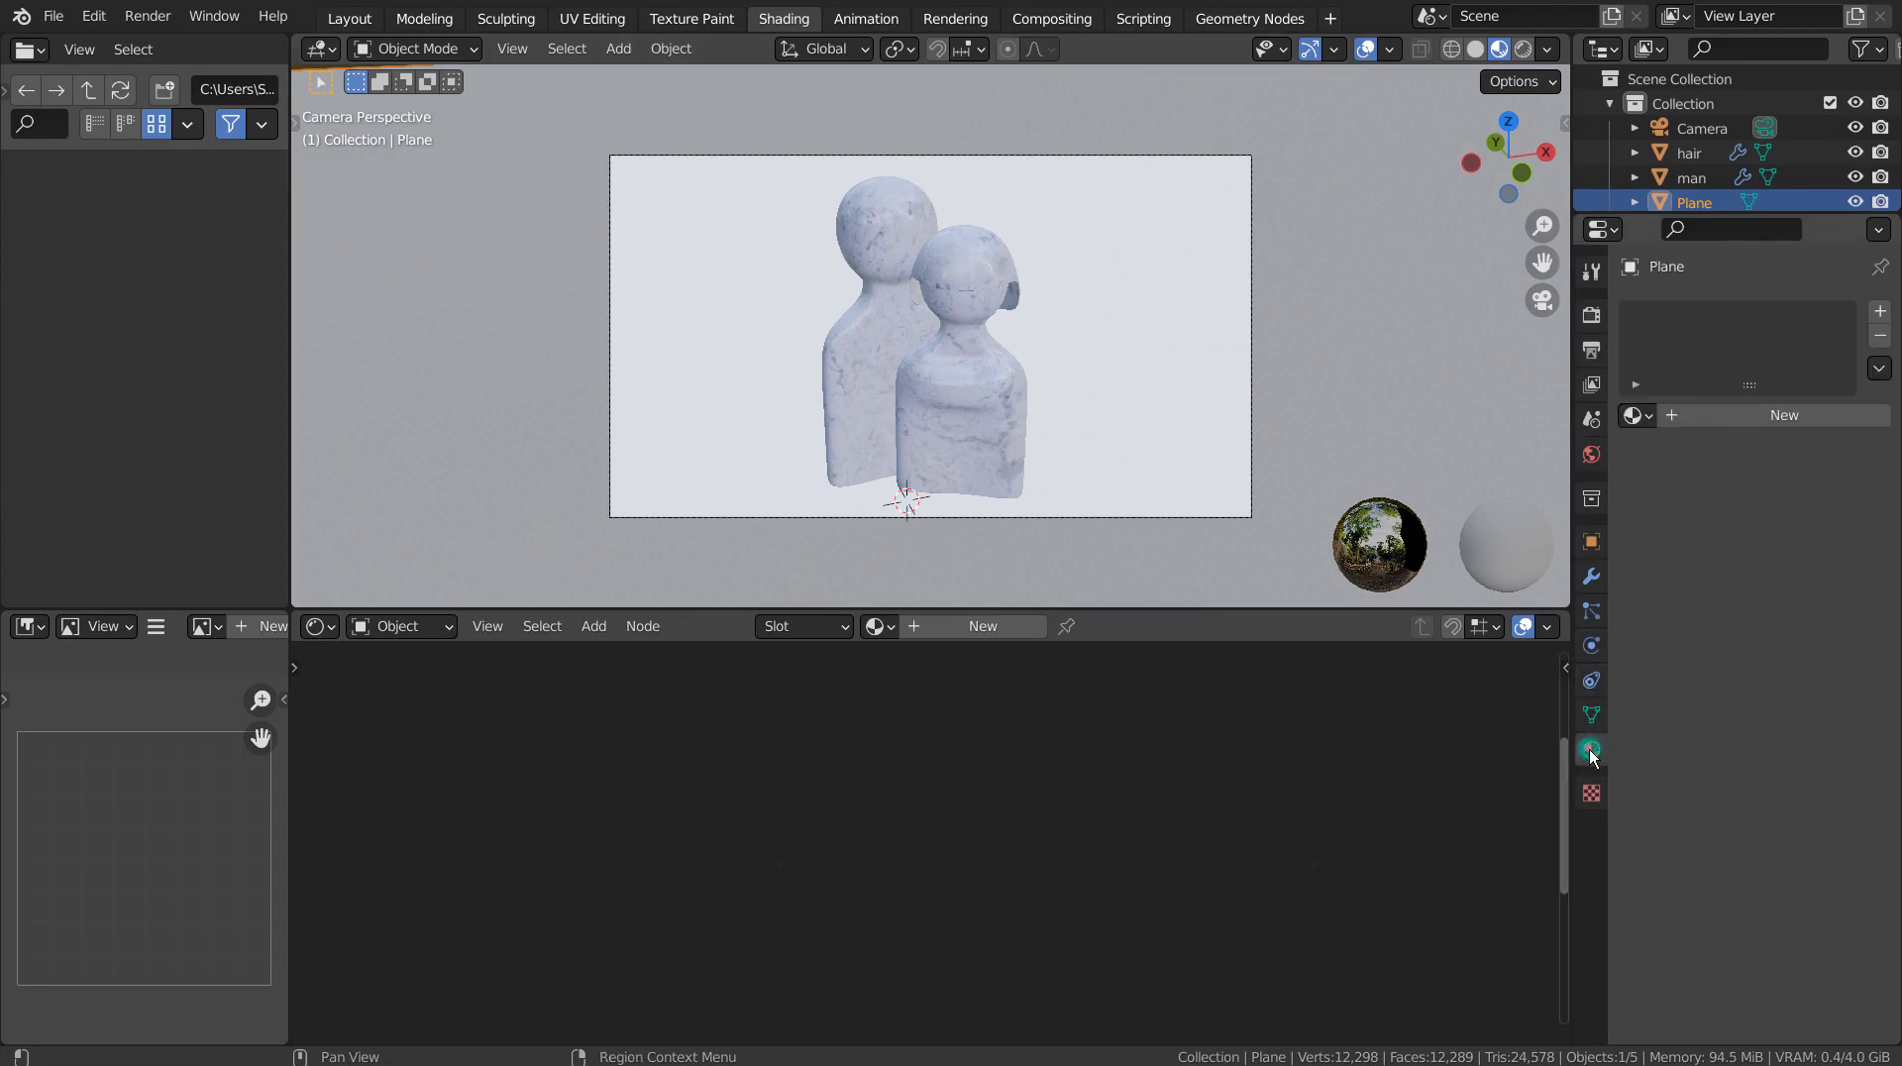
left_click(1745, 421)
left_click(1803, 630)
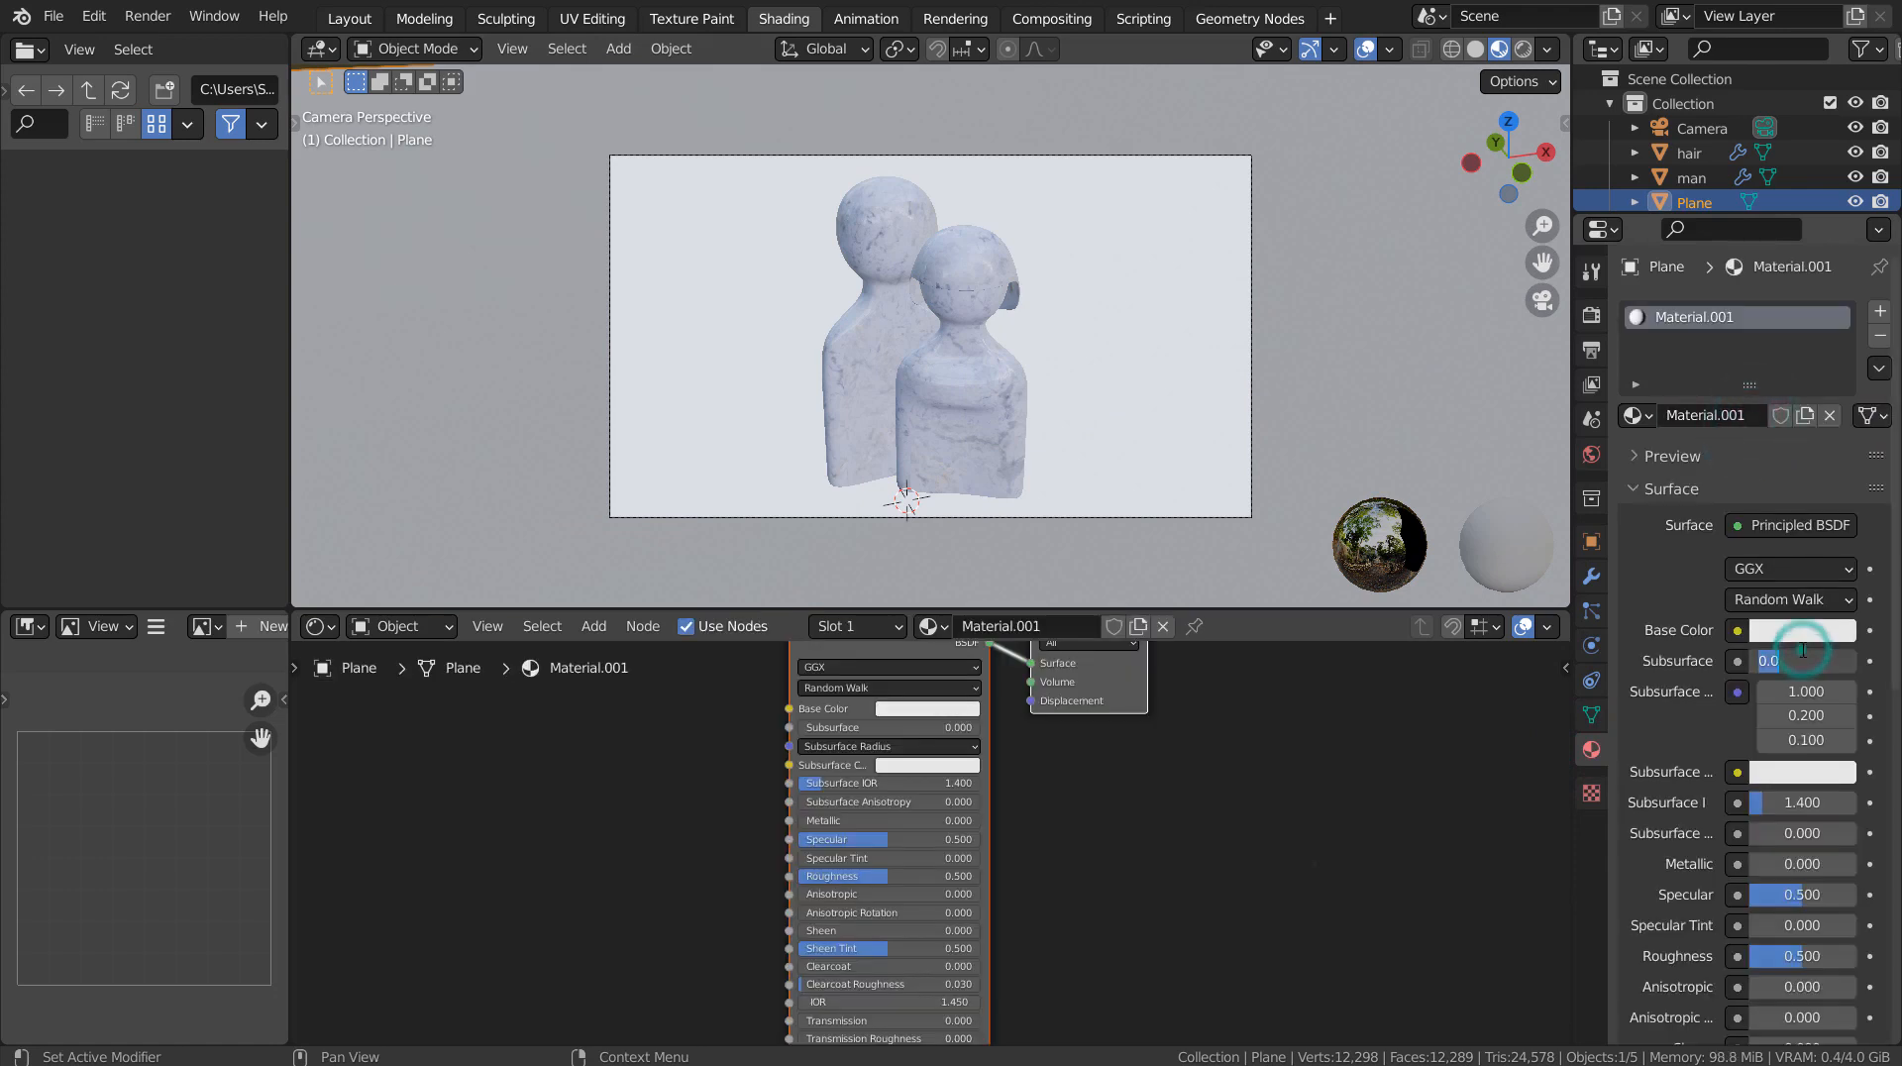
left_click(1837, 342)
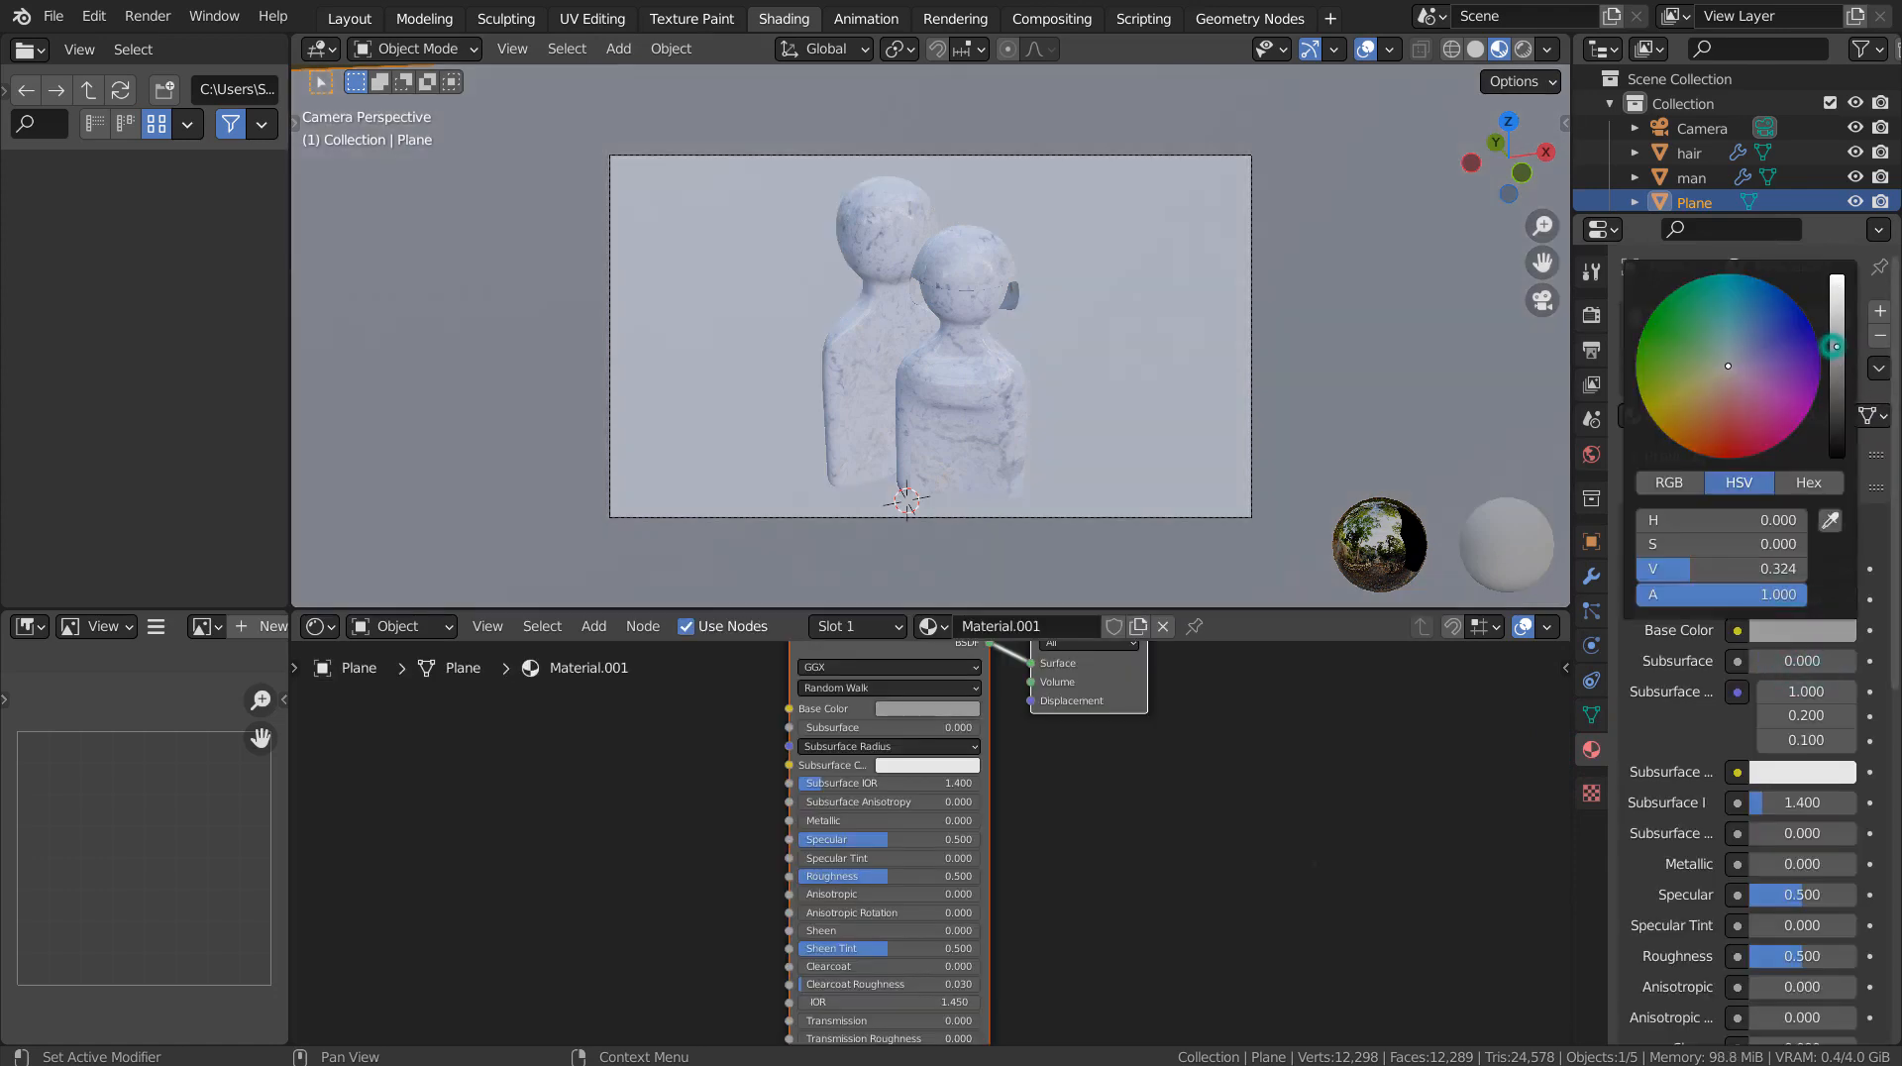
left_click_drag(1769, 864, 1851, 863)
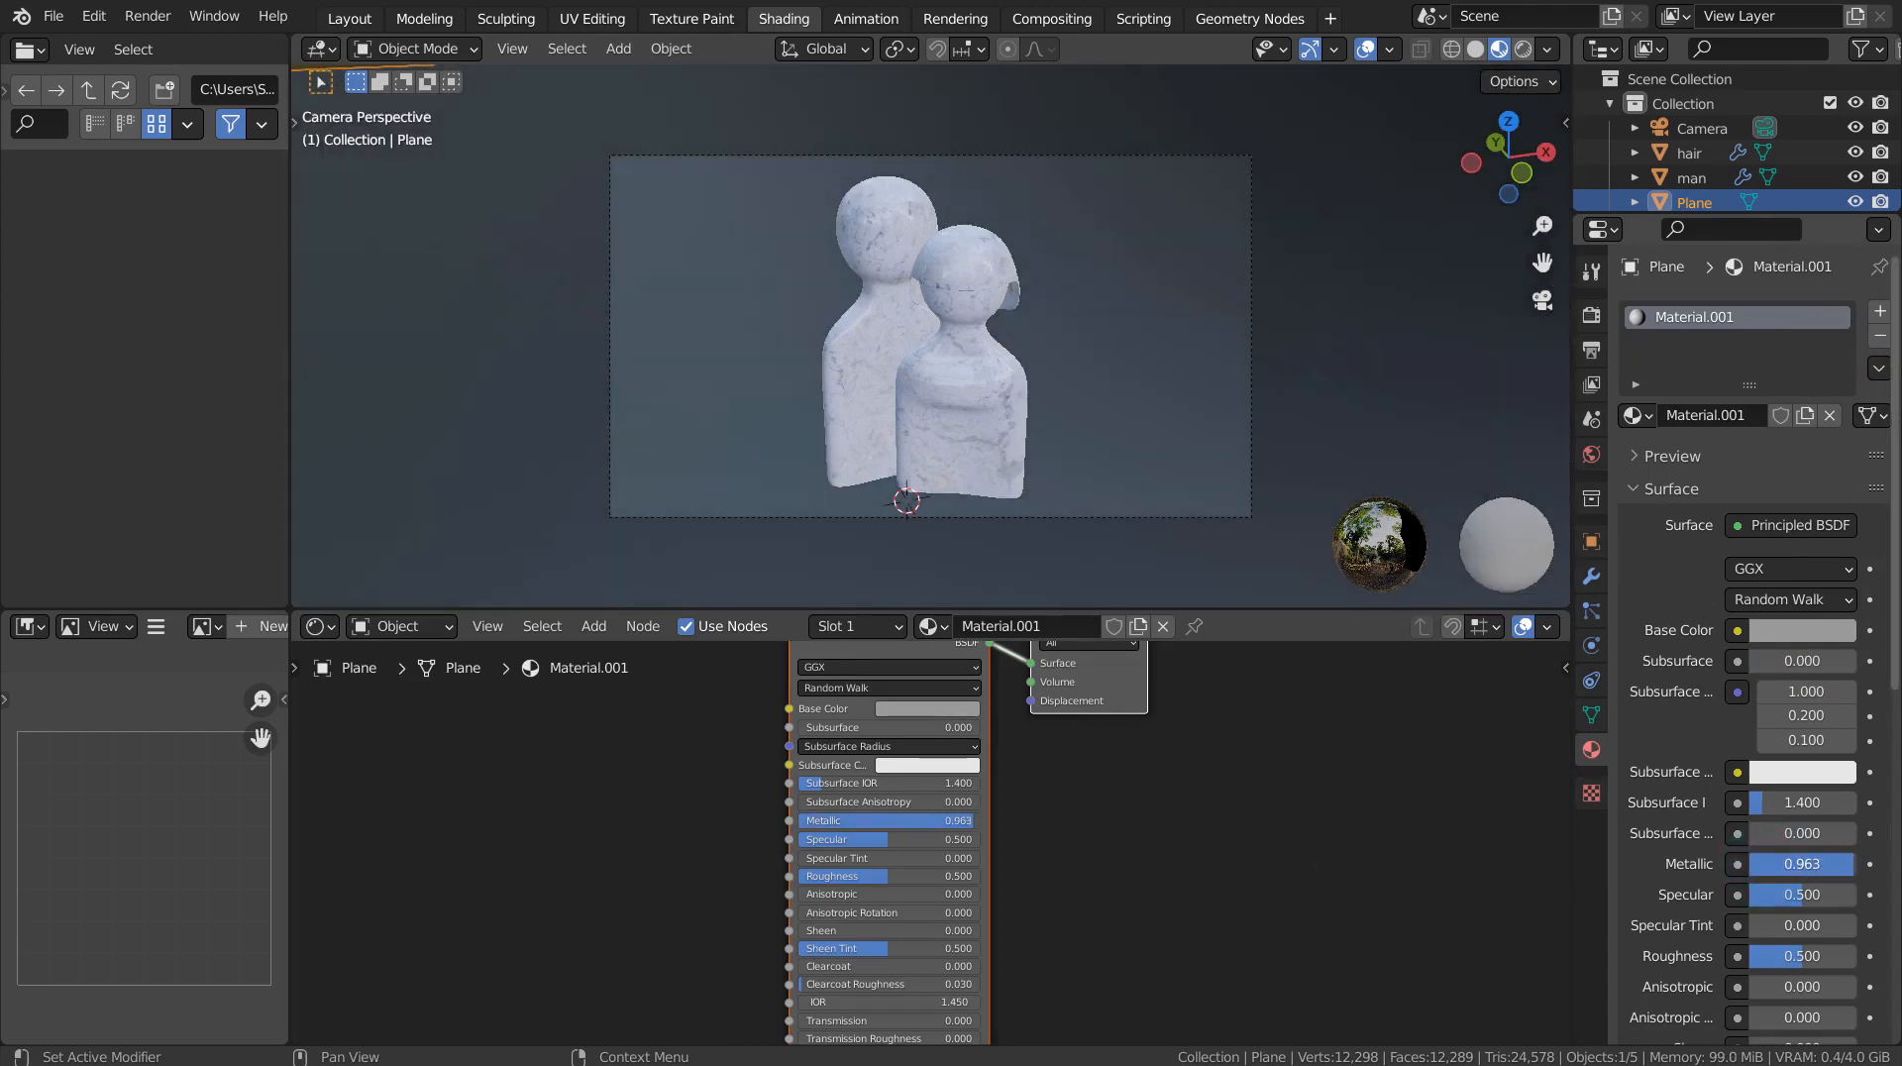
left_click_drag(1804, 957, 1775, 957)
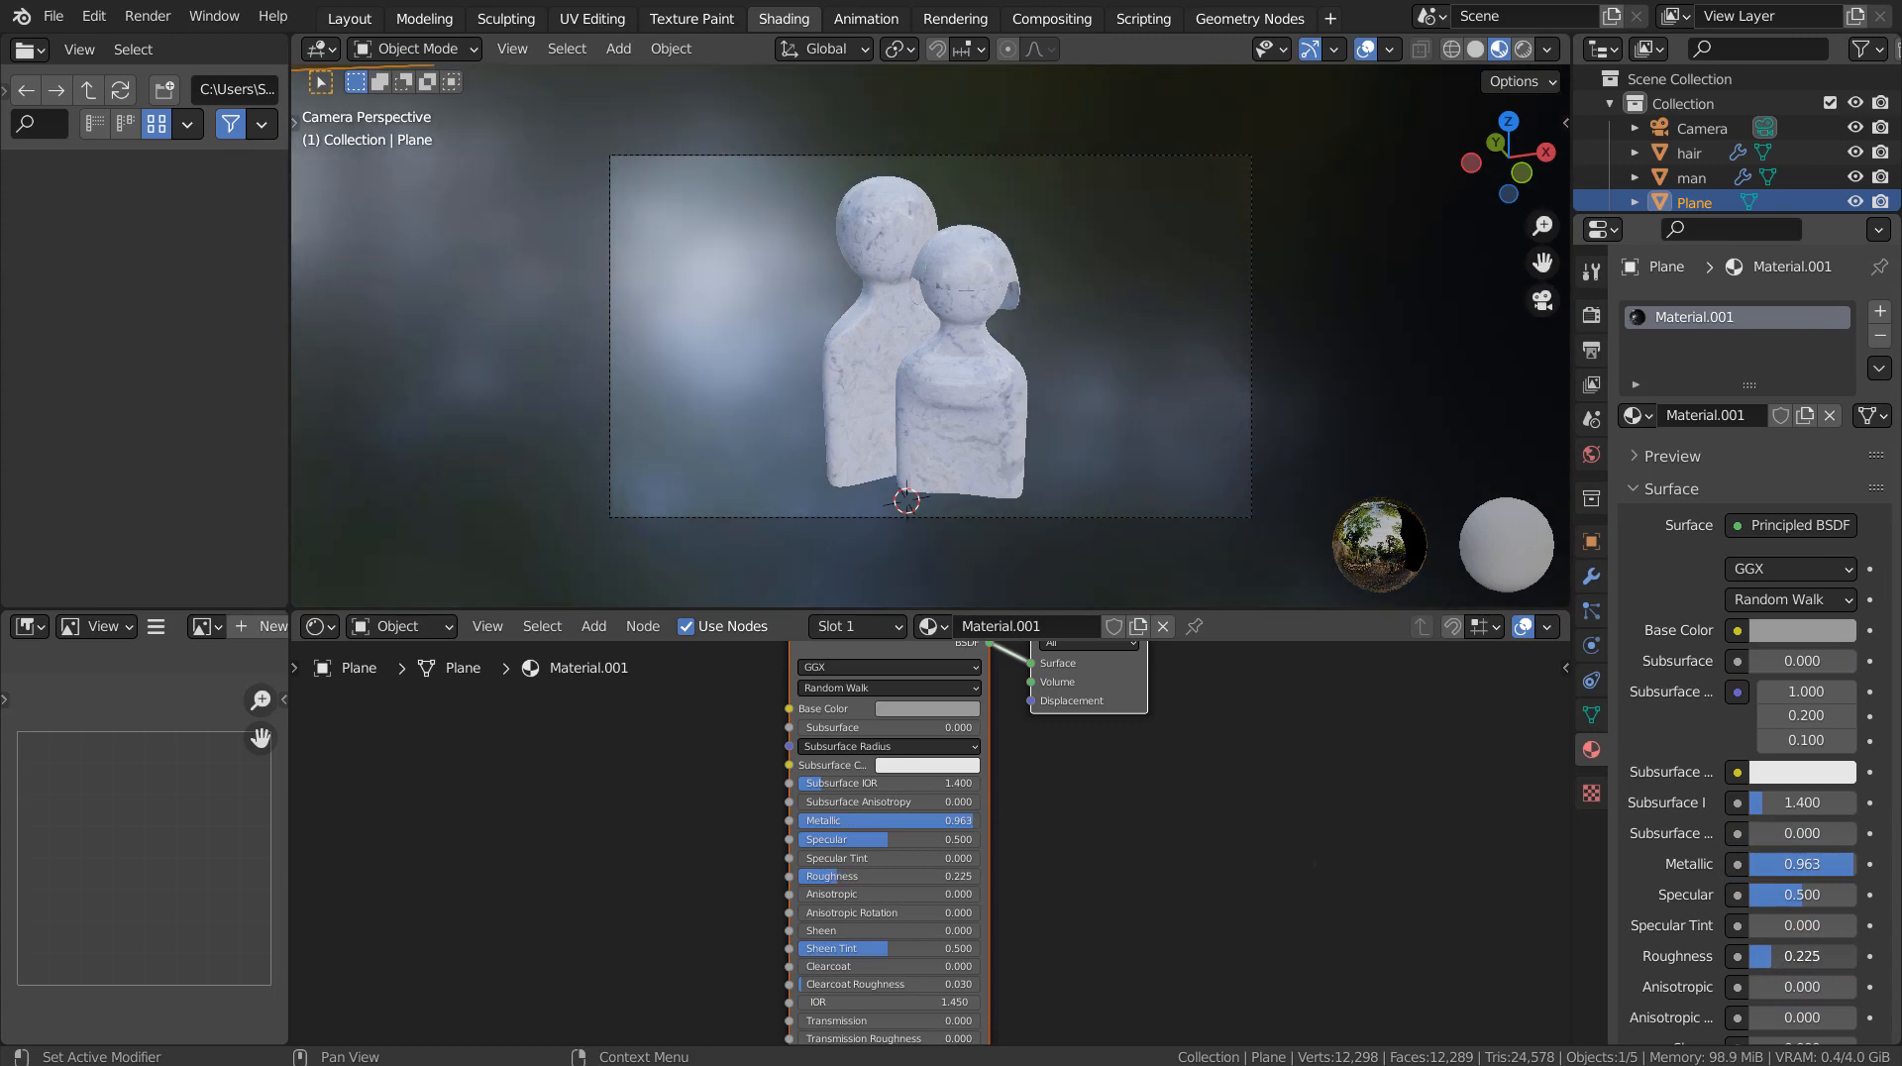
- Replace the forest.exr world color with a Sky Texture and preview the scene in rendered shading
left_click(1588, 448)
left_click(1733, 465)
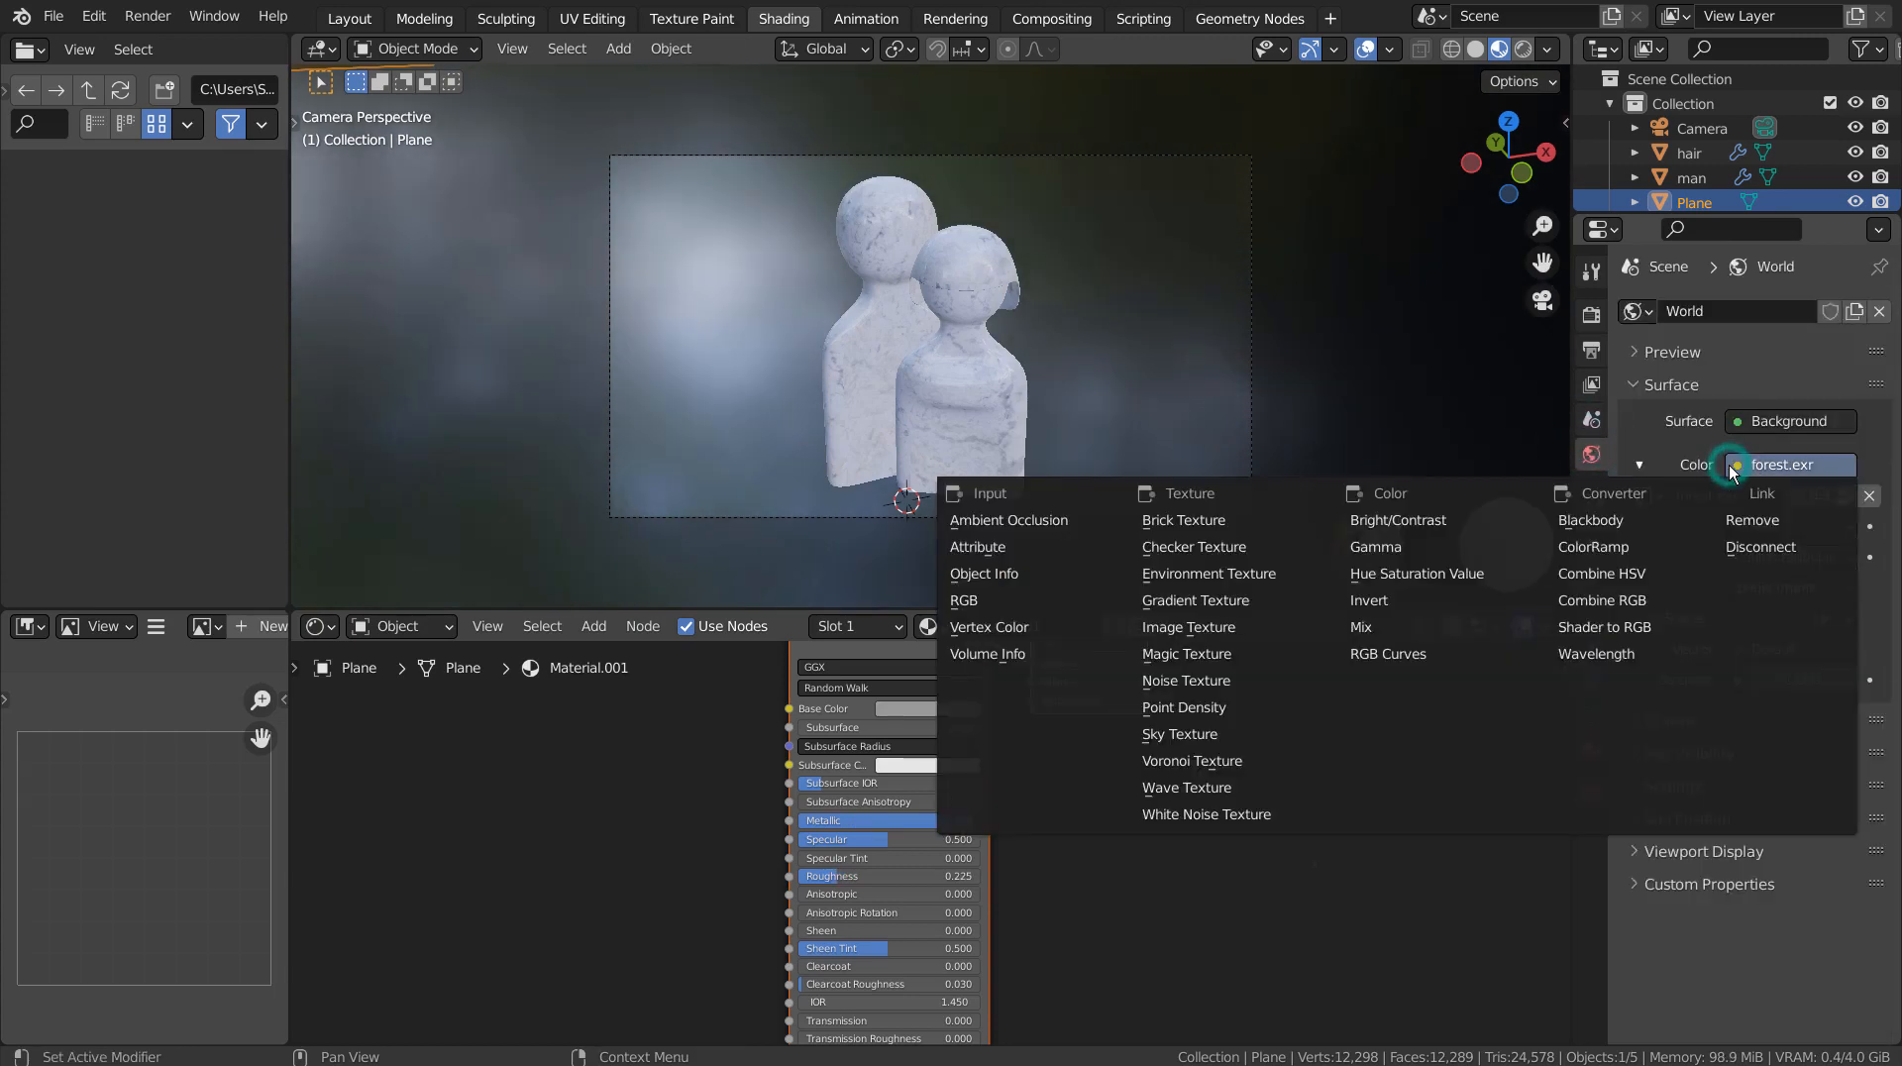
left_click(1239, 737)
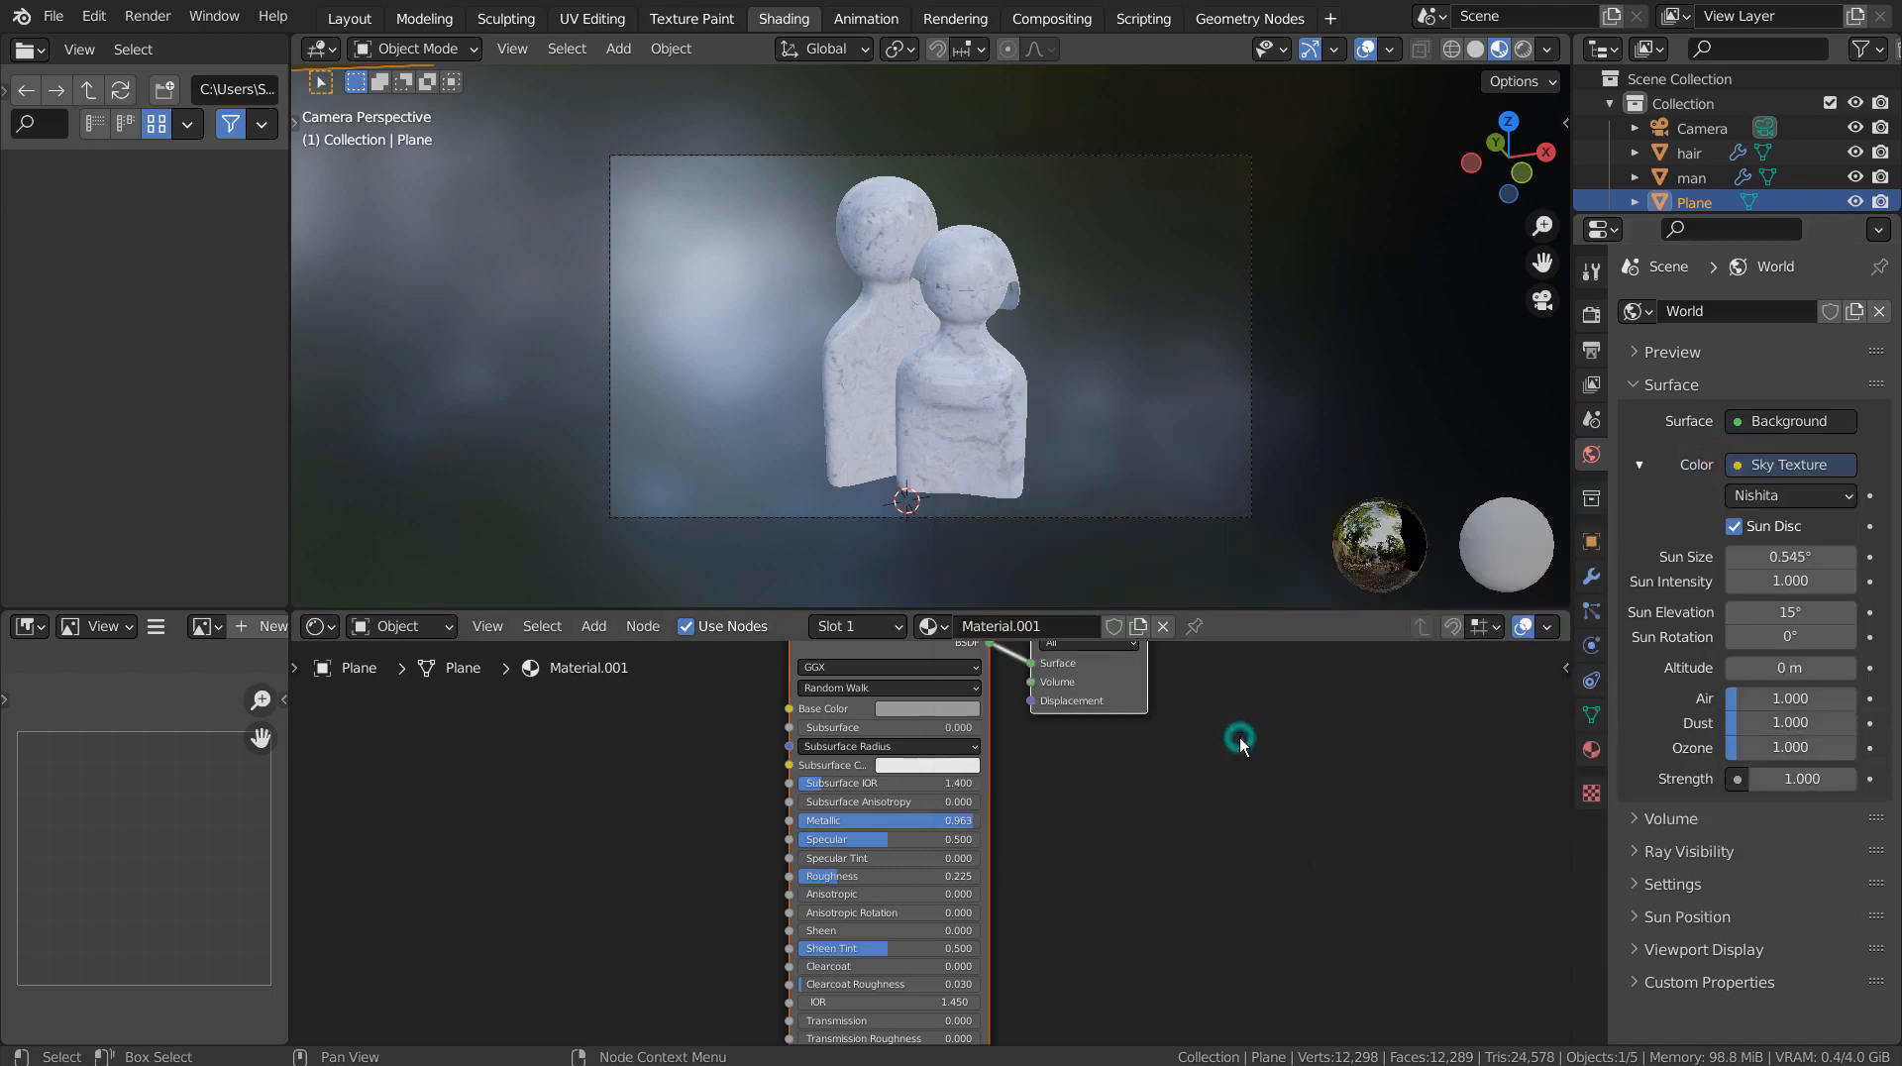
left_click(1525, 52)
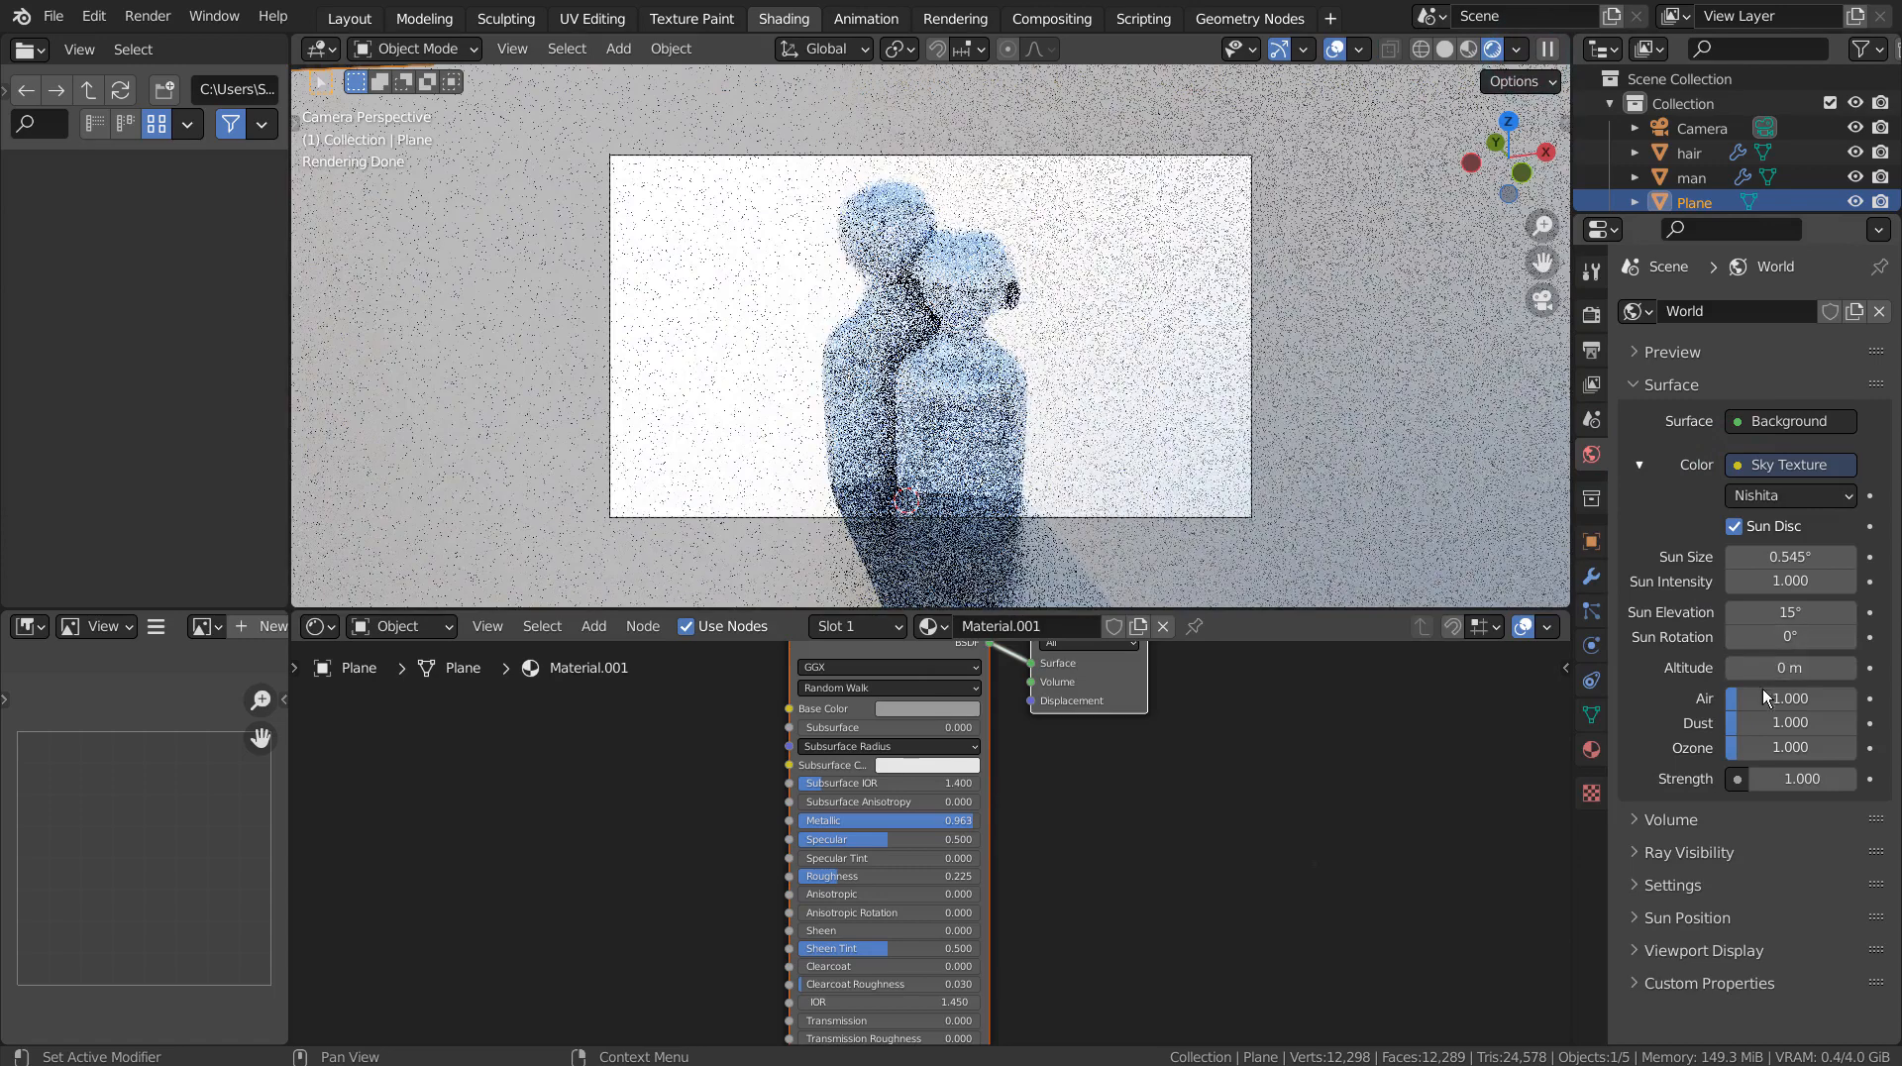
- Set the sky's sun intensity to 0.1 and the world background strength to 0.2
left_click(1816, 581)
type("0.1")
key("Return")
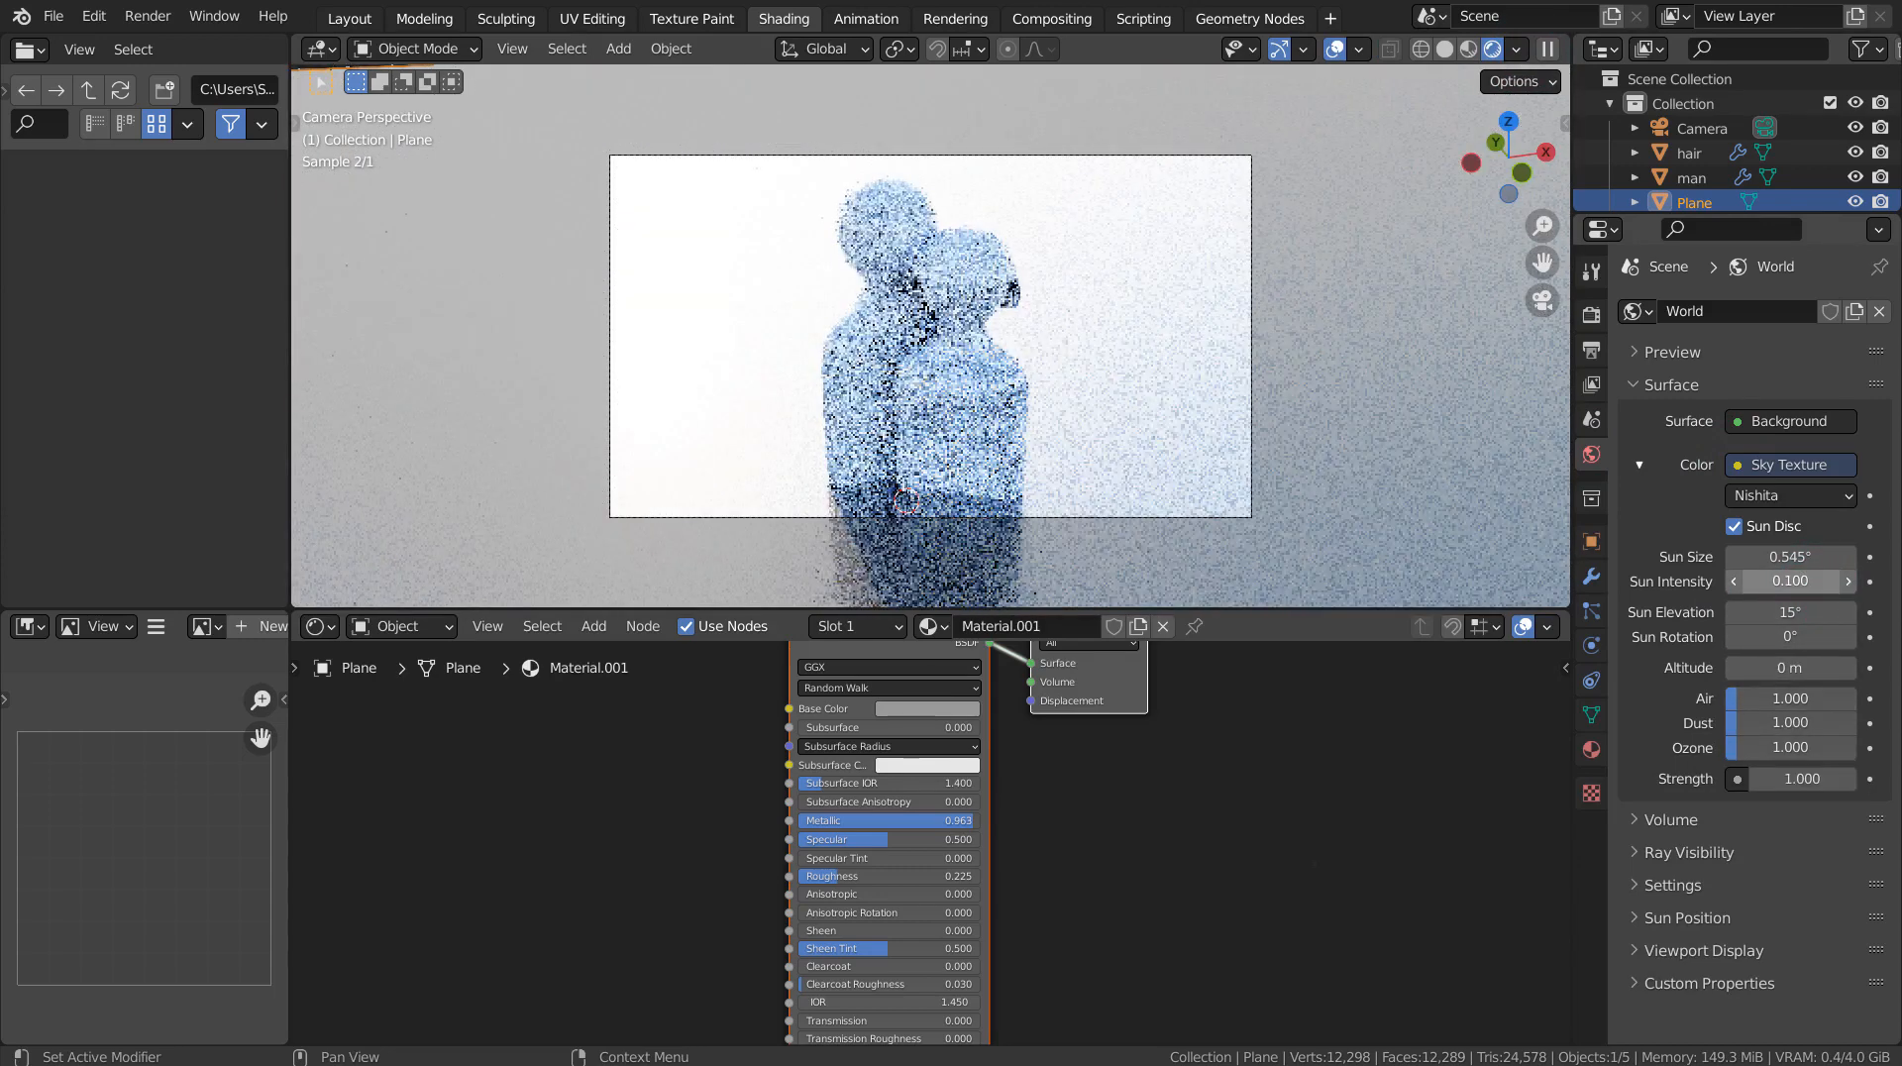
left_click(1796, 778)
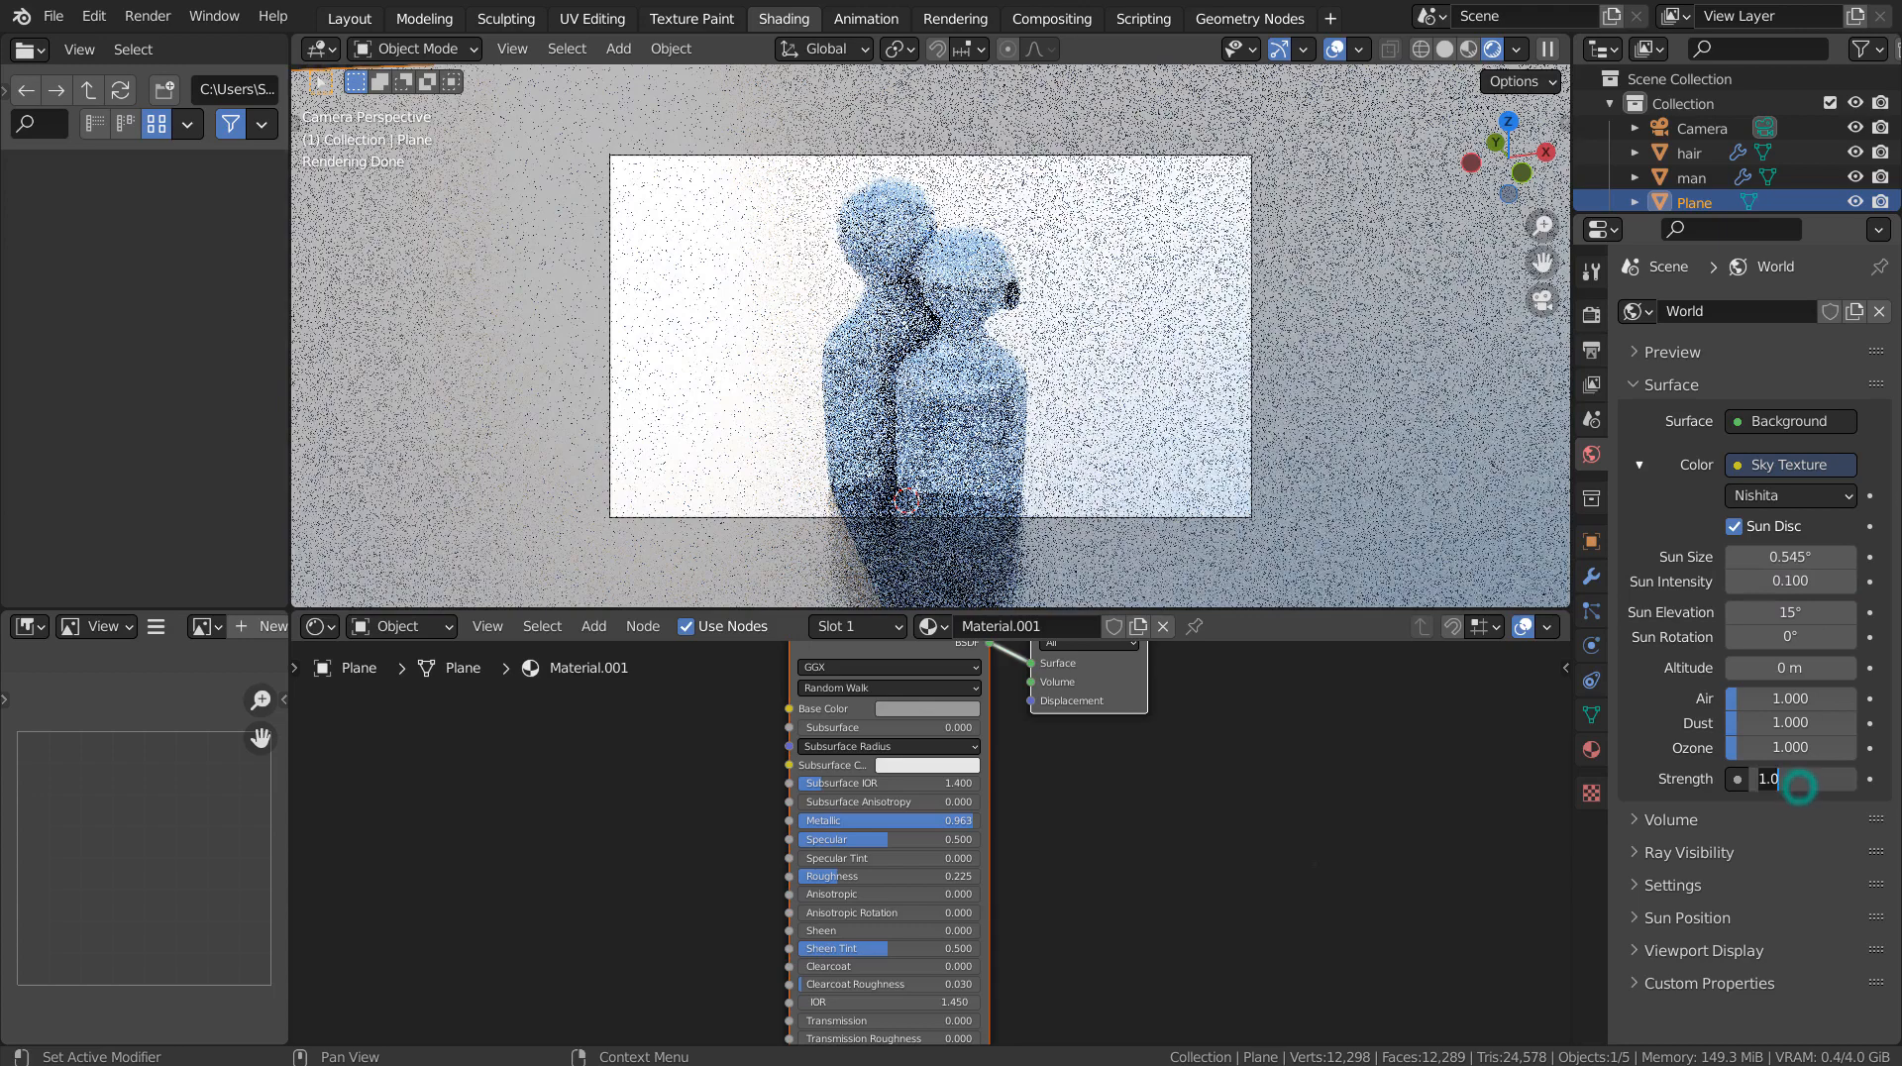
type("0.2")
key("Return")
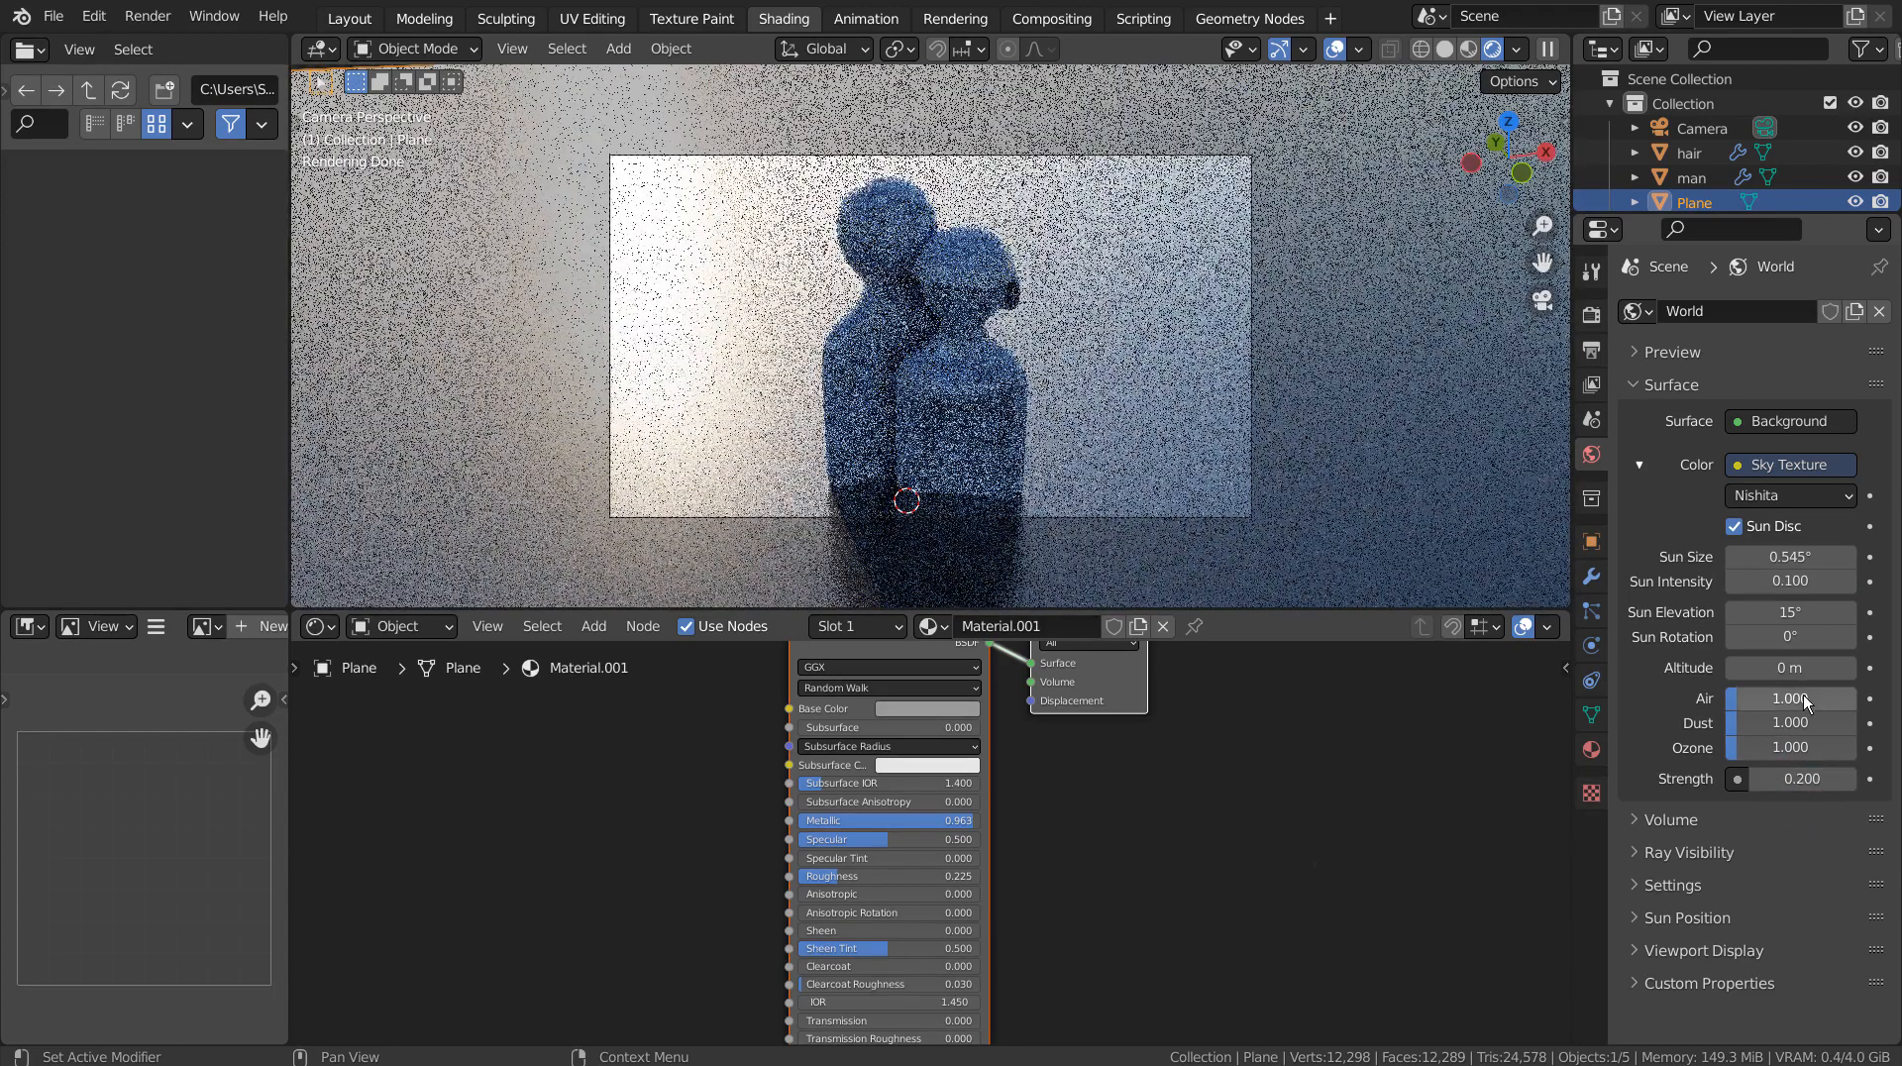
- Set the sky's sun elevation to 35°
left_click(1798, 611)
type("35")
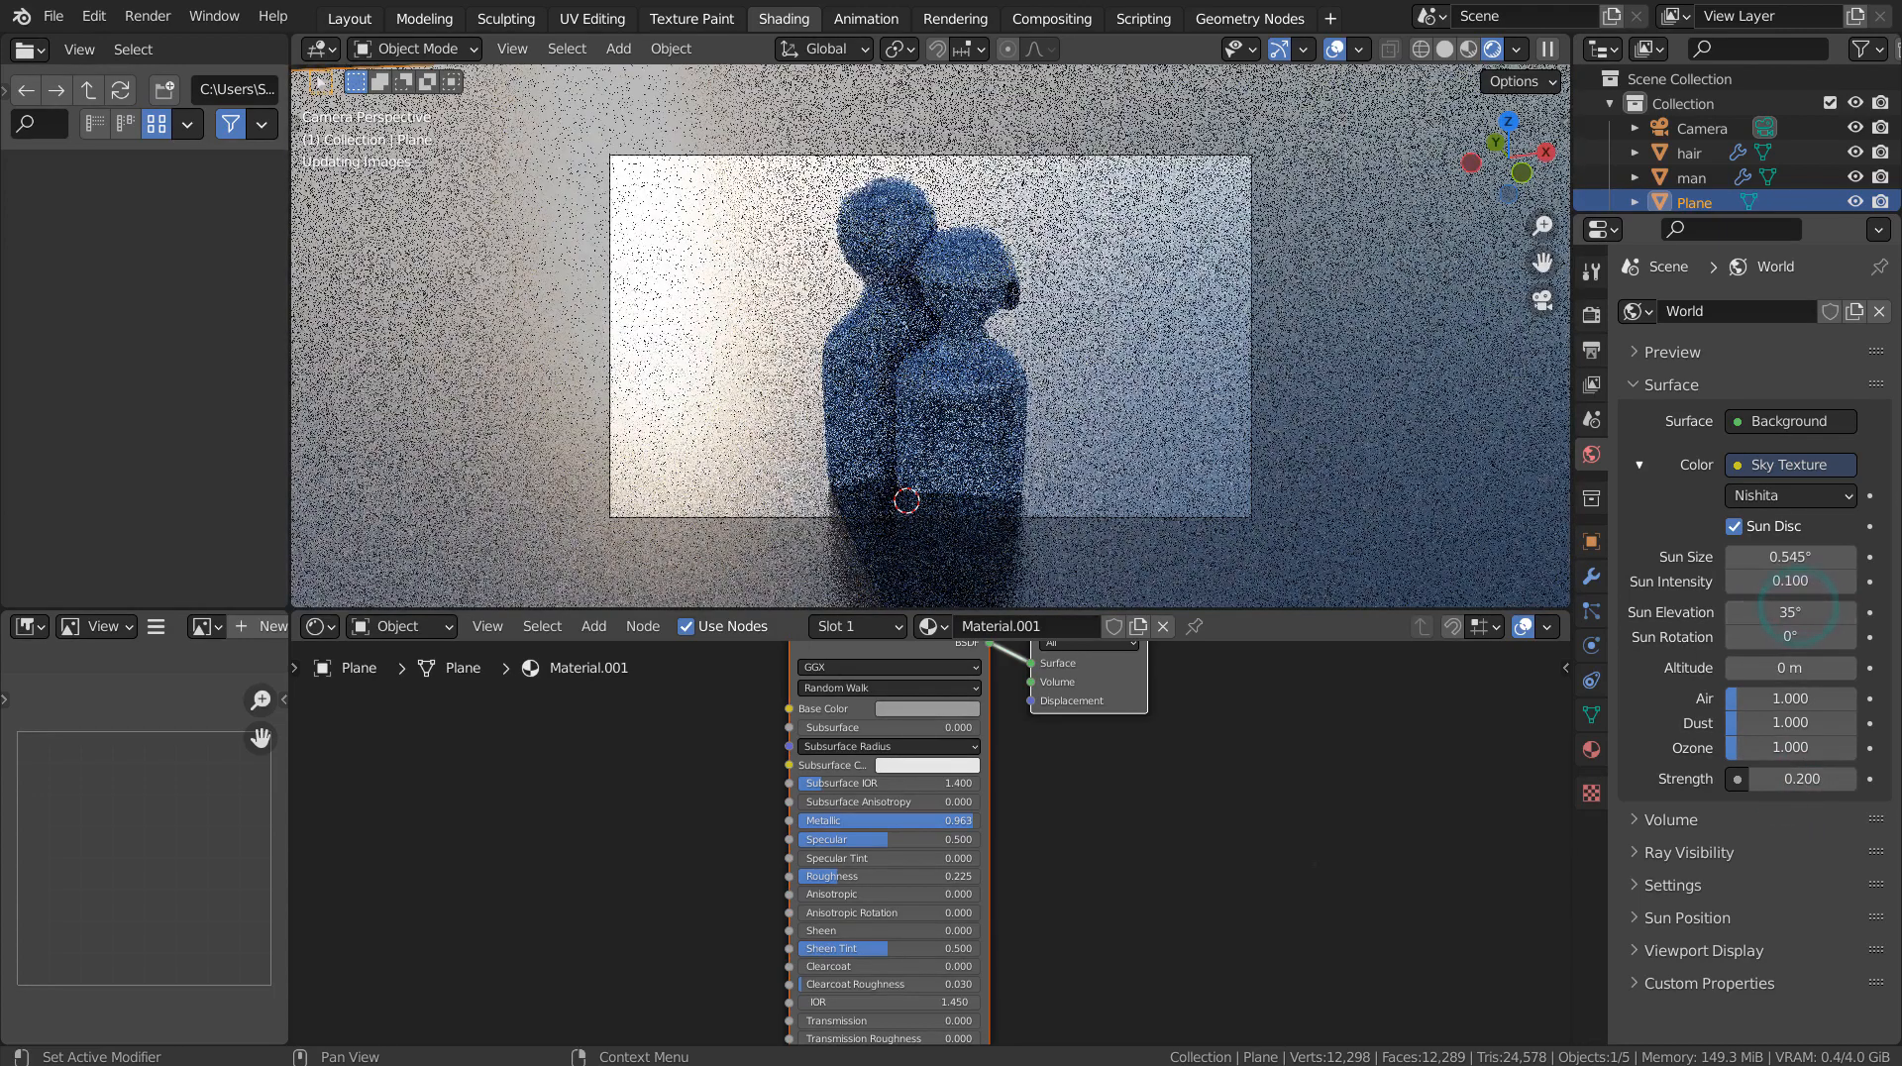
key("Return")
- Try sun rotations of 90° and 180° to compare the lighting on the figurines
left_click(1798, 636)
type("90")
key("Return")
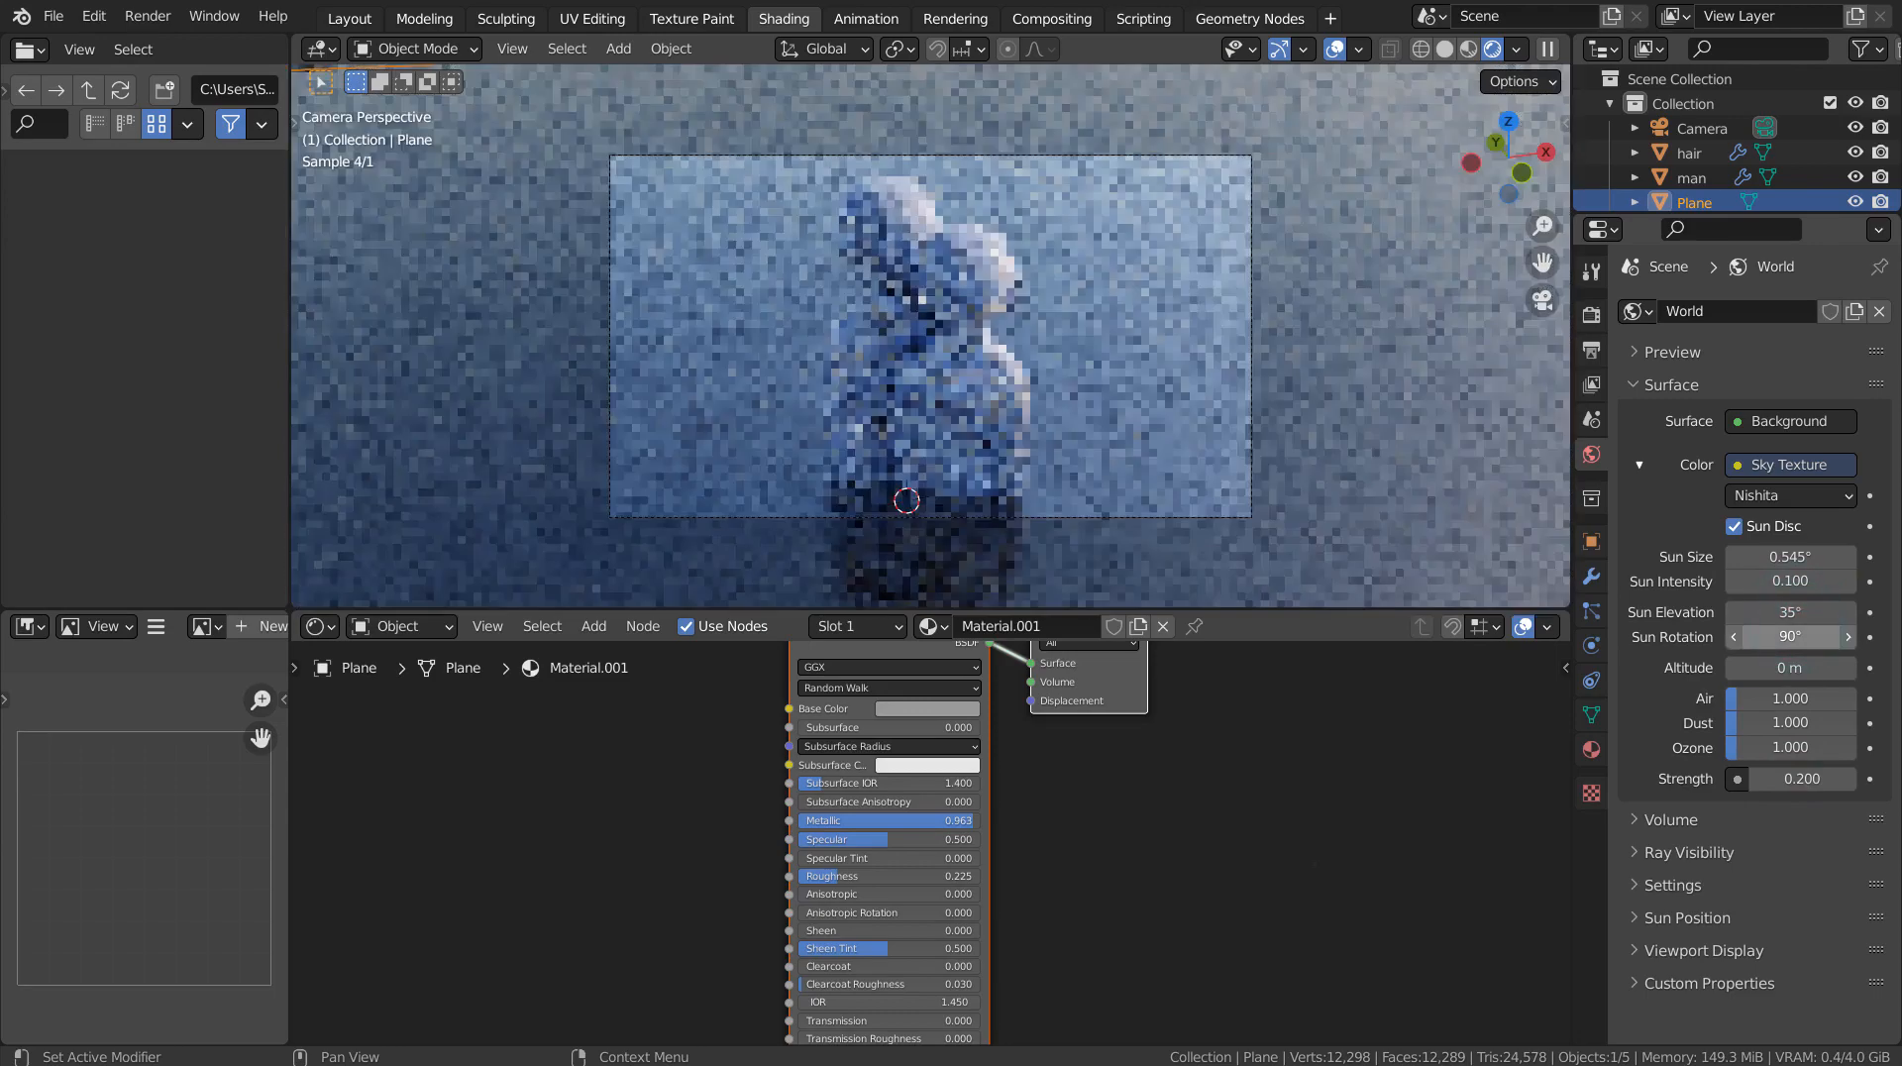
left_click(1797, 634)
type("180")
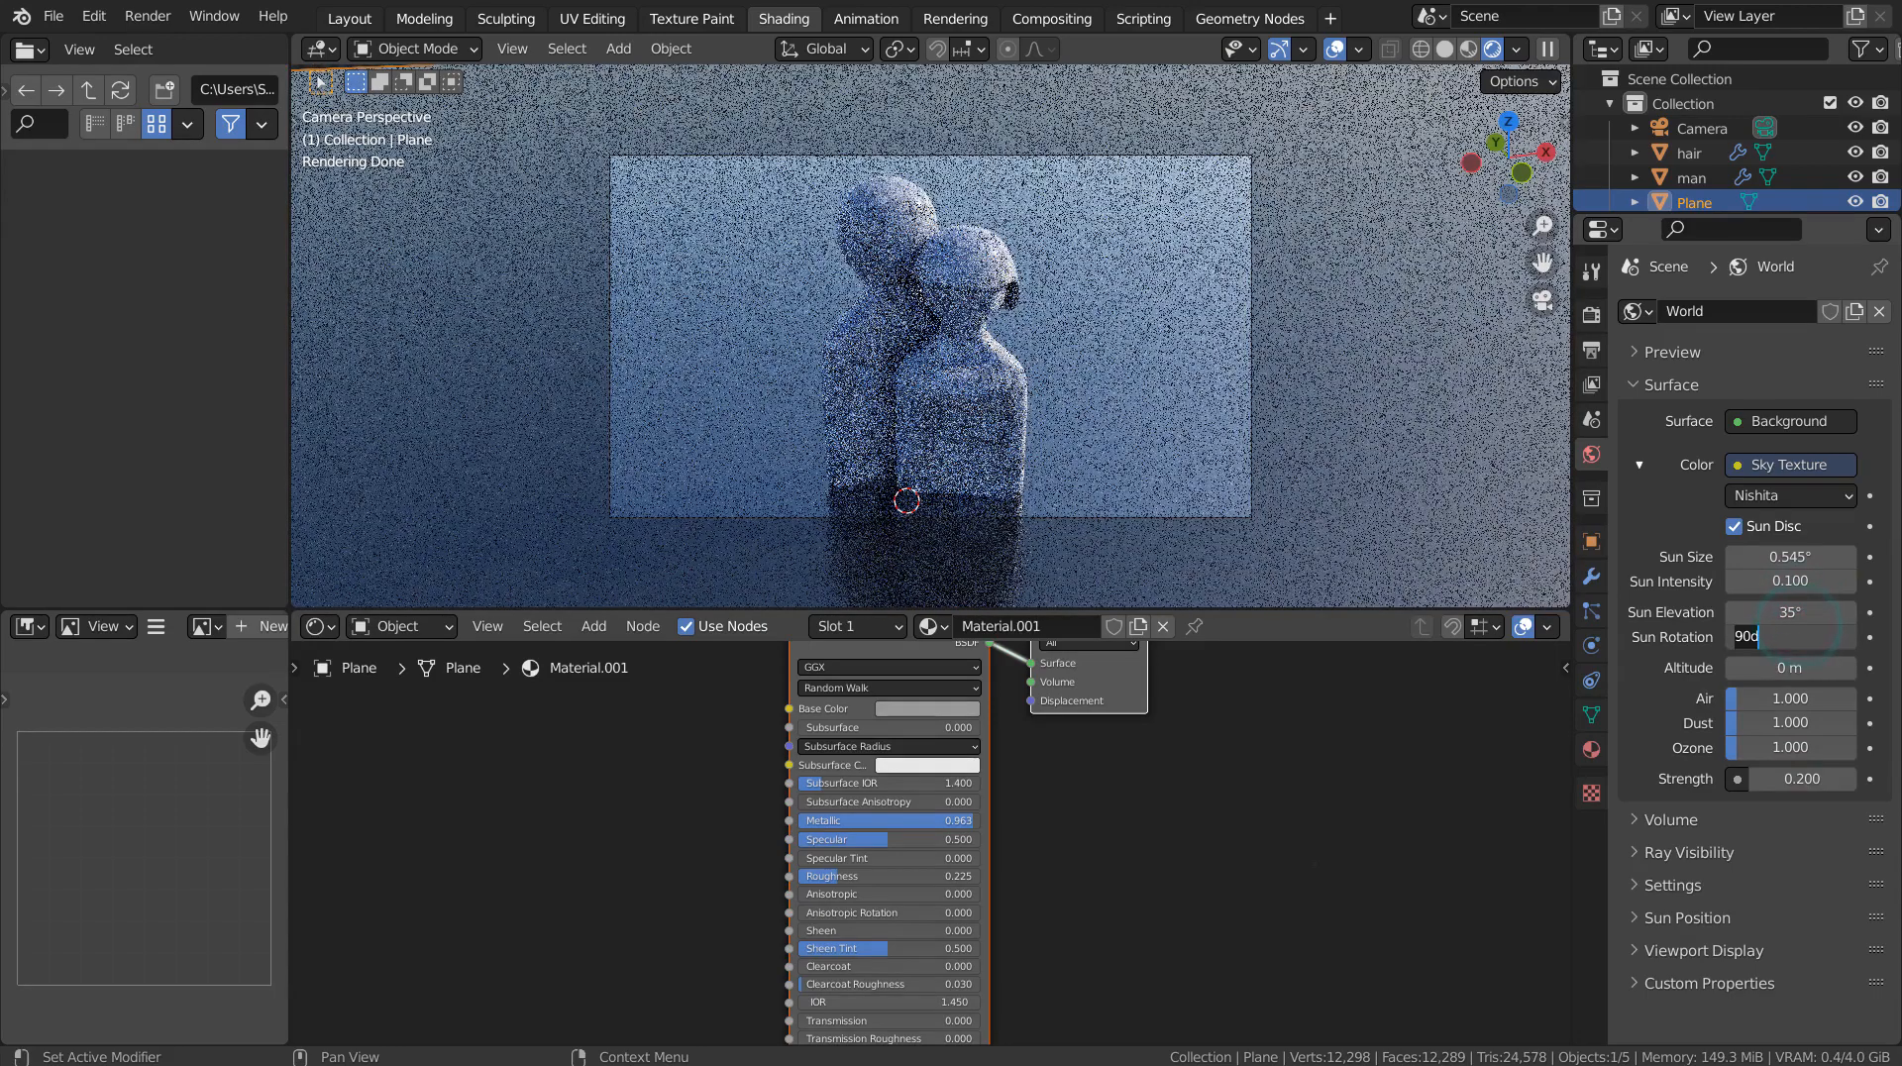
key("Return")
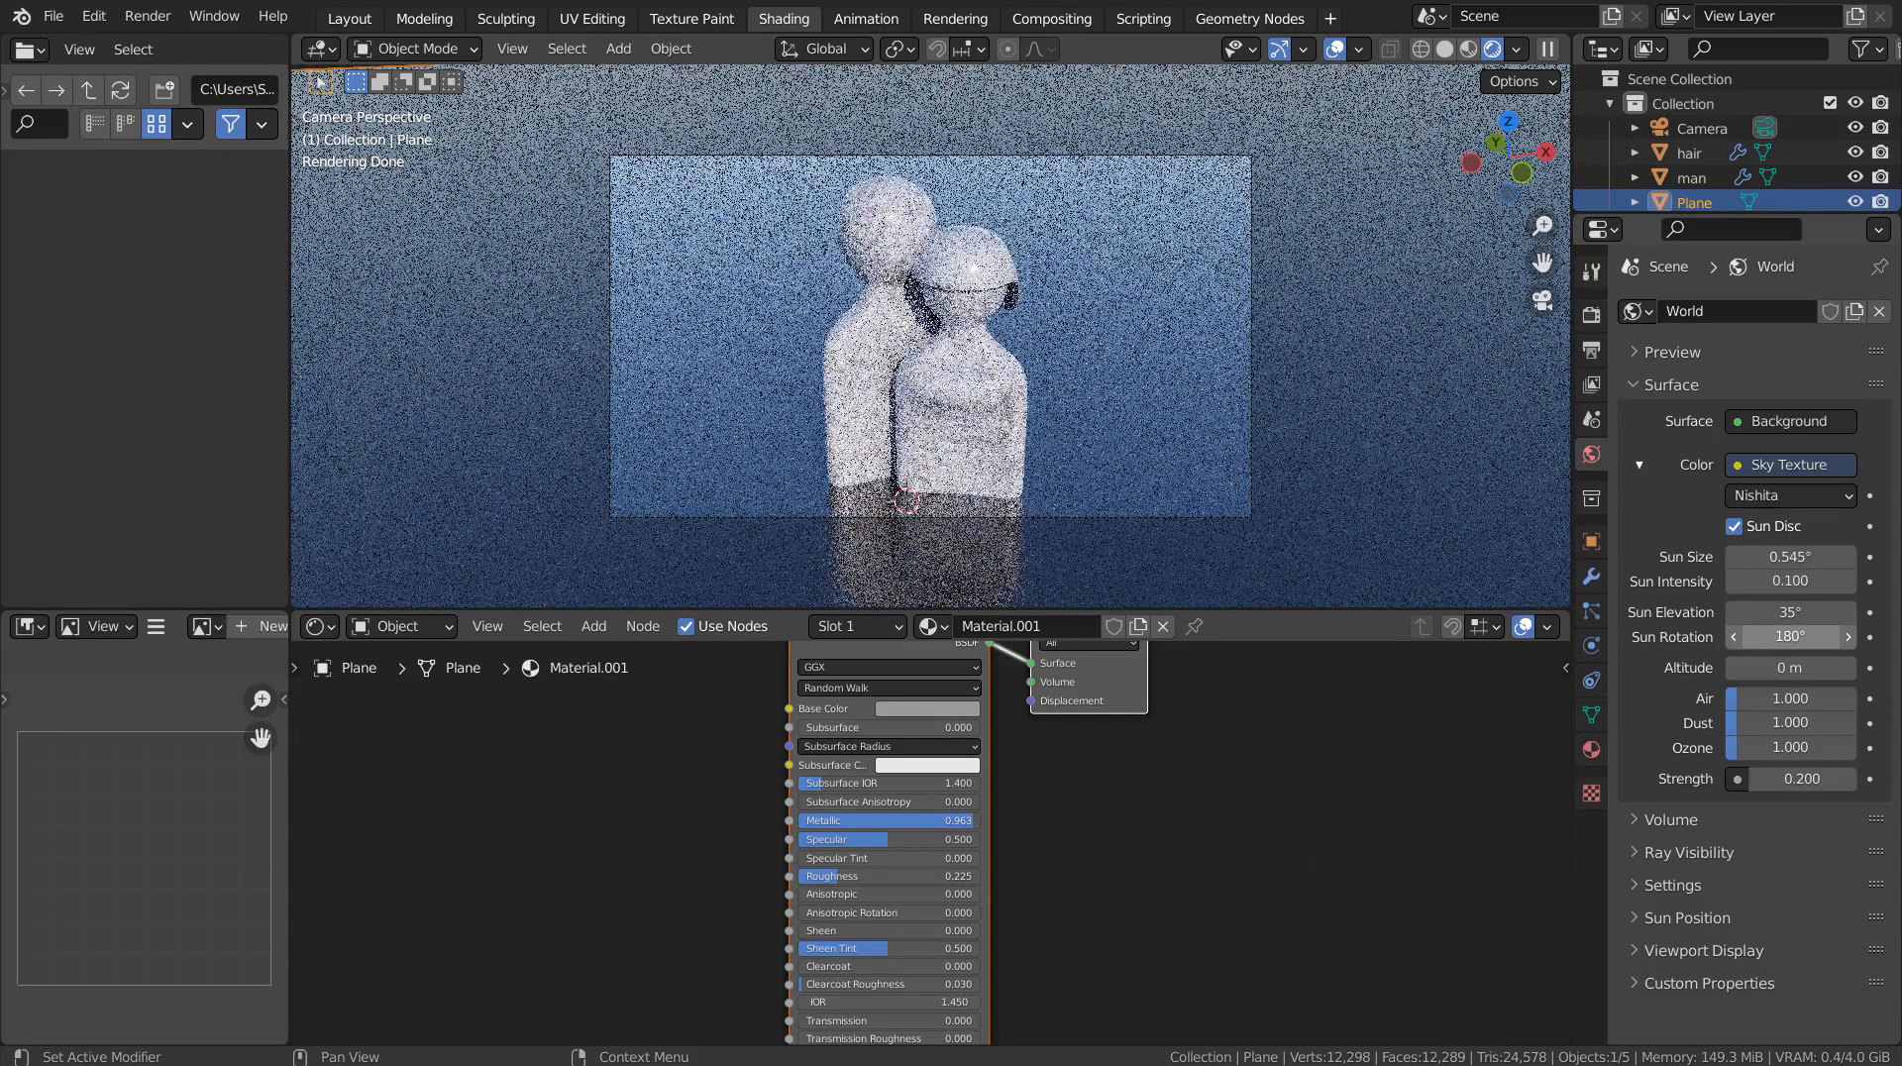
- Try a sun rotation of 270° for the sky to compare the lighting on the figurines
left_click(1790, 636)
type("270")
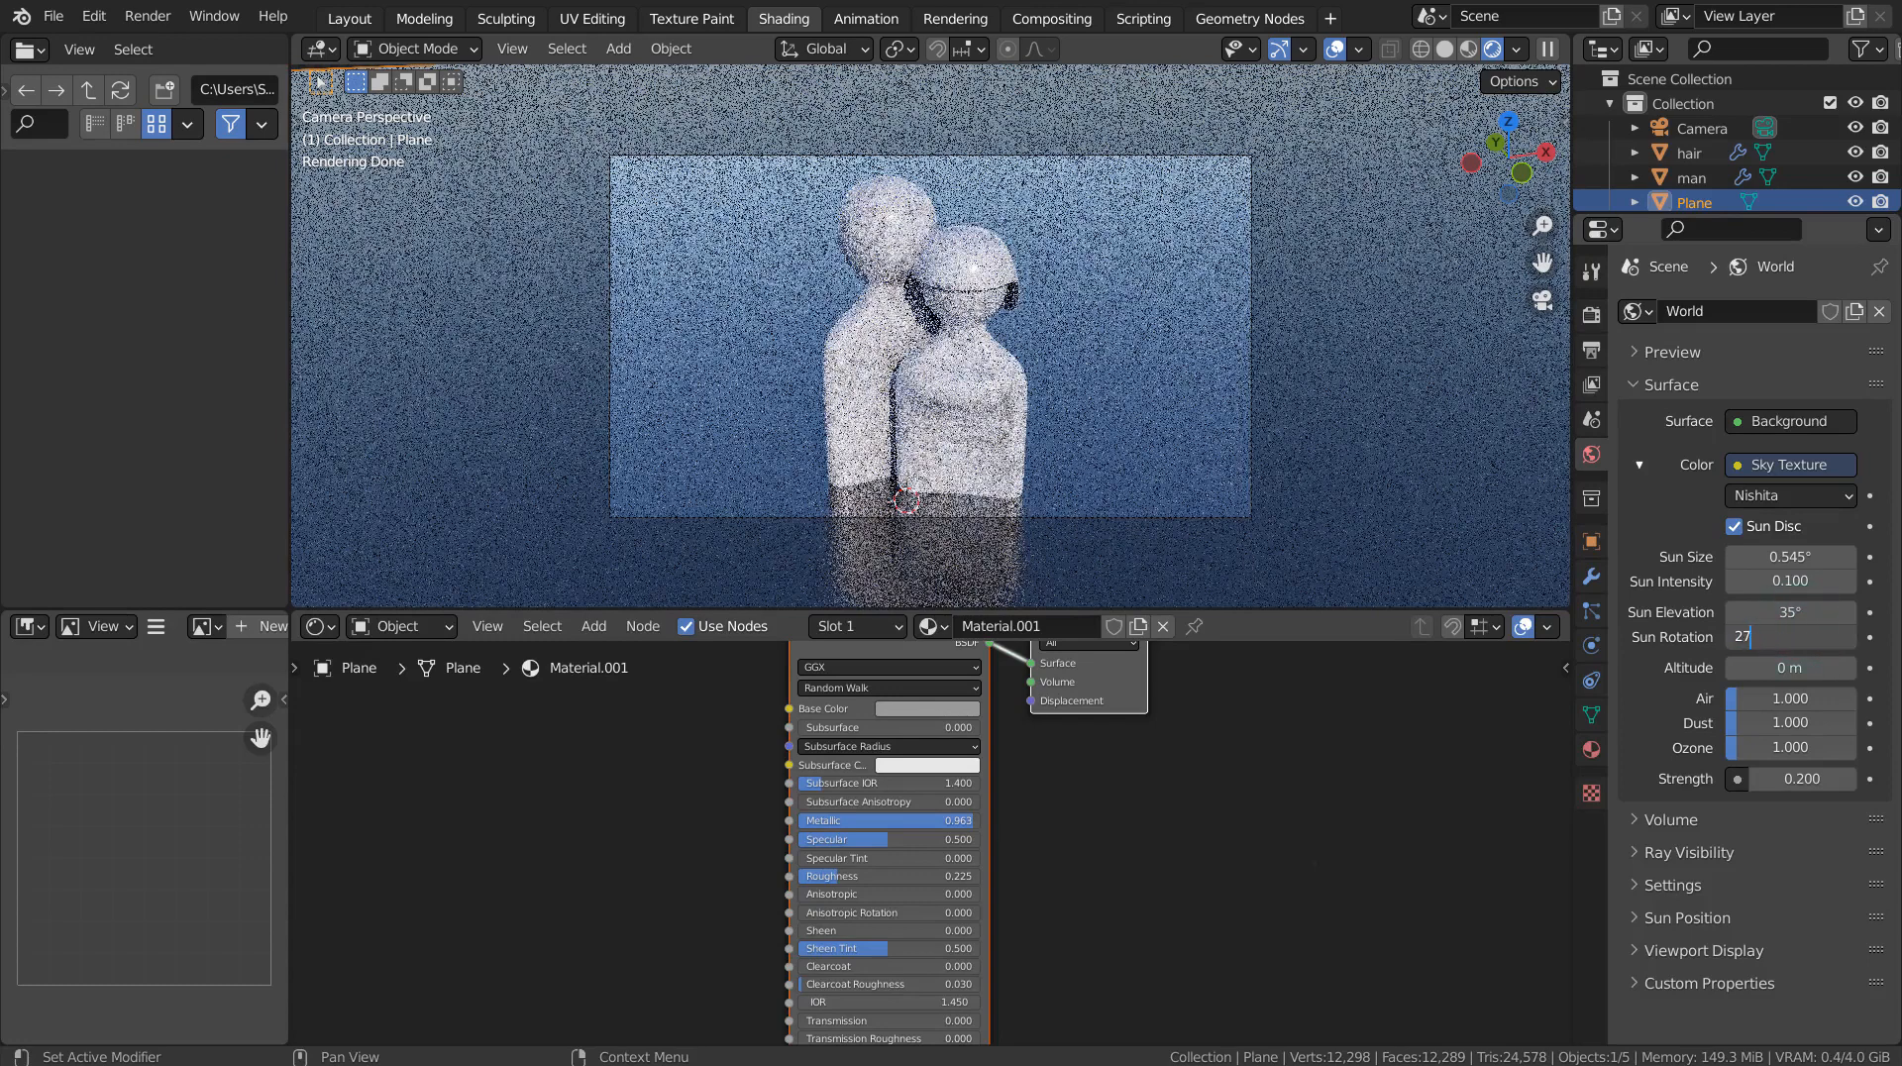
key("Return")
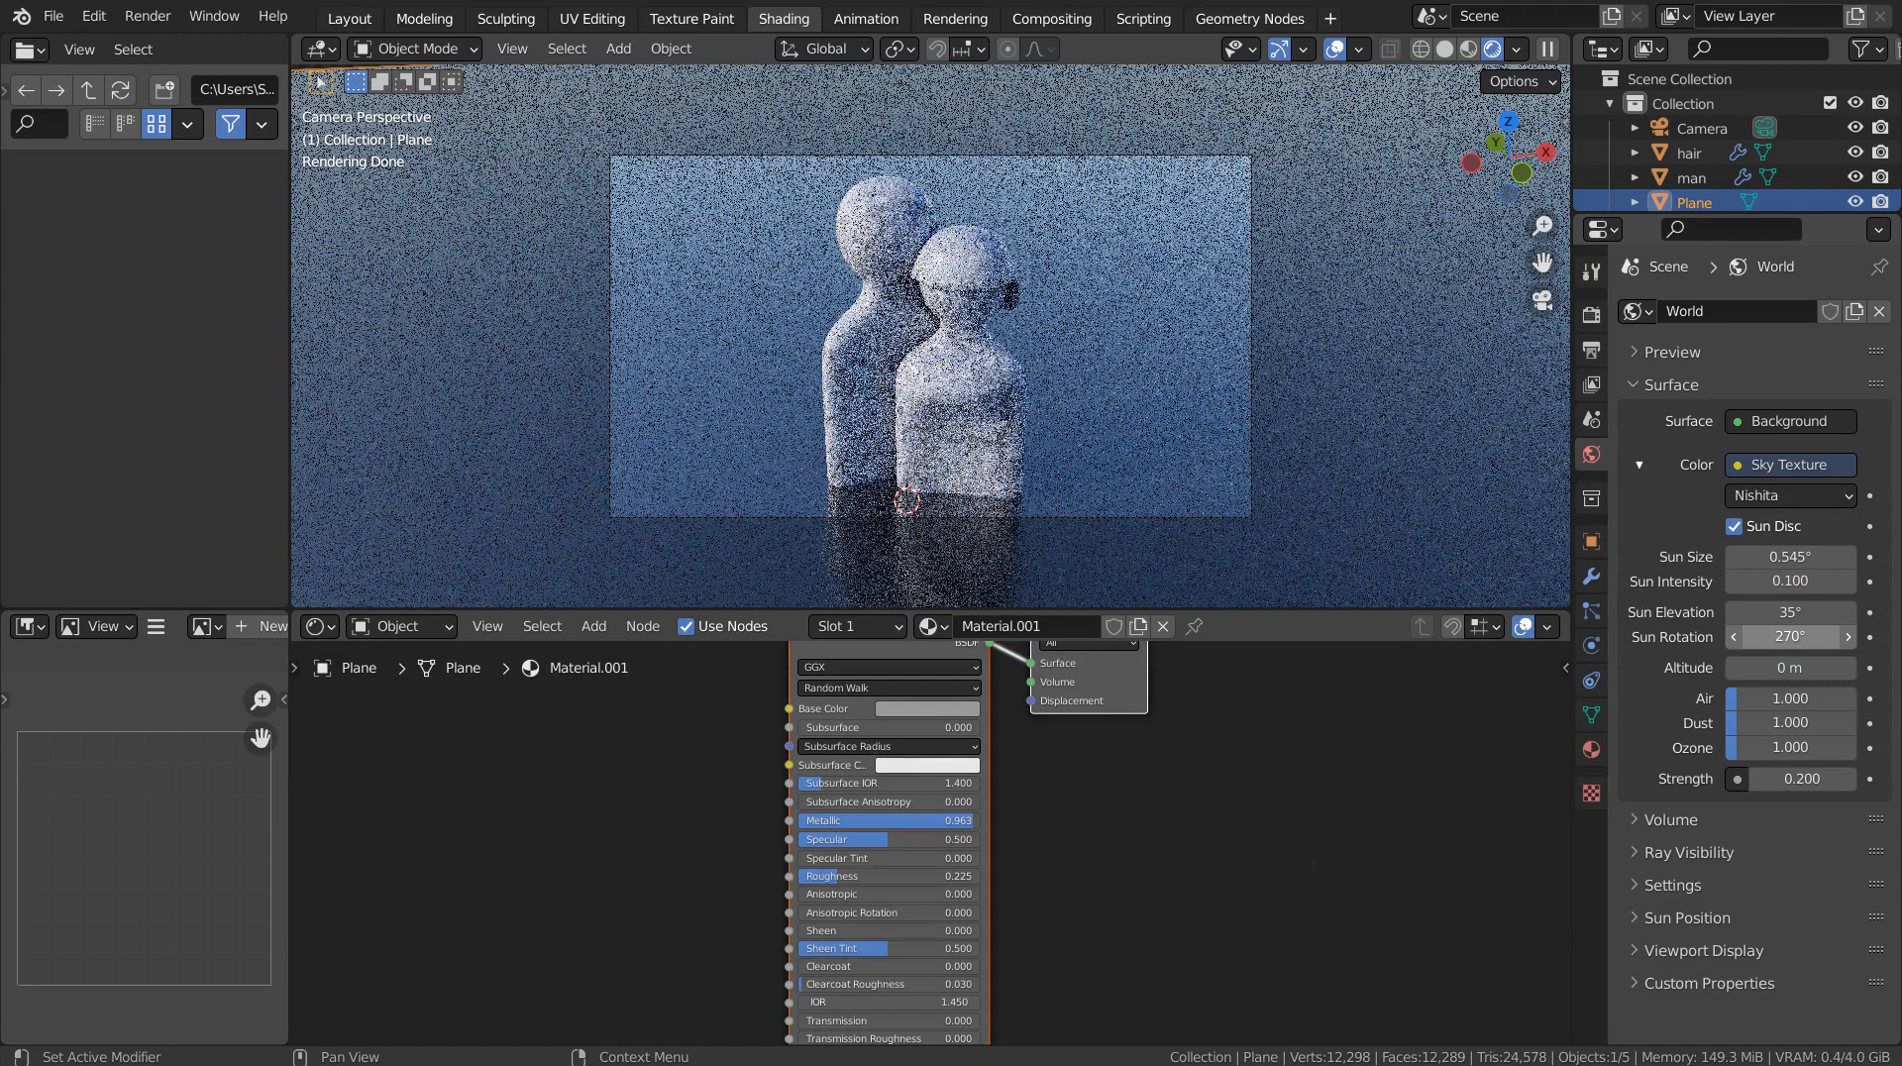
- Set the world background strength to 0.3 and the sky's sun rotation to 250°
left_click(1805, 778)
type("0.3")
key("Return")
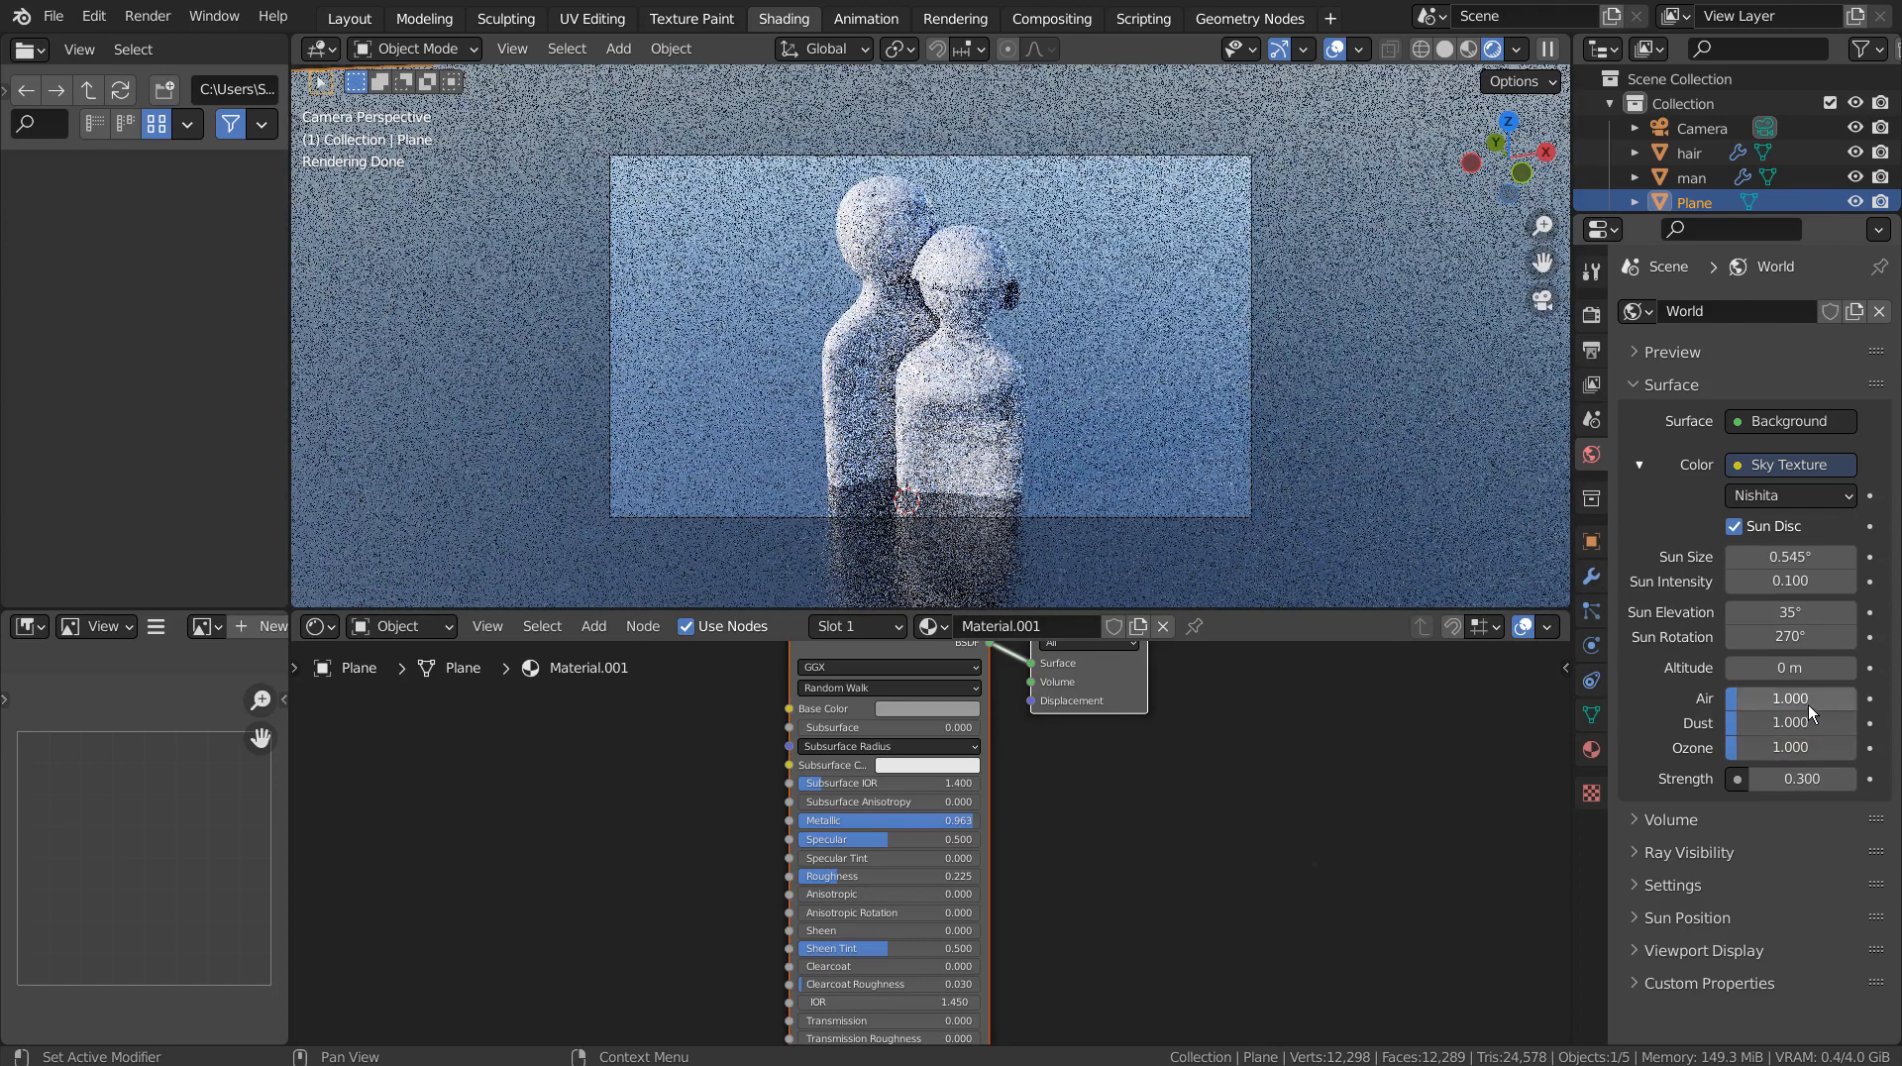
left_click(1805, 640)
type("250")
key("Return")
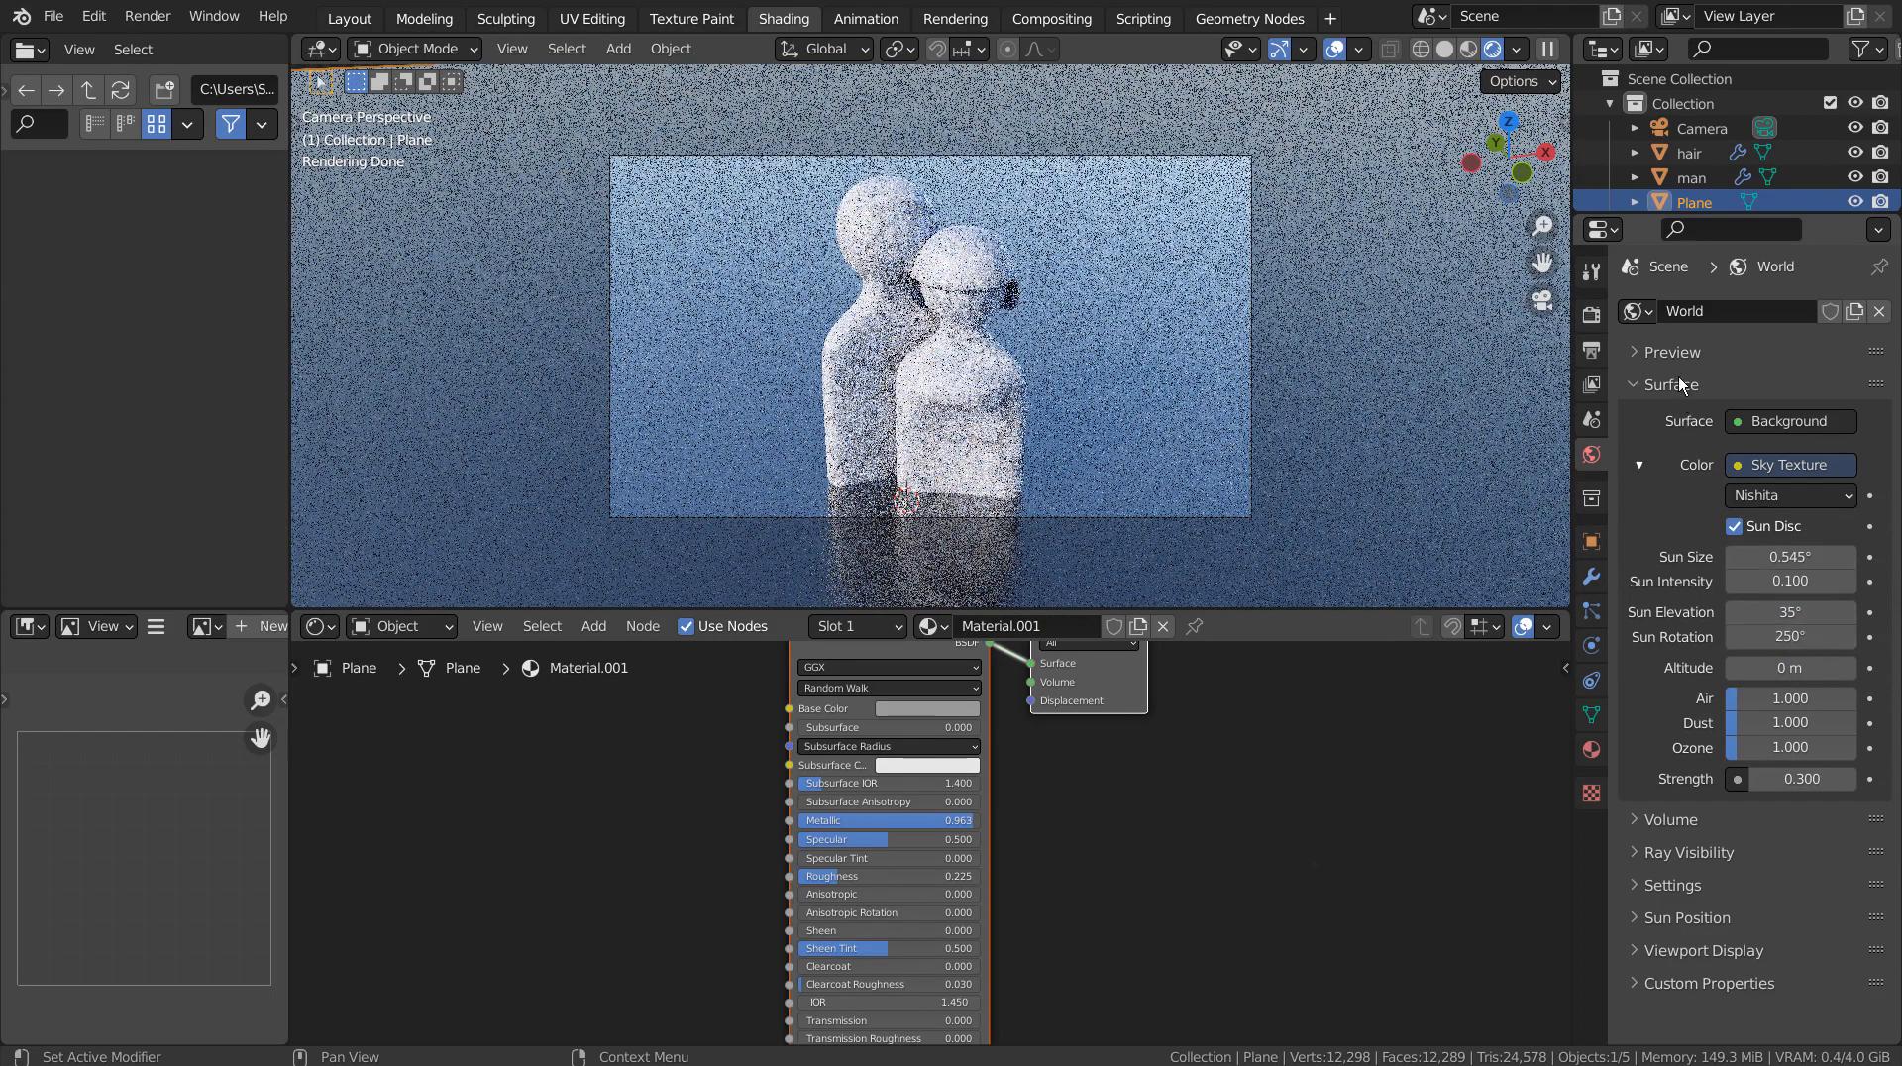
- Set the Cycles max samples to 3 for the viewport and 16 for the final render
left_click(1591, 315)
left_click(1775, 540)
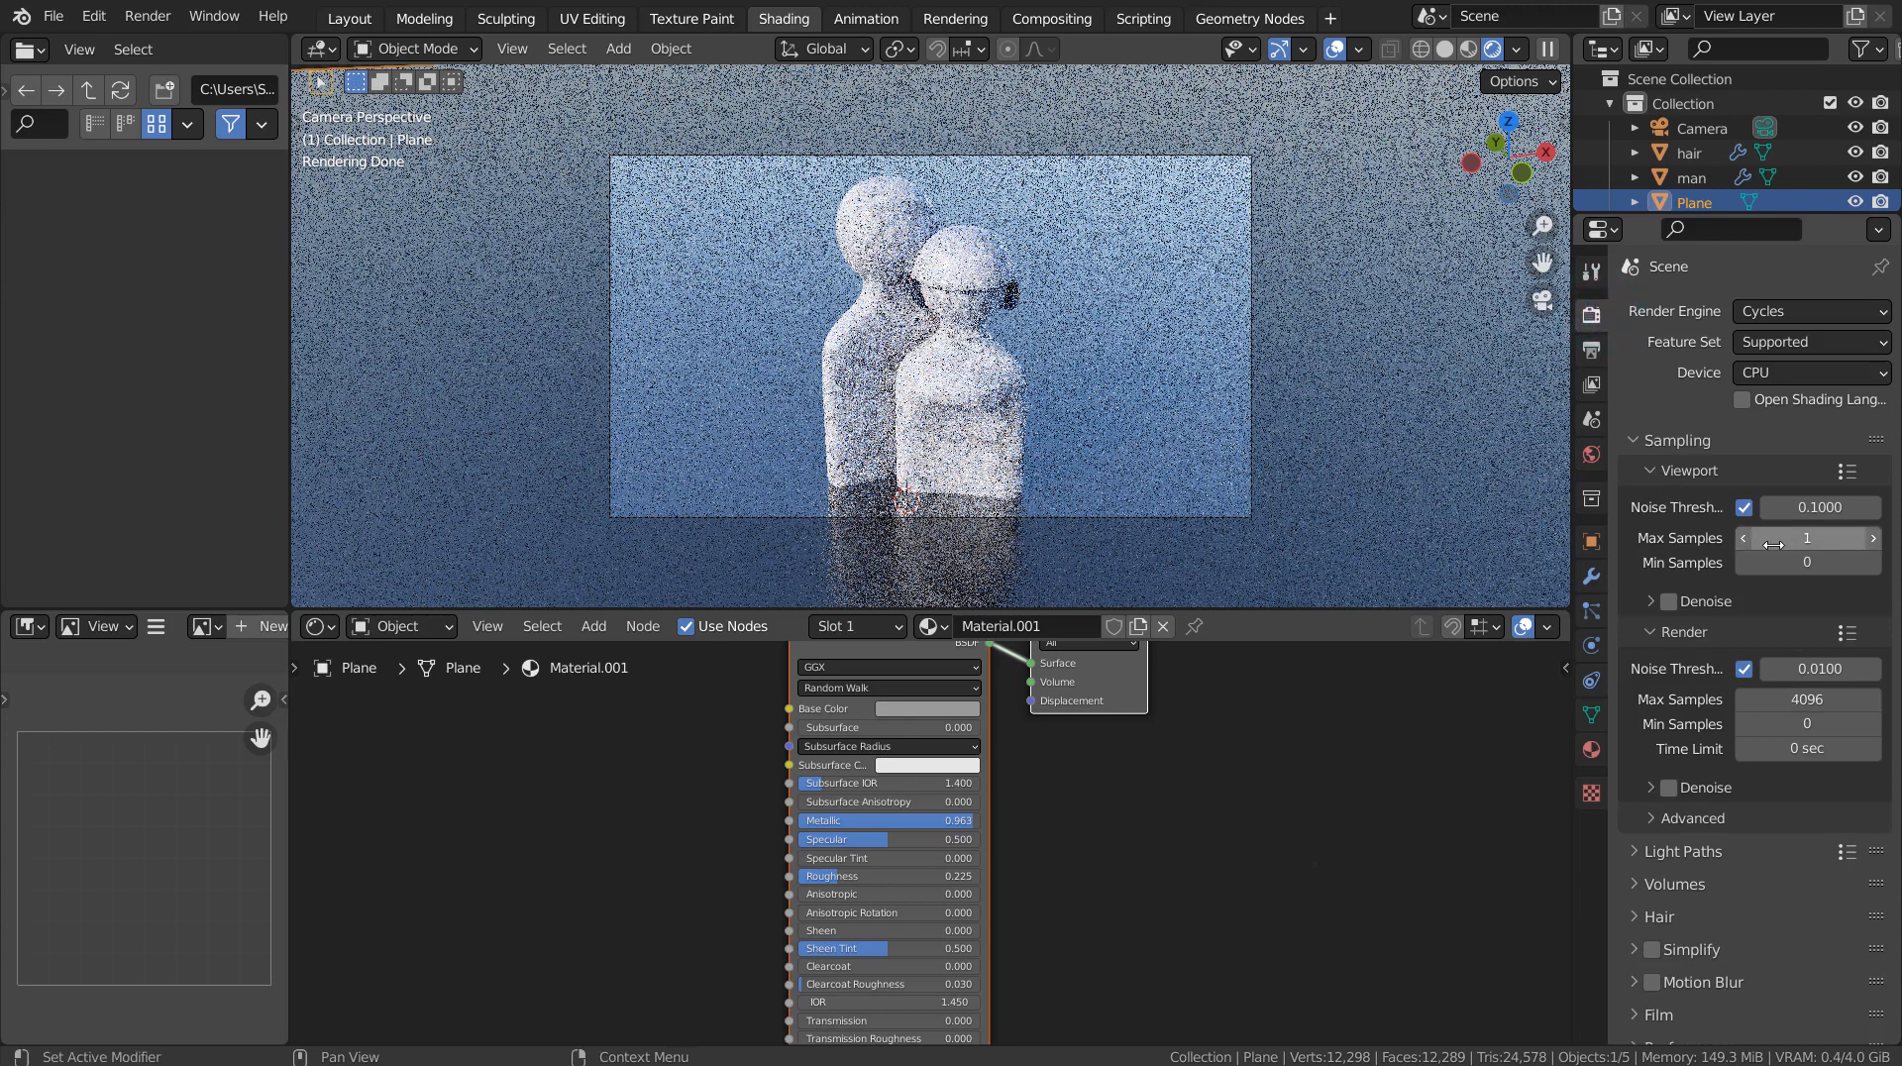
type("3")
key("Return")
left_click(1802, 690)
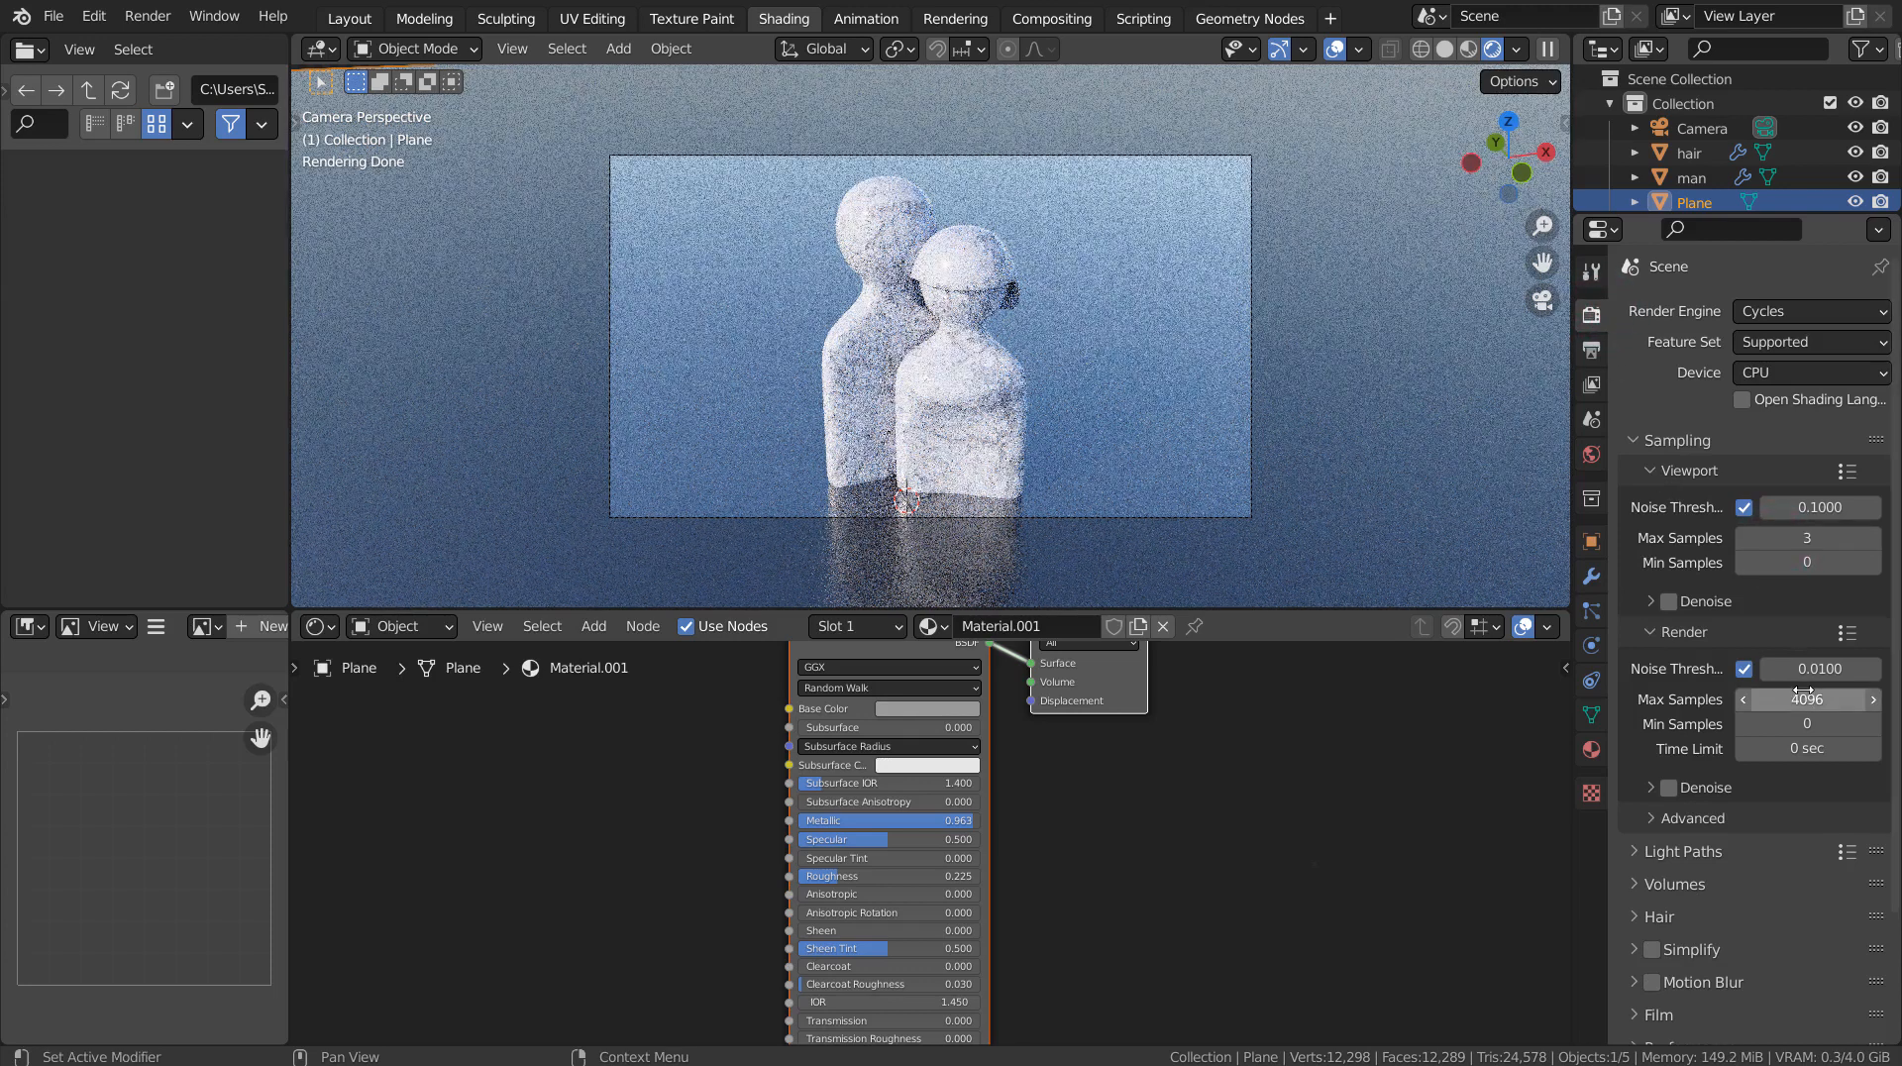
type("16")
key("Return")
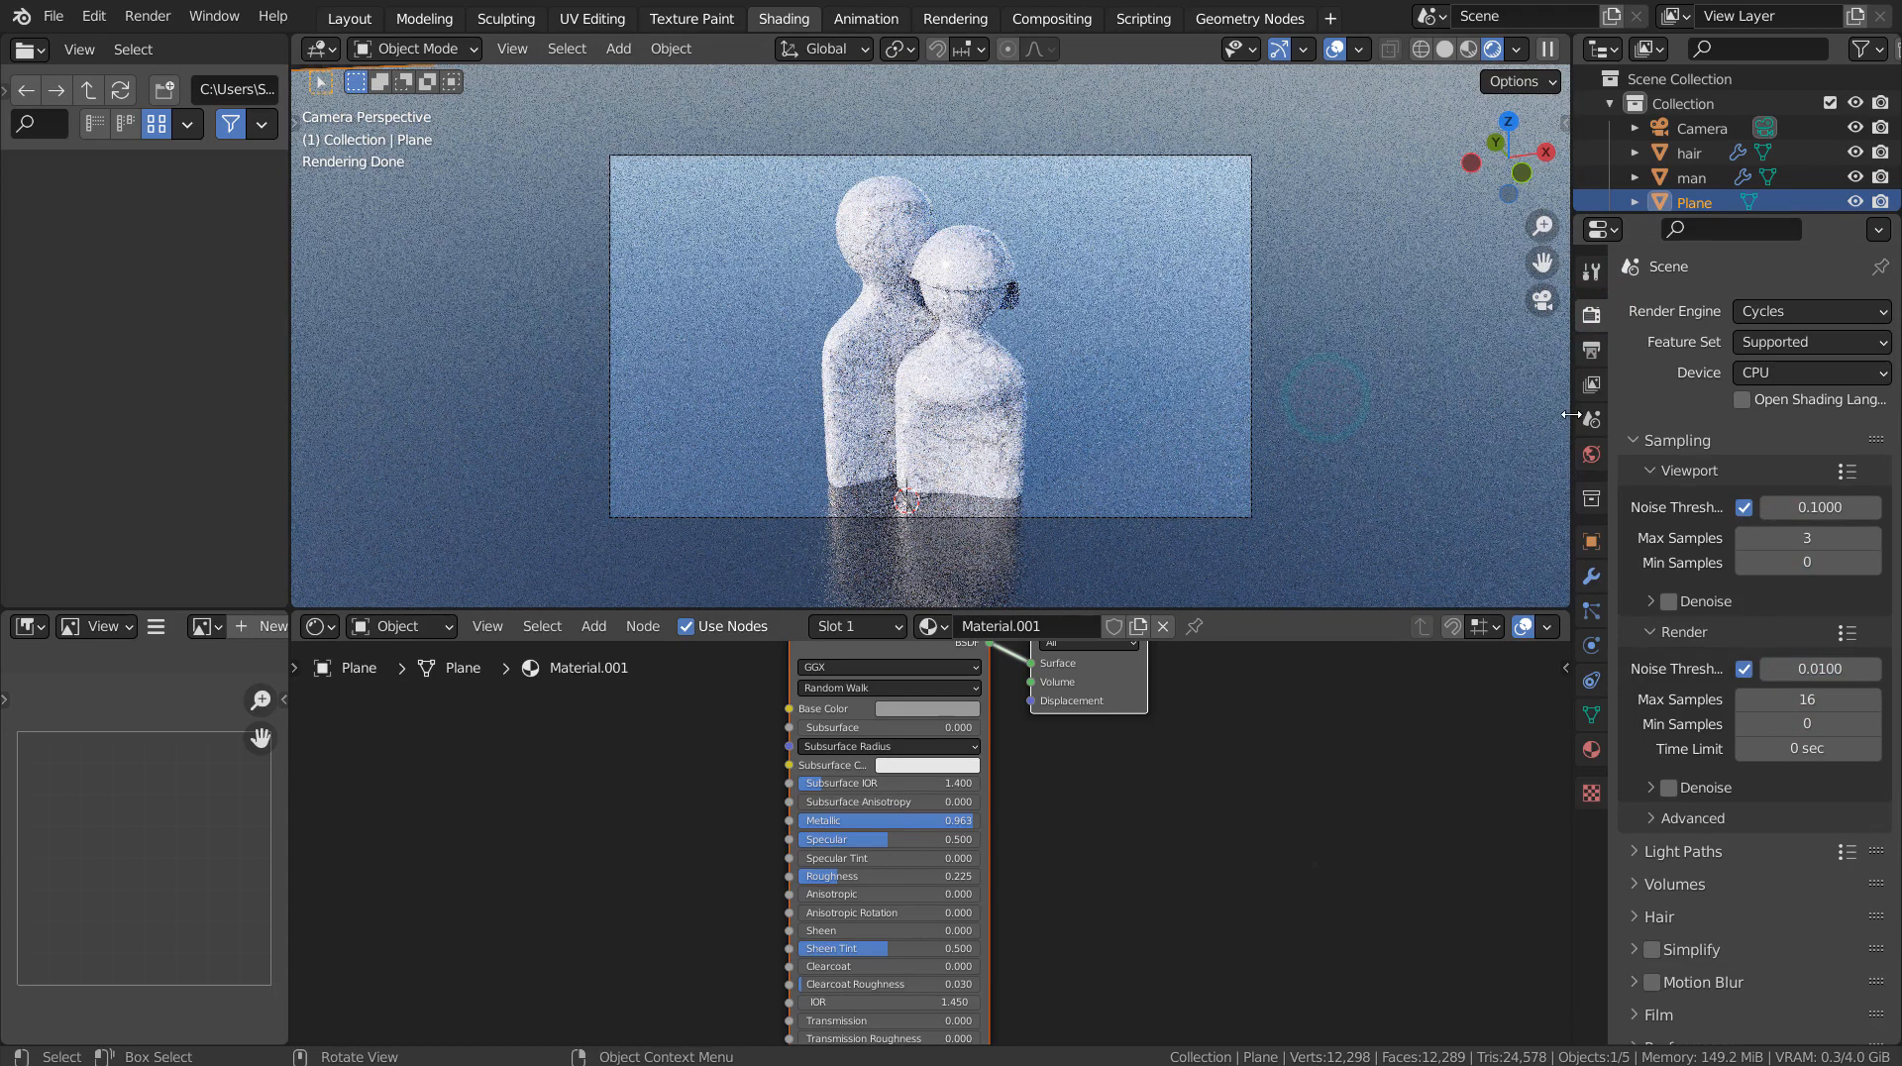
- Set the roughness of the ground plane's material to about 0.573
left_click(1592, 750)
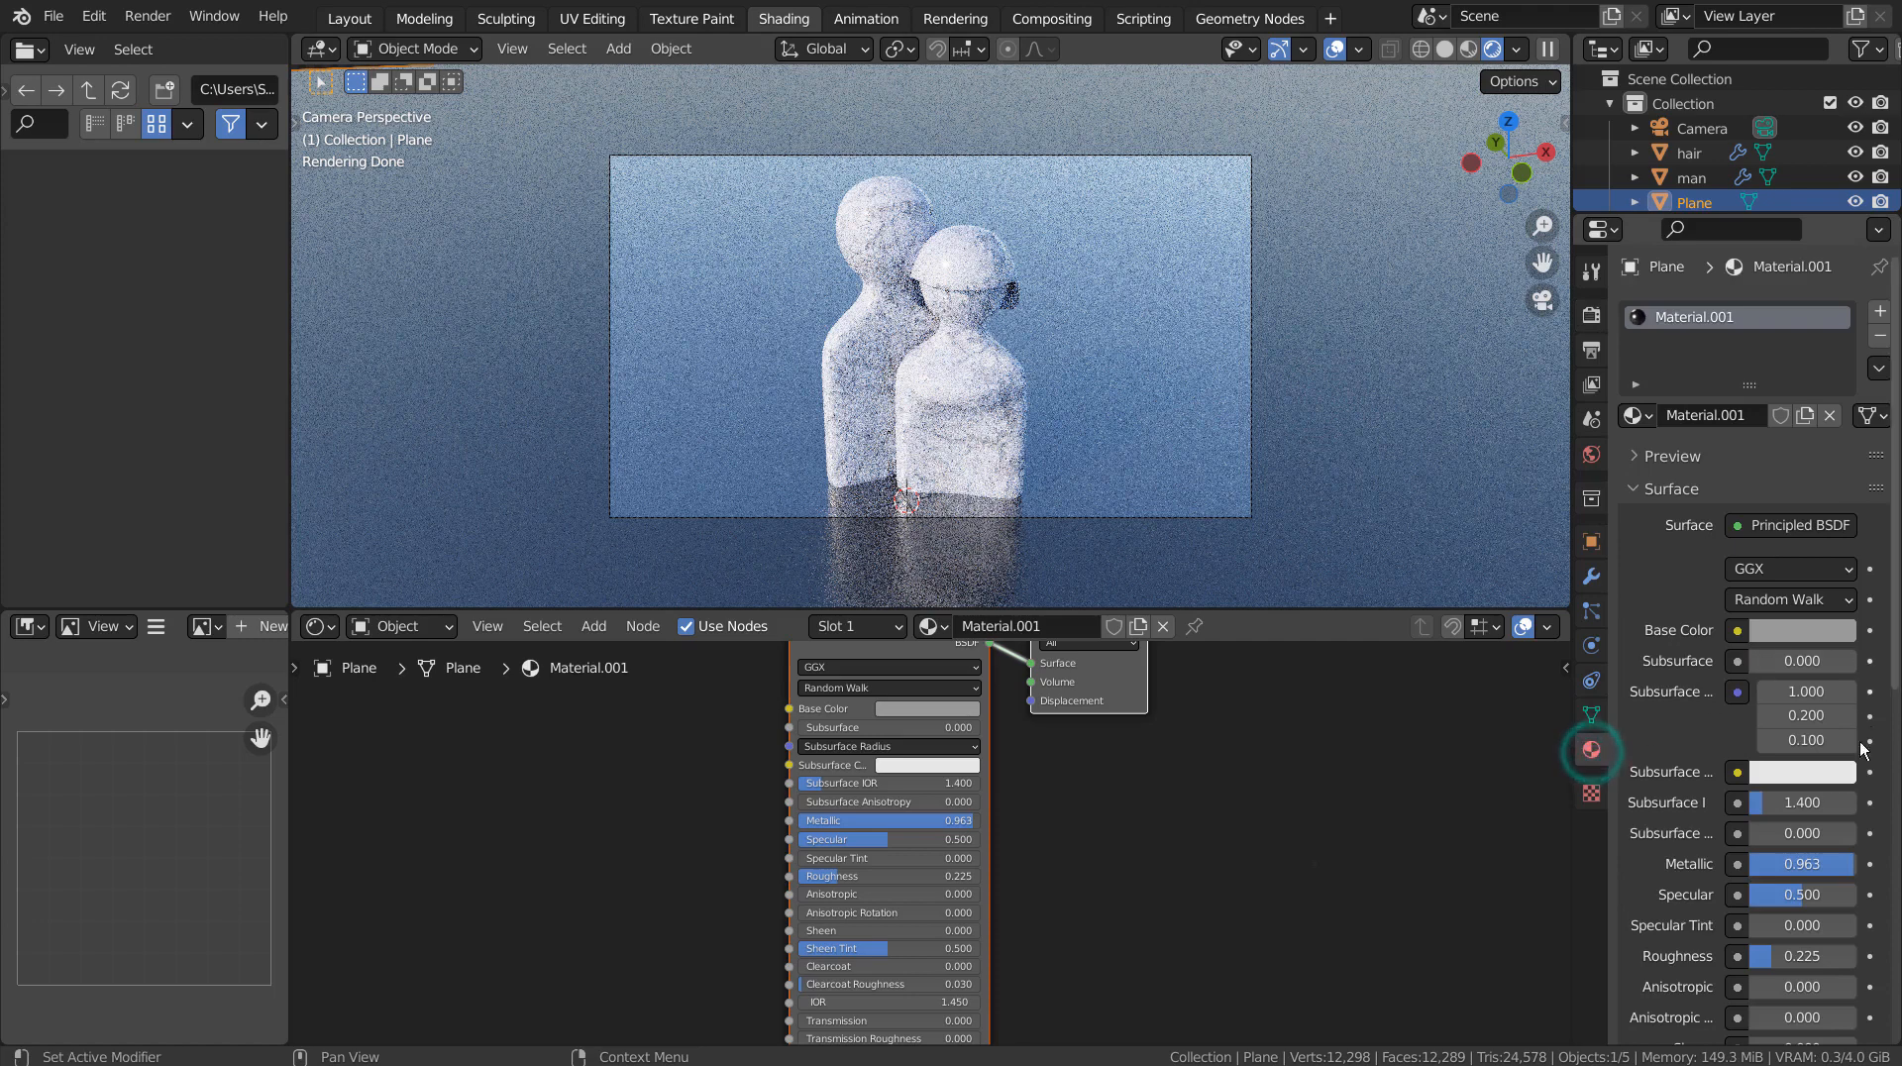
left_click(1794, 967)
left_click_drag(1817, 959, 1873, 959)
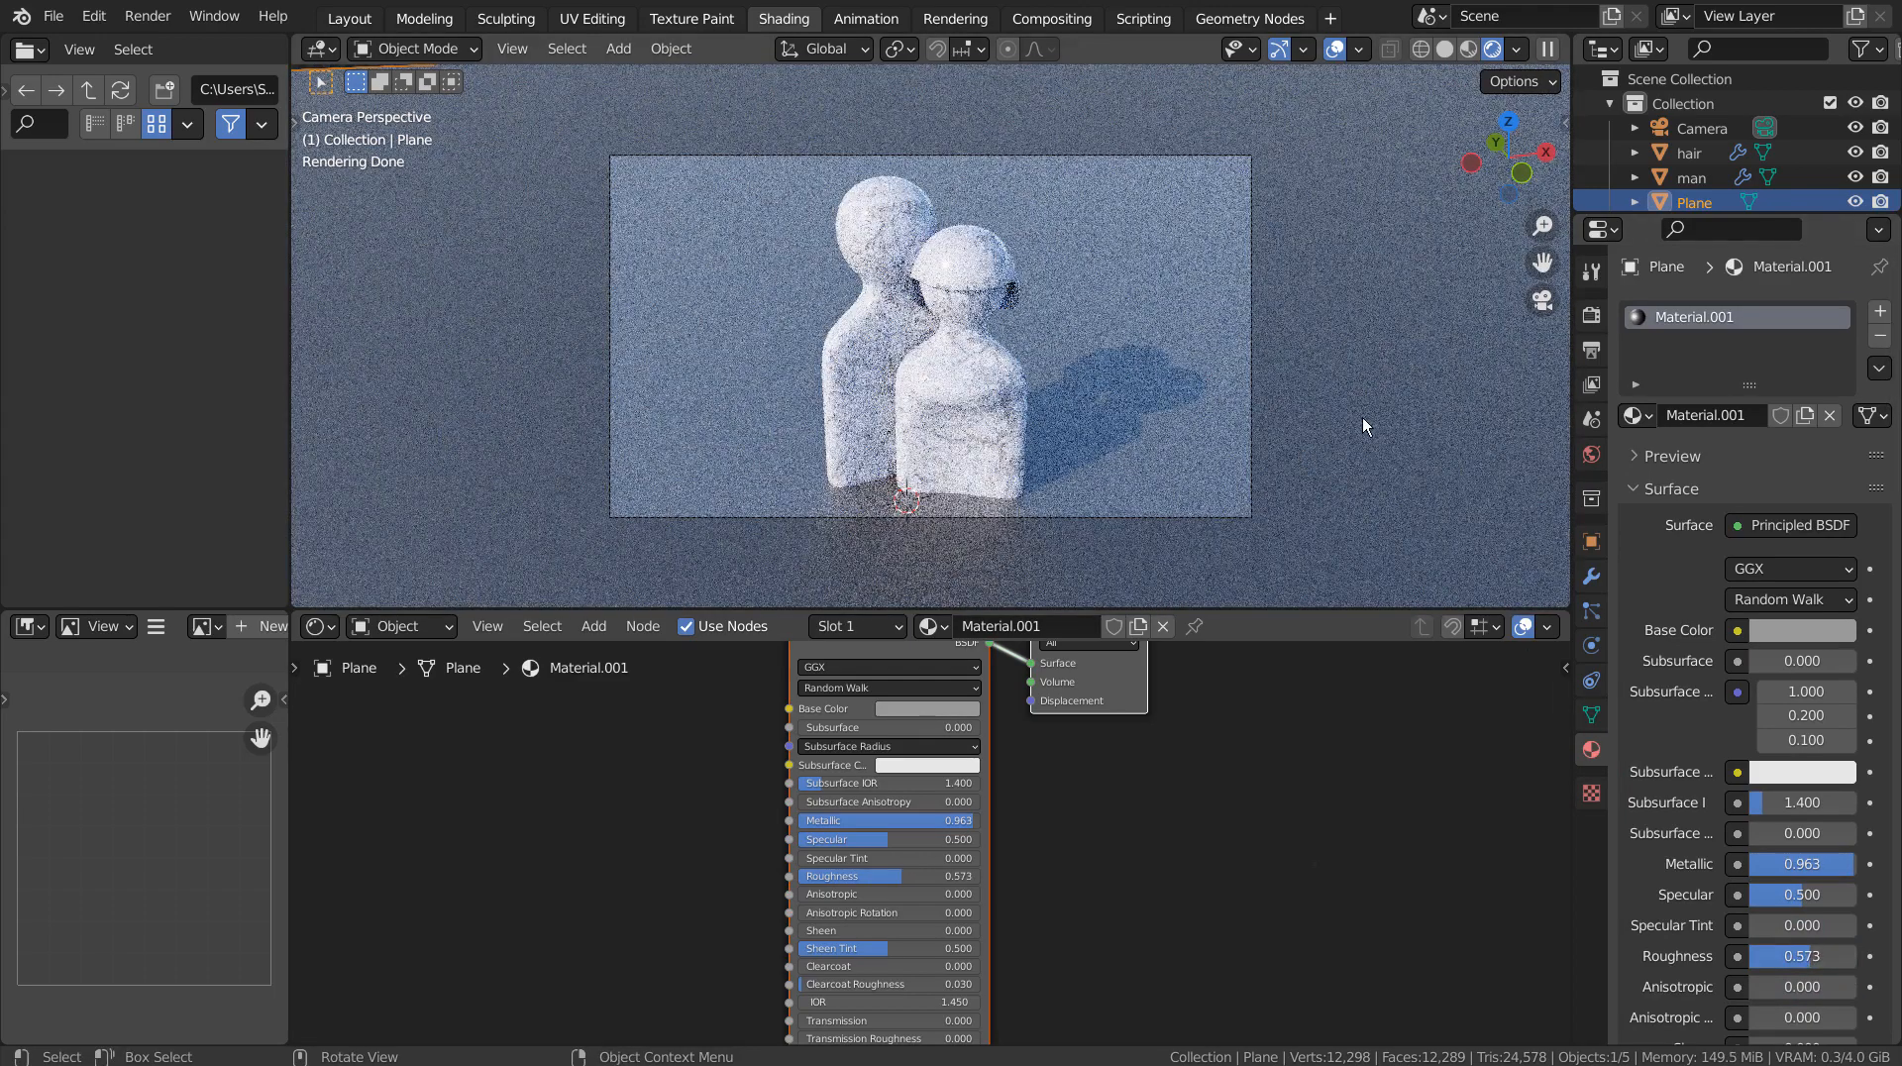
- Deselect the ground plane in the Layout workspace and check the scene's compositing node setup
left_click(348, 18)
left_click(1226, 133)
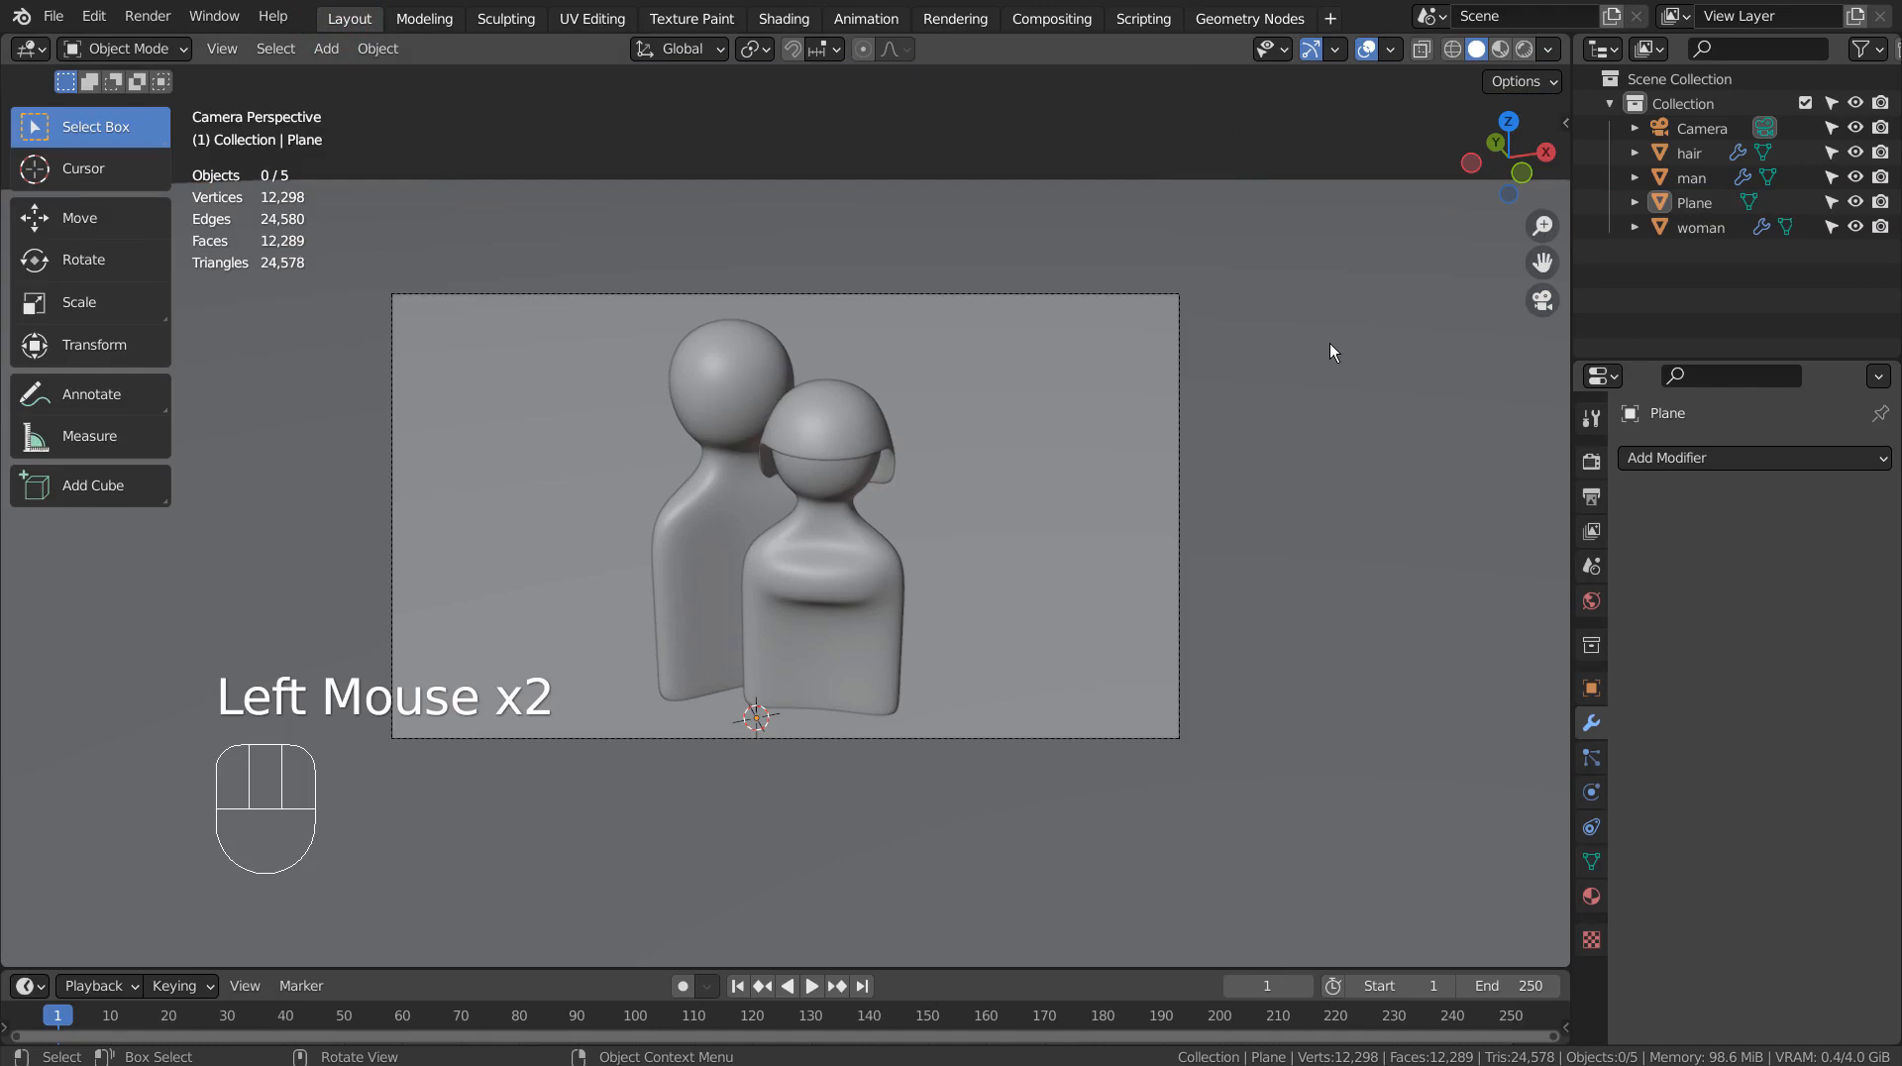
left_click(1079, 19)
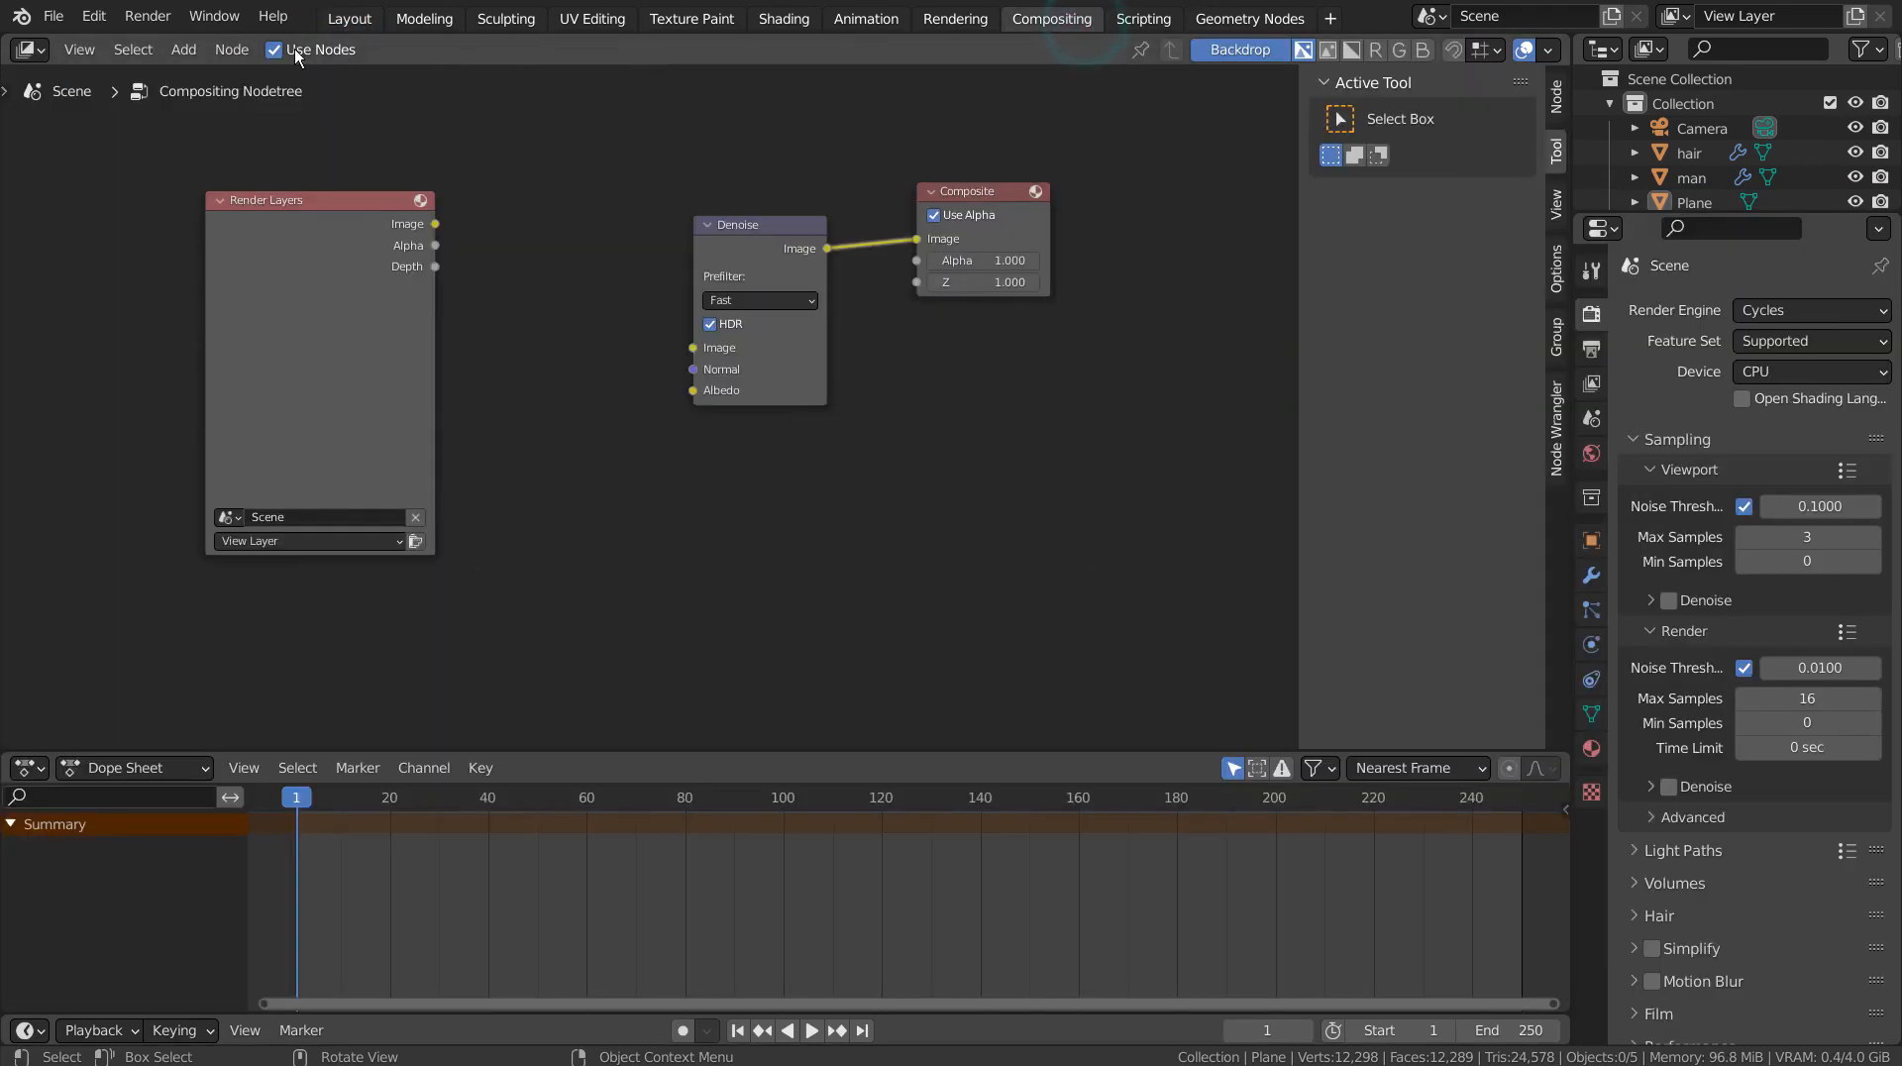
left_click(349, 18)
- Save blueprint.blend and start rendering the camera view of the couple
key("ctrl+s")
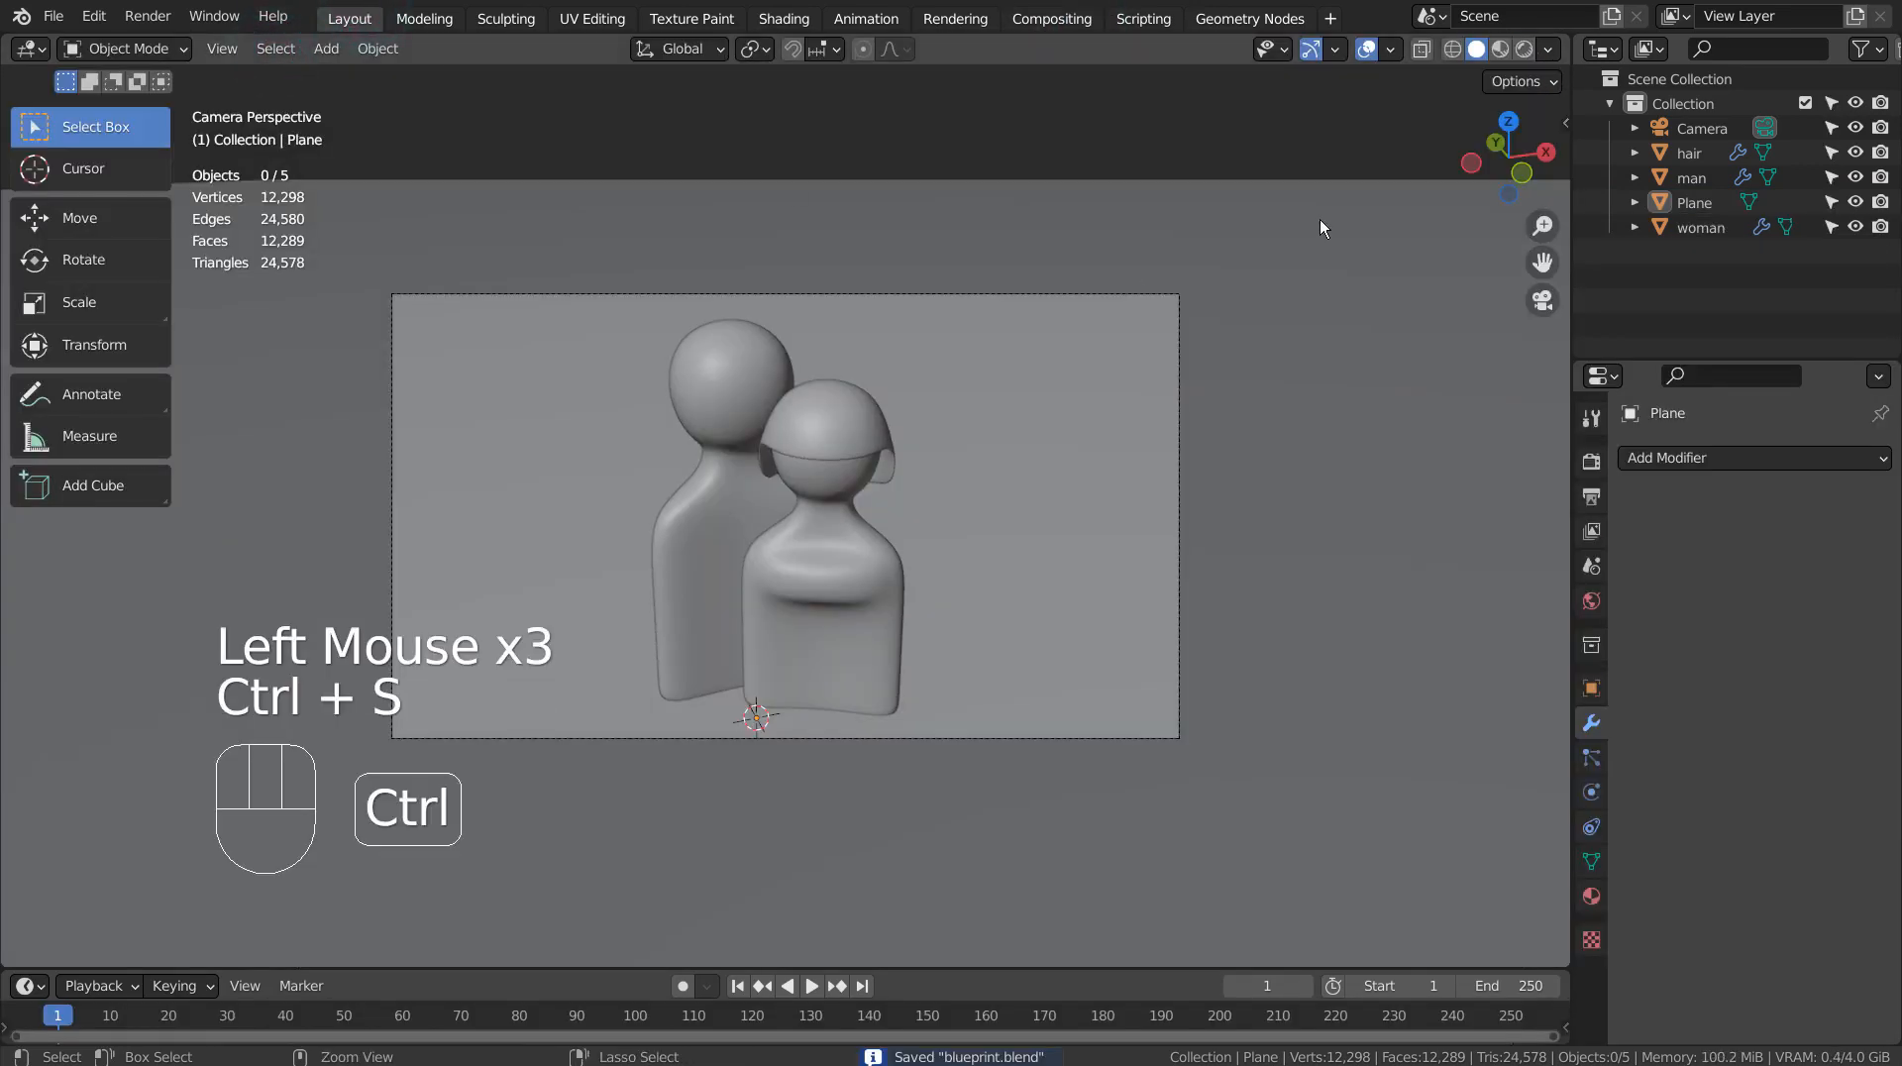
key("F12")
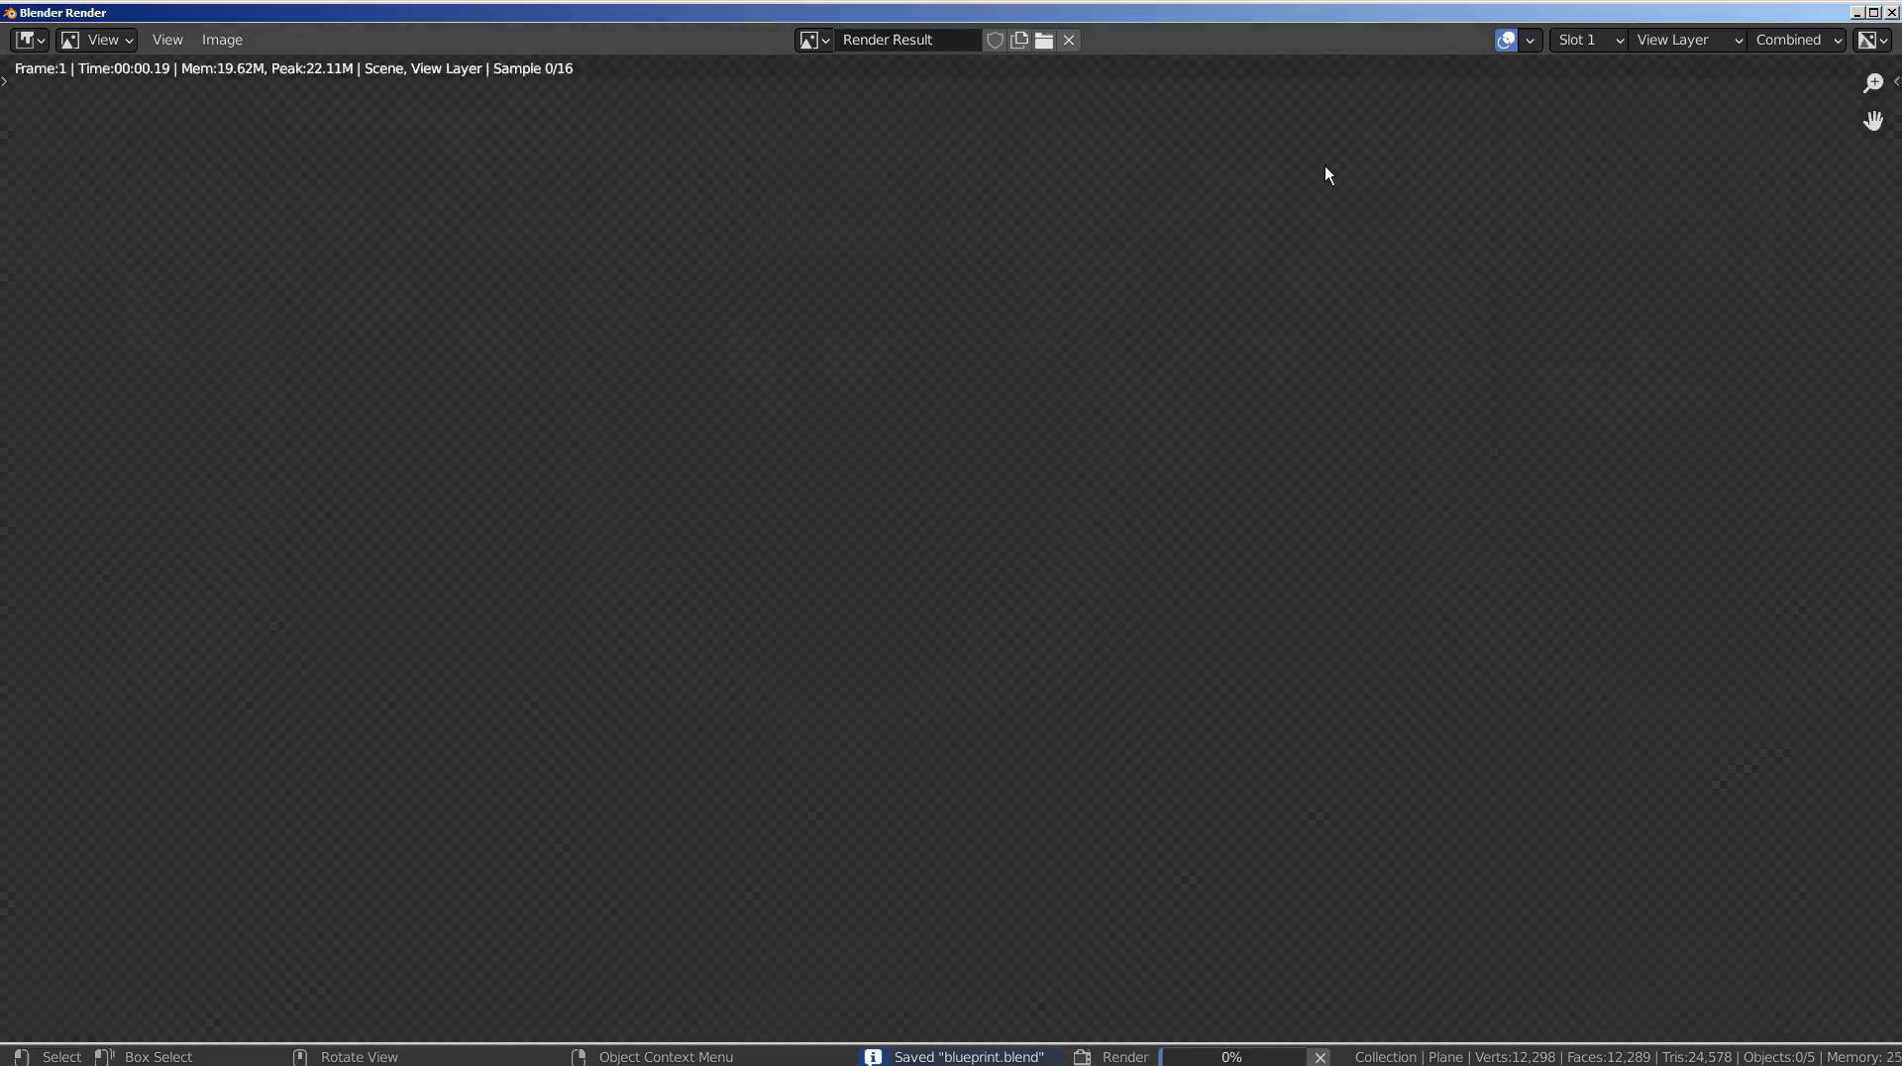